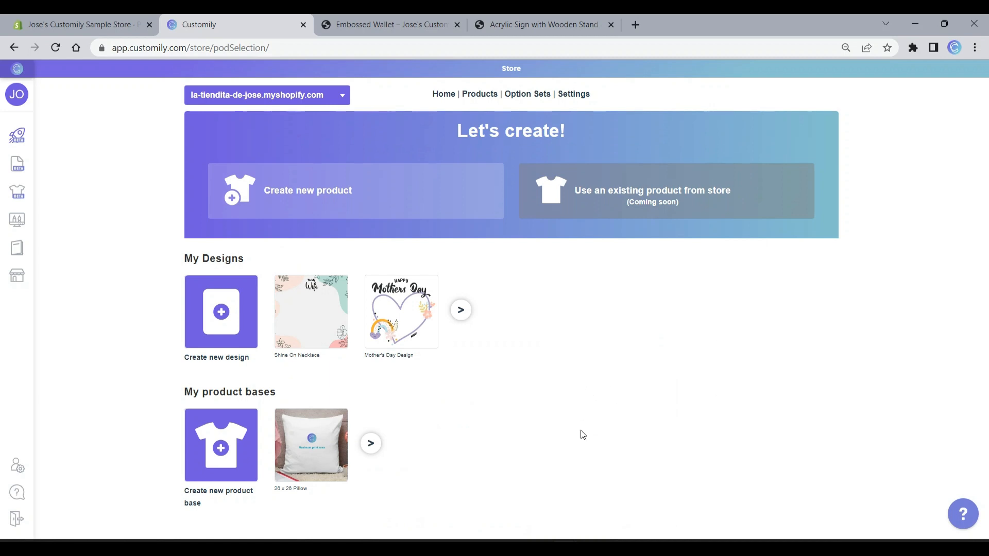
- View the storefront previews of the Acrylic Sign with Wooden Stand and the Embossed Wallet, and return to Customily
{"action": "mouse_move", "coordinate": [2, 291]}
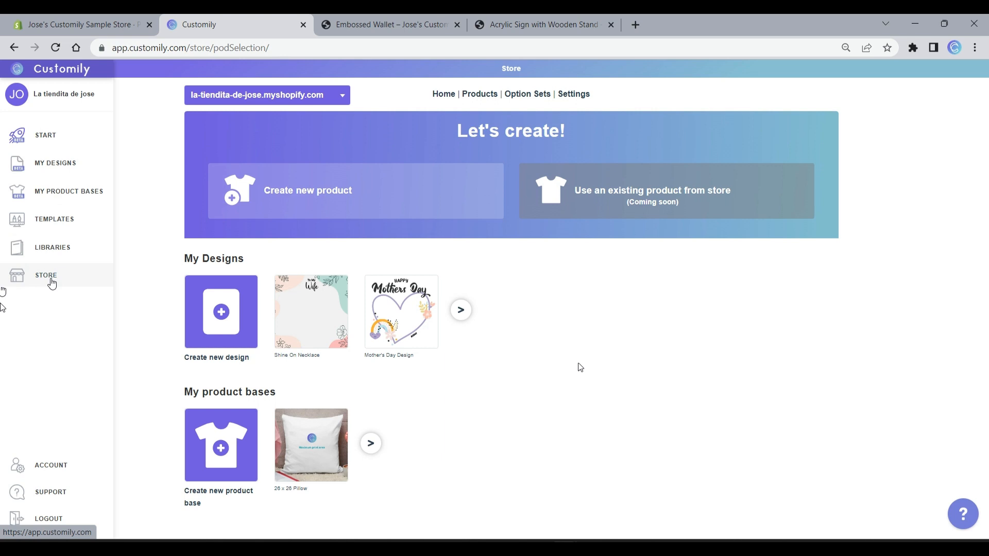
{"action": "left_click", "coordinate": [541, 20]}
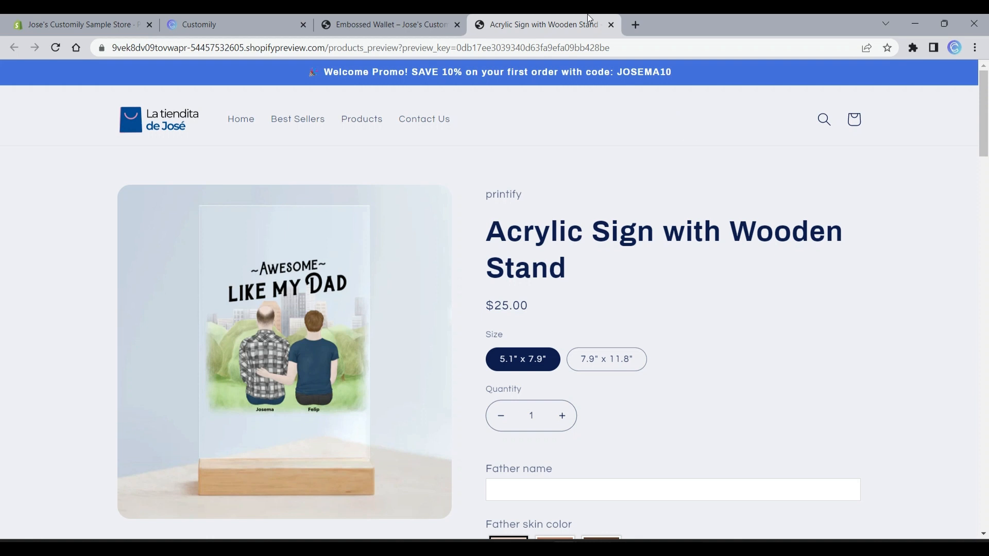
{"action": "left_click", "coordinate": [355, 17]}
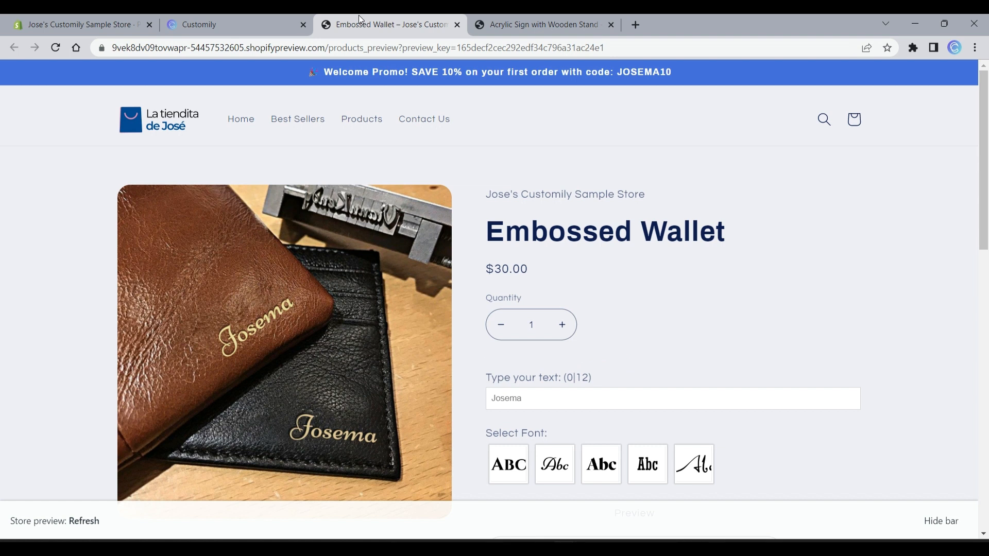
{"action": "left_click", "coordinate": [182, 26]}
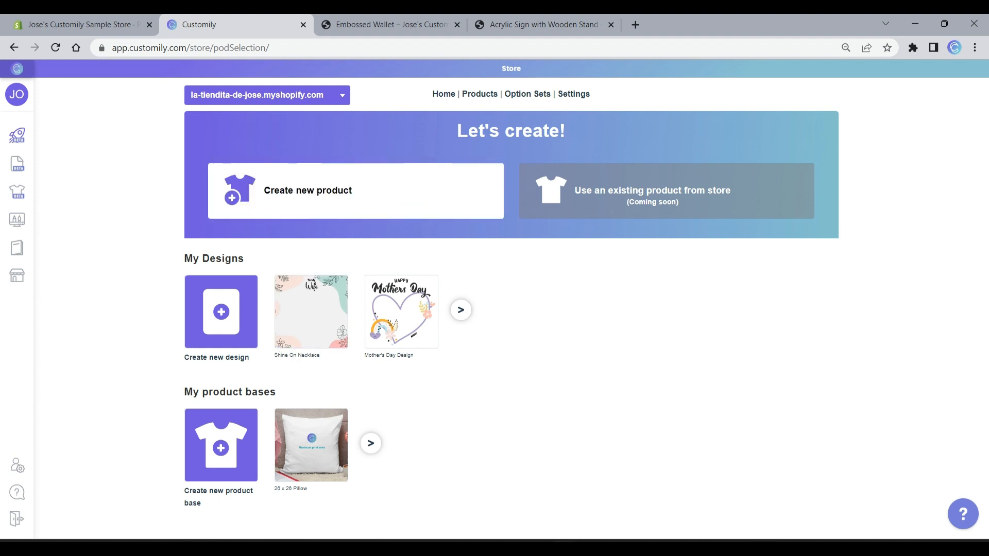
- Start creating a new product, check the suppliers' fulfillment types, and choose Printify as the product source
{"action": "left_click", "coordinate": [398, 189]}
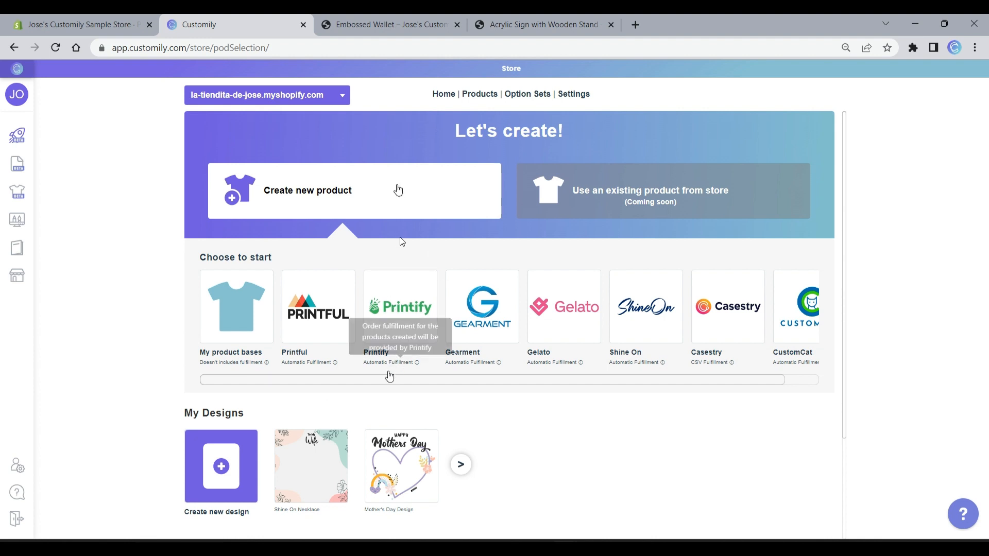
{"action": "left_click_drag", "start_coordinate": [387, 380], "coordinate": [351, 383]}
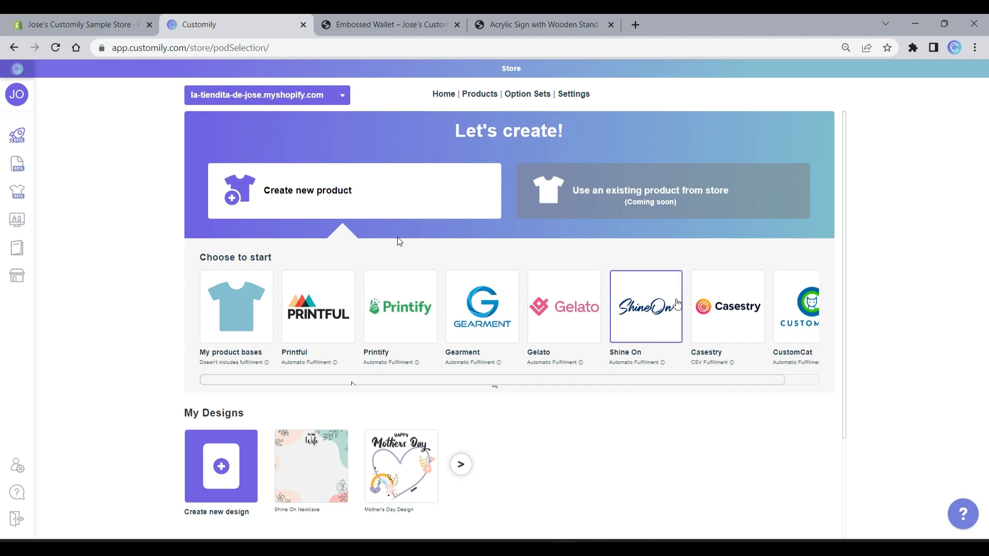
{"action": "mouse_move", "coordinate": [297, 363]}
{"action": "mouse_move", "coordinate": [394, 364]}
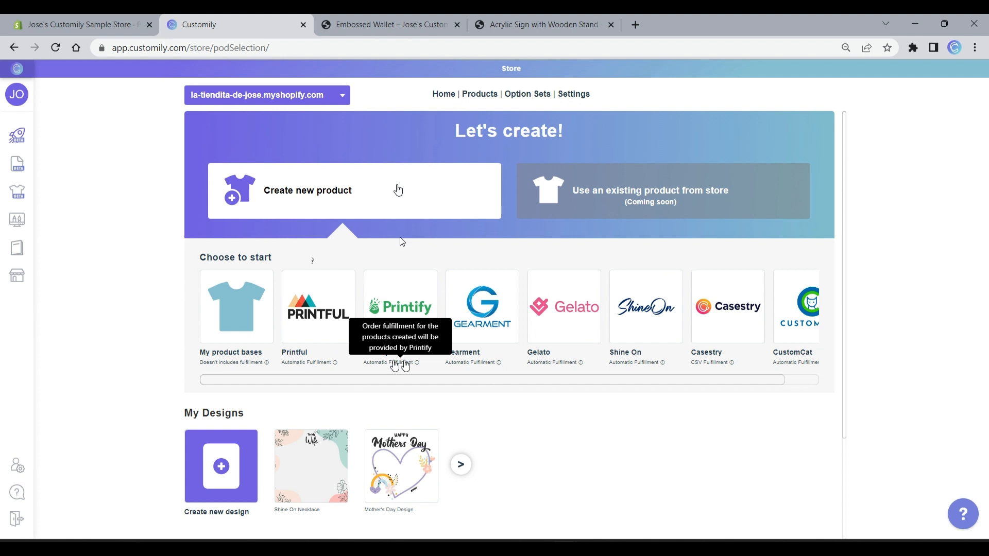
{"action": "mouse_move", "coordinate": [702, 365]}
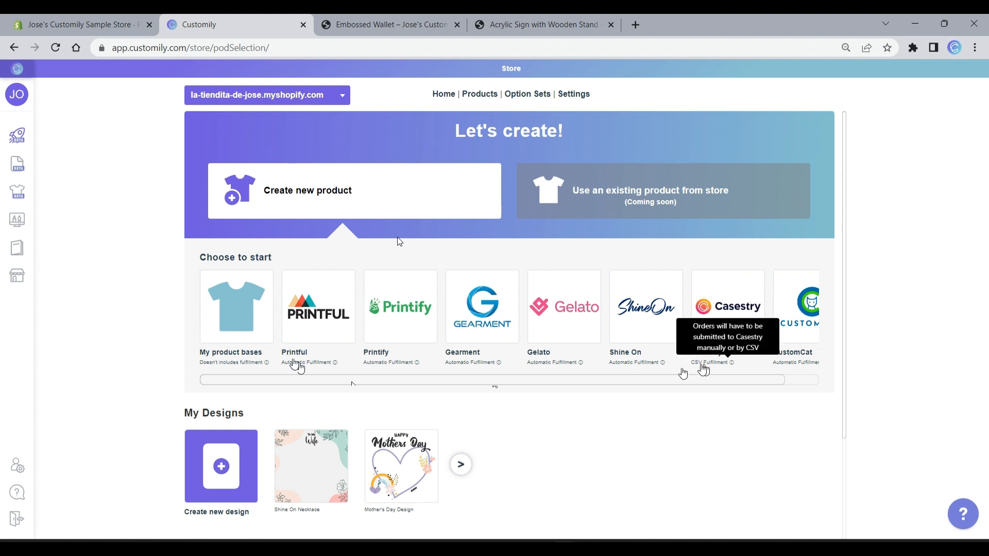
{"action": "left_click_drag", "start_coordinate": [733, 382], "coordinate": [766, 385]}
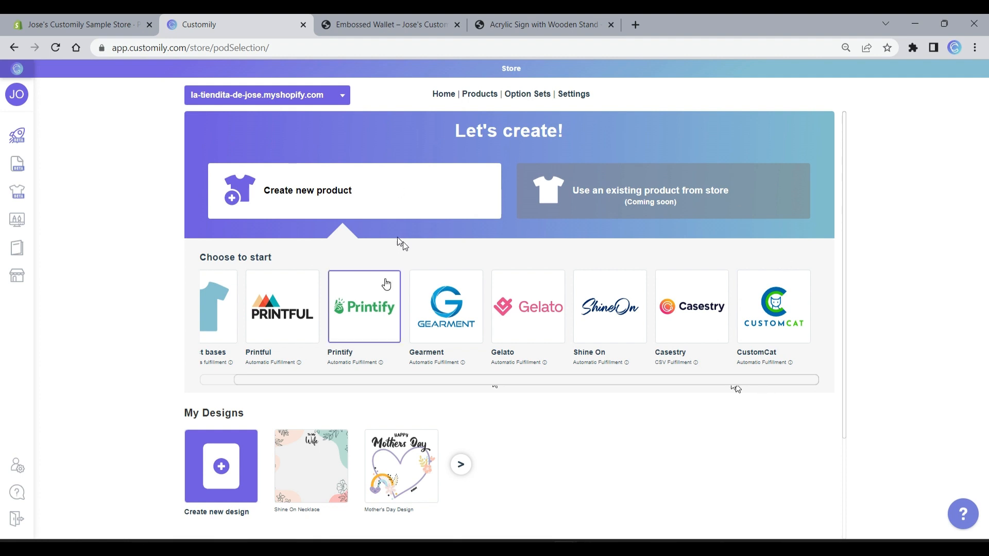
{"action": "left_click", "coordinate": [382, 297]}
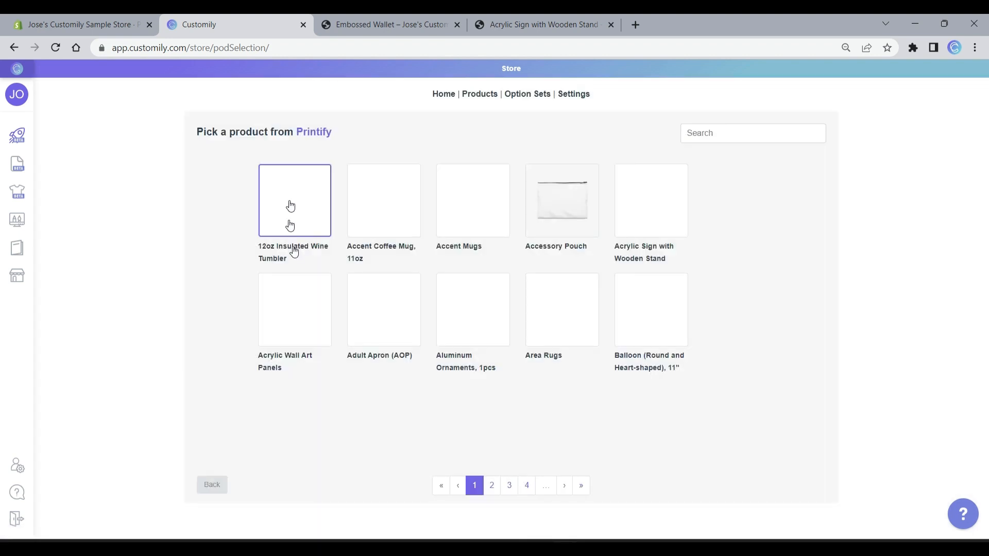
- Browse the Printify catalog, search it for "acryli", and pick the Acrylic Sign with Wooden Stand
{"action": "left_click", "coordinate": [494, 486]}
{"action": "left_click", "coordinate": [510, 487]}
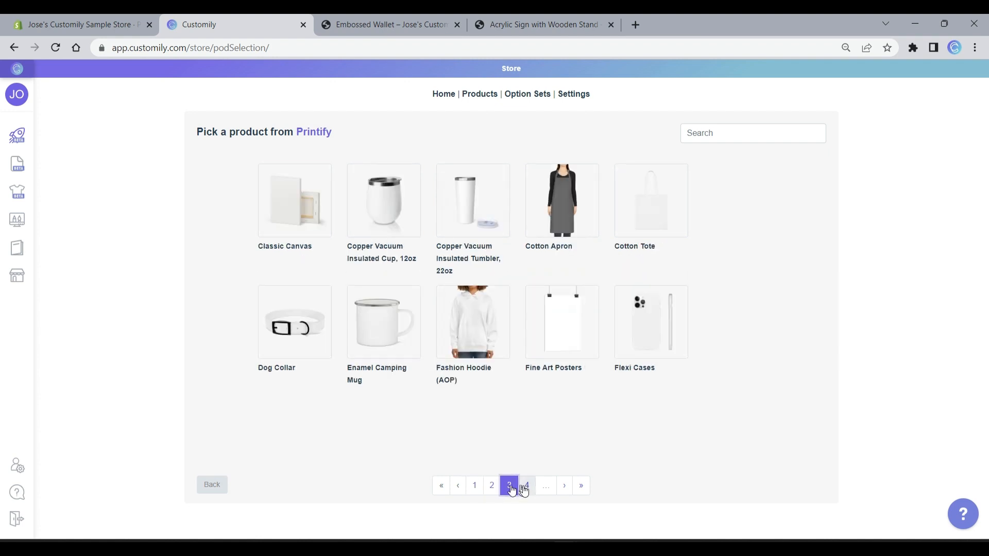
{"action": "left_click", "coordinate": [527, 488]}
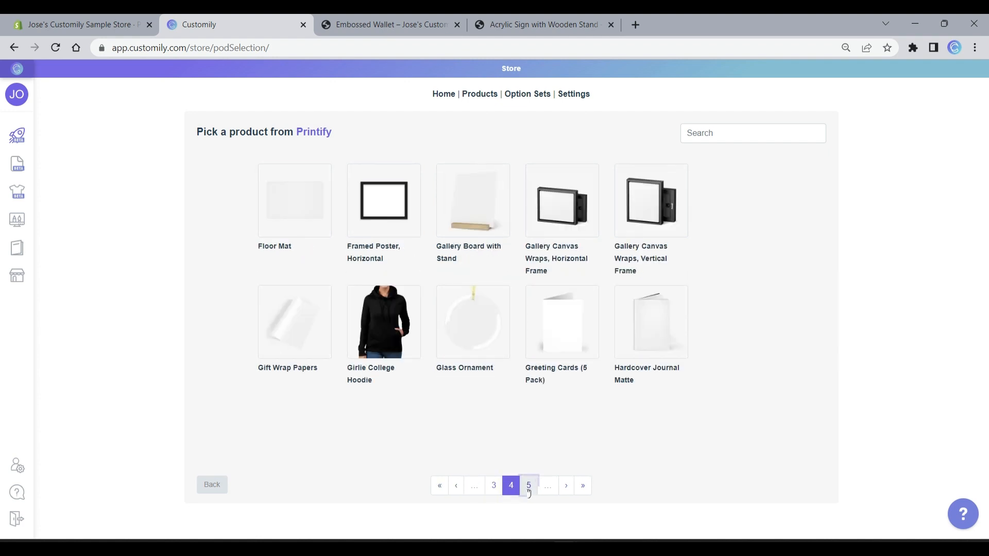
{"action": "left_click", "coordinate": [528, 487]}
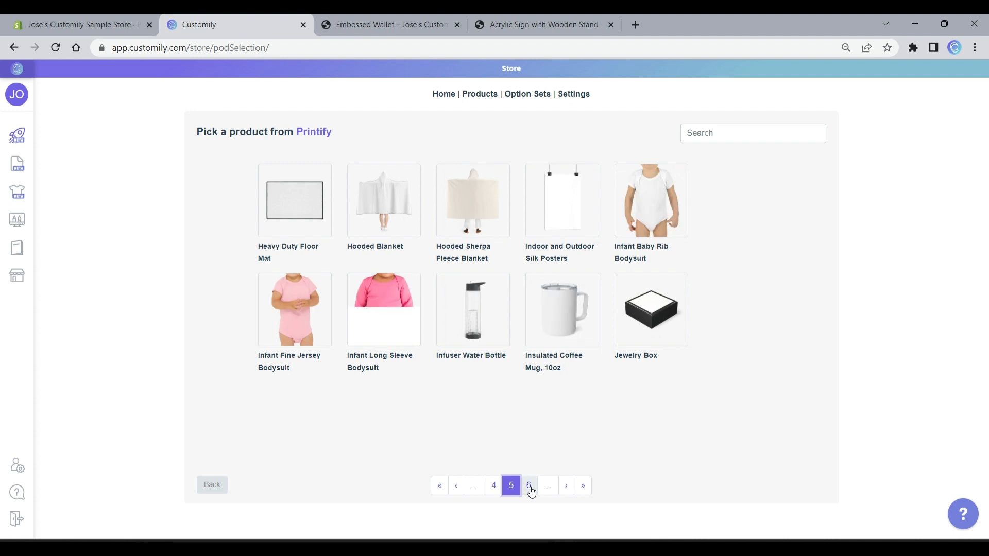
{"action": "left_click", "coordinate": [731, 138]}
{"action": "type", "text": "acryli"}
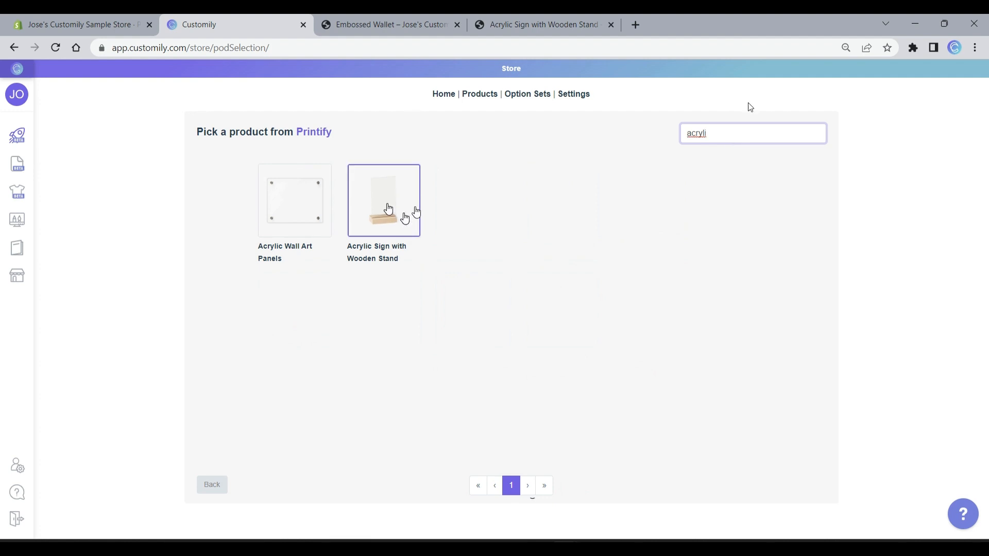
{"action": "left_click", "coordinate": [388, 209]}
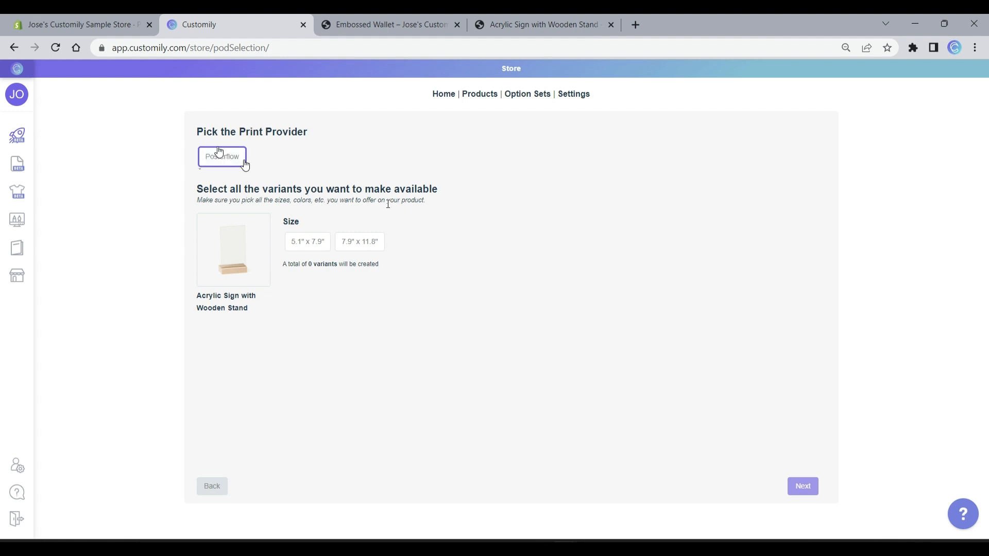
- Make both the 5.1" x 7.9" and 7.9" x 11.8" size variants available and proceed to the design choice
{"action": "left_click", "coordinate": [295, 240]}
{"action": "left_click", "coordinate": [360, 244]}
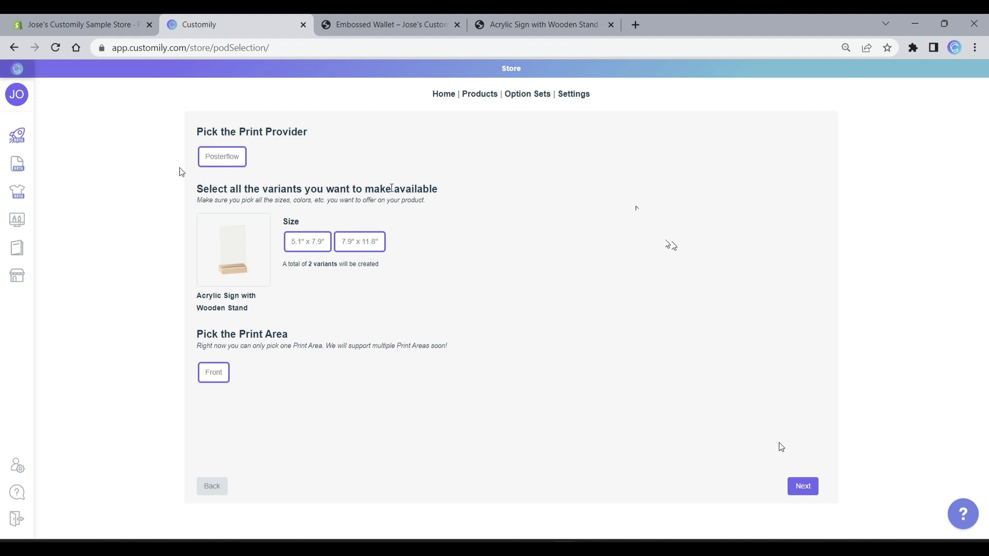
{"action": "left_click", "coordinate": [800, 486]}
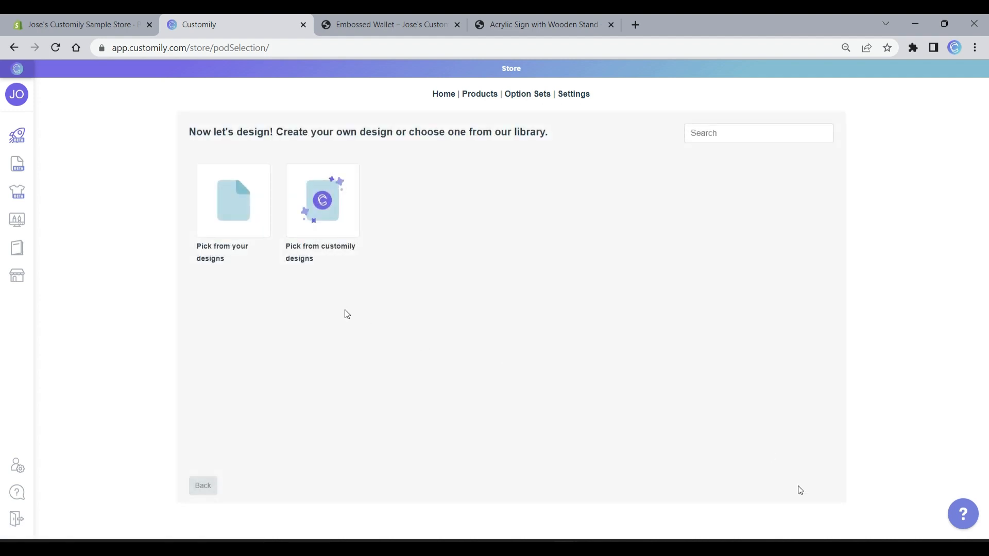
- Browse the Customily design library and pick the "Awesome like my dad" design from the Dad category
{"action": "left_click", "coordinate": [339, 210]}
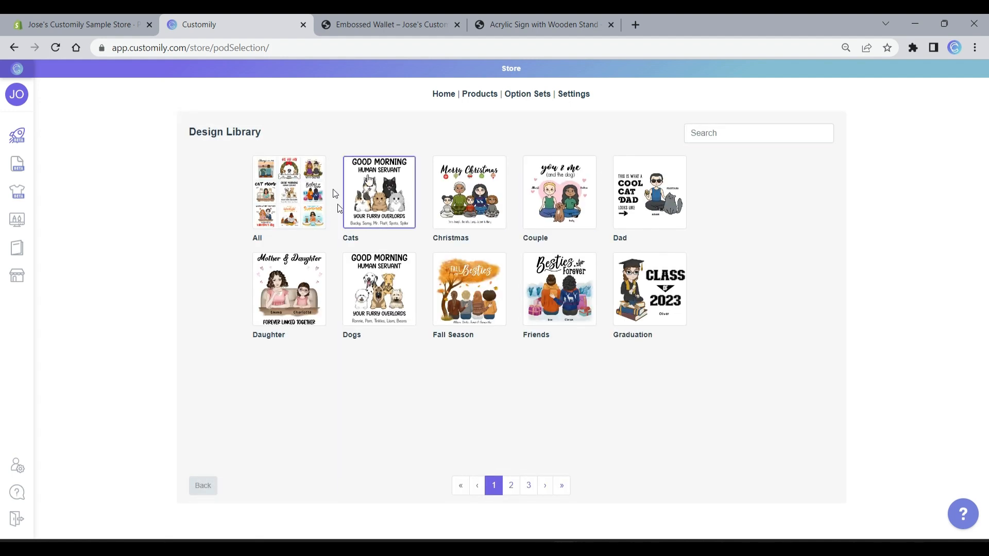
{"action": "left_click", "coordinate": [511, 486]}
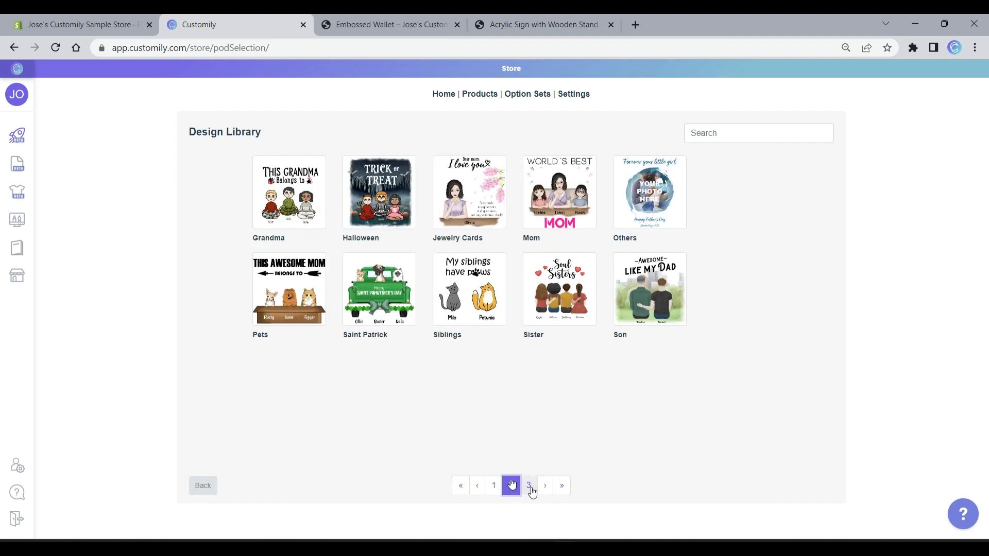
{"action": "left_click", "coordinate": [528, 487]}
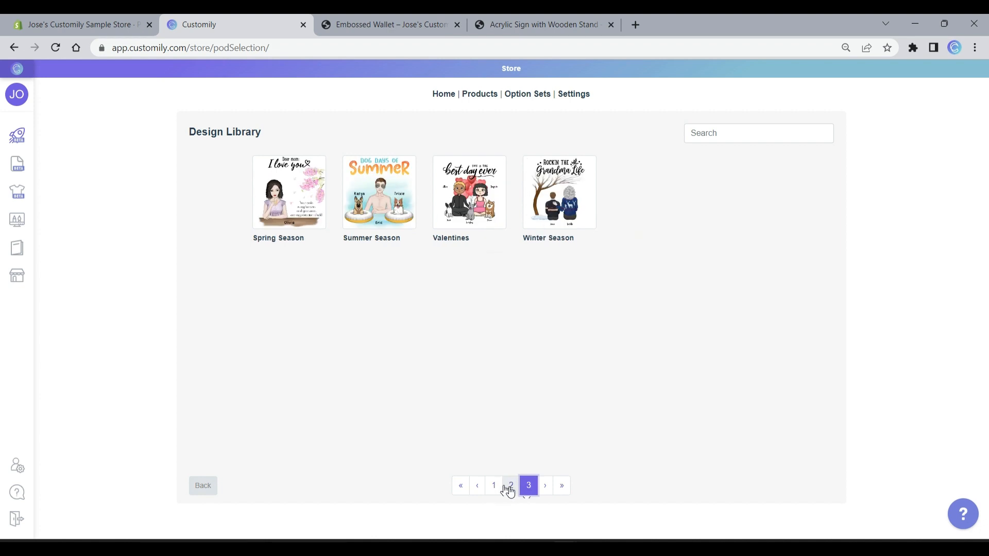
{"action": "left_click", "coordinate": [509, 490]}
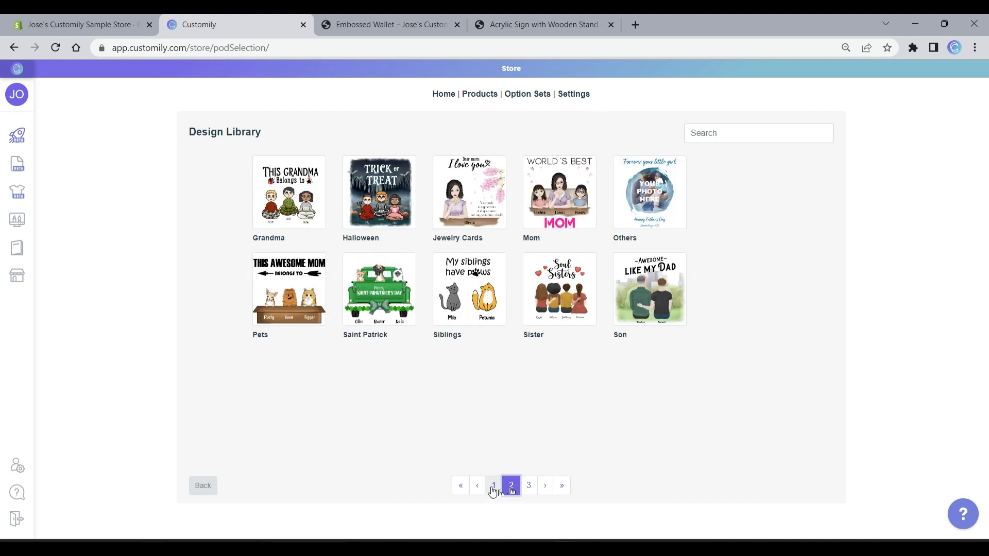
{"action": "left_click", "coordinate": [494, 488]}
{"action": "left_click", "coordinate": [662, 194]}
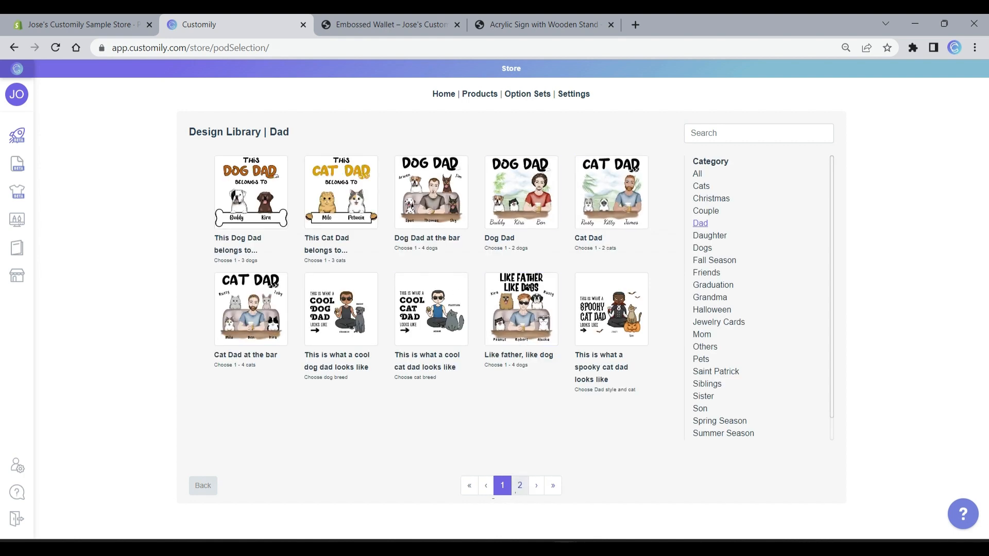
{"action": "left_click", "coordinate": [520, 489]}
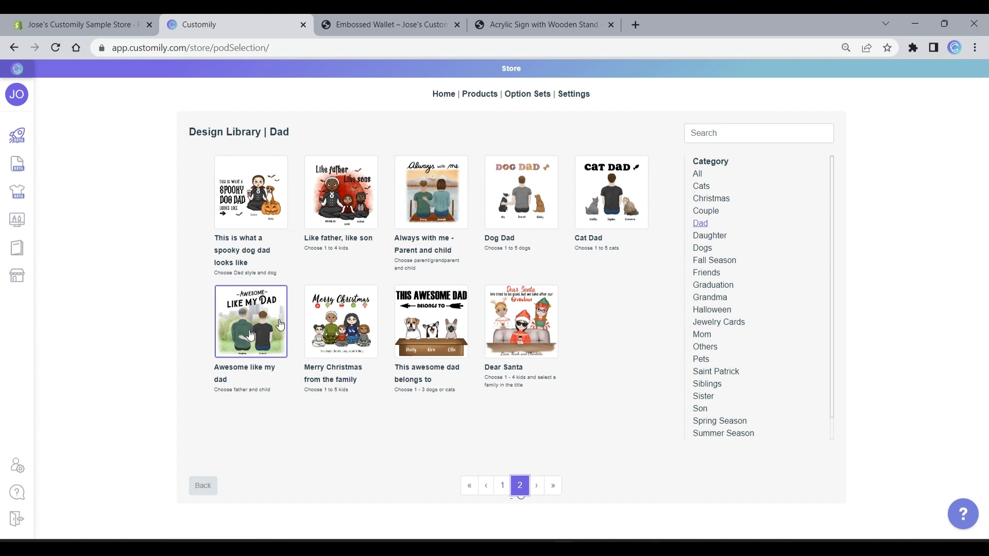
{"action": "left_click", "coordinate": [249, 310]}
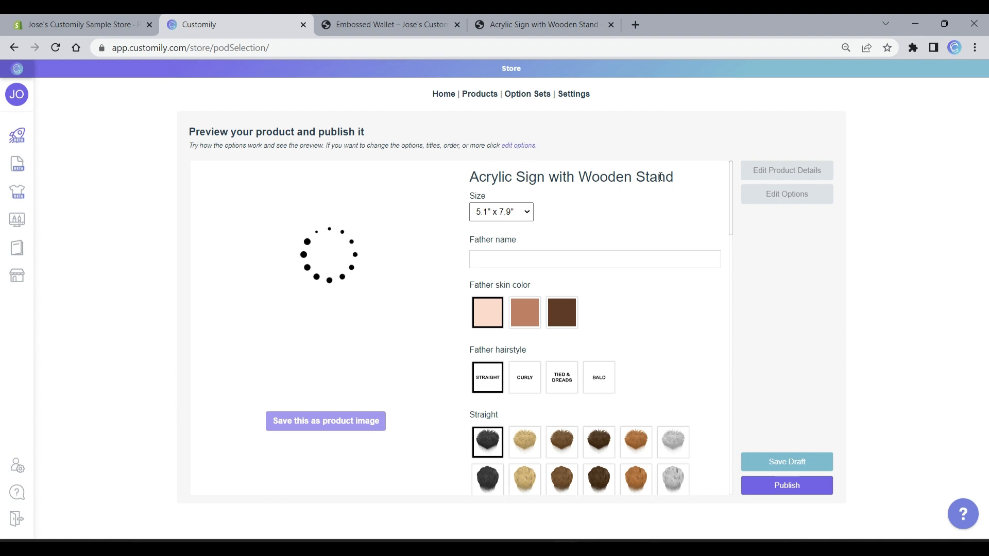
- Preview the product in the 7.9" x 11.8" size
{"action": "left_click", "coordinate": [529, 213]}
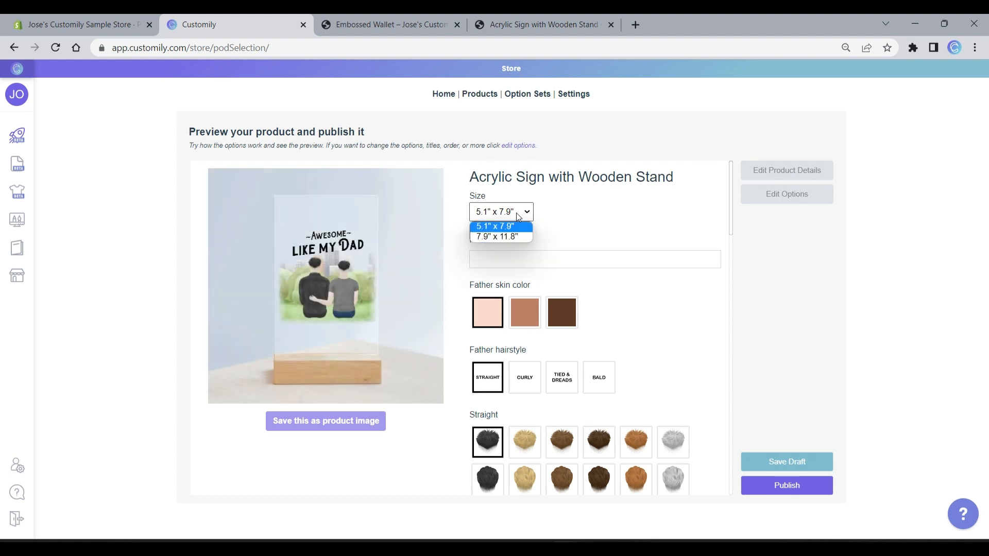
{"action": "left_click", "coordinate": [515, 236]}
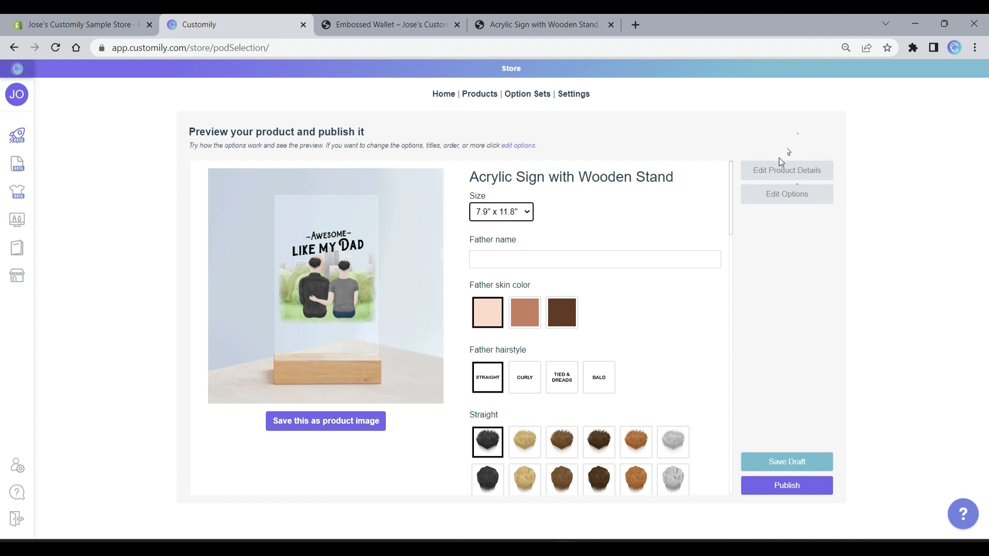
- Open the product details for editing and add "Live Session" before the existing product title
{"action": "left_click", "coordinate": [784, 171]}
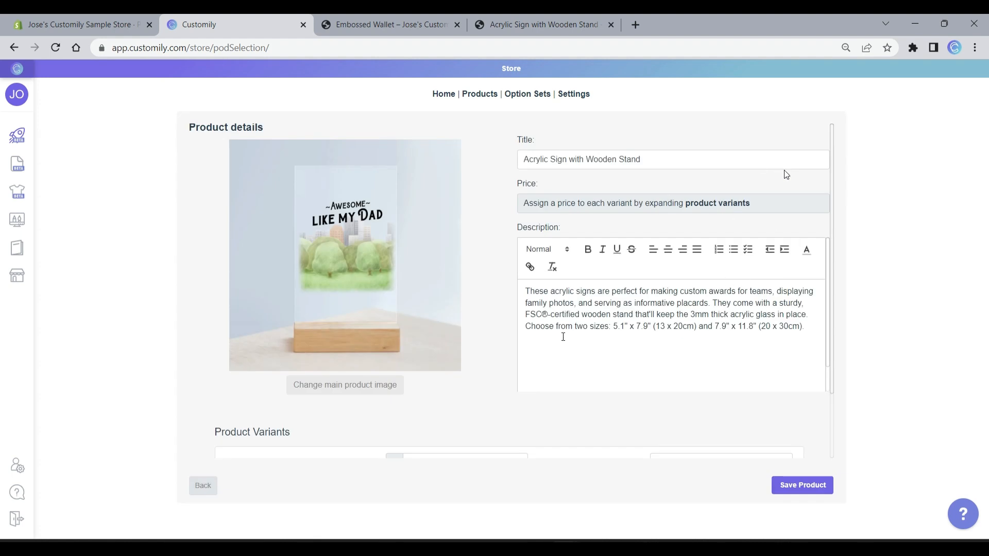
{"action": "left_click", "coordinate": [518, 162]}
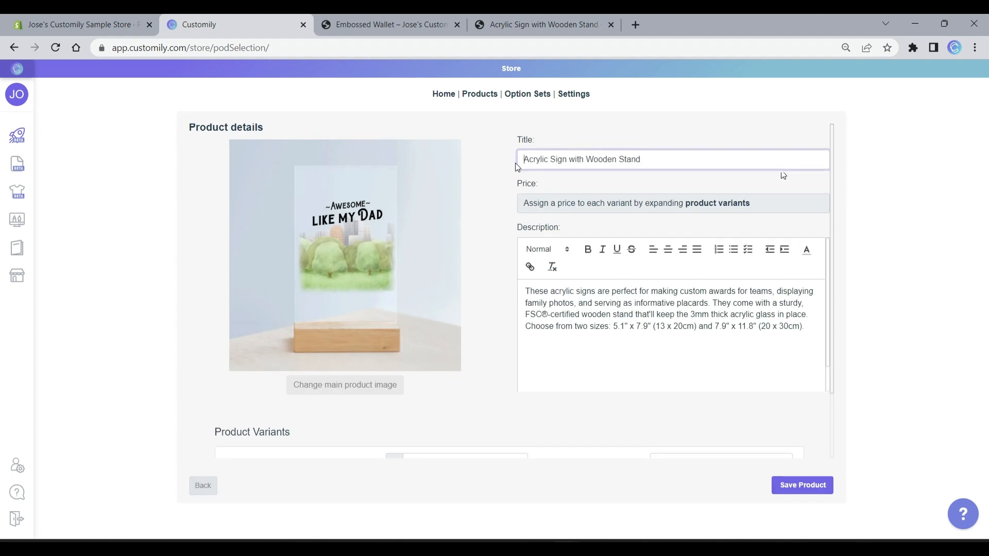
{"action": "type", "text": "Live Session"}
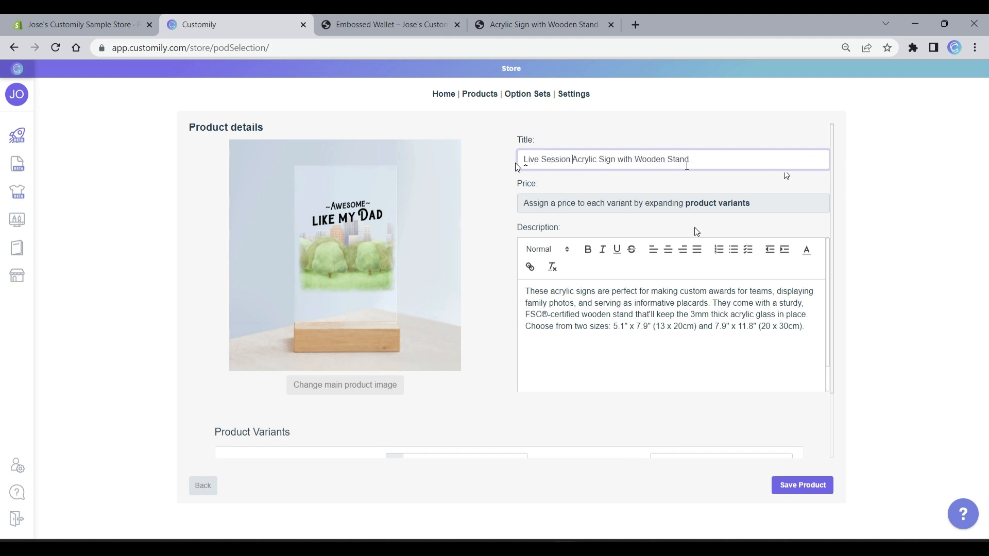
- Price the 5.1" x 7.9" variant at $30.0 and the 7.9" x 11.8" variant at $40.0, and save the product
{"action": "scroll", "coordinate": [497, 315], "scroll_direction": "down", "scroll_amount": 2}
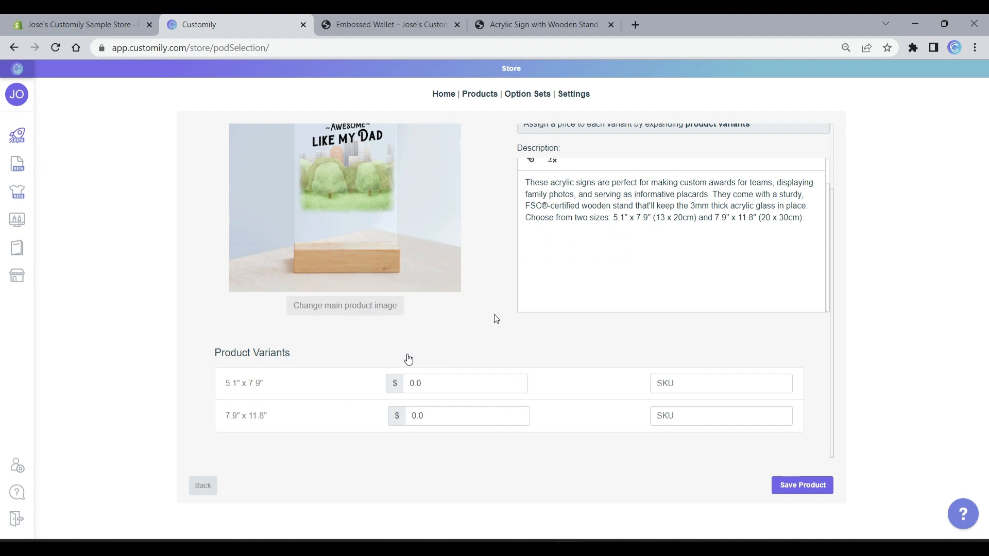
{"action": "left_click", "coordinate": [412, 383]}
{"action": "type", "text": "3"}
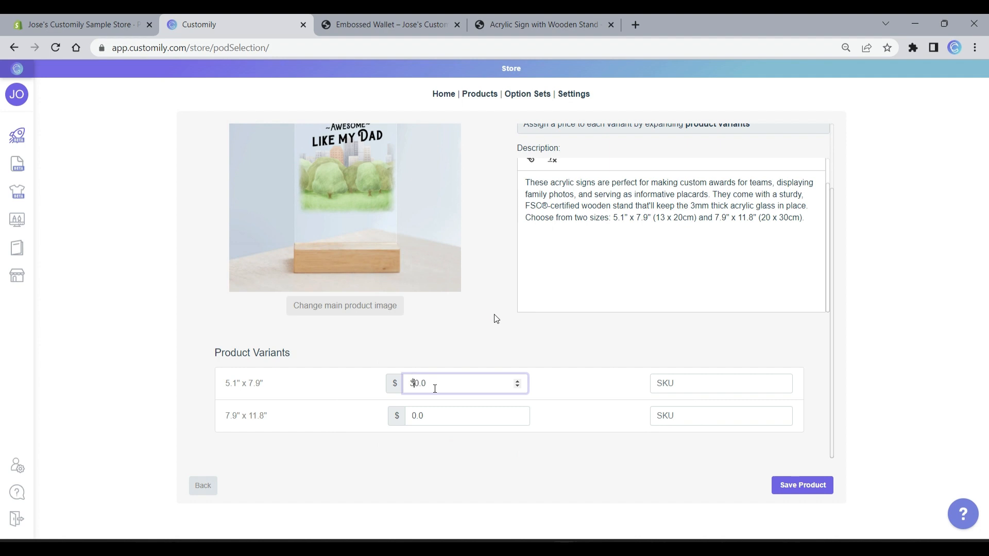
{"action": "left_click", "coordinate": [412, 415]}
{"action": "type", "text": "4"}
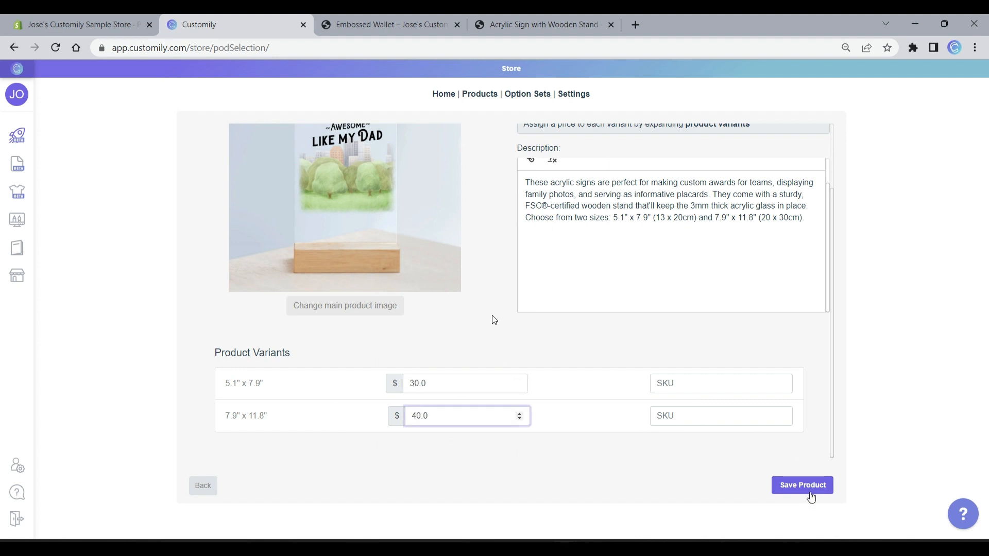
{"action": "left_click", "coordinate": [803, 486]}
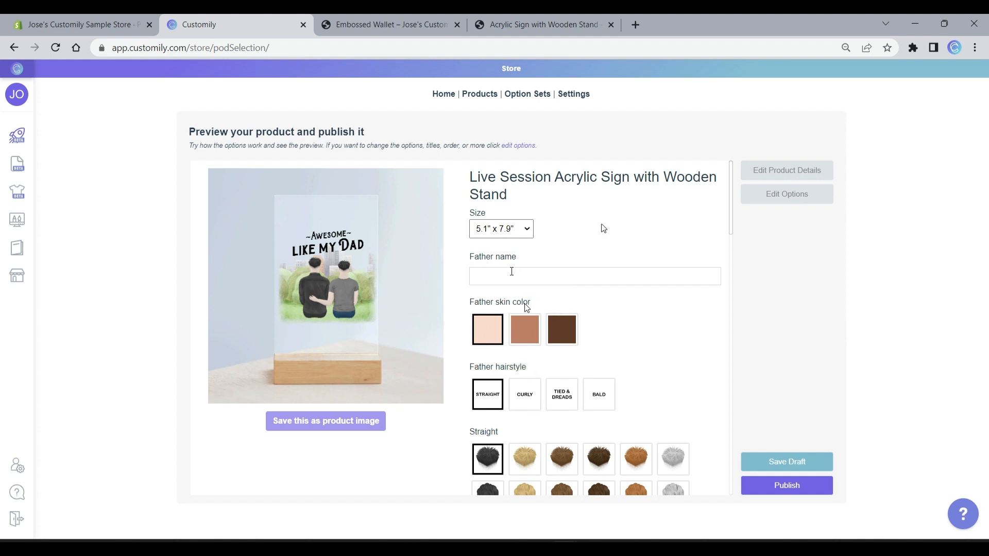
- Look through the personalization options offered in the product preview
{"action": "scroll", "coordinate": [505, 421], "scroll_direction": "down", "scroll_amount": 10}
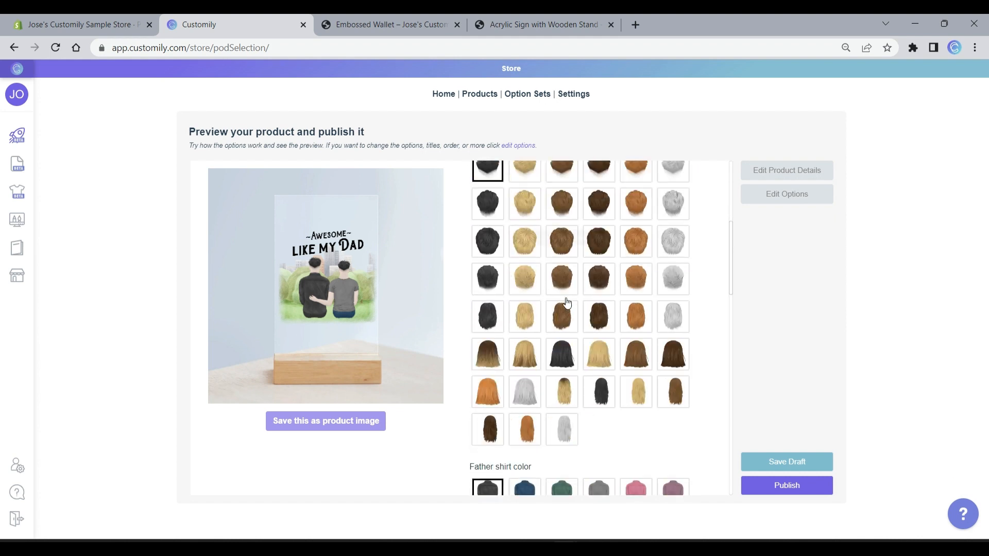
{"action": "scroll", "coordinate": [551, 253], "scroll_direction": "up", "scroll_amount": 10}
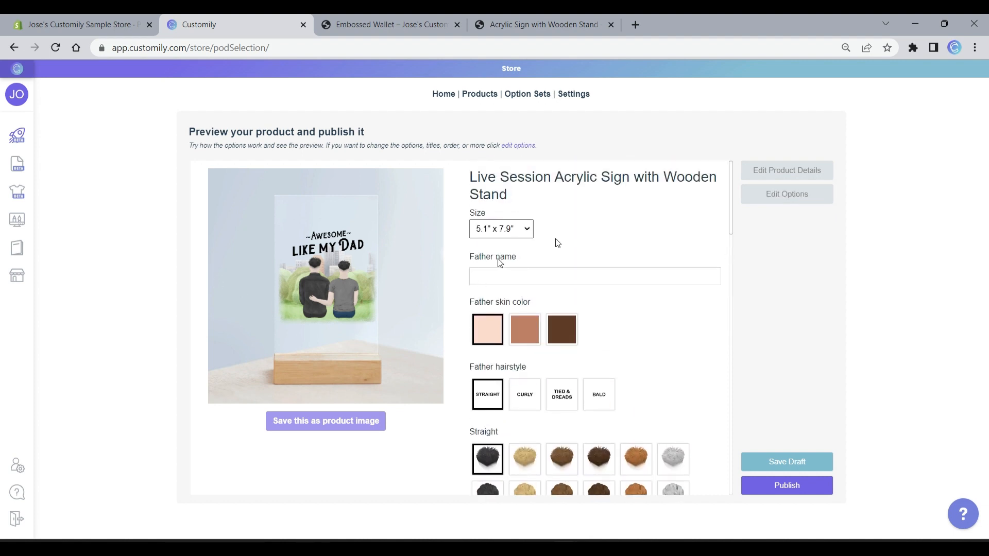
- Fill in the father's name and give him the Bald Shaved - Brown hair, the Shirt Lumberjack - White and blue pants
{"action": "left_click", "coordinate": [494, 277]}
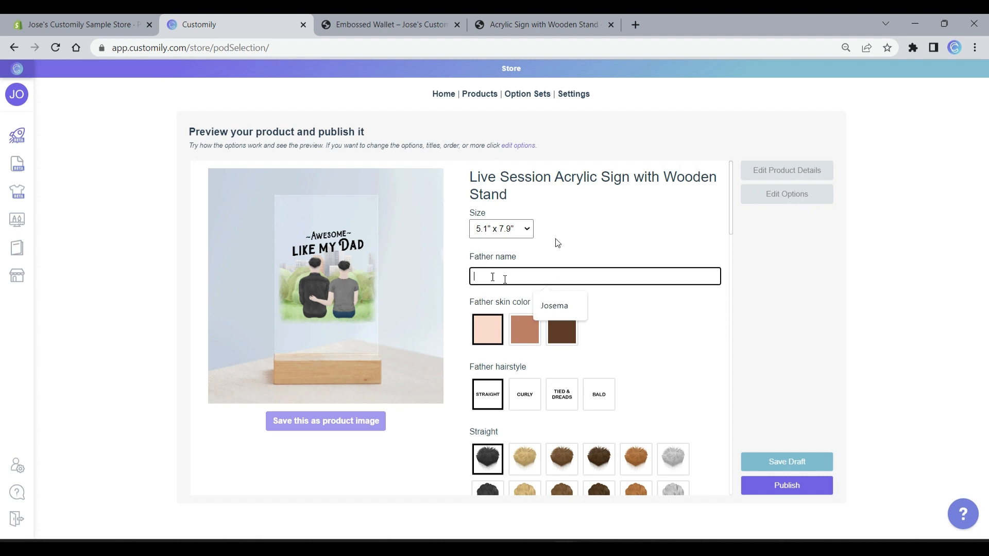
{"action": "left_click", "coordinate": [567, 308]}
{"action": "left_click", "coordinate": [598, 394]}
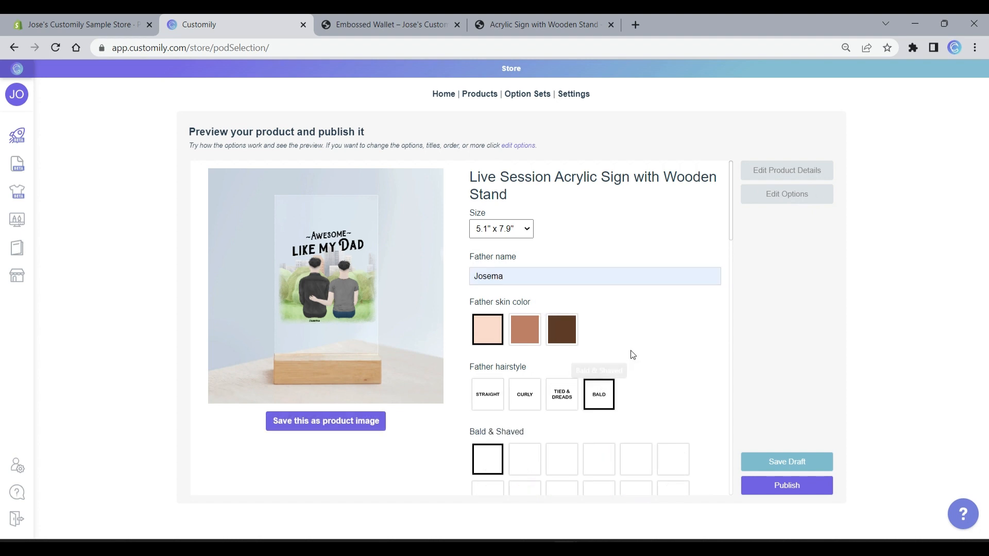
{"action": "scroll", "coordinate": [633, 355], "scroll_direction": "down", "scroll_amount": 2}
{"action": "scroll", "coordinate": [635, 354], "scroll_direction": "down", "scroll_amount": 1}
{"action": "left_click", "coordinate": [640, 349]}
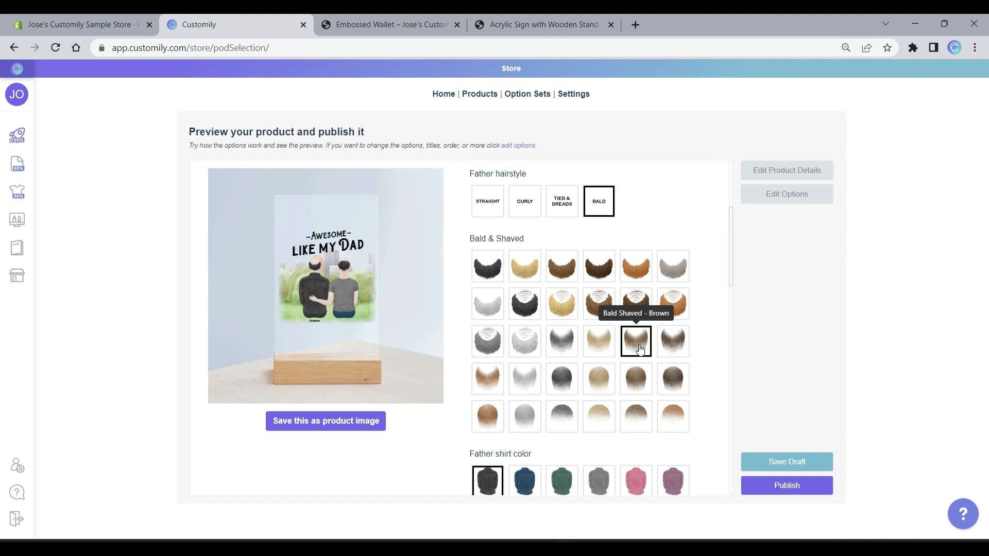
{"action": "scroll", "coordinate": [640, 349], "scroll_direction": "down", "scroll_amount": 4}
{"action": "left_click", "coordinate": [562, 301]}
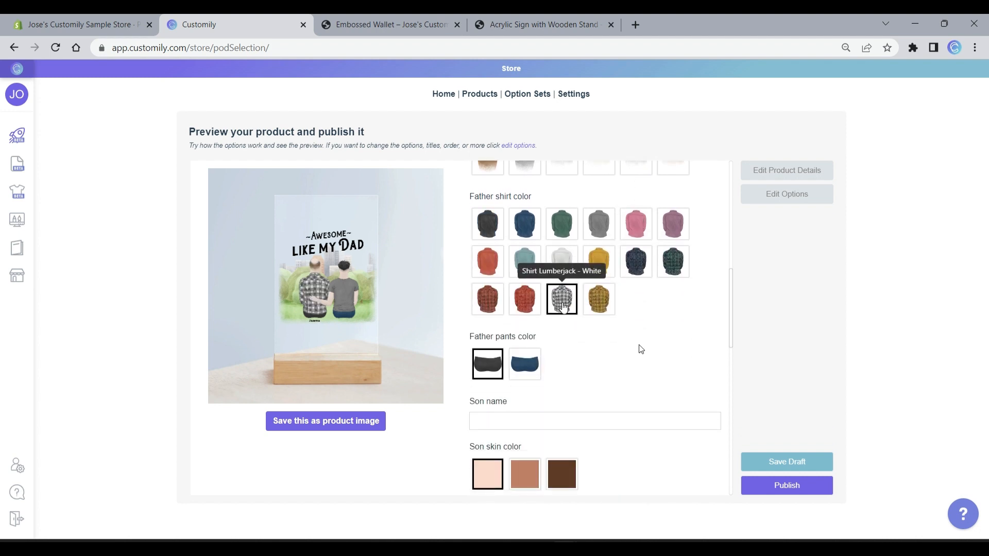
{"action": "left_click", "coordinate": [523, 371]}
- Fill in the son's name and give him short straight brown hair, the blue T-shirt and black pants
{"action": "left_click", "coordinate": [515, 422]}
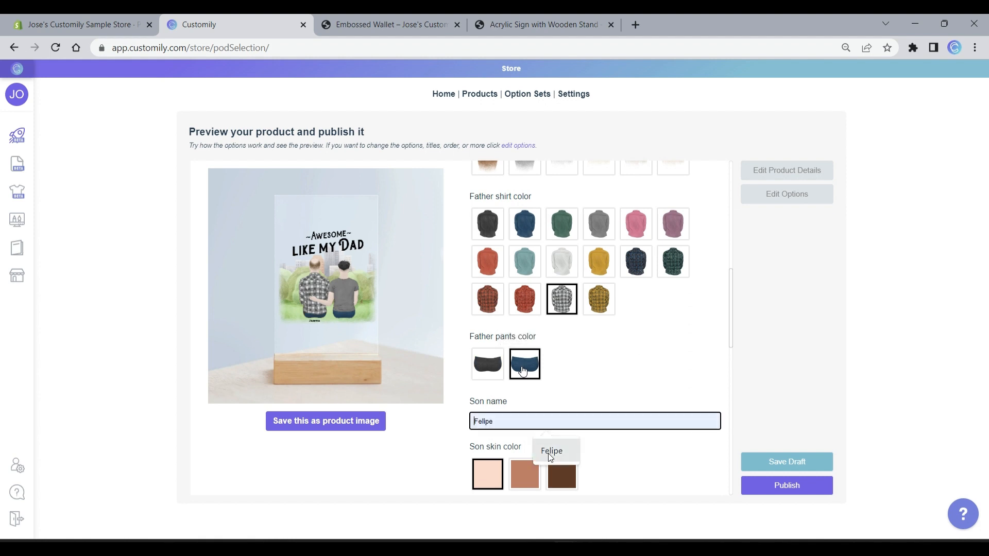
{"action": "left_click", "coordinate": [550, 451]}
{"action": "scroll", "coordinate": [595, 344], "scroll_direction": "down", "scroll_amount": 4}
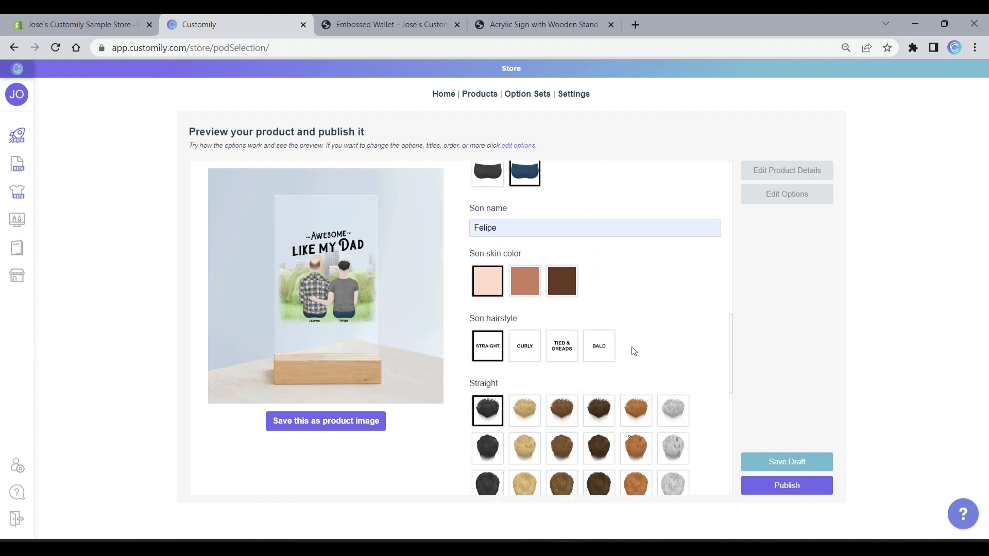
{"action": "scroll", "coordinate": [635, 385], "scroll_direction": "down", "scroll_amount": 4}
{"action": "left_click", "coordinate": [561, 292]}
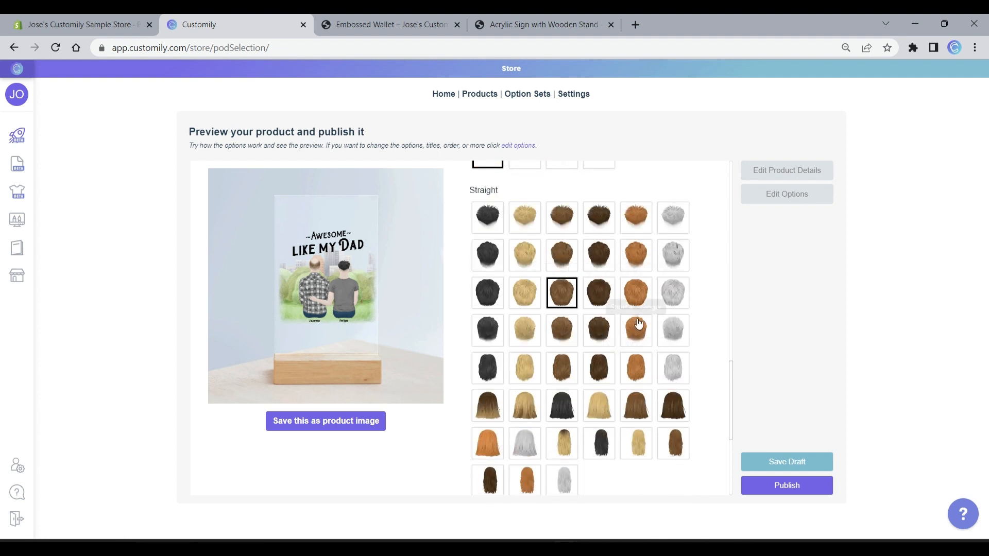
{"action": "scroll", "coordinate": [638, 323], "scroll_direction": "down", "scroll_amount": 5}
{"action": "left_click", "coordinate": [524, 319]}
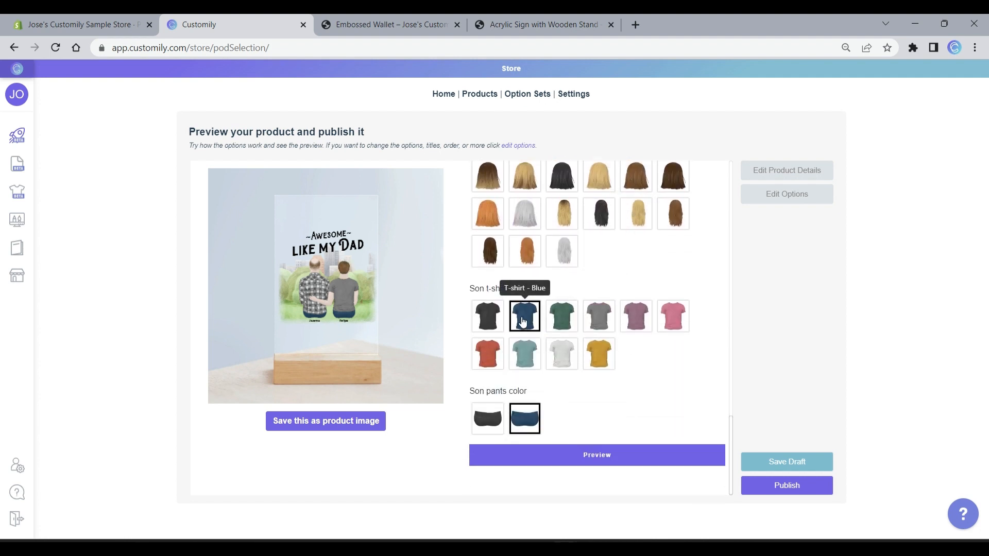
{"action": "left_click", "coordinate": [496, 424]}
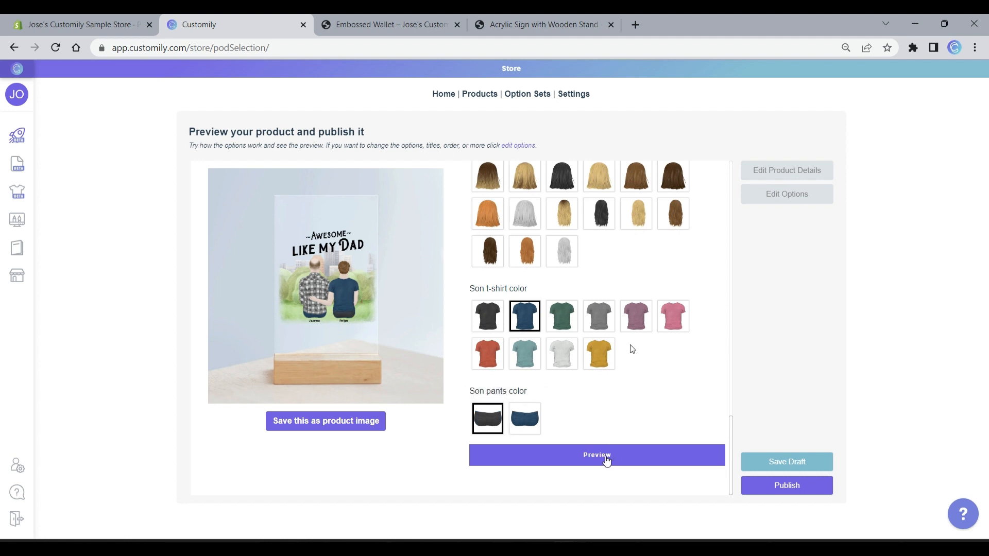
- Check the enlarged preview, save the personalized design as the product image and publish the product
{"action": "left_click", "coordinate": [607, 459]}
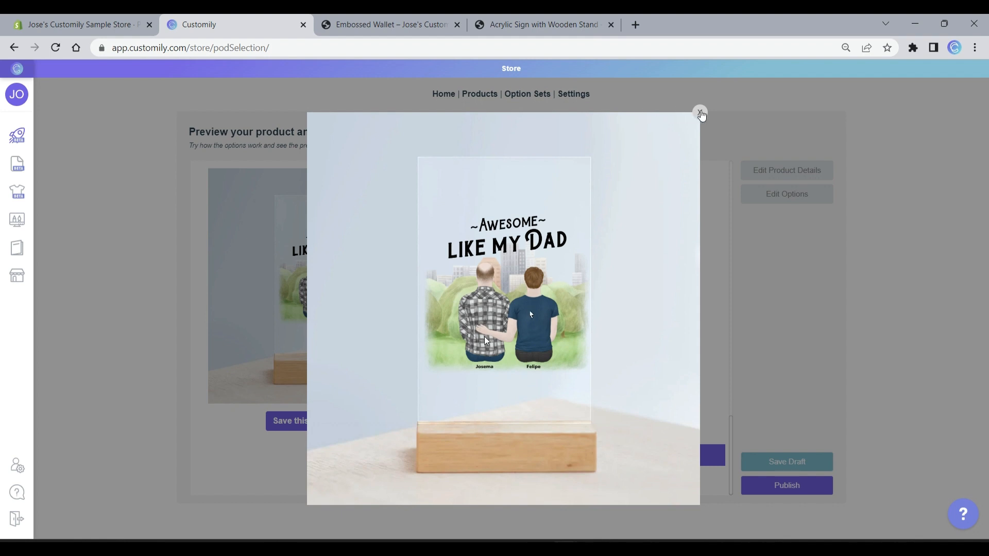
{"action": "left_click", "coordinate": [700, 113]}
{"action": "left_click", "coordinate": [298, 422]}
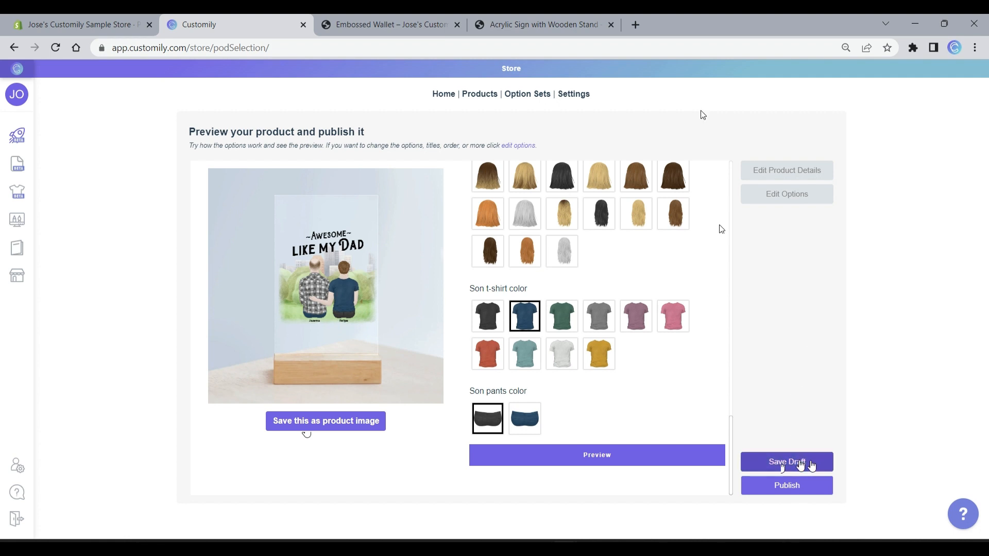
{"action": "left_click", "coordinate": [800, 486]}
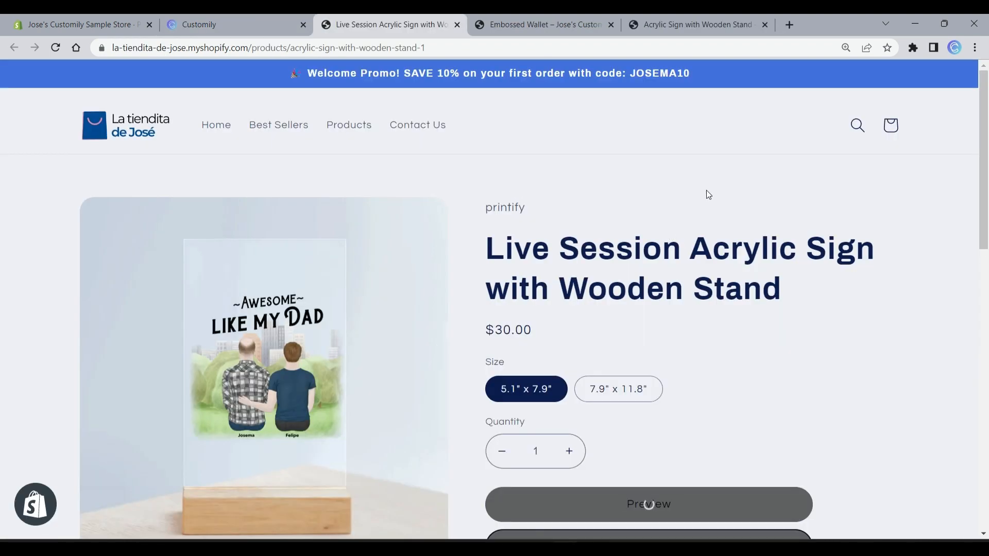
- Test the published product page with size 7.9" x 11.8", a father's name, dark father skin and a black Tied & Dreads hairstyle
{"action": "scroll", "coordinate": [716, 206], "scroll_direction": "down", "scroll_amount": 5}
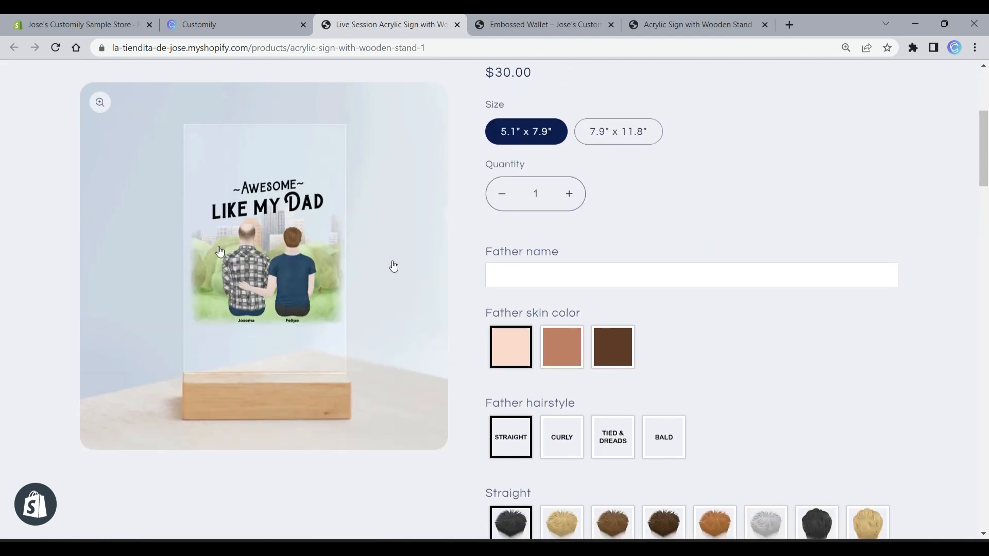
{"action": "left_click", "coordinate": [617, 135]}
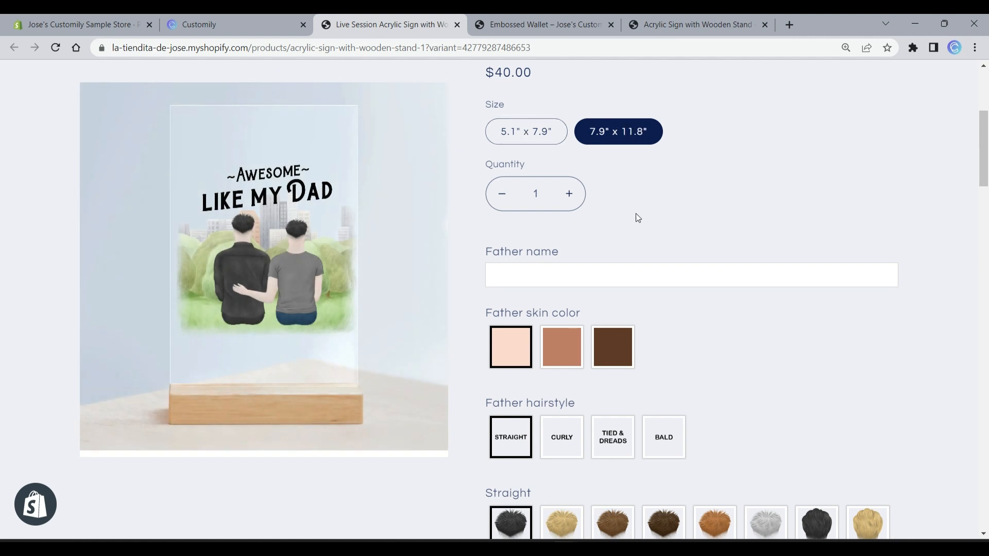
{"action": "left_click", "coordinate": [649, 275]}
{"action": "type", "text": "Josema"}
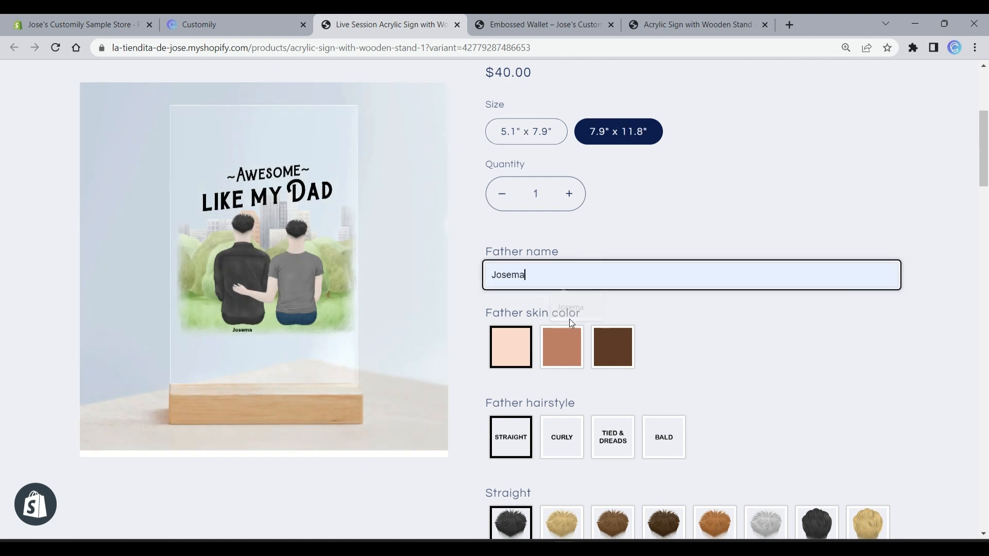
{"action": "left_click", "coordinate": [610, 348]}
{"action": "left_click", "coordinate": [633, 444]}
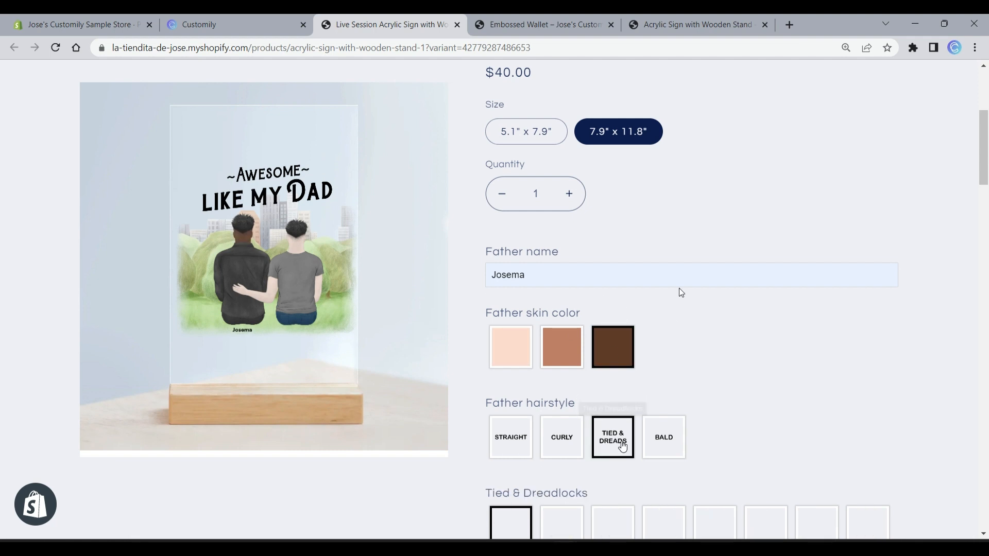
{"action": "scroll", "coordinate": [679, 288], "scroll_direction": "down", "scroll_amount": 5}
{"action": "left_click", "coordinate": [613, 376]}
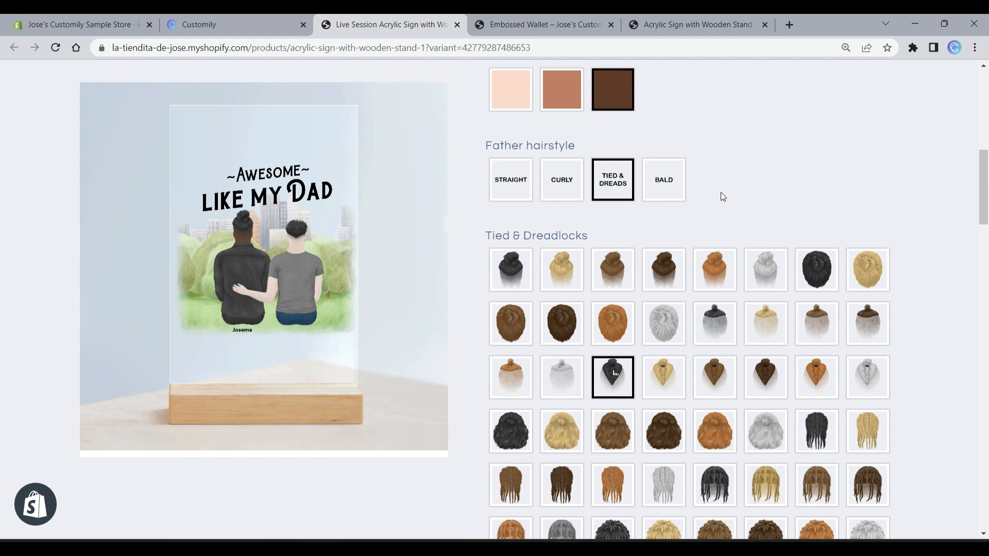
{"action": "scroll", "coordinate": [726, 203], "scroll_direction": "down", "scroll_amount": 3}
{"action": "scroll", "coordinate": [726, 203], "scroll_direction": "up", "scroll_amount": 15}
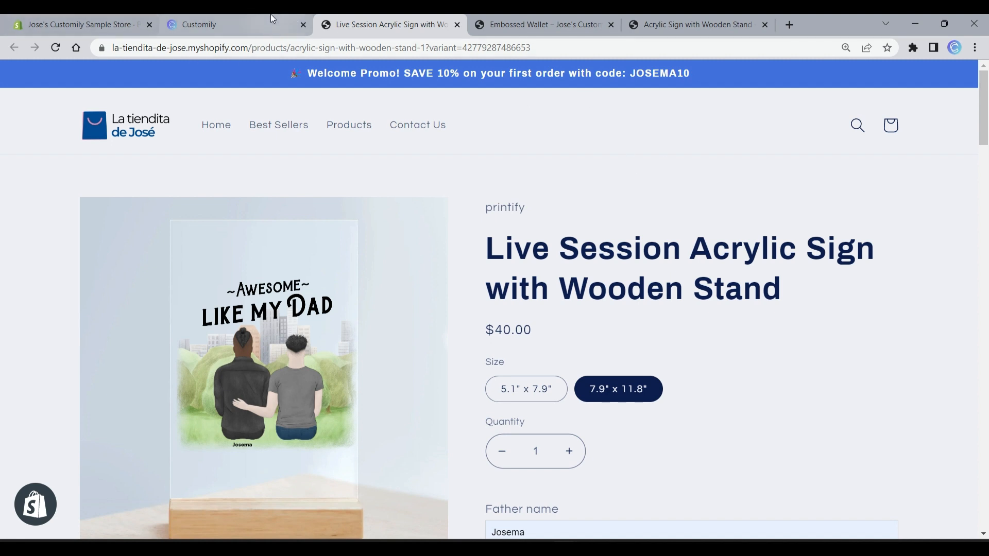
- In Customily, sort the templates by most recently modified and open the first Acrylic Sign with Wooden Stand template for editing
{"action": "left_click", "coordinate": [240, 16]}
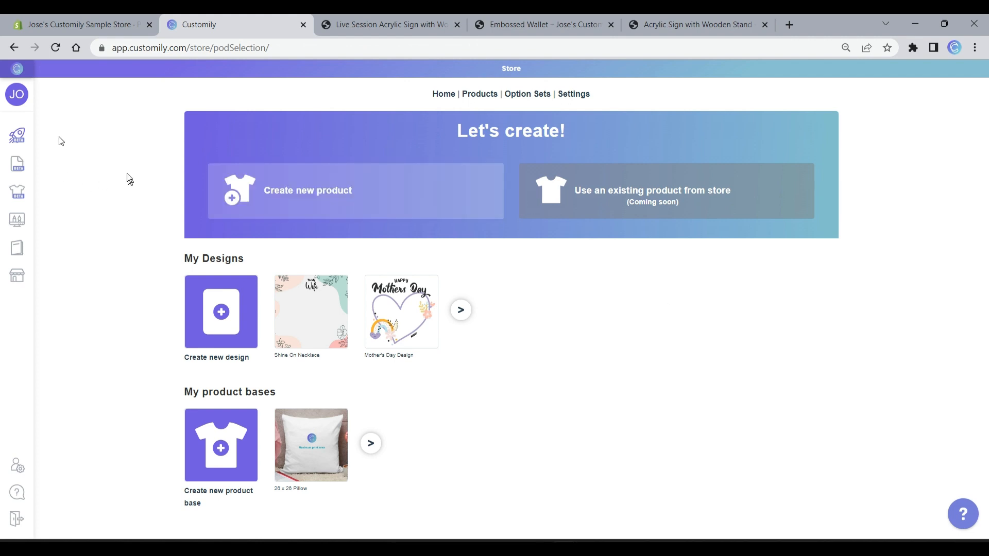
{"action": "mouse_move", "coordinate": [25, 139]}
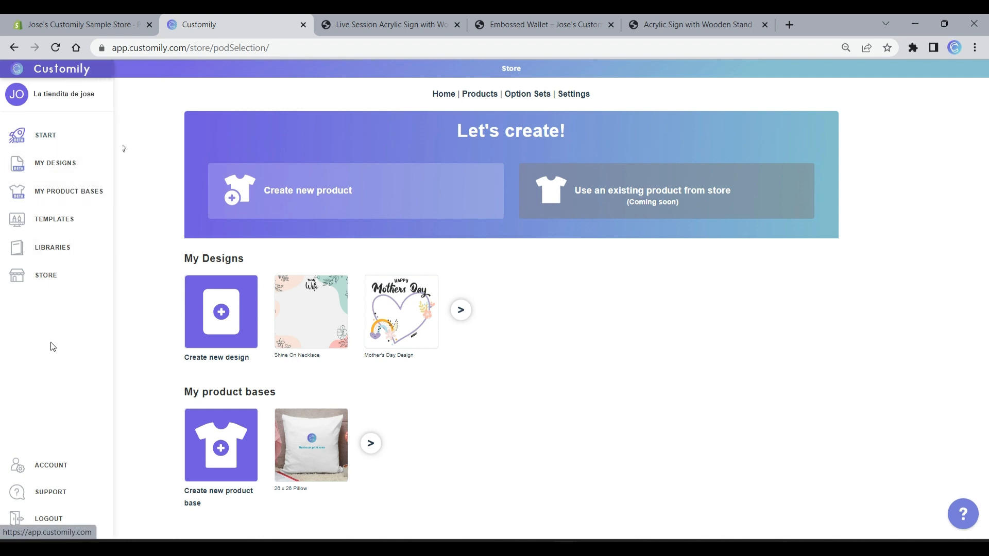
{"action": "left_click", "coordinate": [58, 223]}
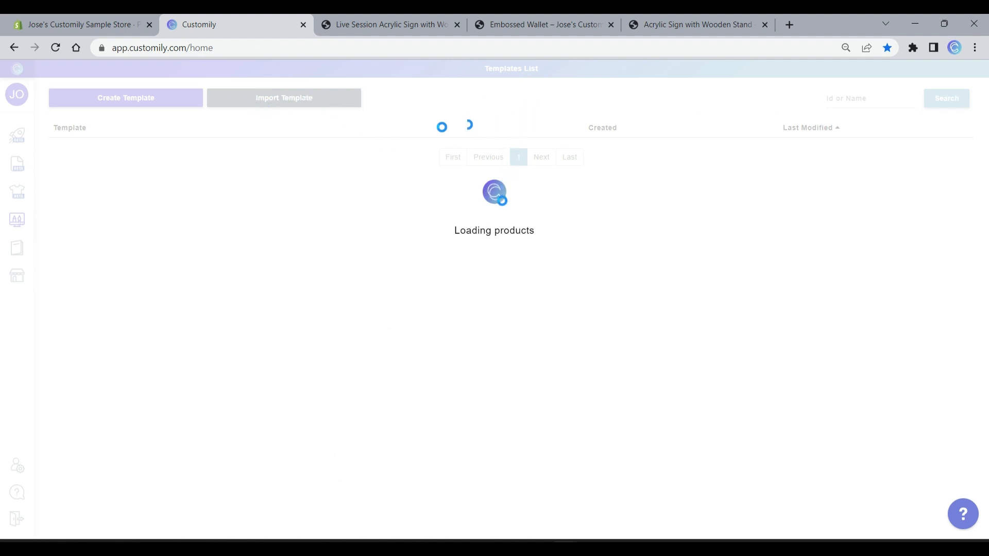
{"action": "left_click", "coordinate": [494, 155]}
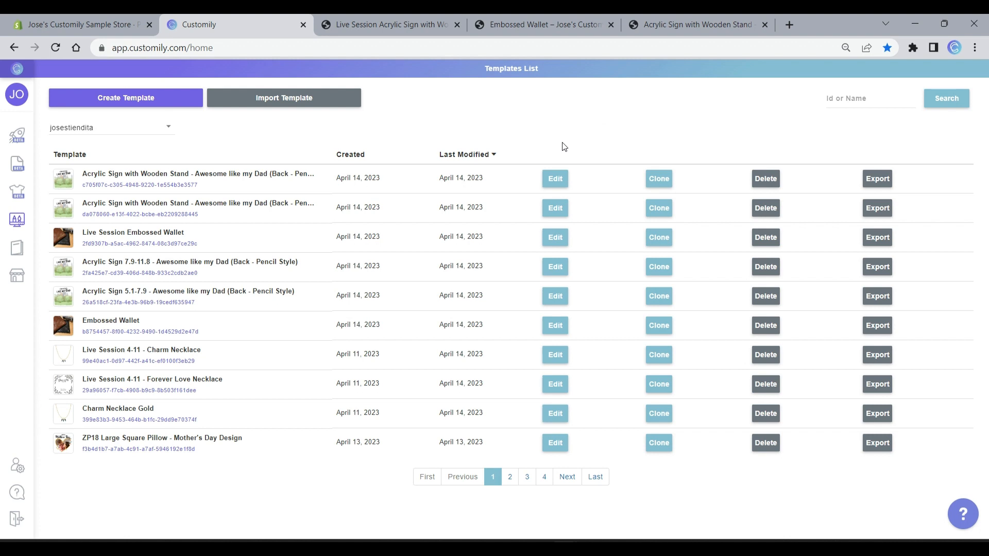
{"action": "left_click", "coordinate": [560, 180]}
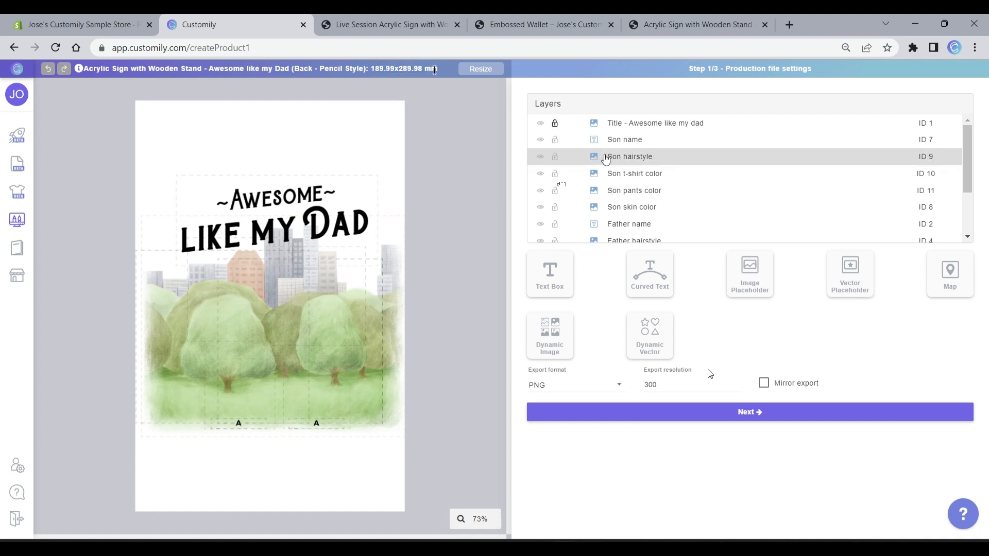
- Review the template's layers, production file and preview settings, and compare them with the published product page
{"action": "scroll", "coordinate": [667, 142], "scroll_direction": "down", "scroll_amount": 2}
{"action": "scroll", "coordinate": [665, 149], "scroll_direction": "down", "scroll_amount": 1}
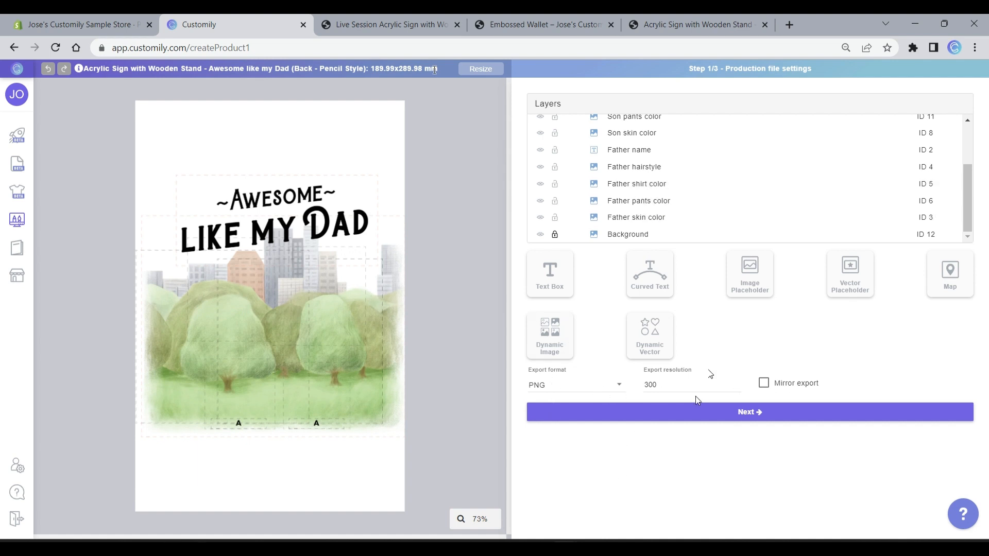
{"action": "left_click", "coordinate": [717, 412]}
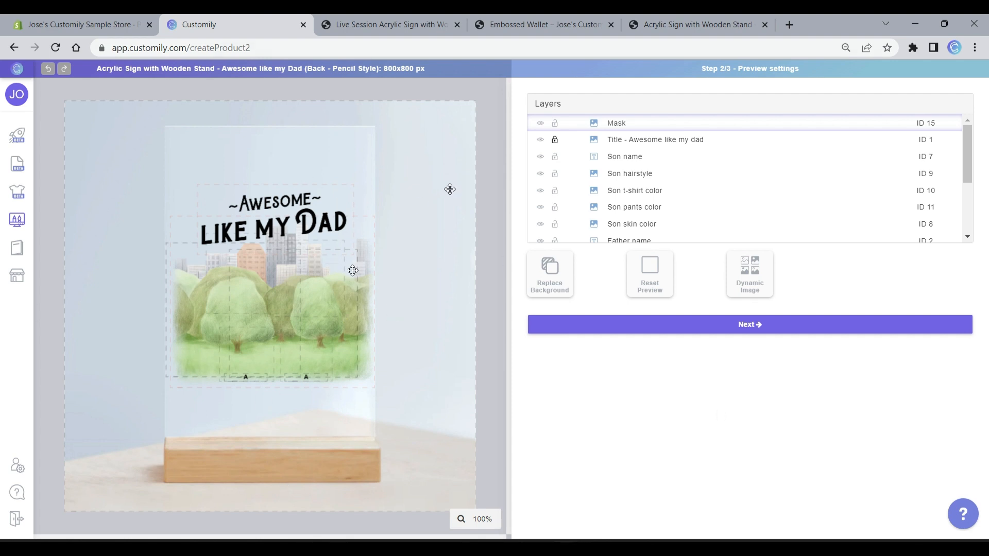
{"action": "left_click", "coordinate": [576, 323]}
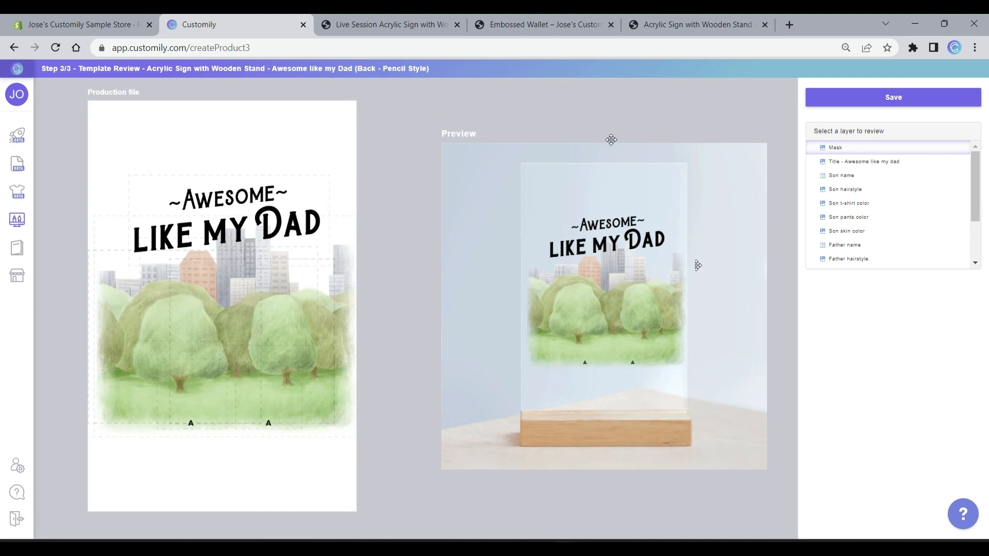
{"action": "left_click", "coordinate": [417, 24]}
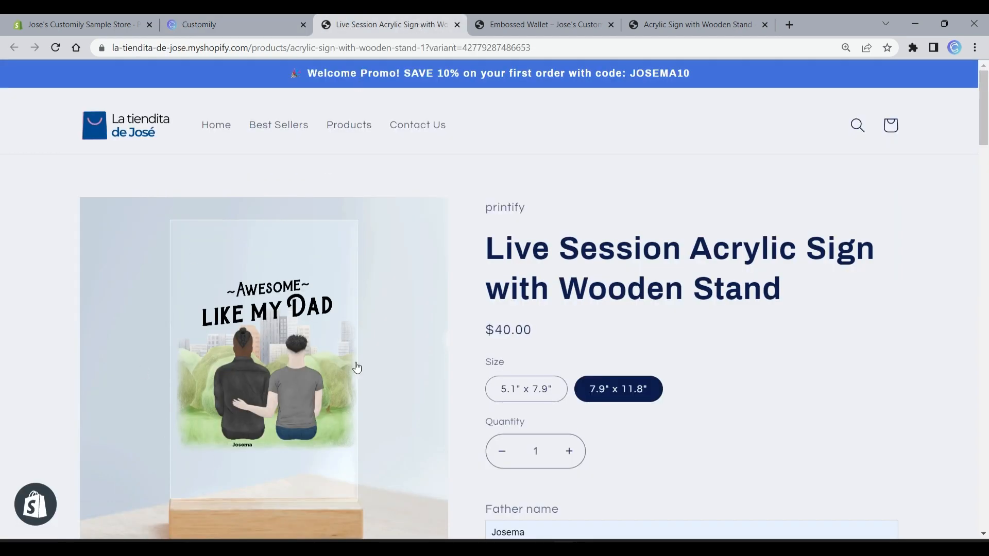
{"action": "left_click", "coordinate": [218, 34]}
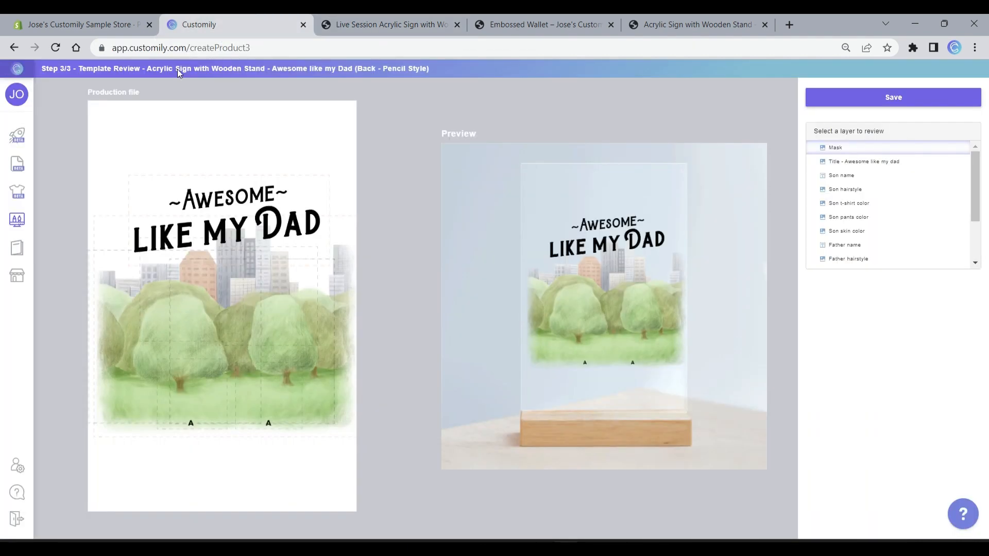
- Exit the template without saving and open the store's last "Awesome like my Dad (Back - Pencil Style)" option set
{"action": "mouse_move", "coordinate": [28, 249]}
{"action": "left_click", "coordinate": [26, 272]}
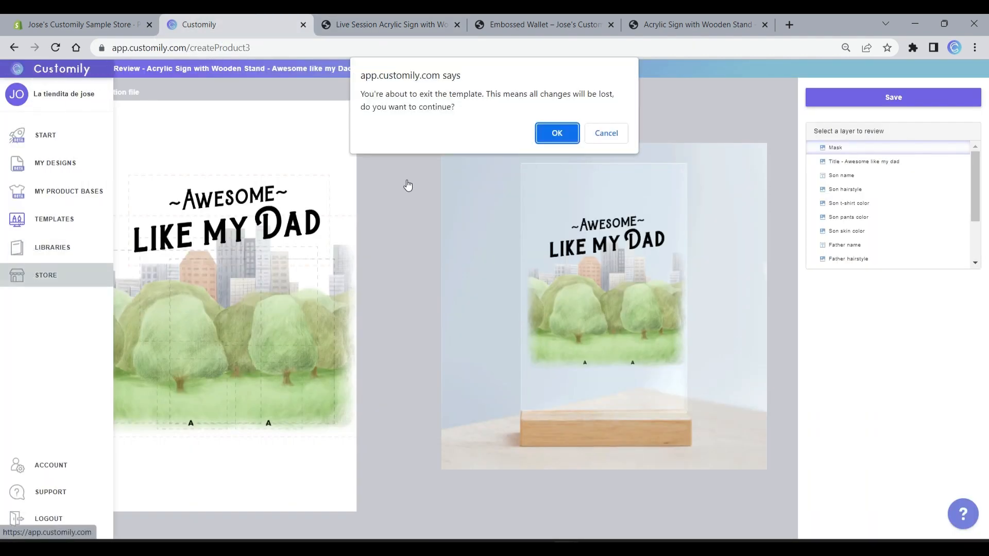
{"action": "left_click", "coordinate": [547, 137]}
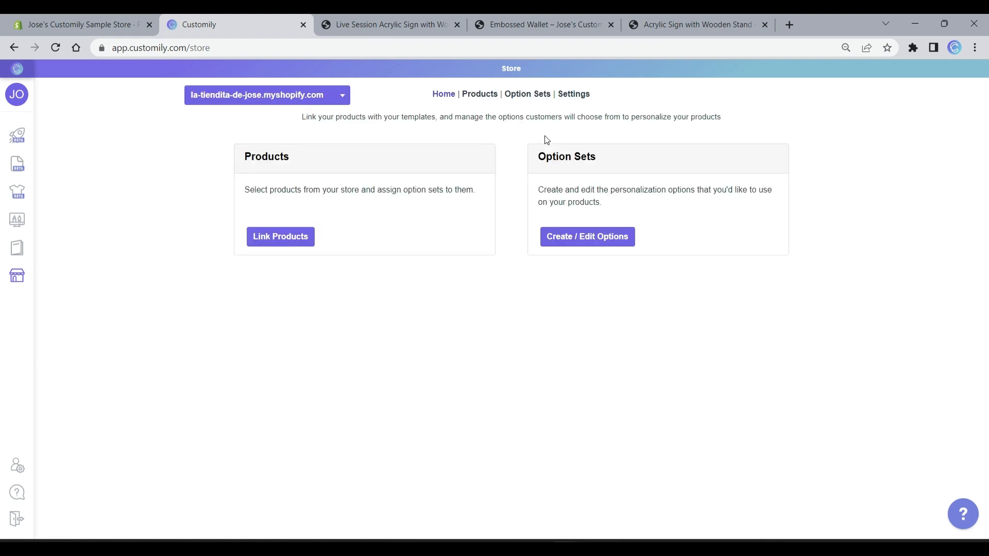
{"action": "mouse_move", "coordinate": [27, 279]}
{"action": "left_click", "coordinate": [532, 96]}
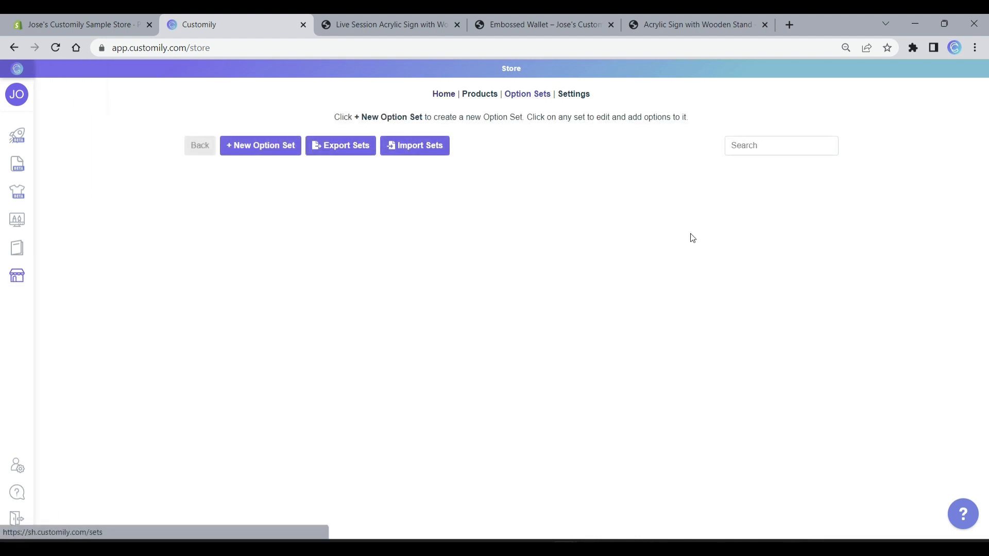
{"action": "left_click", "coordinate": [519, 94]}
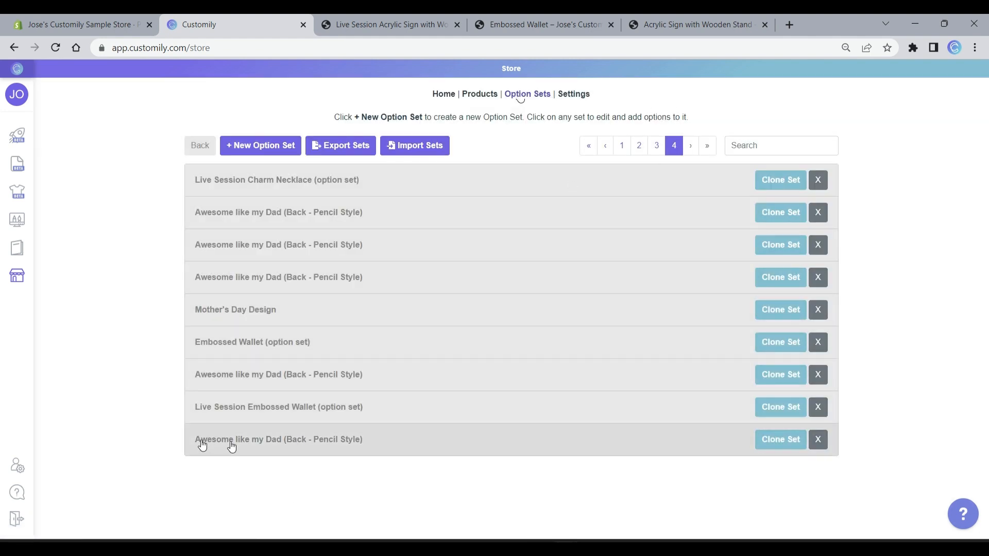
{"action": "left_click", "coordinate": [285, 442]}
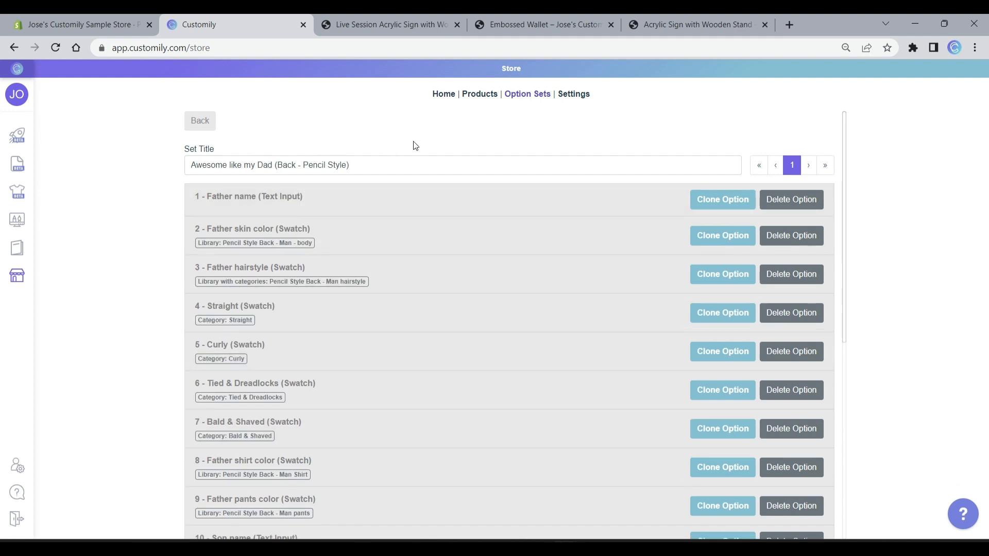
- Expand the Father skin color option and inspect the settings of its Light swatch value
{"action": "left_click", "coordinate": [428, 237]}
{"action": "scroll", "coordinate": [428, 237], "scroll_direction": "down", "scroll_amount": 4}
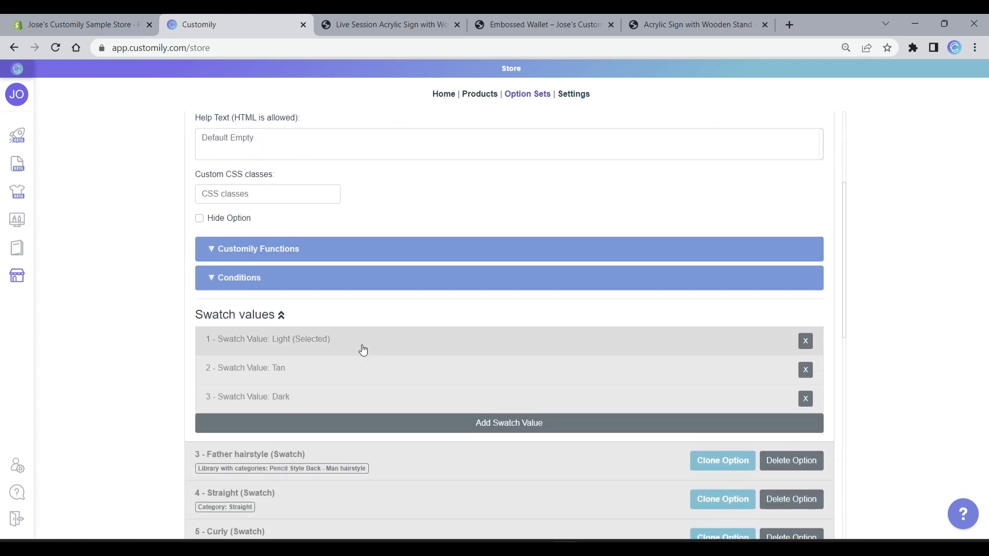
{"action": "left_click", "coordinate": [363, 350]}
{"action": "scroll", "coordinate": [363, 350], "scroll_direction": "down", "scroll_amount": 4}
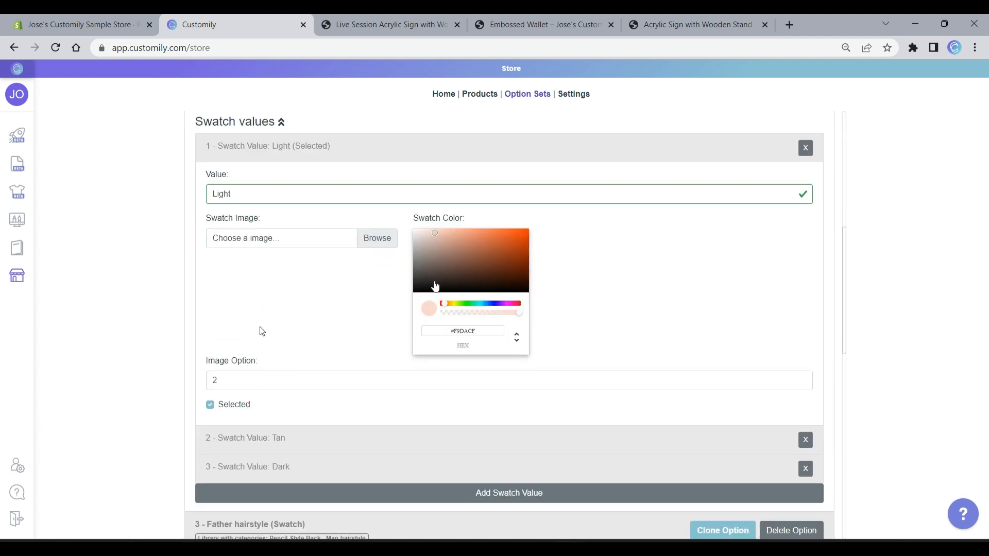
- Expand the Straight hairstyle option and inspect the settings of its Short 1 - Black swatch value
{"action": "scroll", "coordinate": [363, 291], "scroll_direction": "down", "scroll_amount": 4}
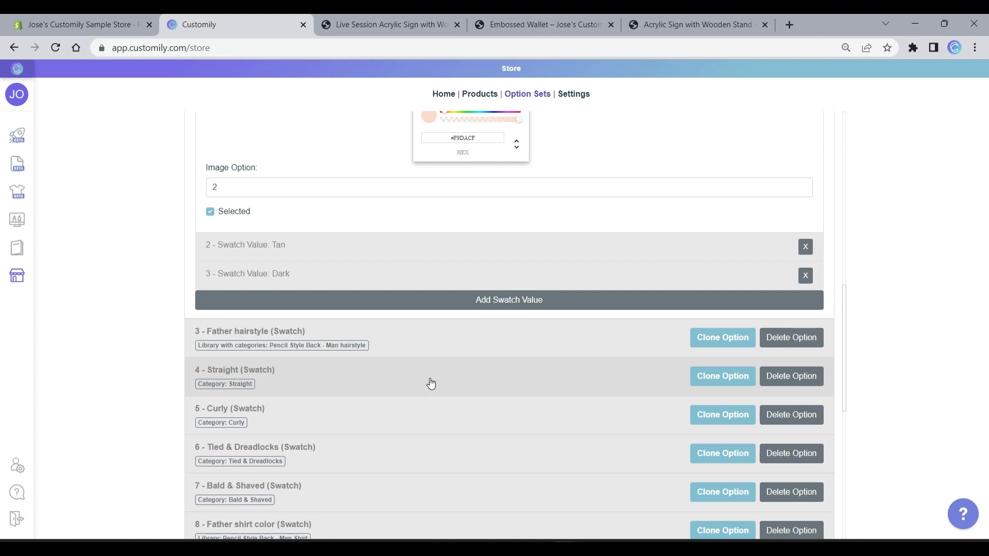
{"action": "left_click", "coordinate": [430, 381]}
{"action": "scroll", "coordinate": [430, 382], "scroll_direction": "down", "scroll_amount": 3}
{"action": "scroll", "coordinate": [432, 382], "scroll_direction": "down", "scroll_amount": 4}
{"action": "left_click", "coordinate": [360, 354]}
{"action": "scroll", "coordinate": [360, 353], "scroll_direction": "down", "scroll_amount": 2}
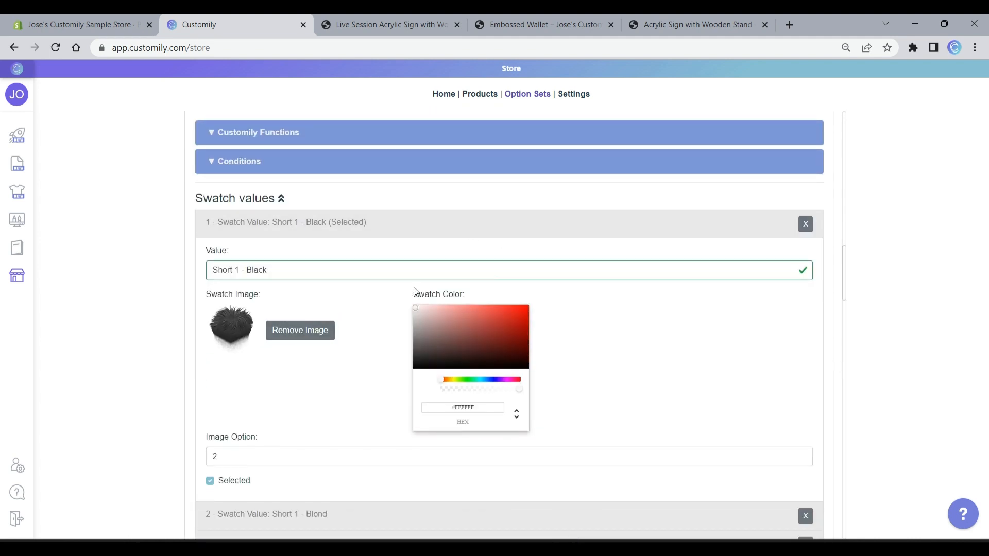
- Collapse the Father skin color and Straight options in the option set
{"action": "scroll", "coordinate": [465, 168], "scroll_direction": "up", "scroll_amount": 16}
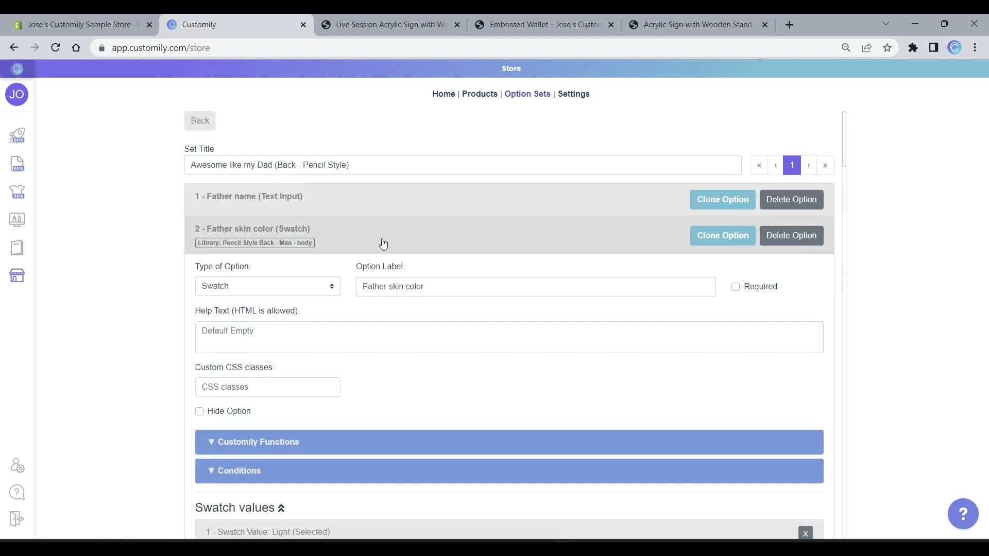
{"action": "left_click", "coordinate": [383, 243]}
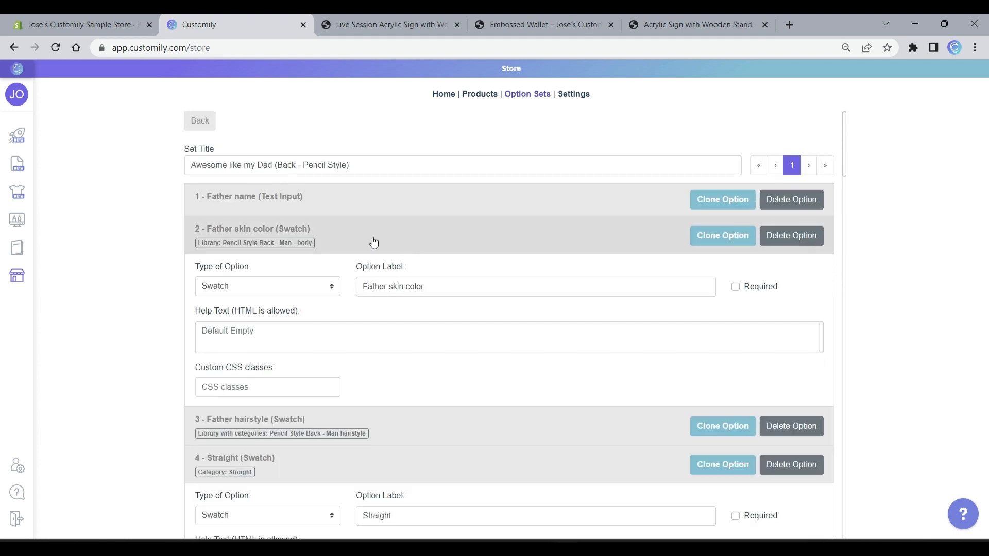
{"action": "left_click_drag", "start_coordinate": [380, 365], "coordinate": [396, 363]}
{"action": "left_click", "coordinate": [404, 362]}
{"action": "left_click", "coordinate": [409, 328]}
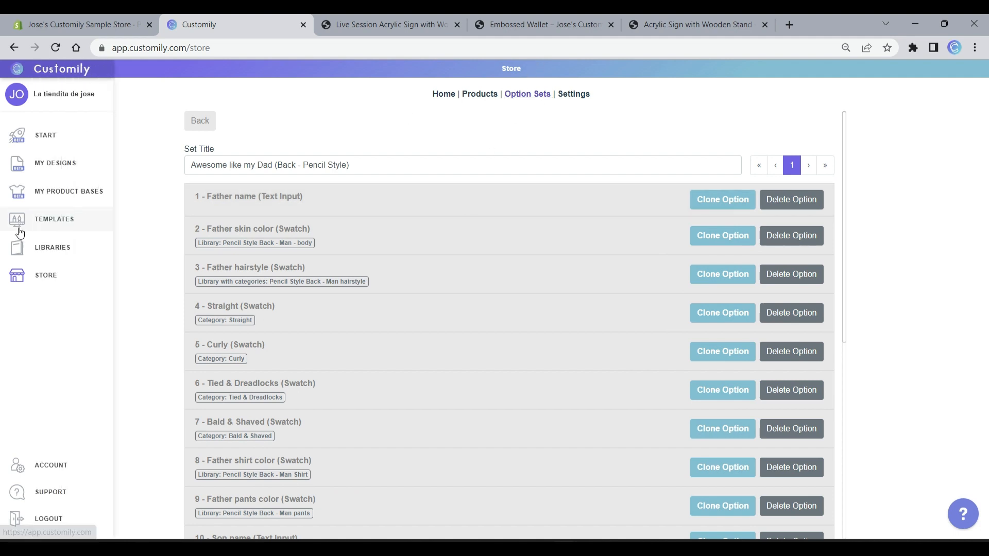
- Open the image libraries and go to the last page of the list to find the imported Pencil Style Back libraries
{"action": "left_click", "coordinate": [25, 242]}
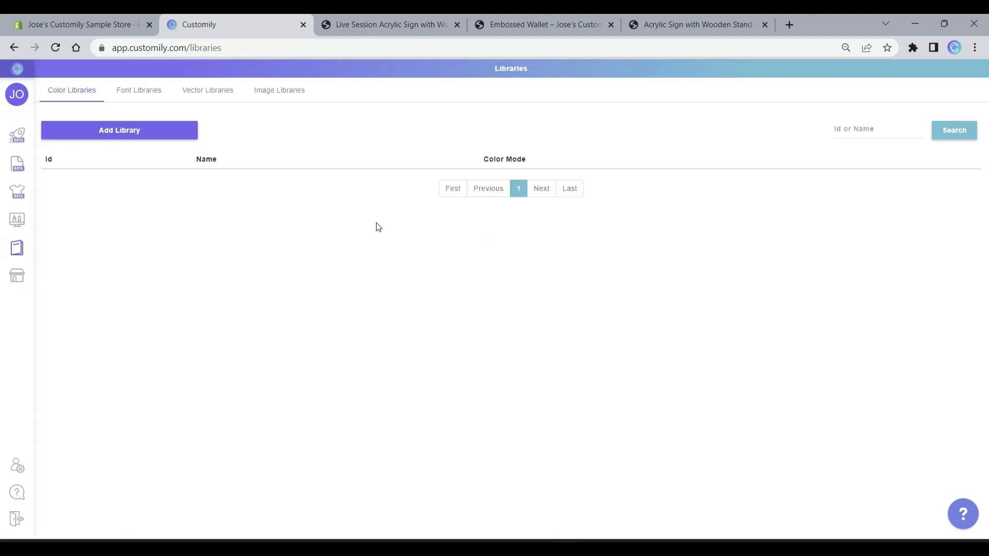
{"action": "left_click", "coordinate": [276, 90]}
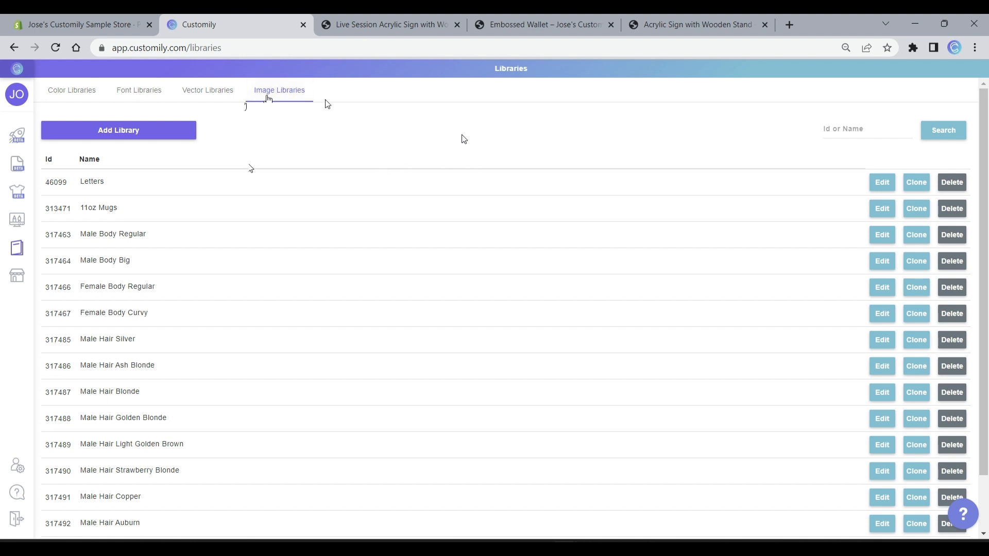
{"action": "scroll", "coordinate": [463, 196], "scroll_direction": "down", "scroll_amount": 2}
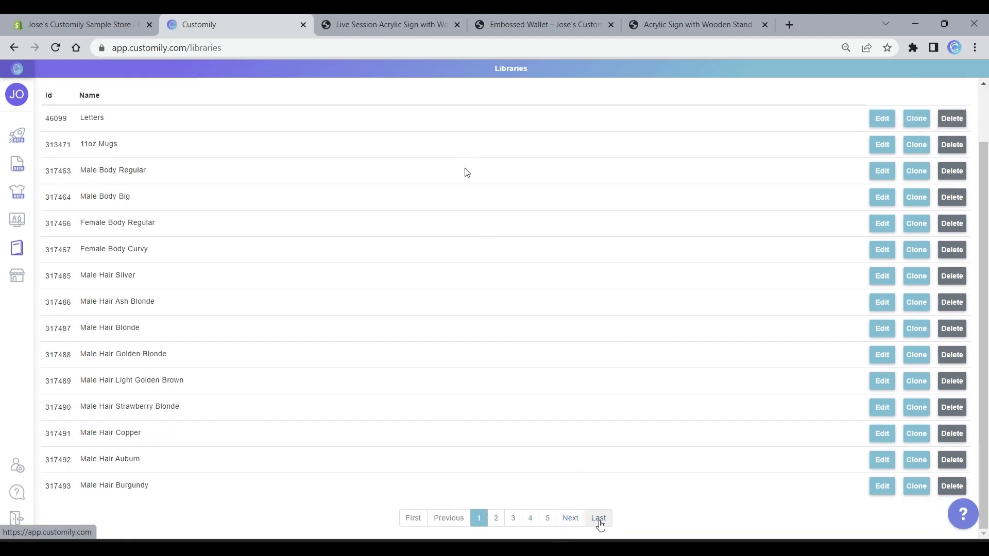
{"action": "left_click", "coordinate": [598, 518]}
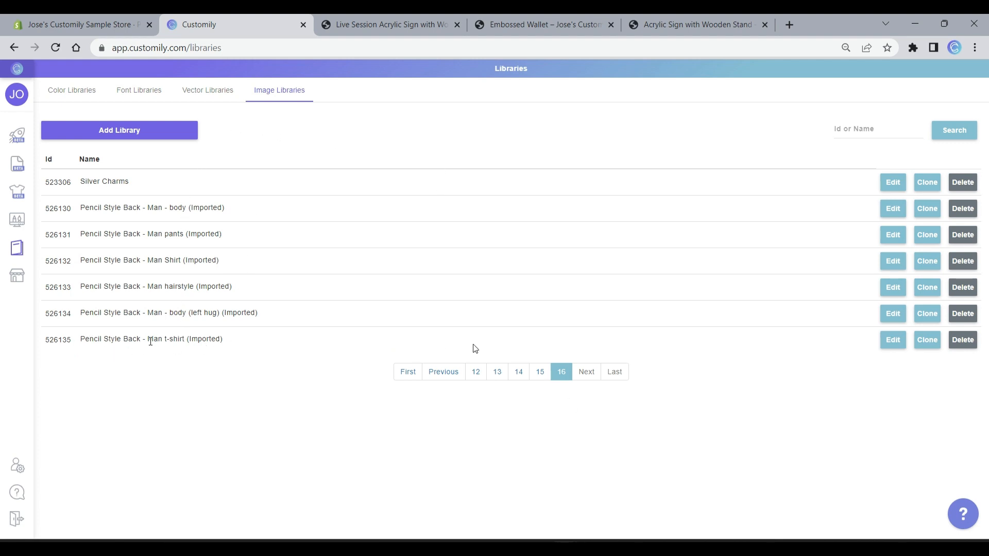
- Open the Pencil Style Back - Man t-shirt (Imported) library and view its T-shirt - Purple image without changing it
{"action": "left_click", "coordinate": [894, 342]}
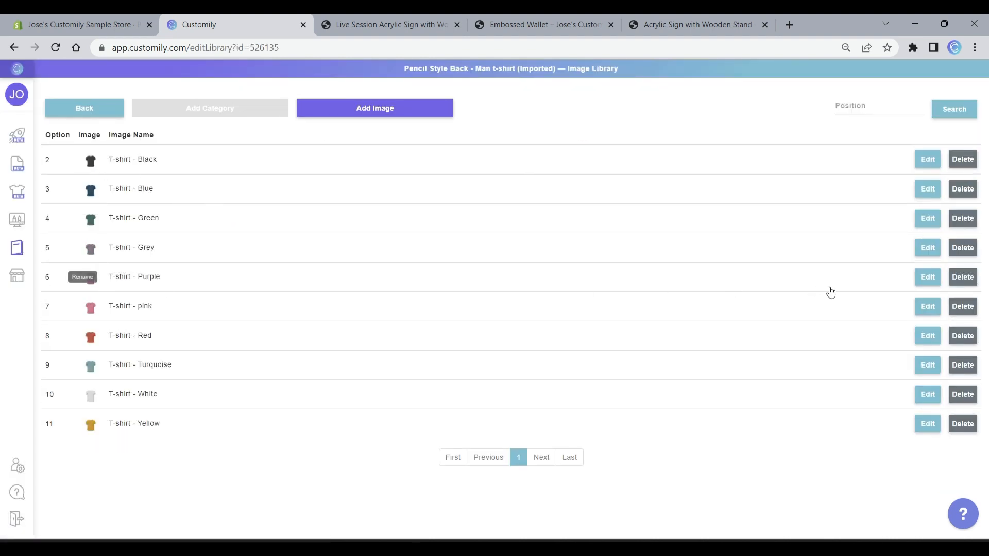
{"action": "left_click", "coordinate": [924, 277]}
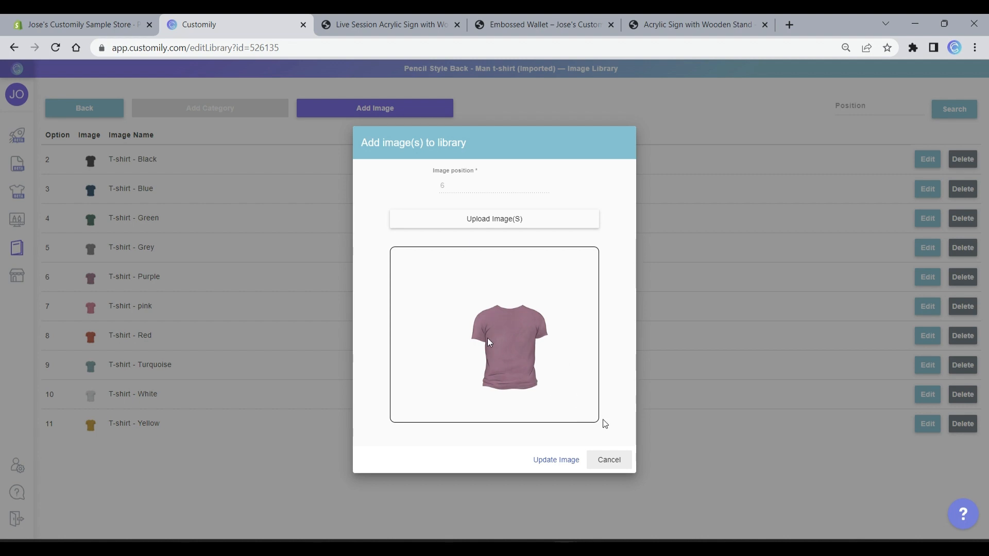
{"action": "left_click", "coordinate": [610, 459]}
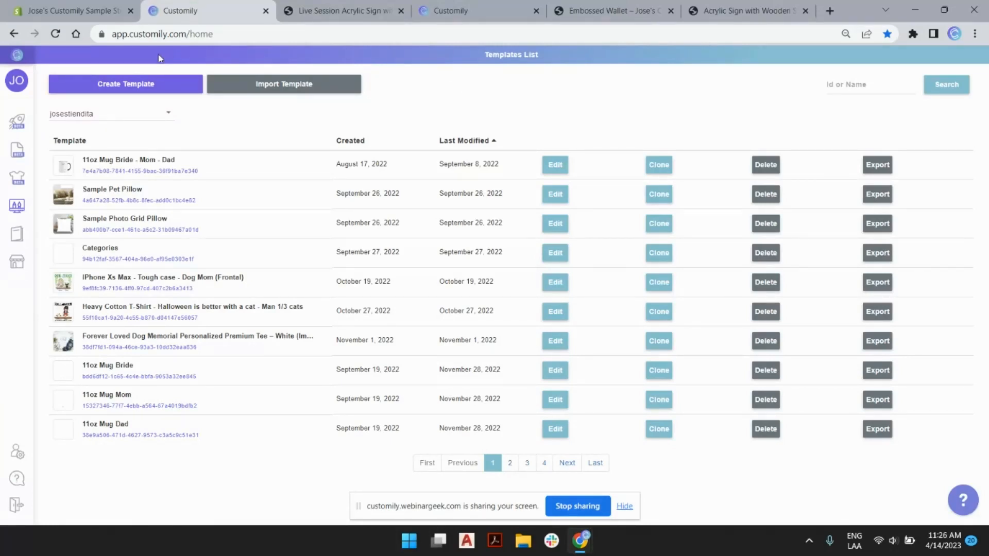
- Create a new template called "Live Session Embossed Wallet" with a 60 mm wide and 15 mm high page
{"action": "left_click", "coordinate": [153, 86]}
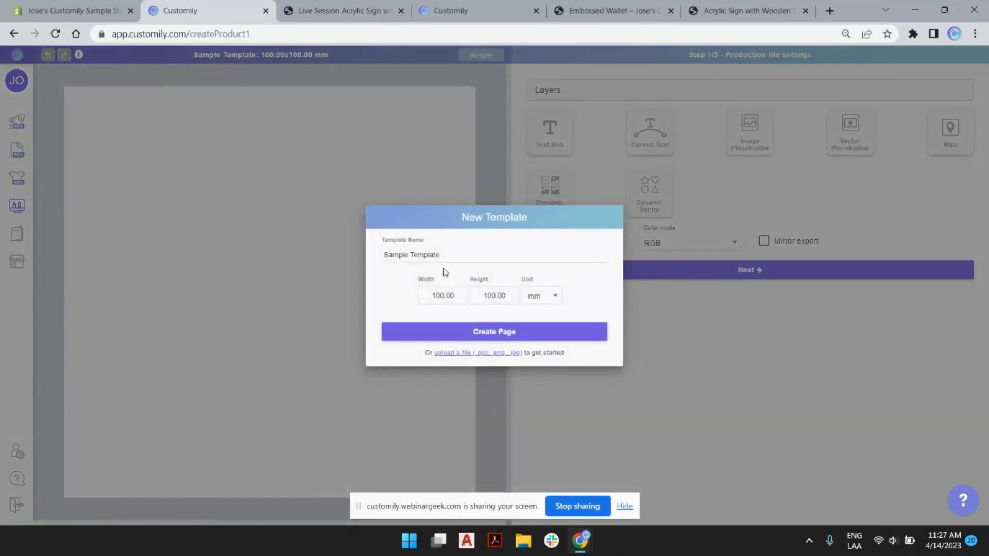
{"action": "triple_click", "coordinate": [425, 254]}
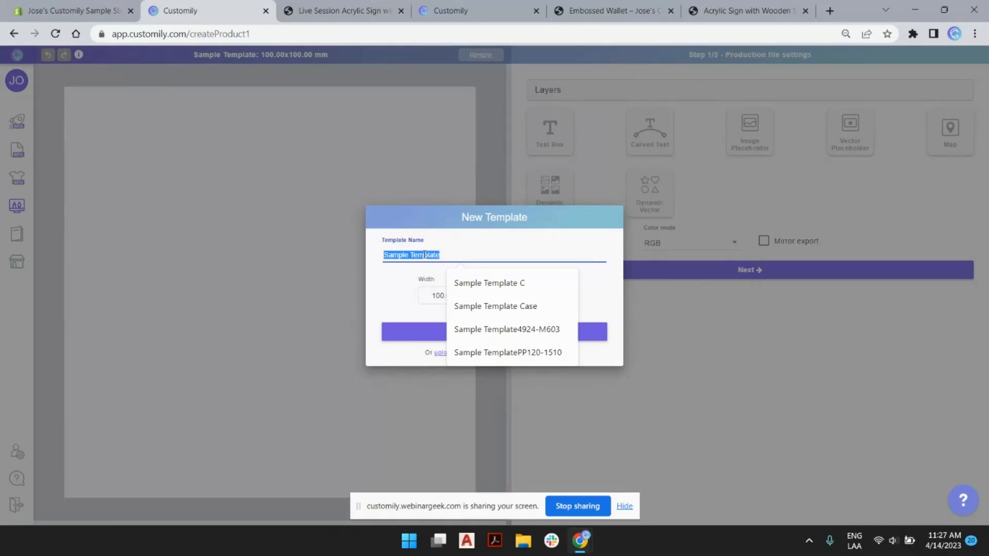
{"action": "type", "text": "Live Session"}
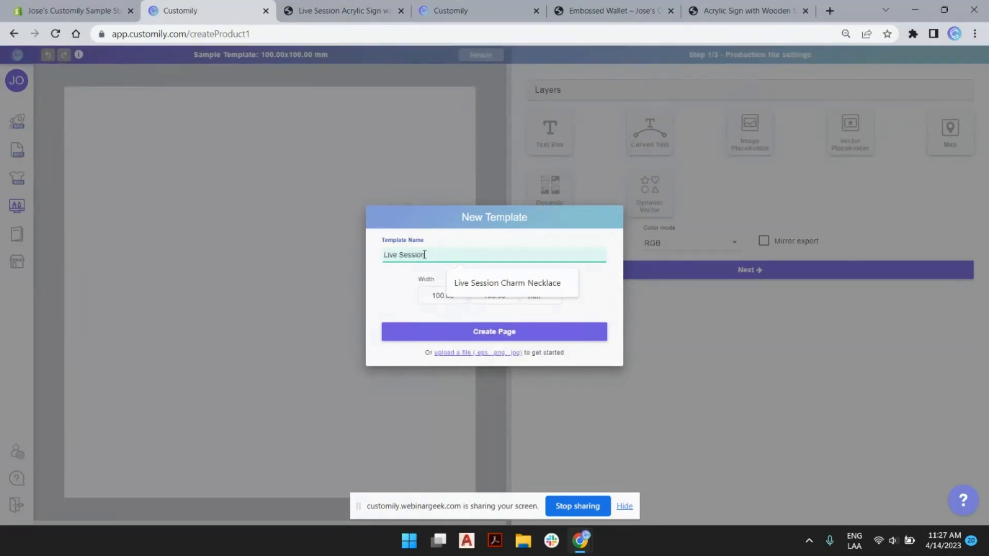
{"action": "type", "text": " Embossed "}
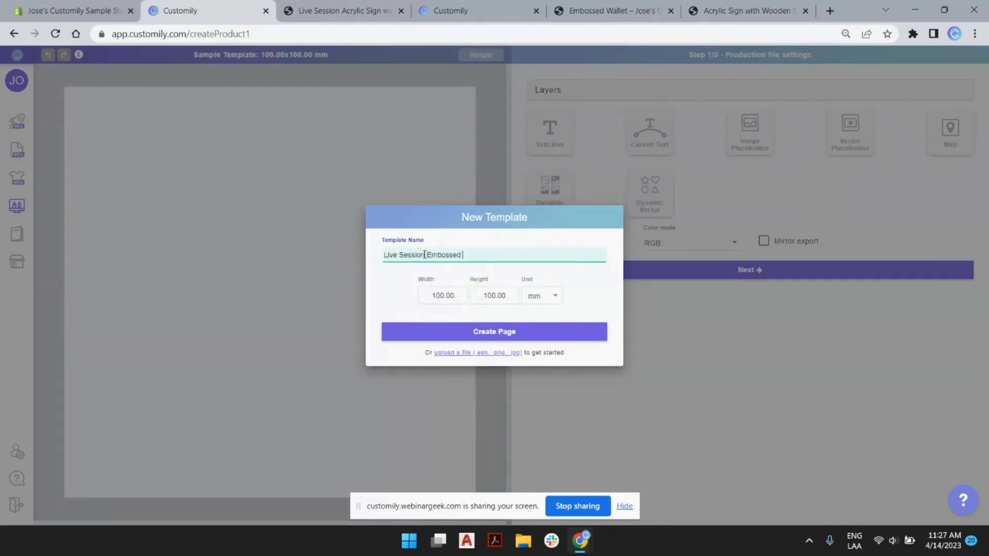
{"action": "type", "text": "Wallet"}
{"action": "left_click", "coordinate": [449, 295]}
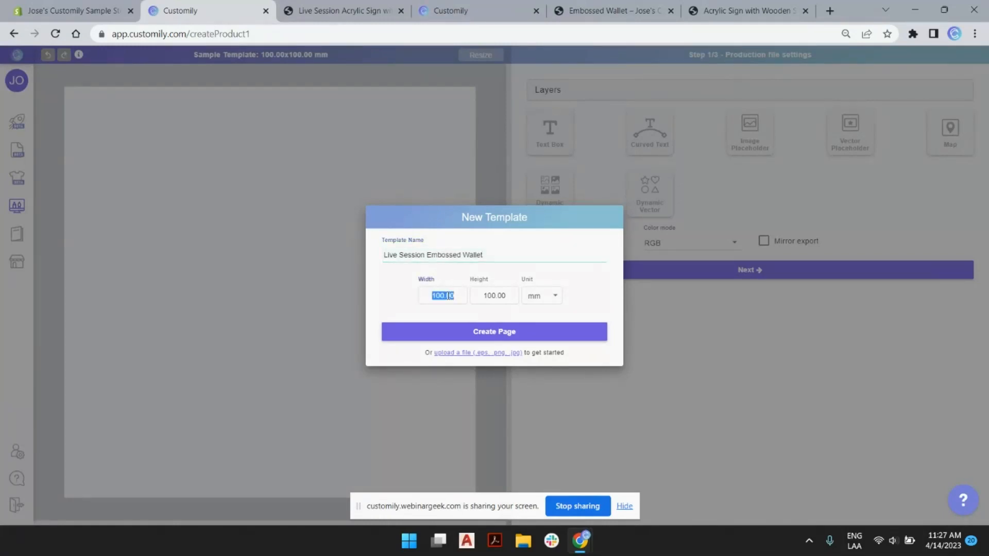
{"action": "type", "text": "60"}
{"action": "left_click", "coordinate": [496, 295]}
{"action": "type", "text": "15"}
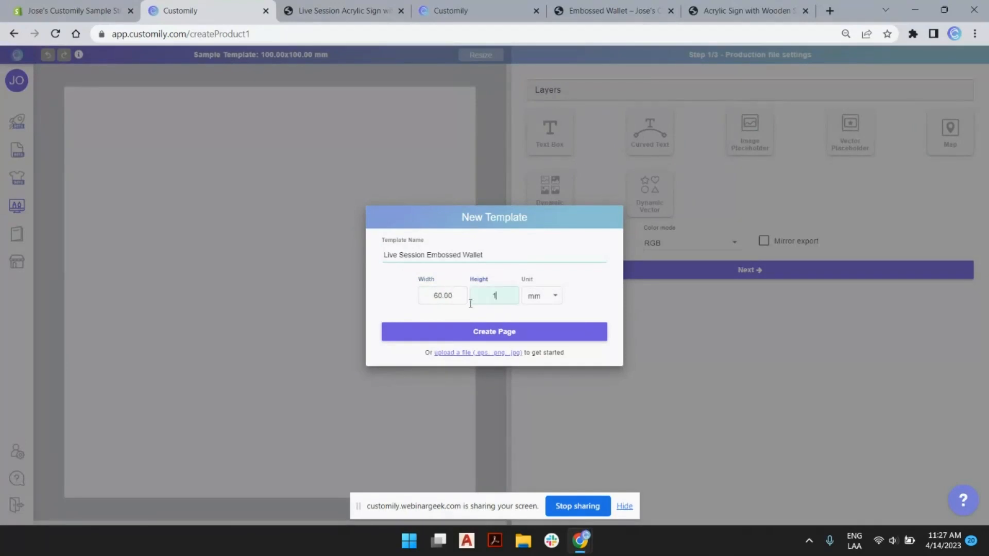
{"action": "left_click", "coordinate": [513, 332]}
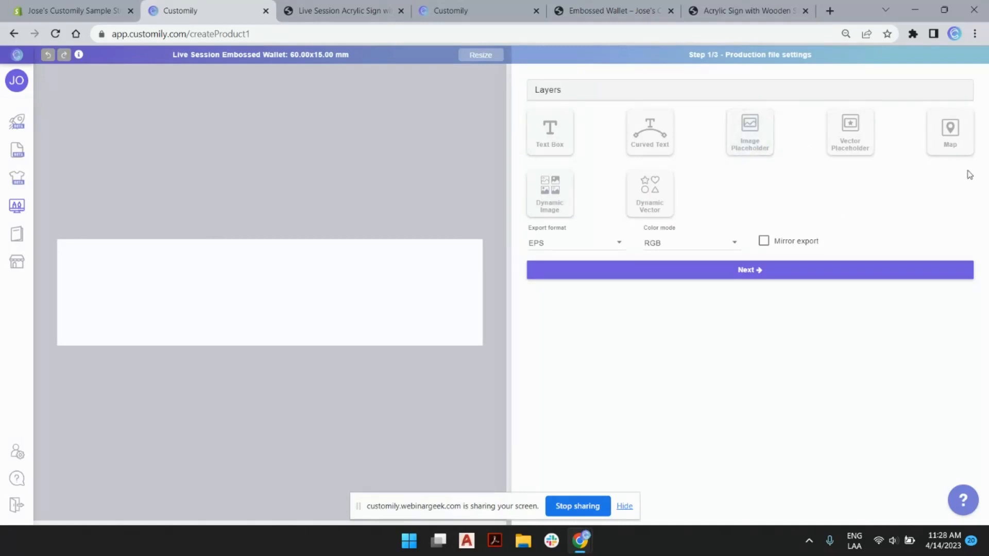
- Try a map element covering the whole page with the Light and Romantic styles, and delete it
{"action": "left_click", "coordinate": [942, 136]}
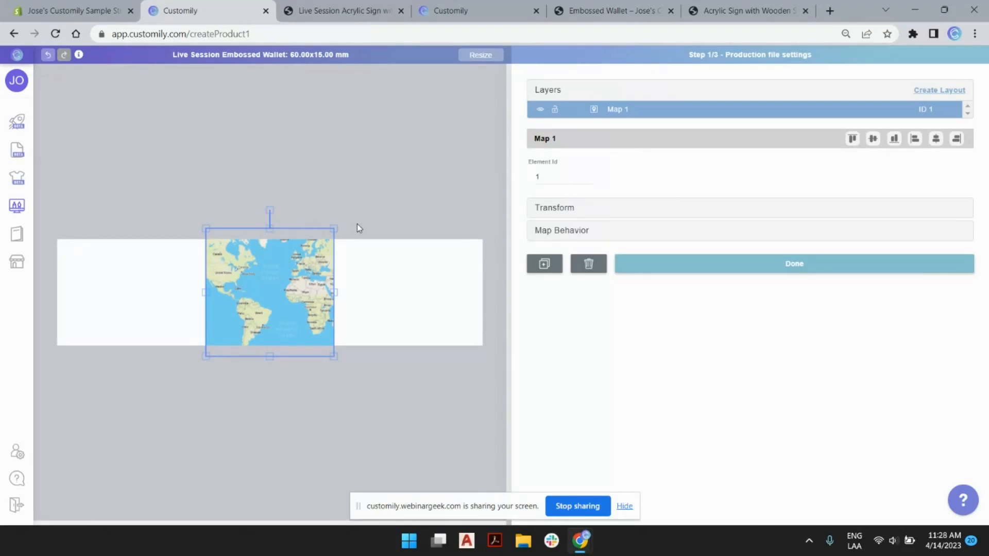
{"action": "left_click_drag", "start_coordinate": [332, 226], "coordinate": [325, 229]}
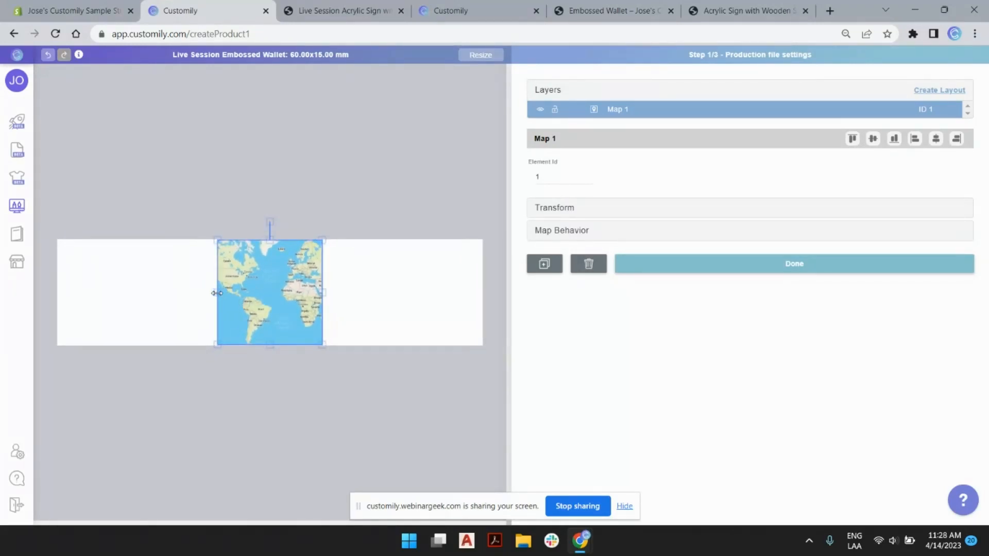
{"action": "left_click_drag", "start_coordinate": [212, 291], "coordinate": [64, 291]}
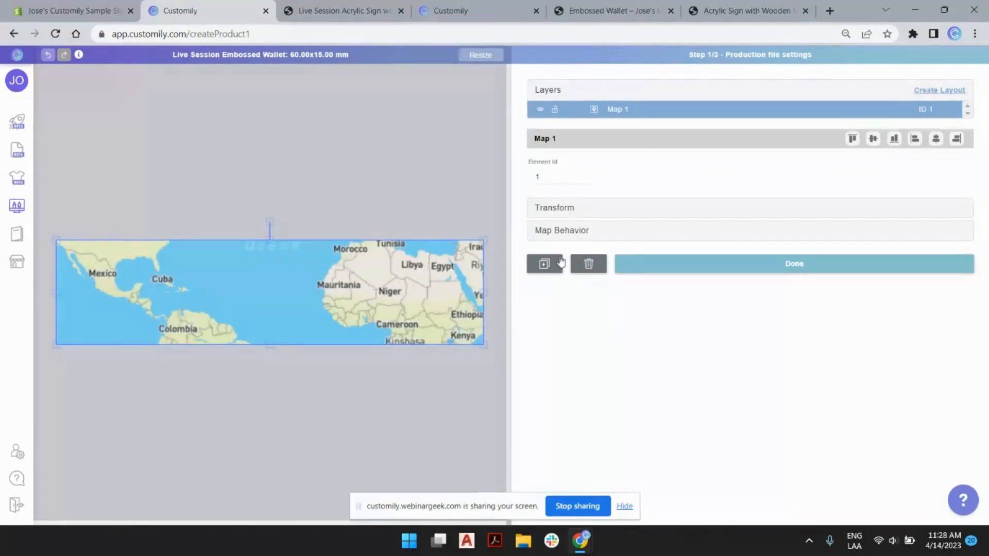
{"action": "left_click", "coordinate": [568, 232]}
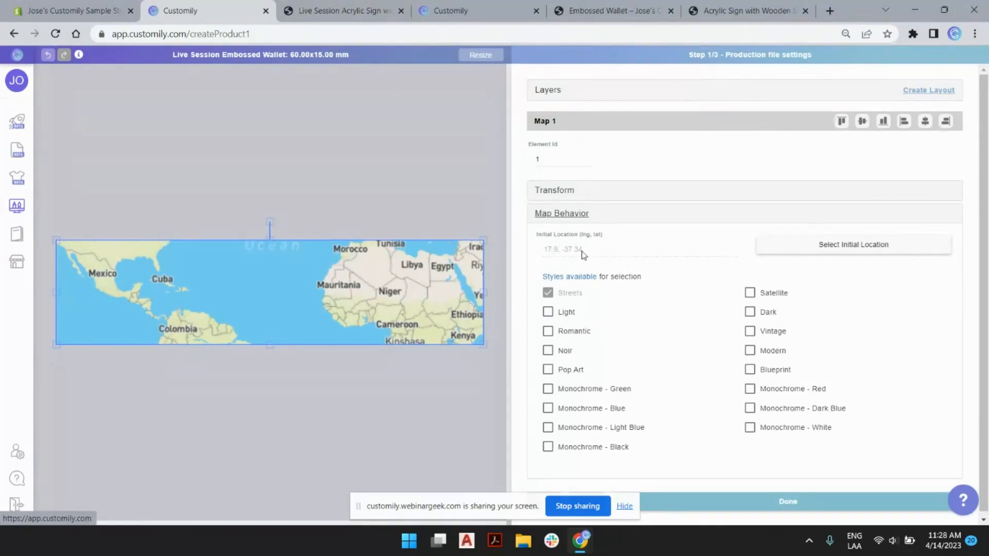
{"action": "left_click", "coordinate": [547, 311]}
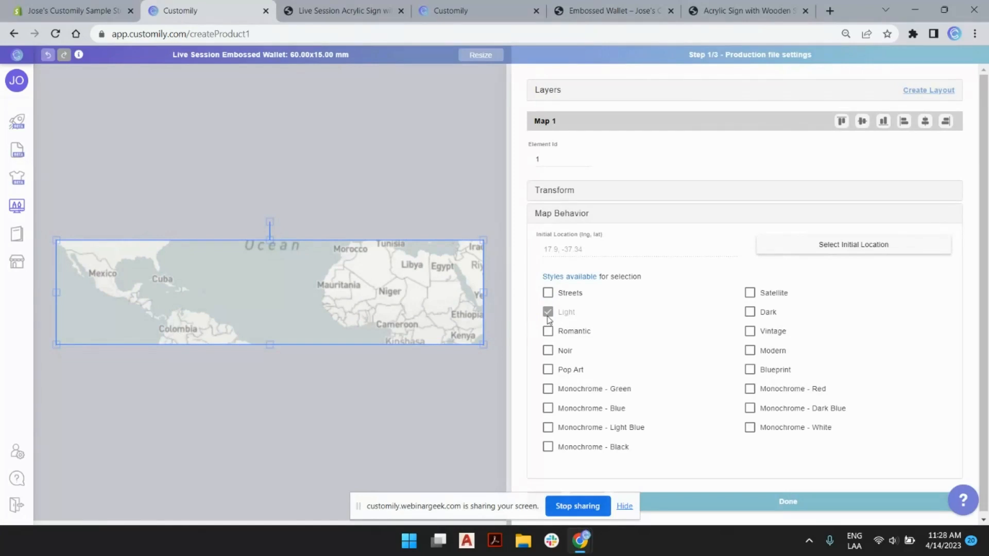
{"action": "left_click", "coordinate": [547, 331]}
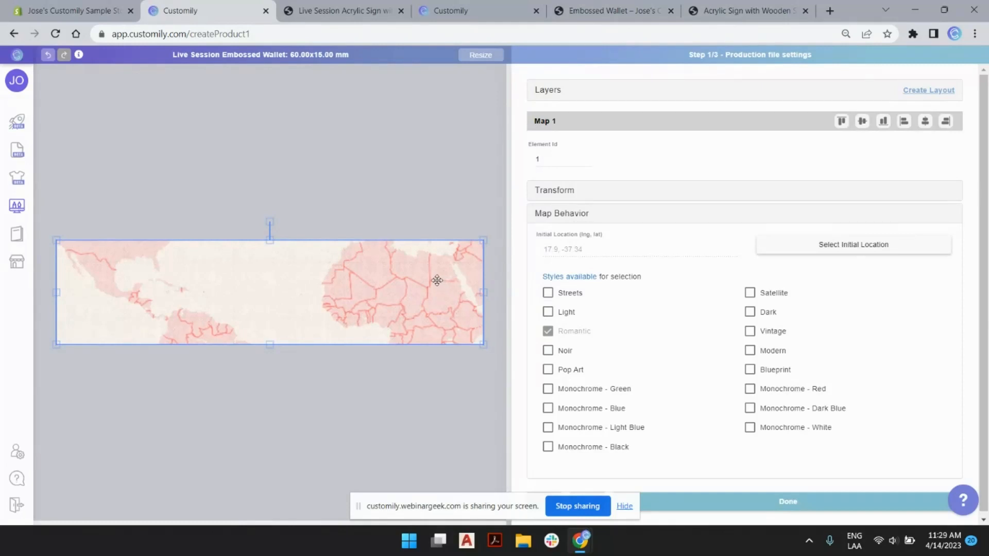
{"action": "key", "text": "Delete"}
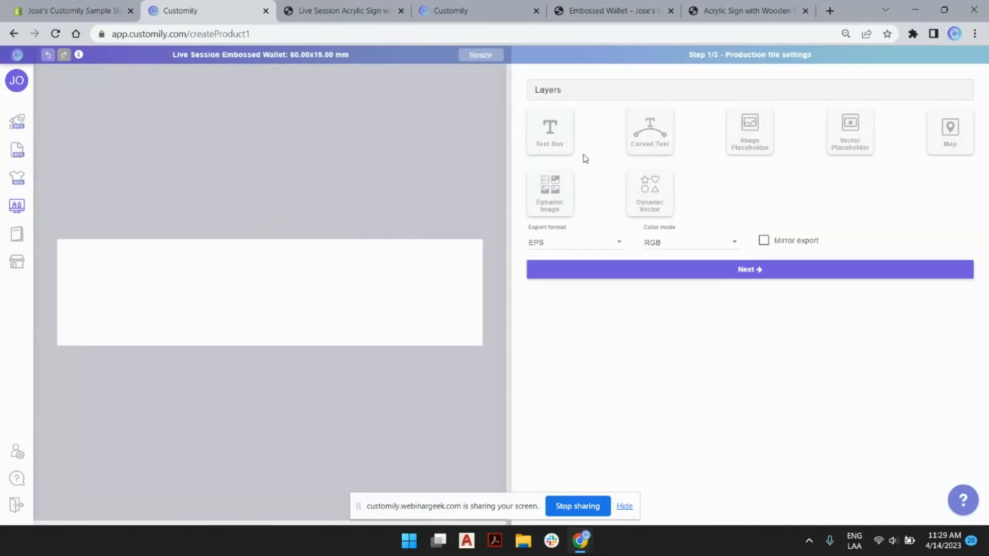
{"action": "left_click", "coordinate": [570, 200]}
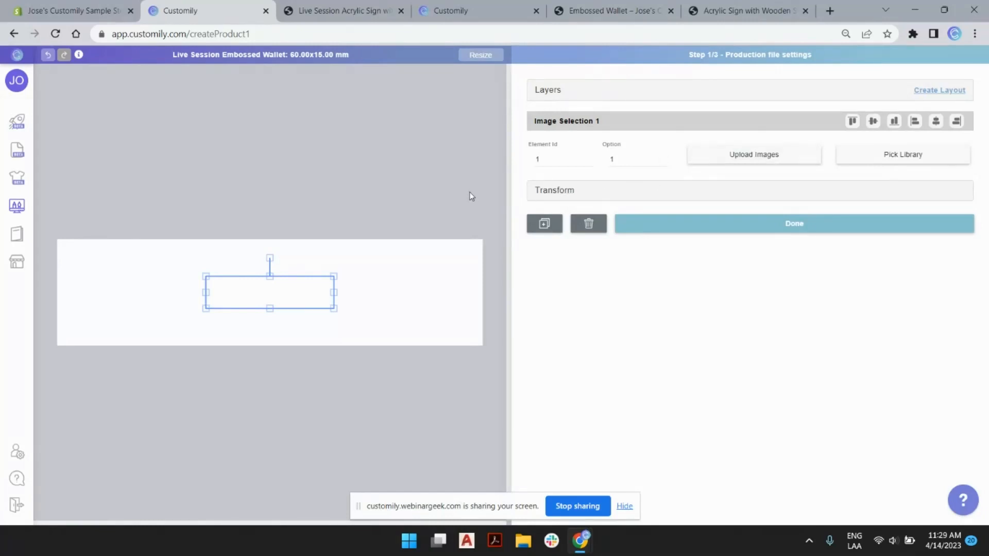
{"action": "left_click_drag", "start_coordinate": [283, 290], "coordinate": [272, 280]}
{"action": "key", "text": "Delete"}
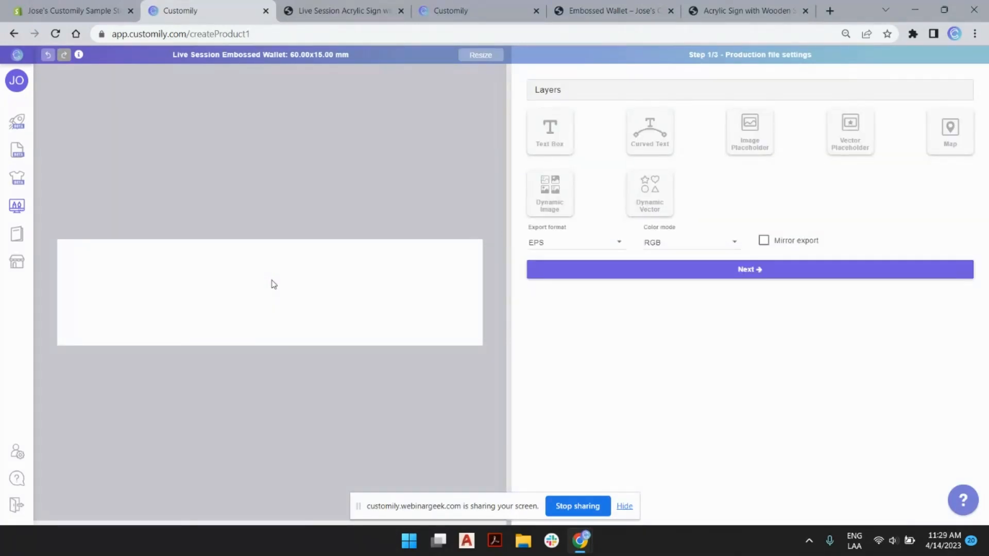
- Add a dynamic image linked to the Full Color Frontal - Dogs (Imported) library and stretch it to about 14.5 mm high
{"action": "left_click", "coordinate": [546, 202]}
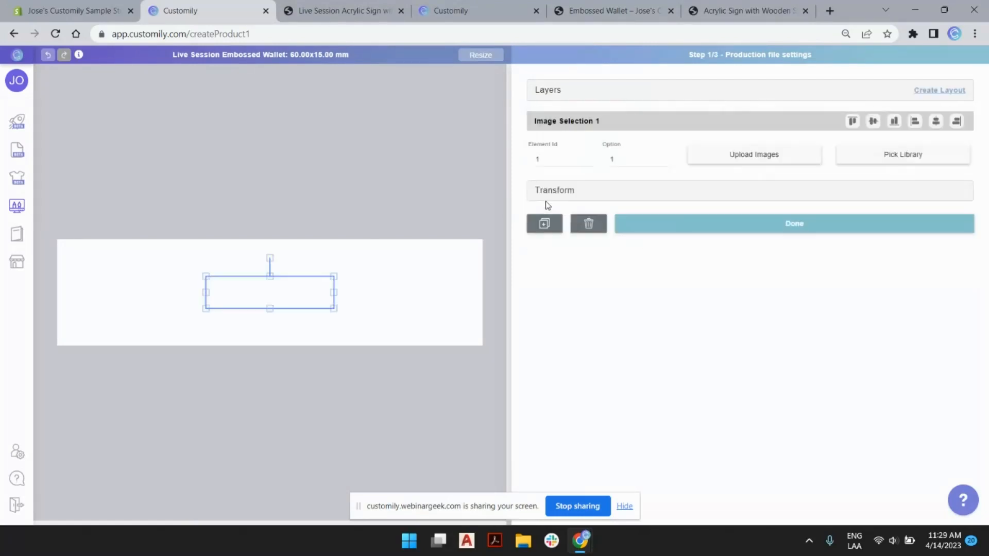
{"action": "left_click", "coordinate": [559, 191]}
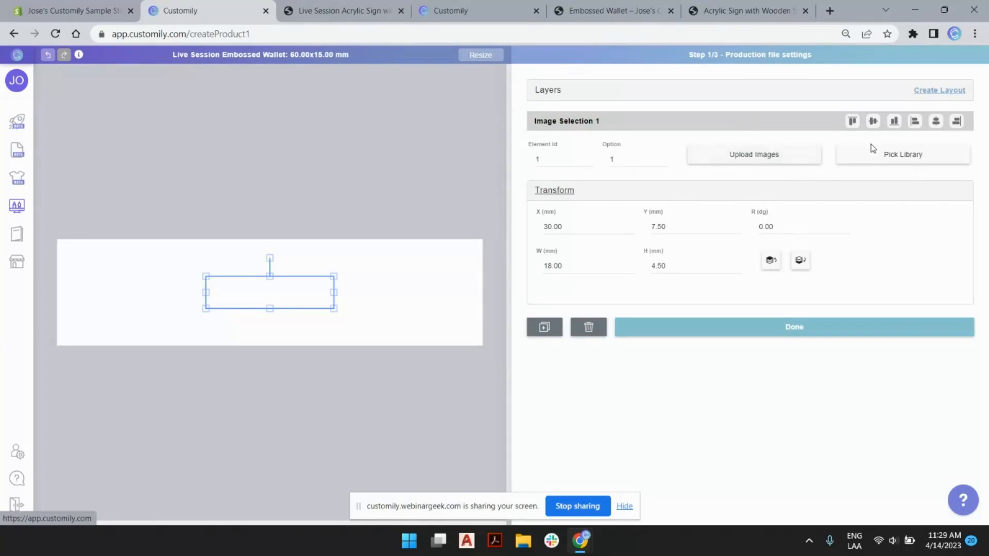
{"action": "left_click", "coordinate": [858, 154]}
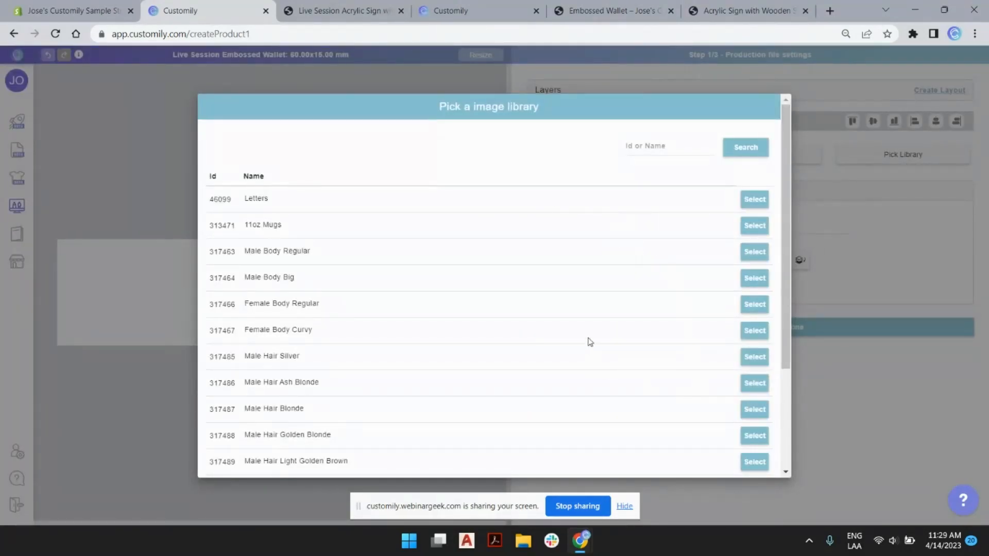
{"action": "scroll", "coordinate": [649, 332], "scroll_direction": "down", "scroll_amount": 3}
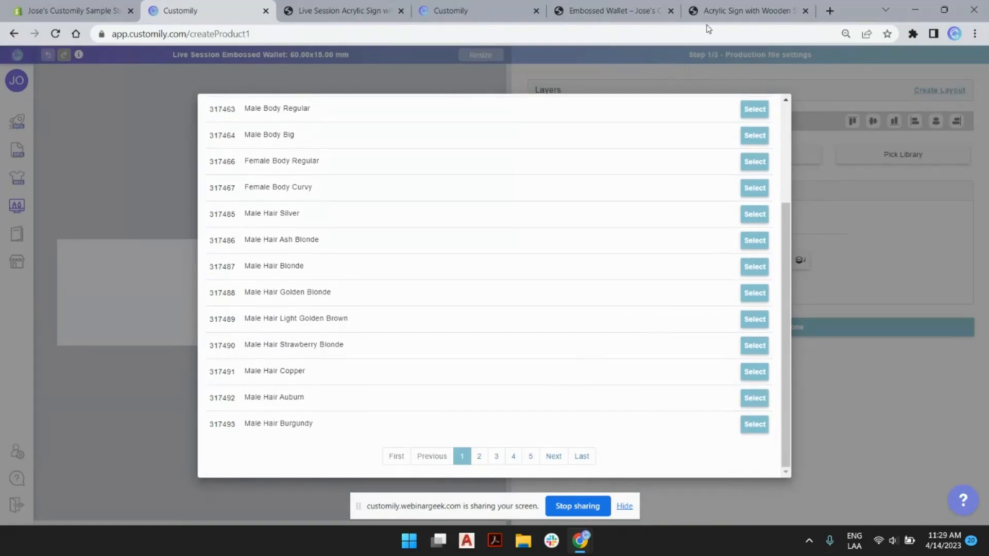
{"action": "scroll", "coordinate": [708, 132], "scroll_direction": "up", "scroll_amount": 3}
{"action": "left_click", "coordinate": [677, 148]}
{"action": "type", "text": "dog"}
{"action": "left_click", "coordinate": [734, 150]}
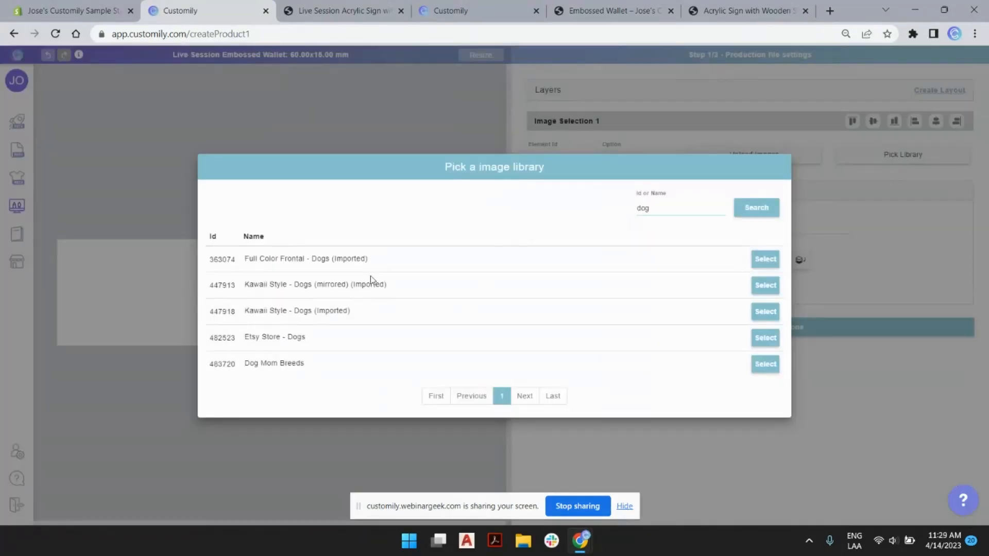
{"action": "left_click", "coordinate": [756, 260]}
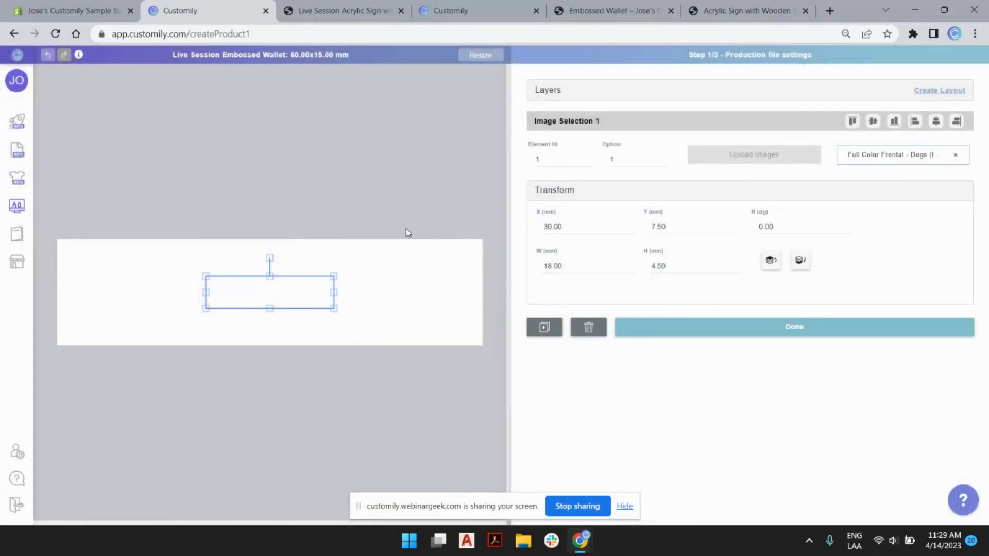
{"action": "left_click_drag", "start_coordinate": [270, 309], "coordinate": [270, 344]}
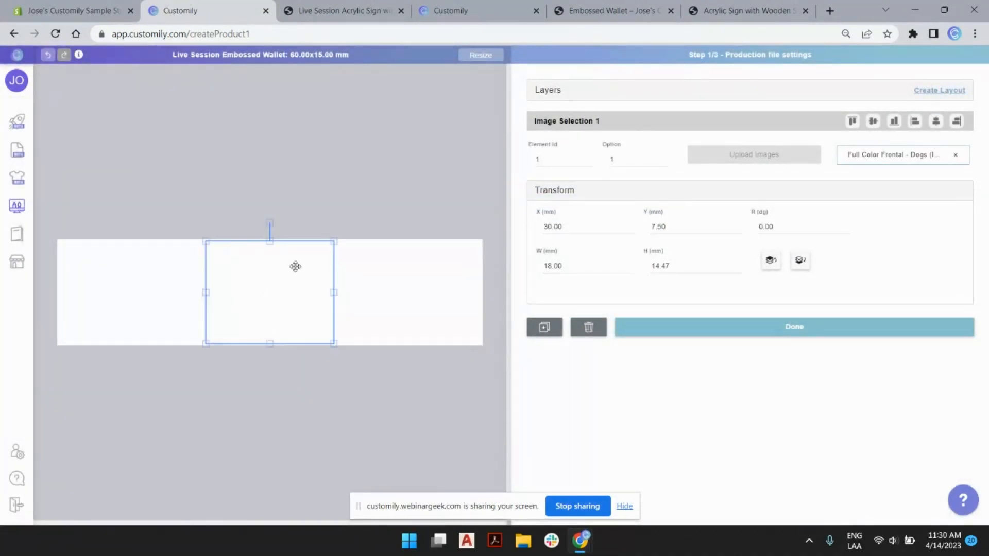
- Preview options 3 and 30 of the dog dynamic image on the page, and delete the element
{"action": "left_click", "coordinate": [662, 158]}
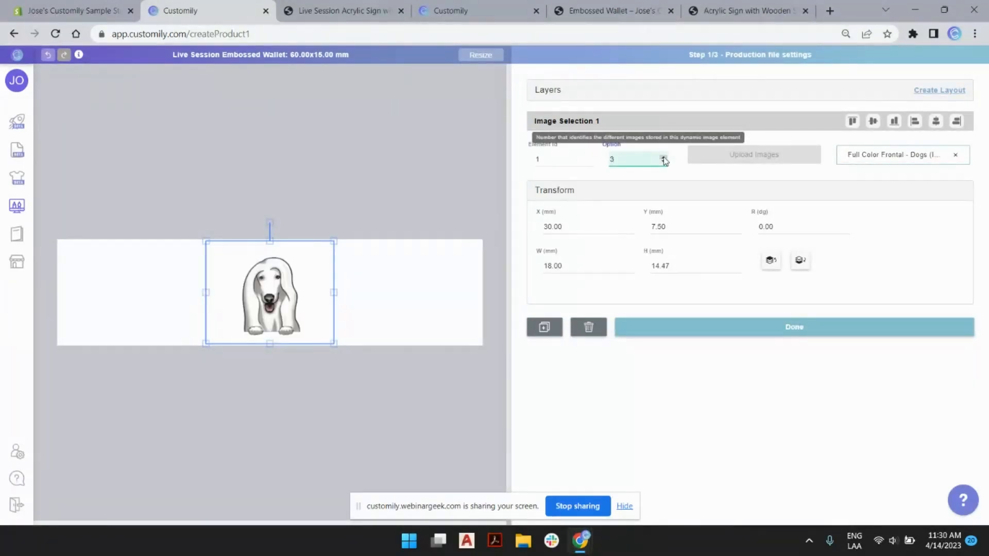
{"action": "type", "text": "0"}
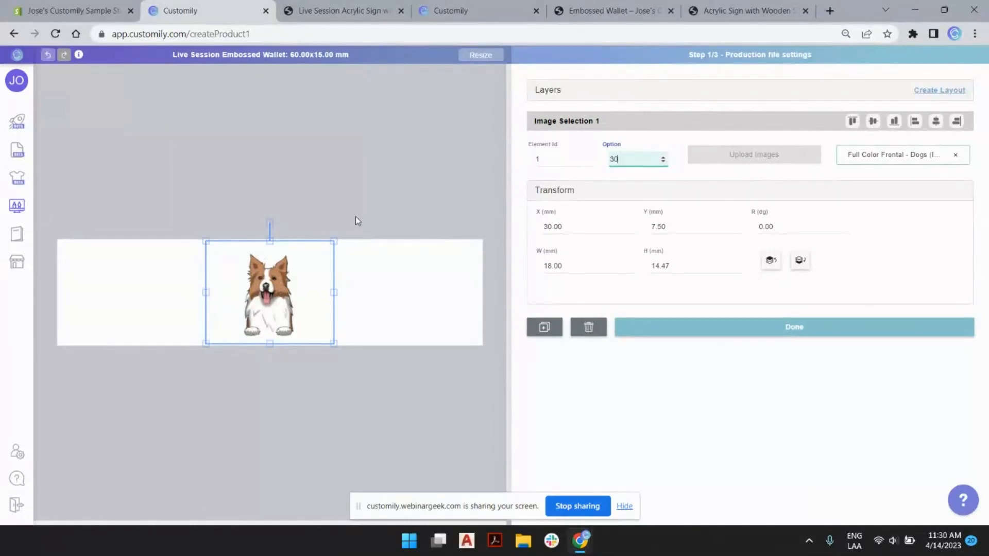
{"action": "left_click", "coordinate": [359, 249]}
{"action": "left_click", "coordinate": [306, 269]}
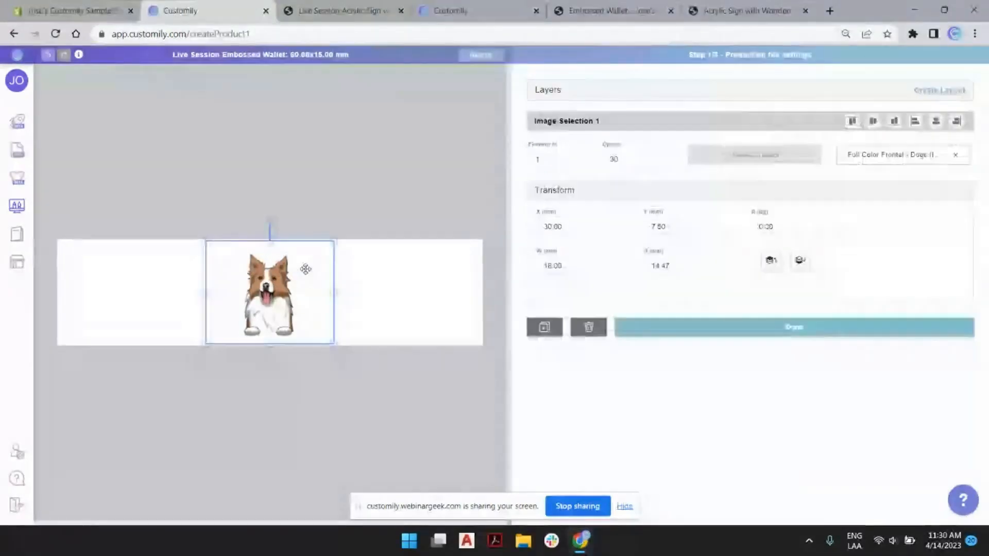
{"action": "key", "text": "Delete"}
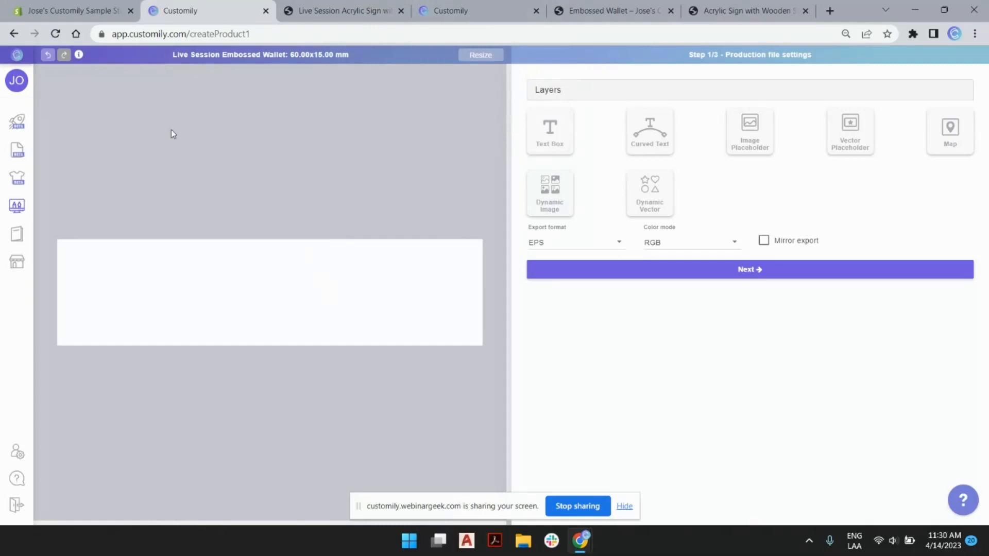
- Switch to the other Customily tab and look through the color, font and image libraries, hiding the screen-sharing bar
{"action": "left_click", "coordinate": [462, 13]}
{"action": "left_click_drag", "start_coordinate": [436, 11], "coordinate": [304, 10]}
{"action": "mouse_move", "coordinate": [6, 222]}
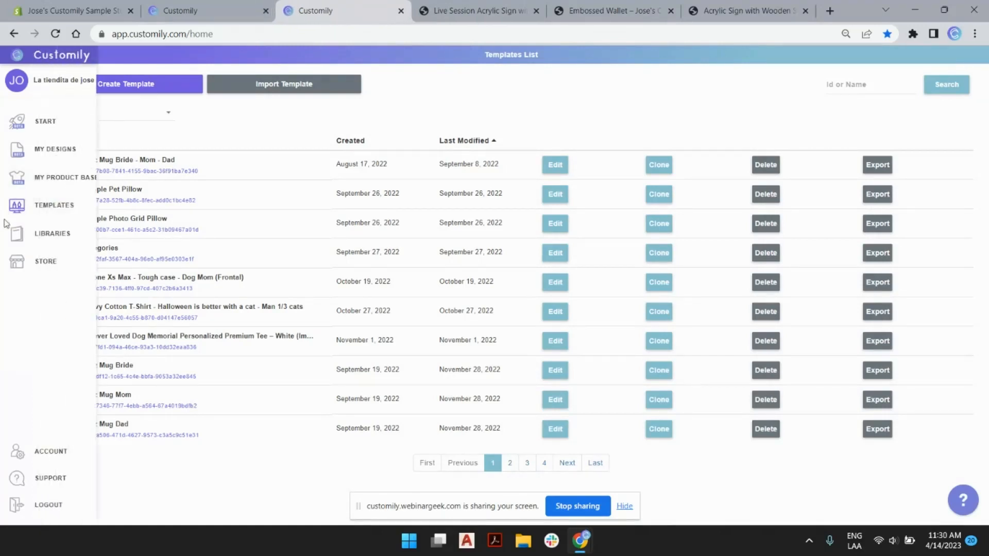
{"action": "left_click", "coordinate": [31, 233]}
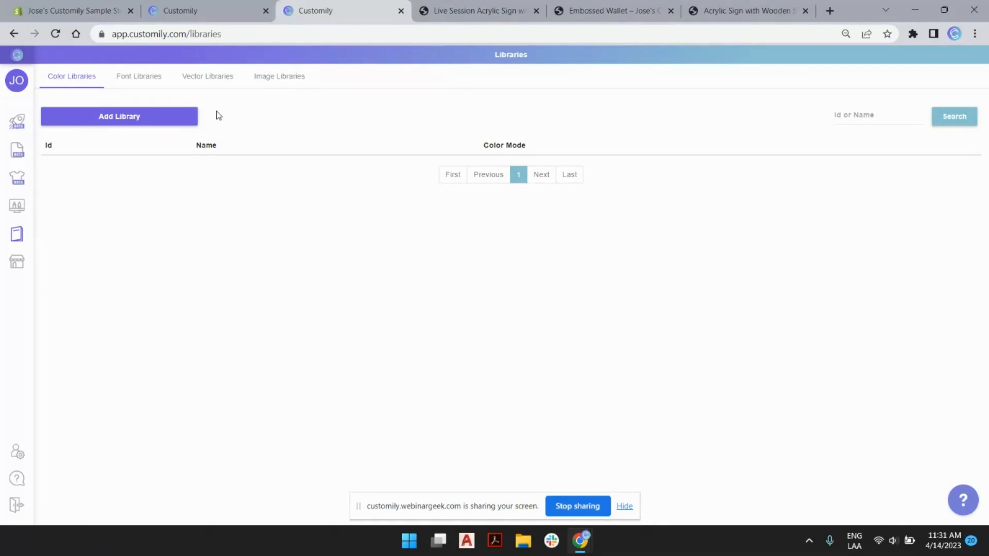
{"action": "left_click", "coordinate": [139, 80]}
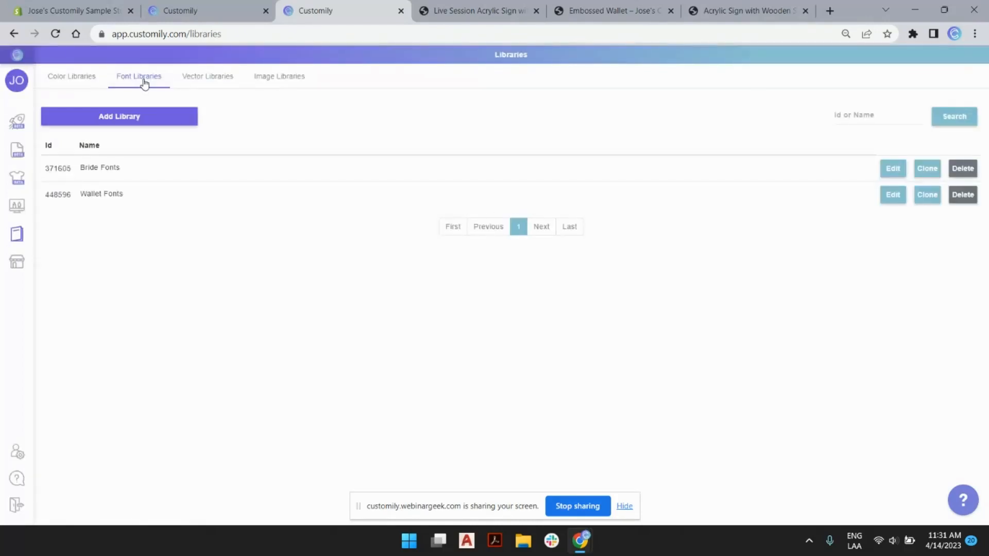
{"action": "left_click", "coordinate": [267, 80]}
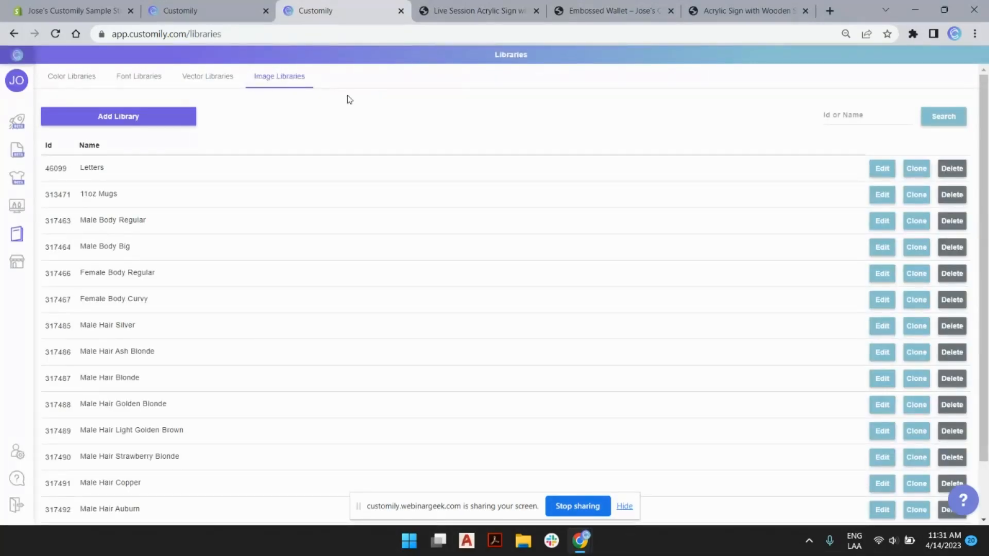
{"action": "scroll", "coordinate": [213, 195], "scroll_direction": "down", "scroll_amount": 1}
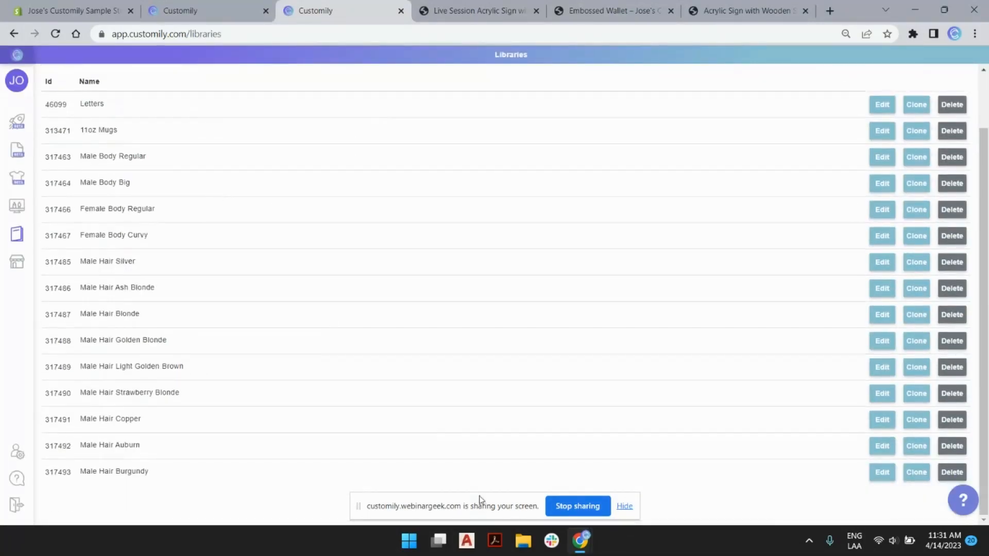
{"action": "left_click", "coordinate": [625, 506]}
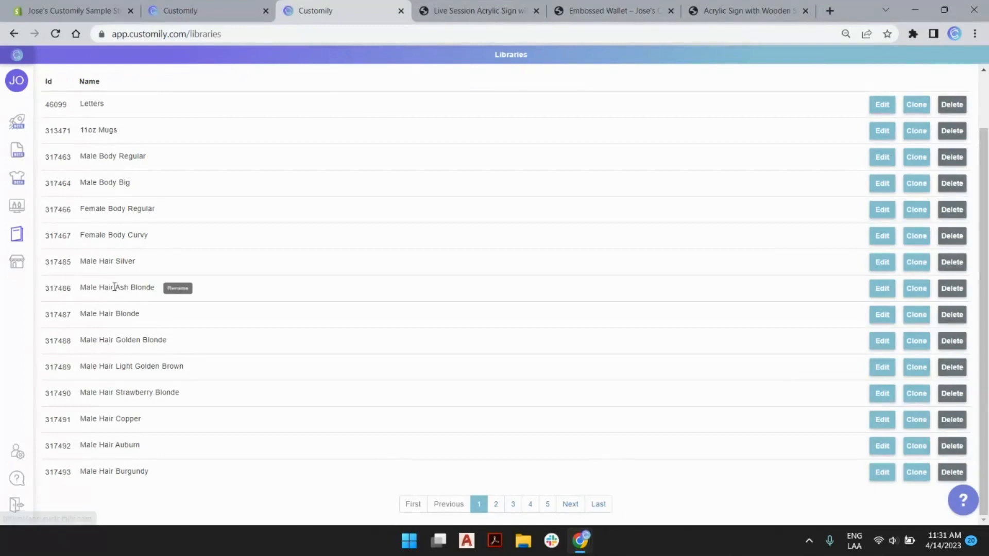
- Check the acrylic sign's product page, and view Short 1 - Dark Brown in the Straight category of Pencil Style Back - Man hairstyle (Imported)
{"action": "left_click", "coordinate": [444, 11]}
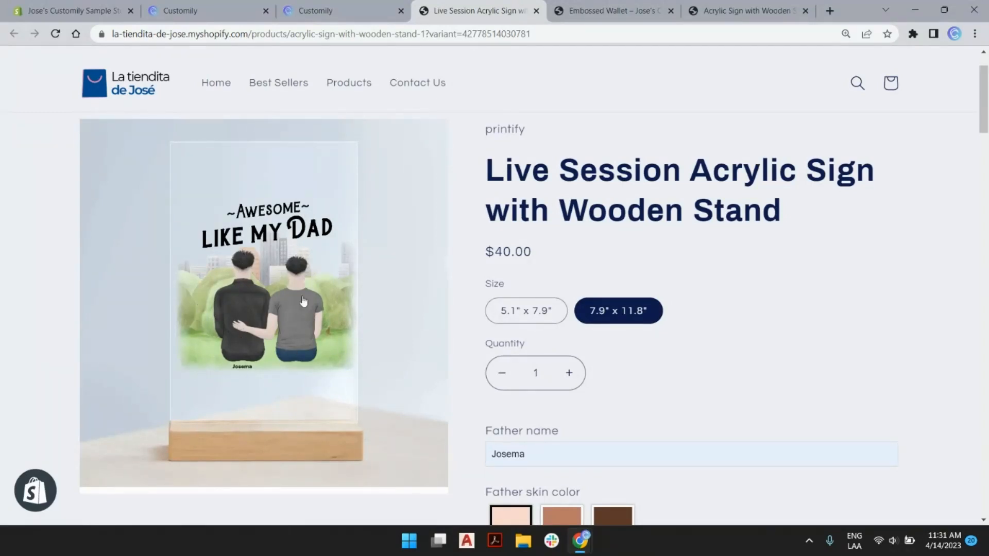
{"action": "left_click", "coordinate": [347, 6]}
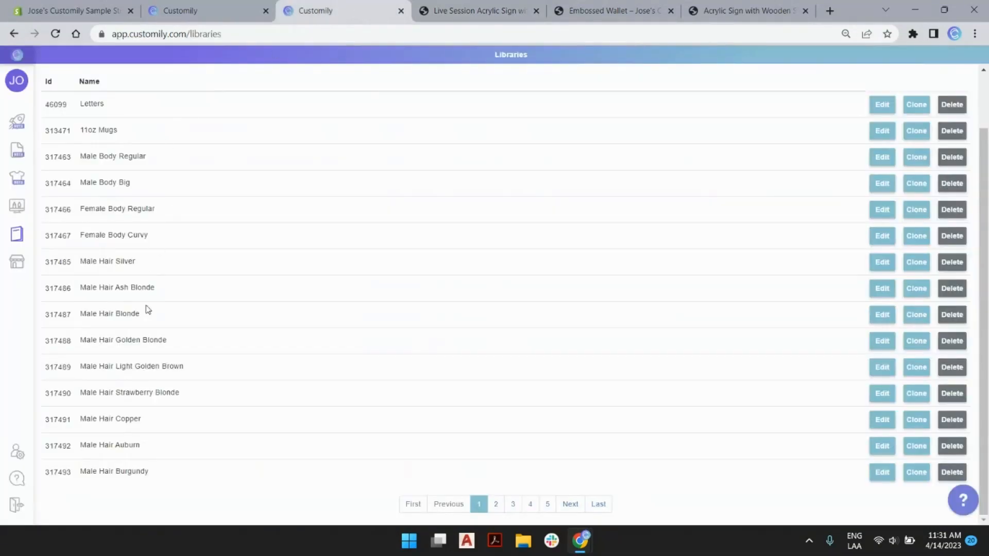
{"action": "left_click", "coordinate": [598, 504]}
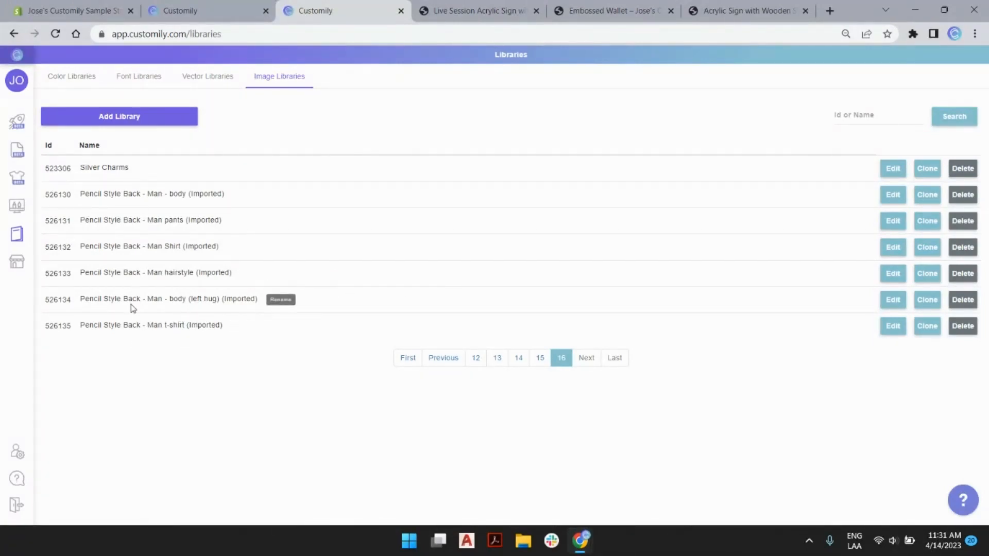
{"action": "left_click", "coordinate": [895, 277]}
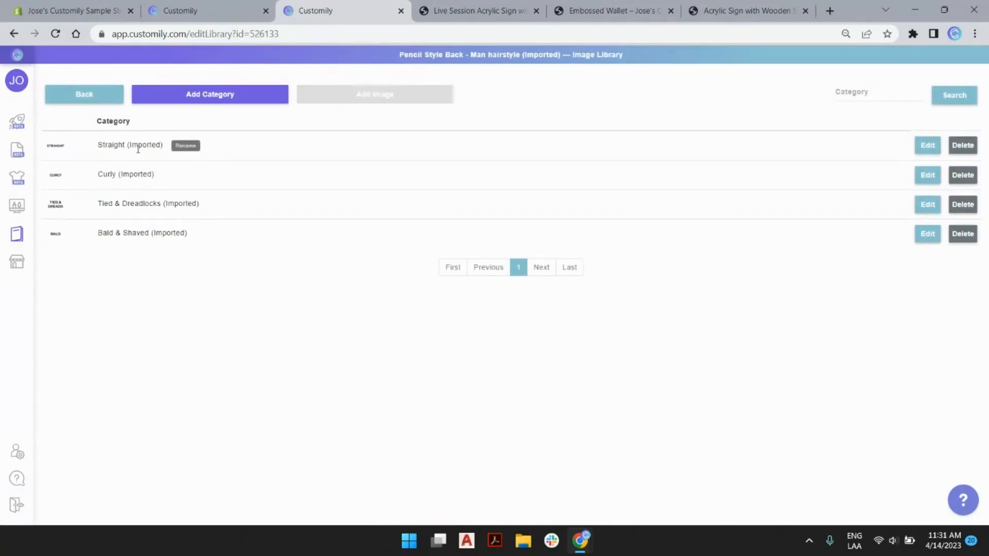
{"action": "left_click", "coordinate": [927, 147]}
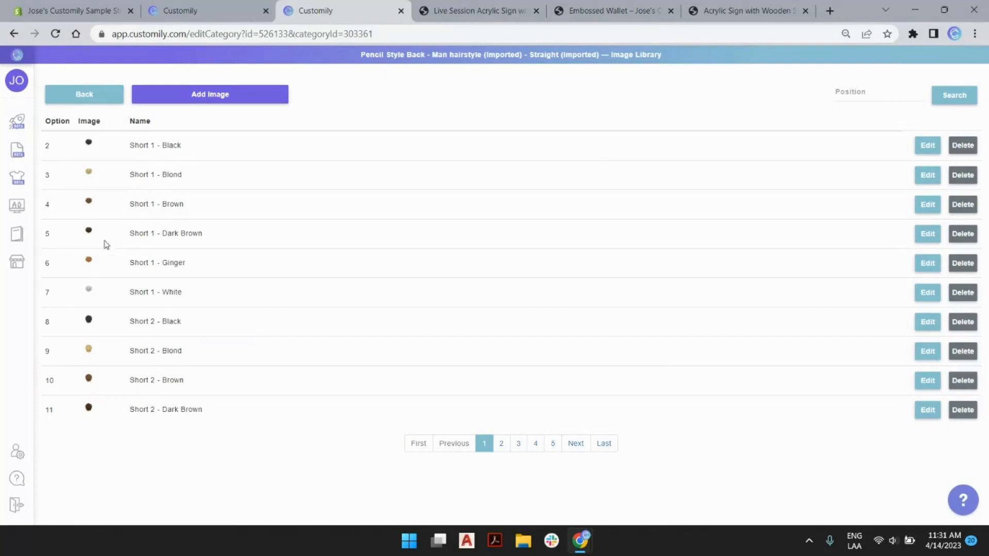
{"action": "left_click", "coordinate": [930, 234]}
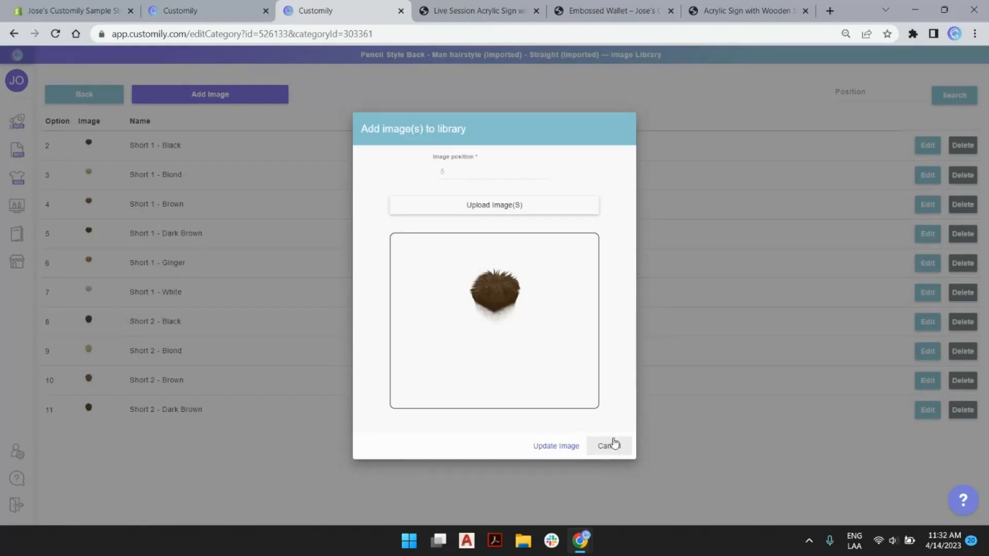
{"action": "left_click", "coordinate": [615, 449]}
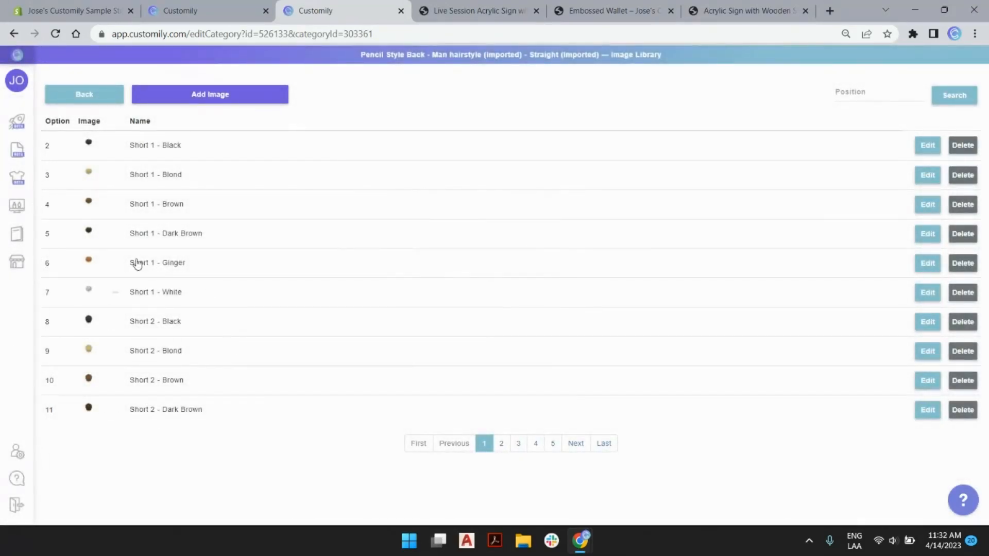
- Leave the hairstyle image library and open the Wallet Fonts font library for editing
{"action": "left_click", "coordinate": [72, 103]}
{"action": "left_click", "coordinate": [71, 102]}
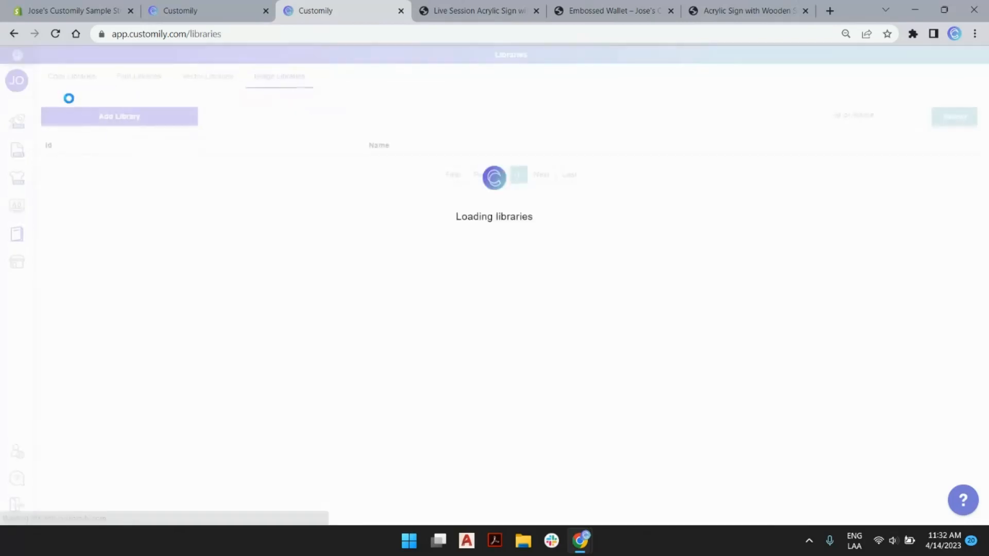
{"action": "left_click", "coordinate": [137, 81]}
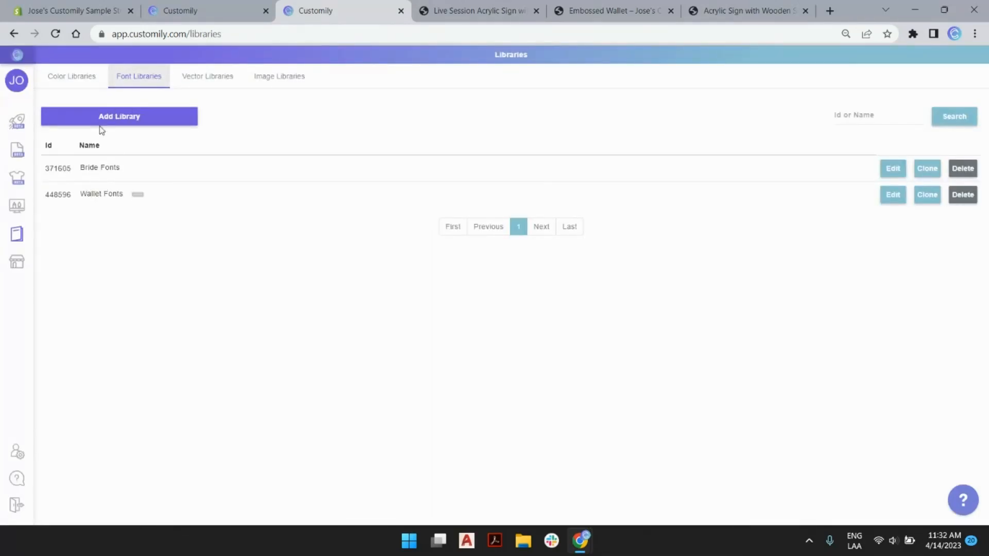
{"action": "mouse_move", "coordinate": [83, 198]}
{"action": "left_click", "coordinate": [886, 196]}
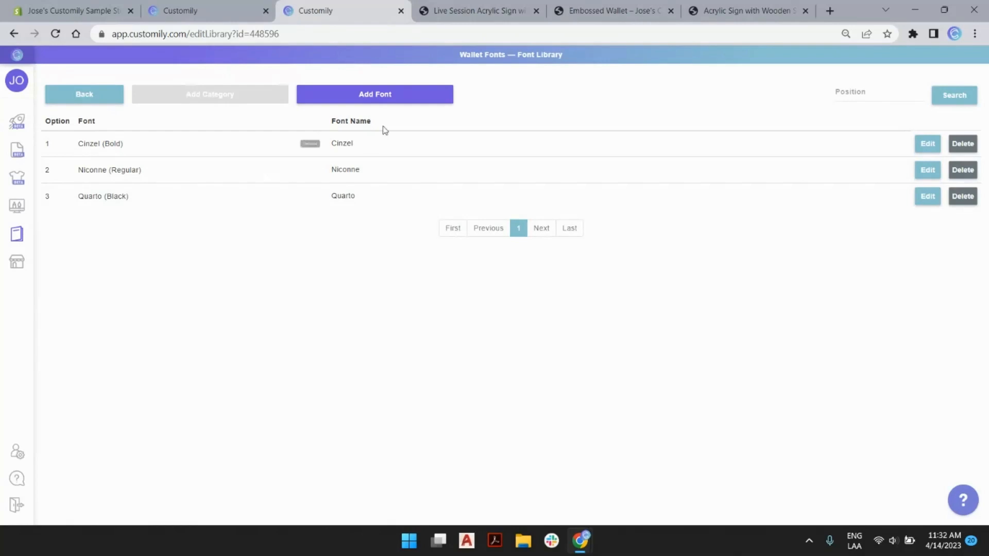
- Add the existing Rockwell Condensed (Regular) font to the Wallet Fonts library as font option 4
{"action": "left_click", "coordinate": [396, 103]}
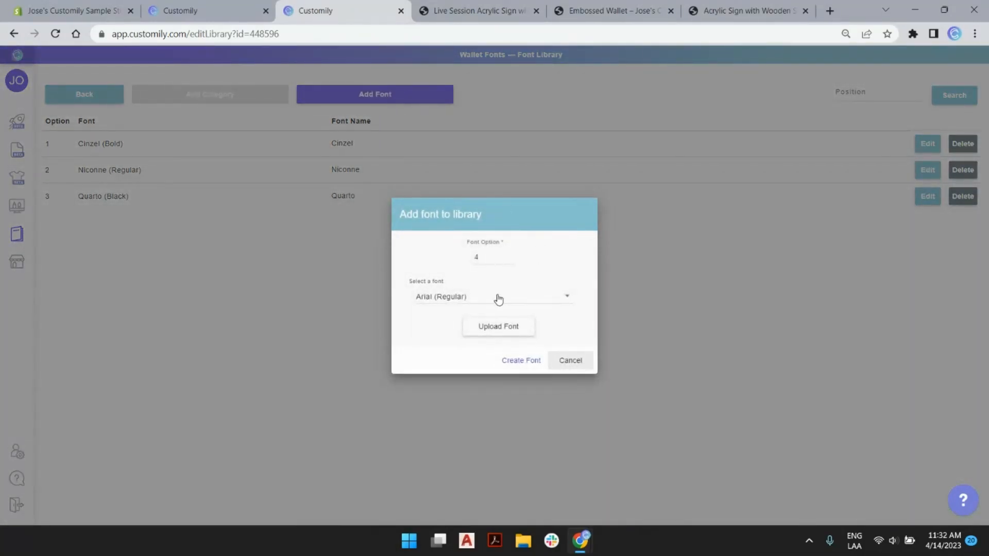
{"action": "left_click", "coordinate": [453, 299]}
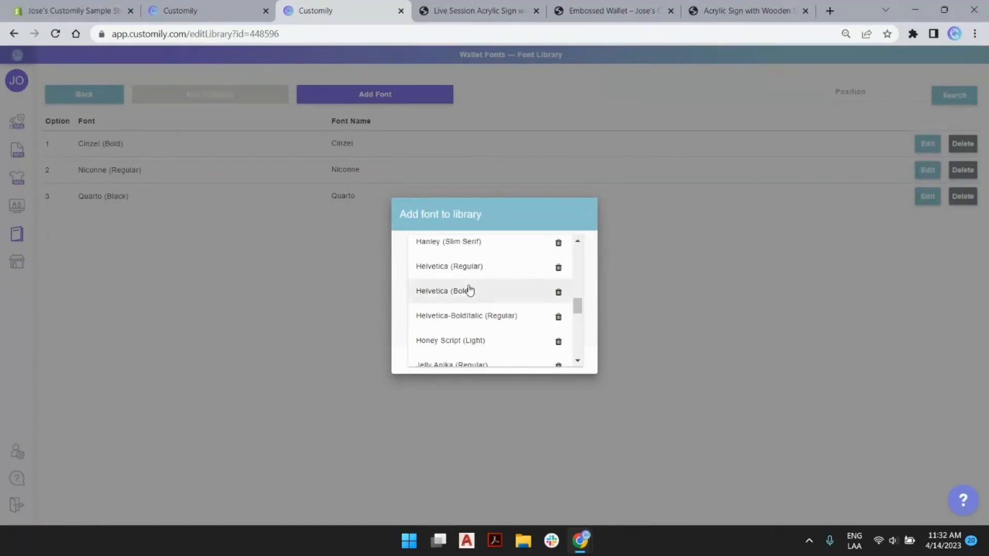
{"action": "scroll", "coordinate": [483, 287], "scroll_direction": "up", "scroll_amount": 2}
{"action": "scroll", "coordinate": [484, 287], "scroll_direction": "down", "scroll_amount": 2}
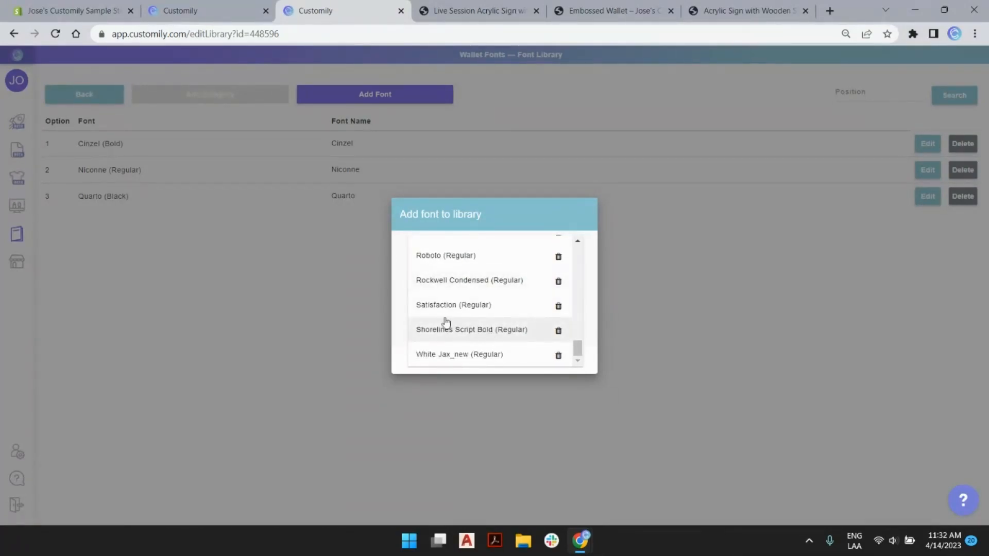
{"action": "scroll", "coordinate": [525, 300], "scroll_direction": "up", "scroll_amount": 15}
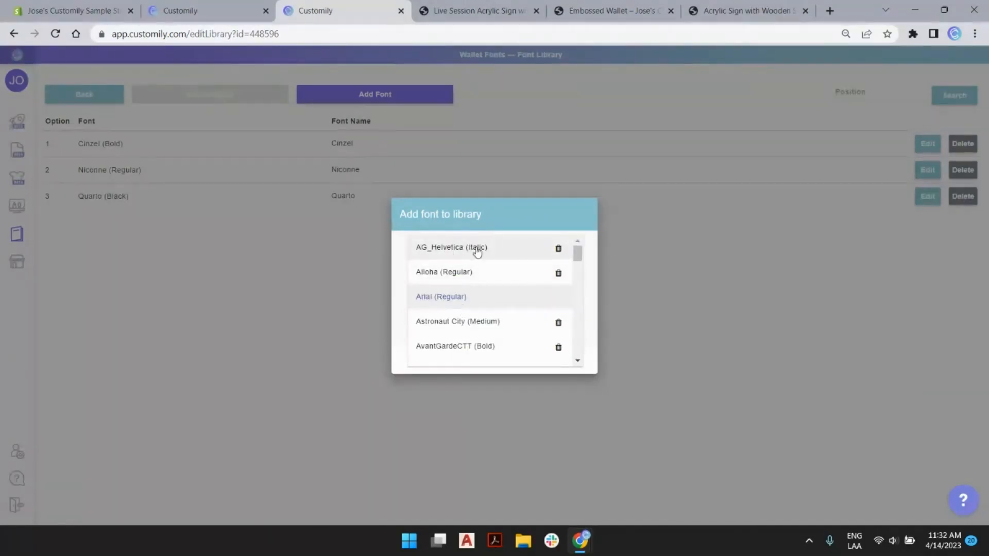
{"action": "scroll", "coordinate": [474, 314], "scroll_direction": "down", "scroll_amount": 4}
{"action": "scroll", "coordinate": [469, 308], "scroll_direction": "down", "scroll_amount": 6}
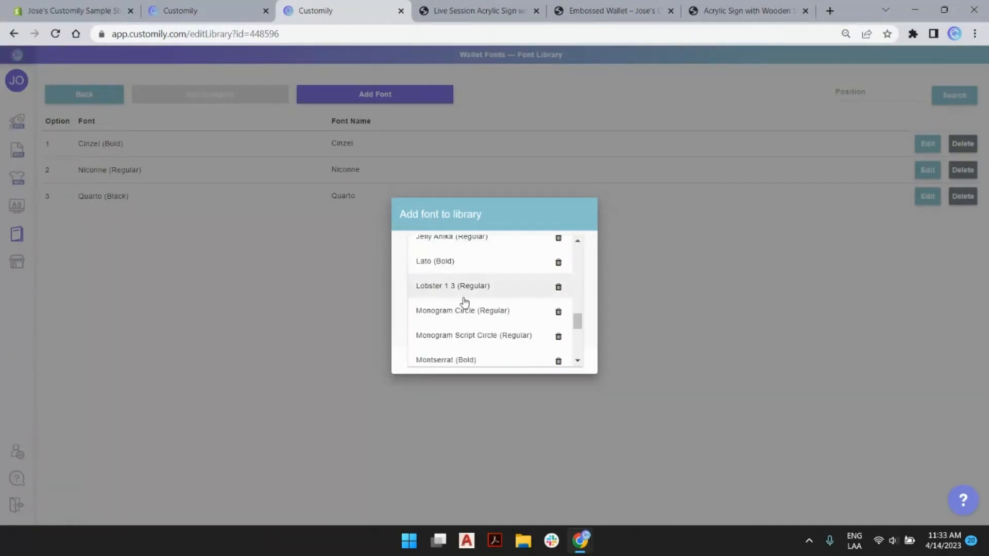
{"action": "scroll", "coordinate": [458, 299], "scroll_direction": "down", "scroll_amount": 5}
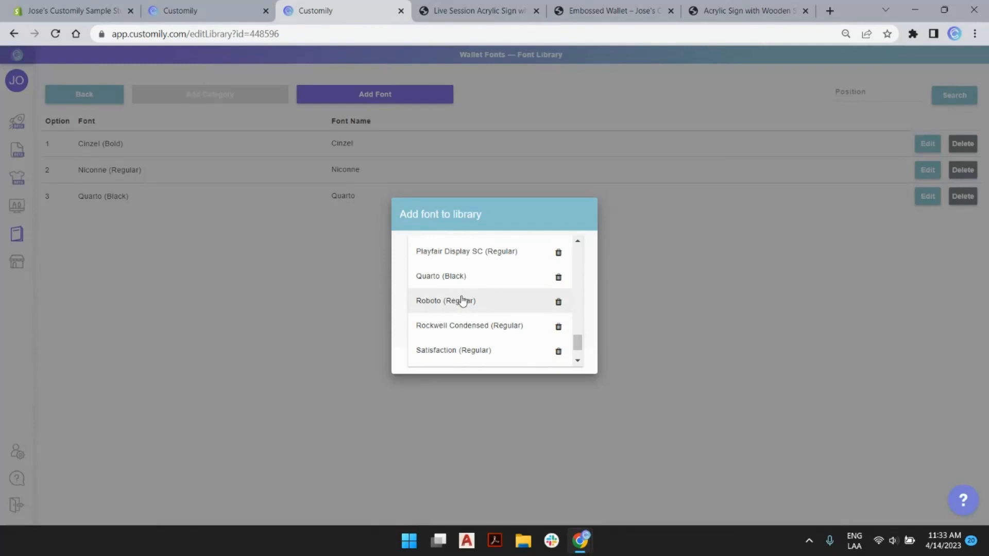
{"action": "left_click", "coordinate": [458, 327]}
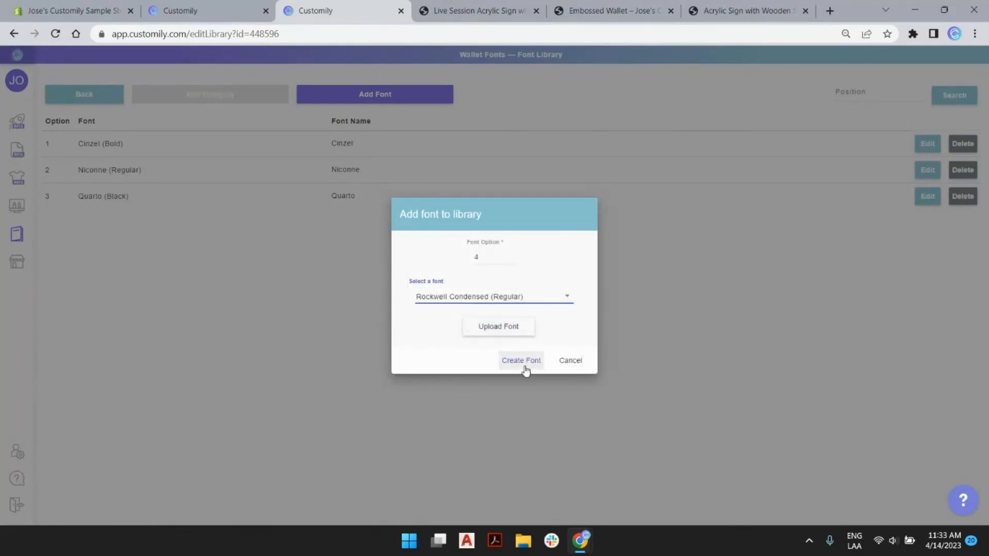
{"action": "left_click", "coordinate": [522, 360]}
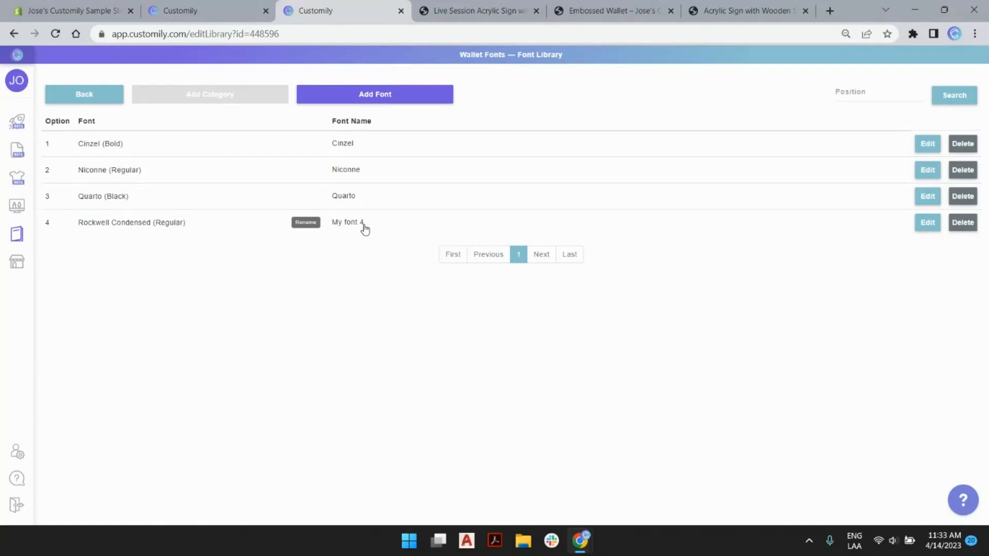
- Start adding font option 5, upload the ROCC TTF font file from the 4-14 folder, and check for it in the font list
{"action": "left_click", "coordinate": [372, 97]}
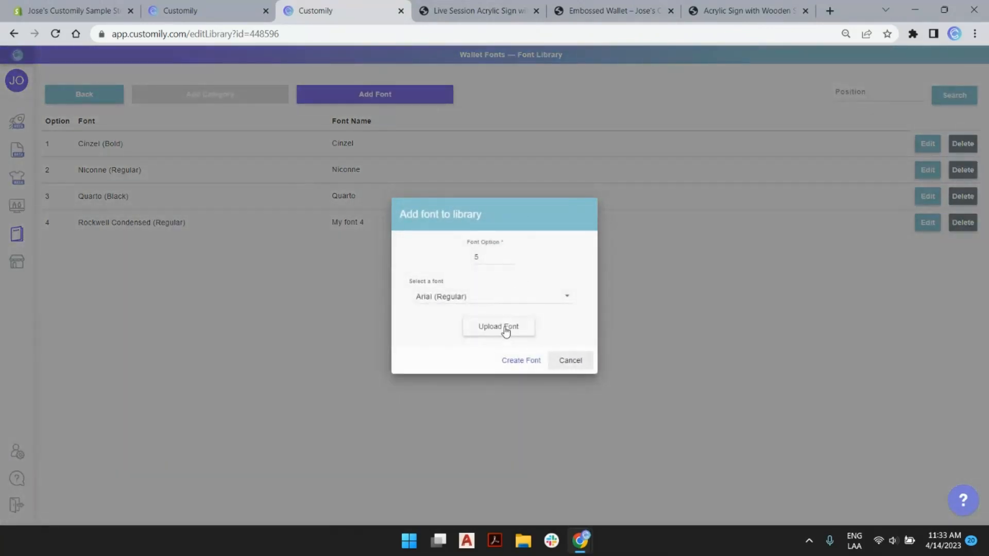
{"action": "left_click", "coordinate": [510, 328]}
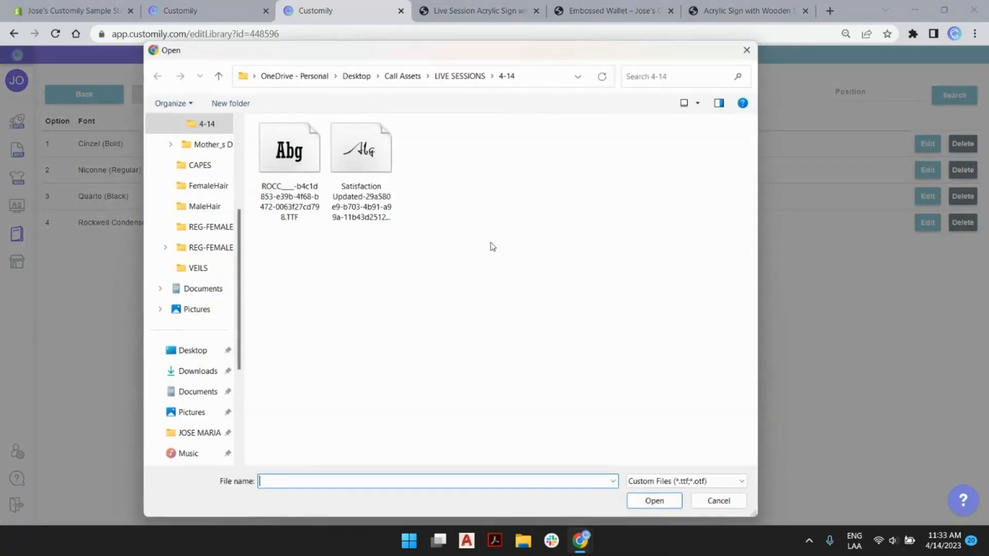
{"action": "double_click", "coordinate": [286, 161]}
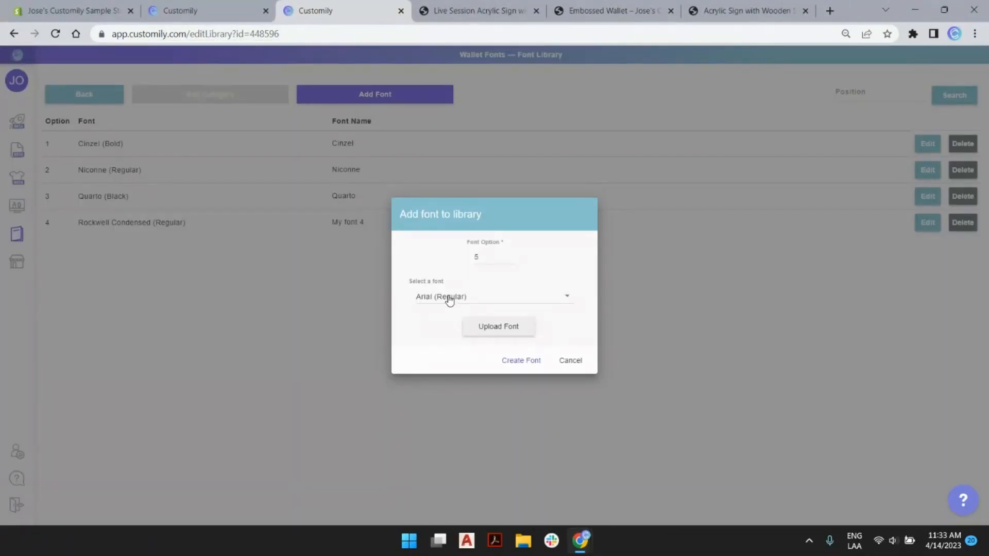
{"action": "left_click", "coordinate": [483, 303]}
{"action": "scroll", "coordinate": [455, 316], "scroll_direction": "down", "scroll_amount": 2}
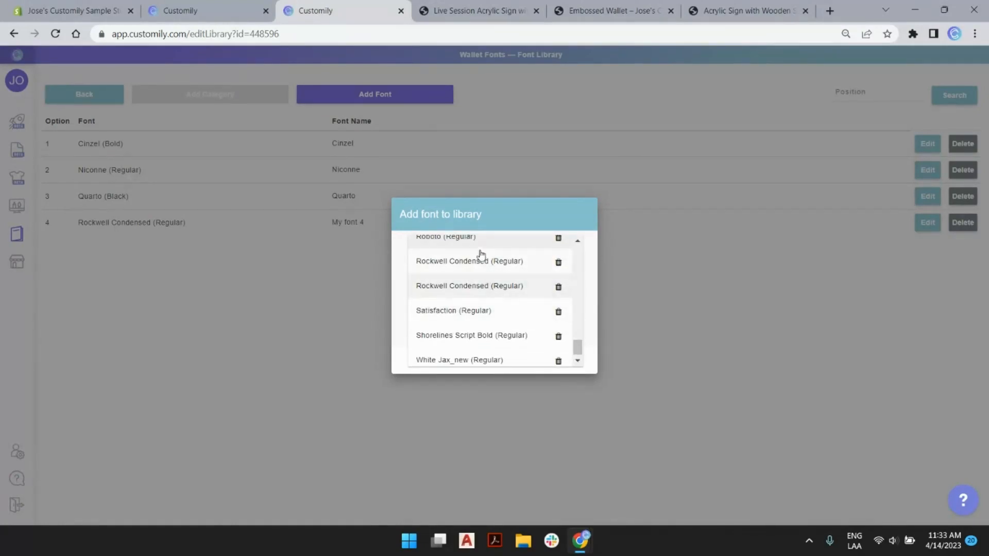
- Upload the Satisfaction Updated font file from the 4-14 folder and check for it in the font list
{"action": "left_click", "coordinate": [595, 281]}
{"action": "left_click", "coordinate": [508, 332]}
{"action": "double_click", "coordinate": [361, 151]}
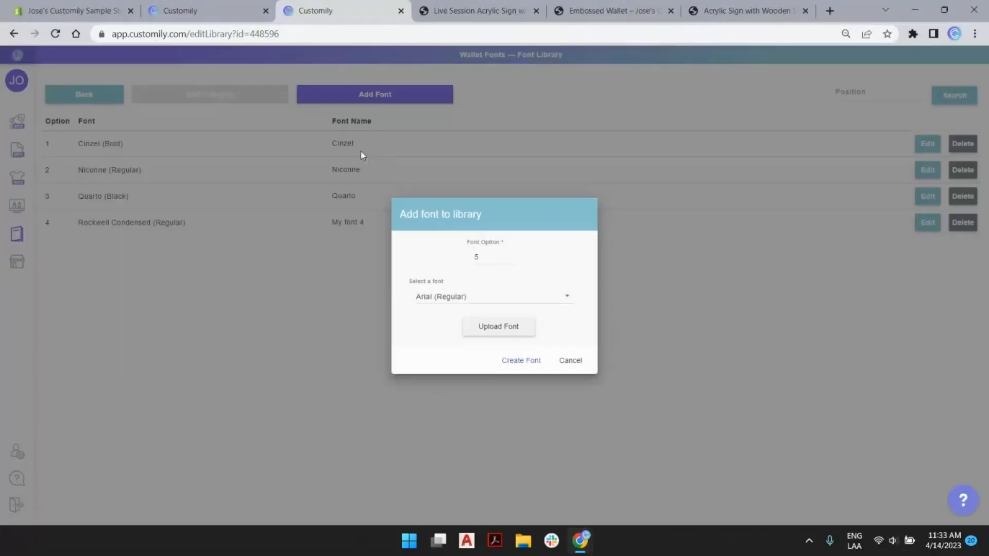
{"action": "left_click", "coordinate": [450, 304]}
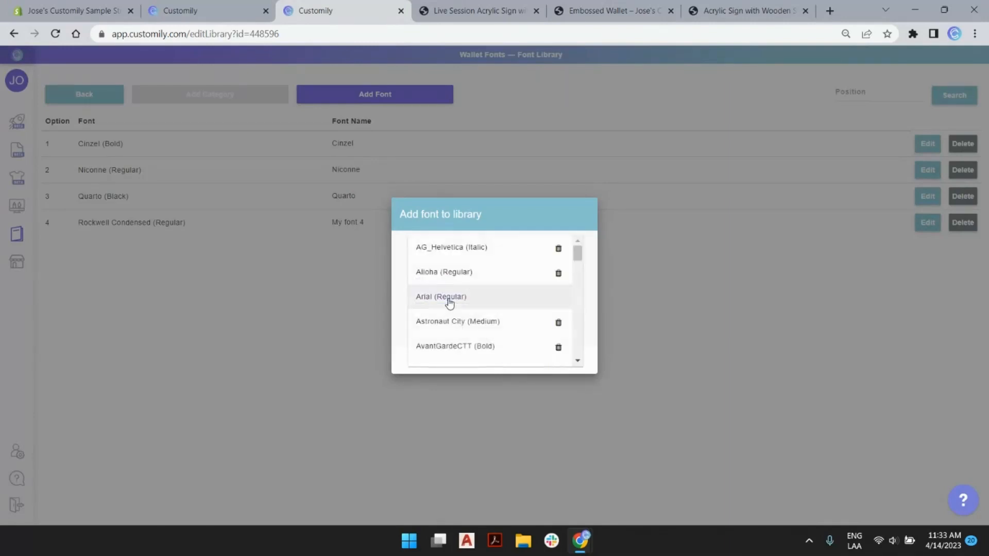
{"action": "scroll", "coordinate": [467, 294], "scroll_direction": "down", "scroll_amount": 10}
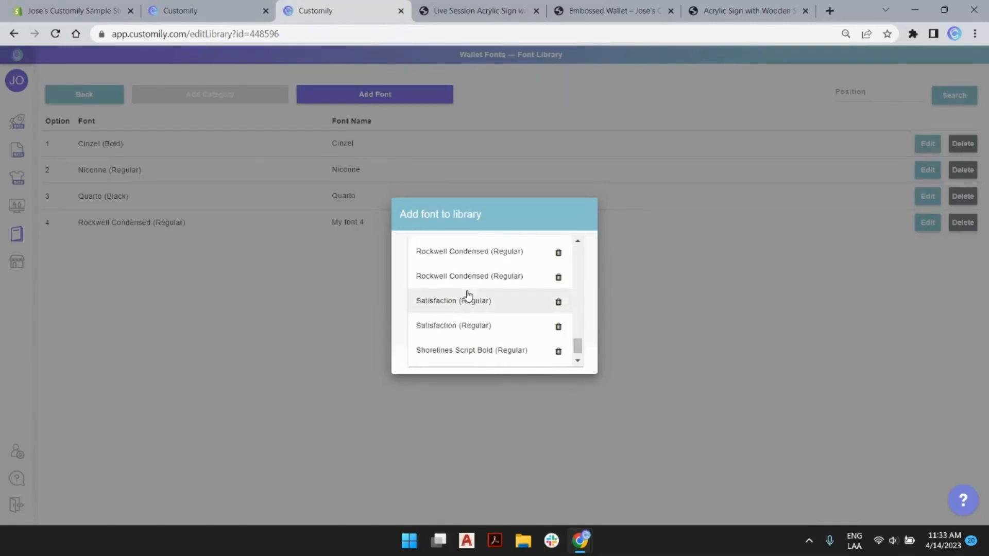
- Add the uploaded Satisfaction (Regular) font to the Wallet Fonts library as font option 5
{"action": "left_click", "coordinate": [481, 329]}
{"action": "left_click", "coordinate": [521, 362]}
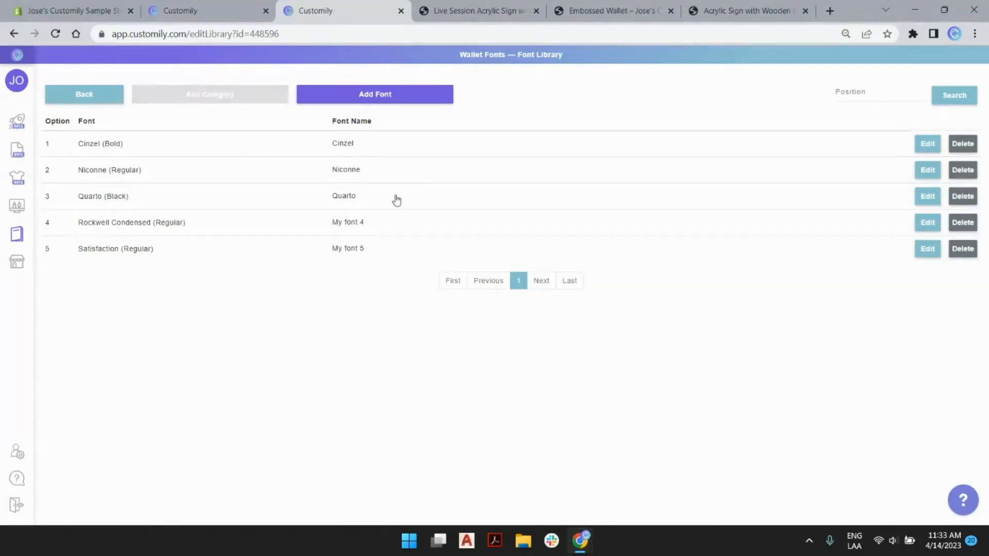
- Rename font option 4 as Rockwell and font option 5 as Satisfaction in the Wallet Fonts library
{"action": "left_click", "coordinate": [354, 226]}
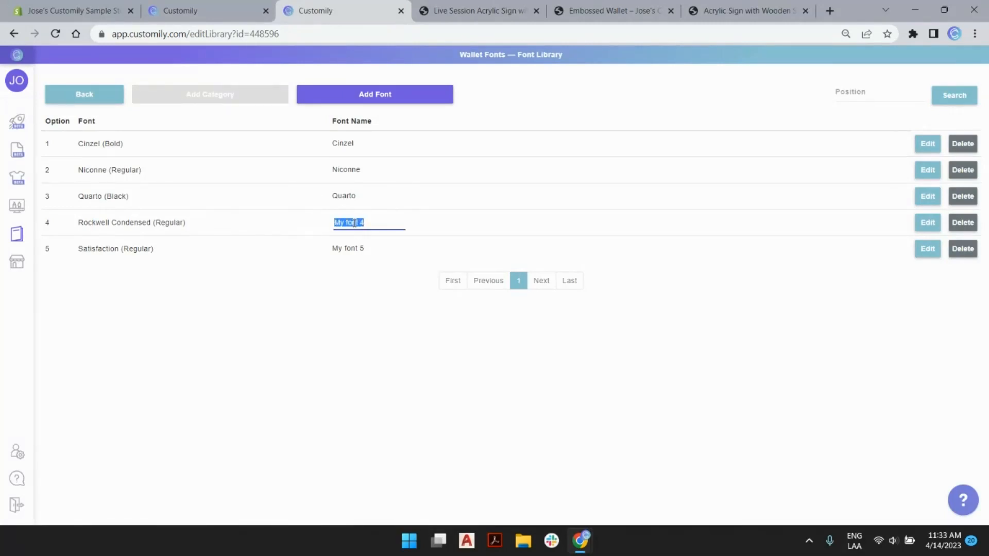
{"action": "type", "text": "Rockwell"}
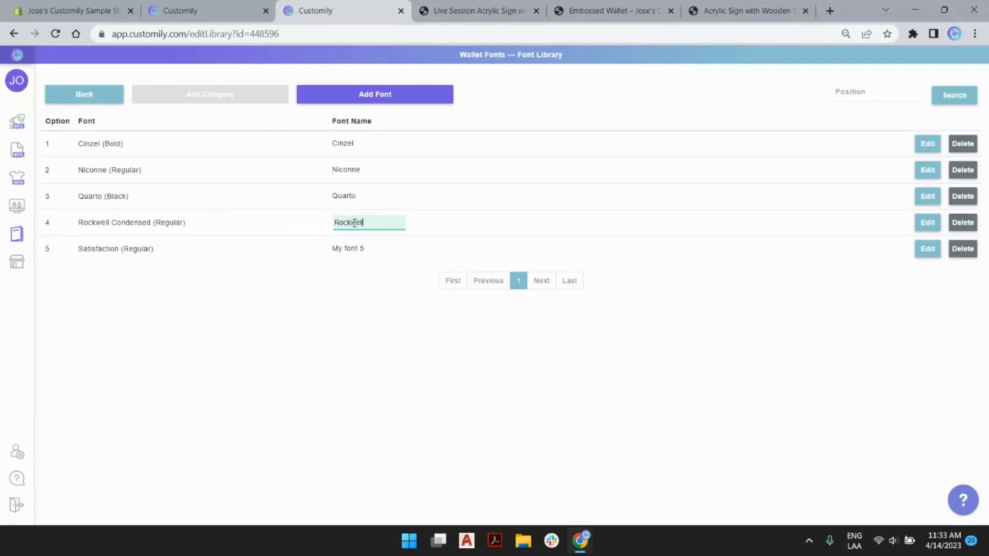
{"action": "key", "text": "Return"}
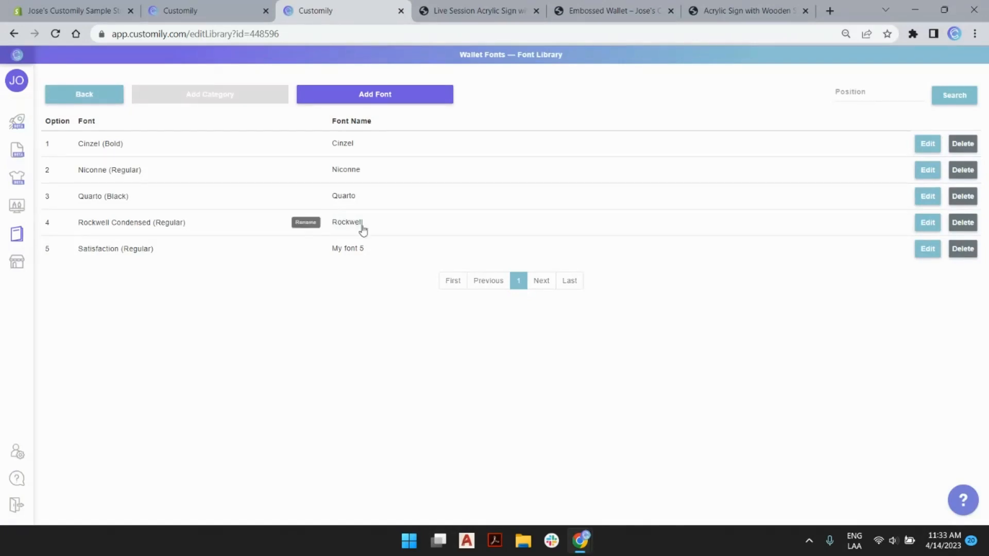
{"action": "left_click", "coordinate": [352, 245]}
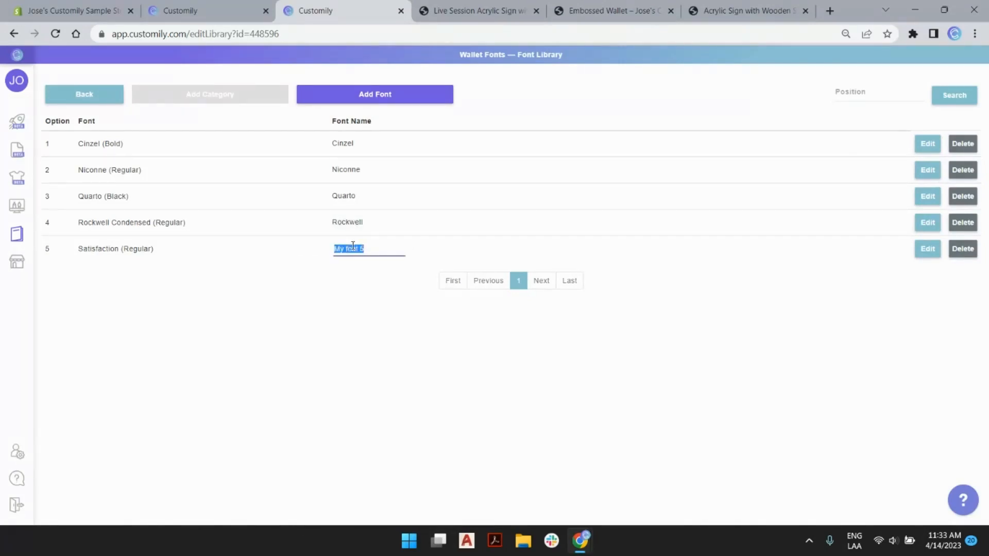
{"action": "type", "text": "Satisfaction"}
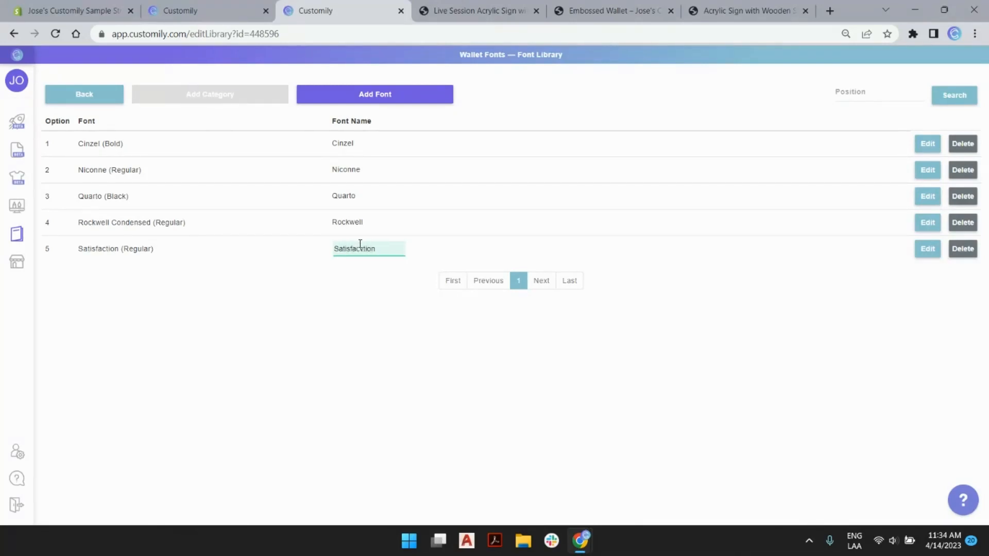
{"action": "key", "text": "BackSpace"}
{"action": "key", "text": "Return"}
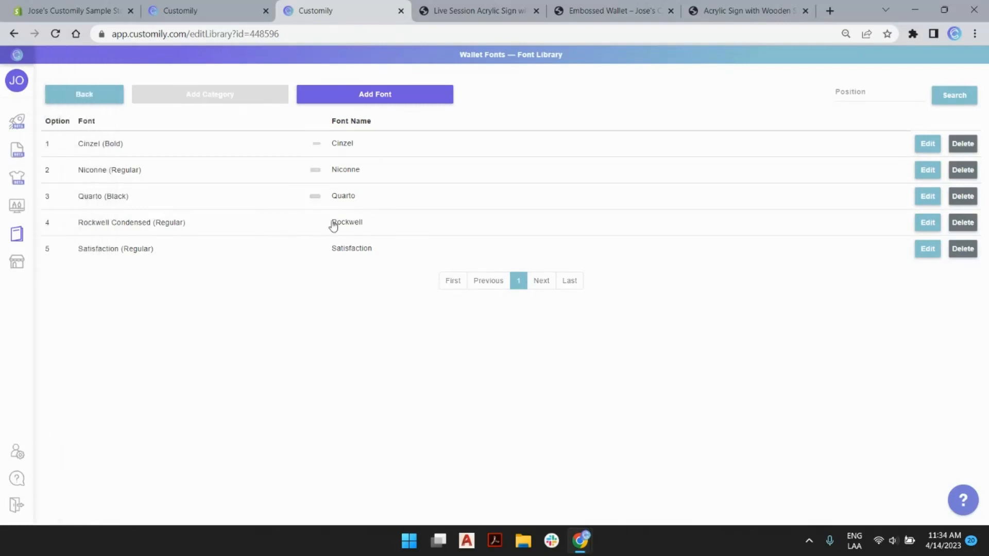
- Leave the font library and add a text box to the Live Session Embossed Wallet template, 60 mm wide and 15 mm high
{"action": "left_click", "coordinate": [114, 99]}
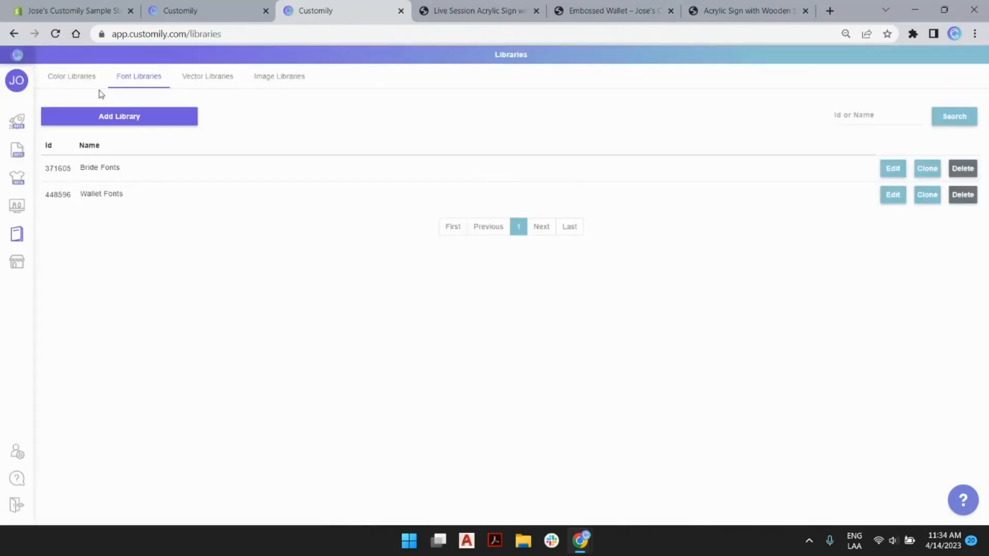
{"action": "left_click", "coordinate": [177, 10]}
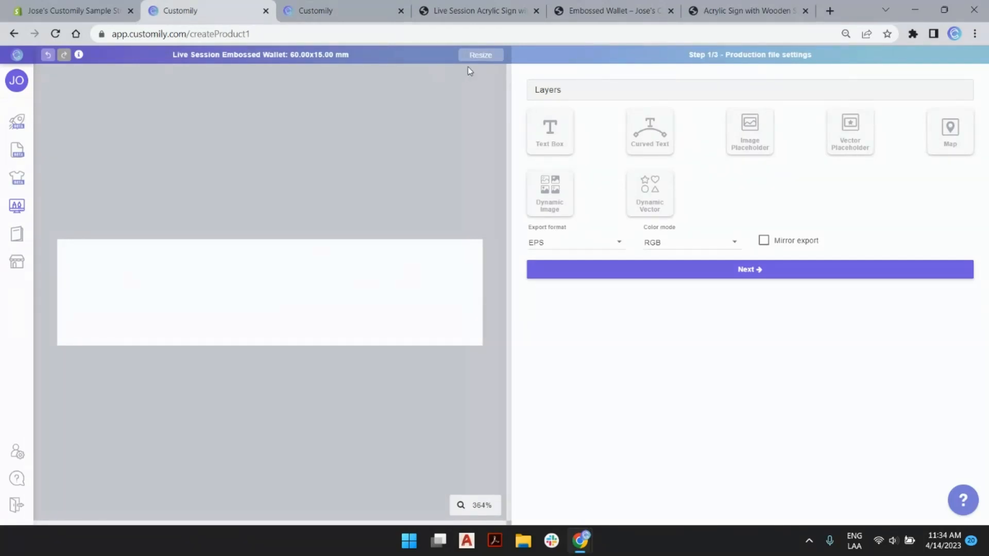
{"action": "left_click", "coordinate": [562, 132]}
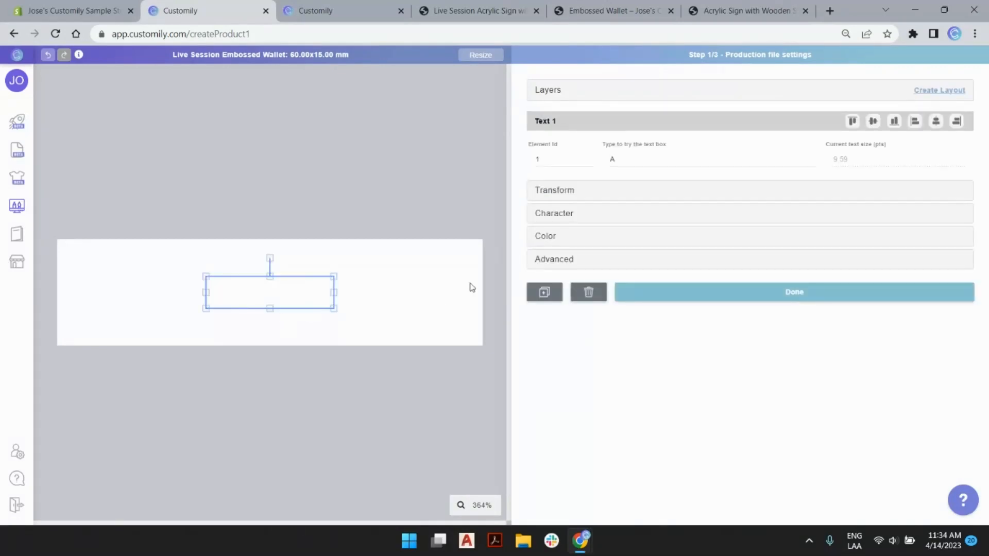
{"action": "left_click", "coordinate": [567, 191]}
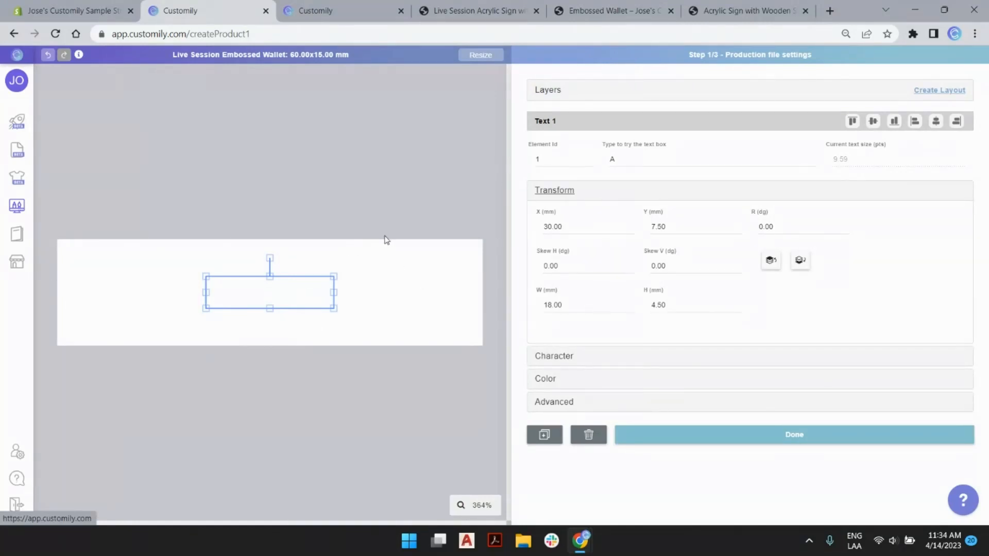
{"action": "left_click_drag", "start_coordinate": [591, 306], "coordinate": [507, 304]}
{"action": "type", "text": "60"}
{"action": "left_click_drag", "start_coordinate": [680, 307], "coordinate": [617, 305]}
{"action": "type", "text": "15"}
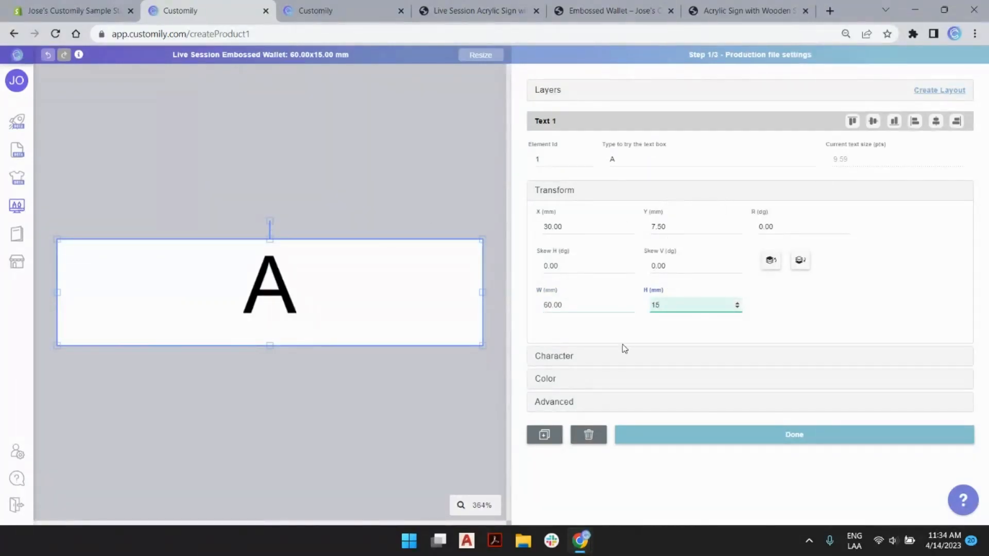
- Assign the Wallet Fonts library to the text box and preview it with font option 5
{"action": "left_click", "coordinate": [564, 358]}
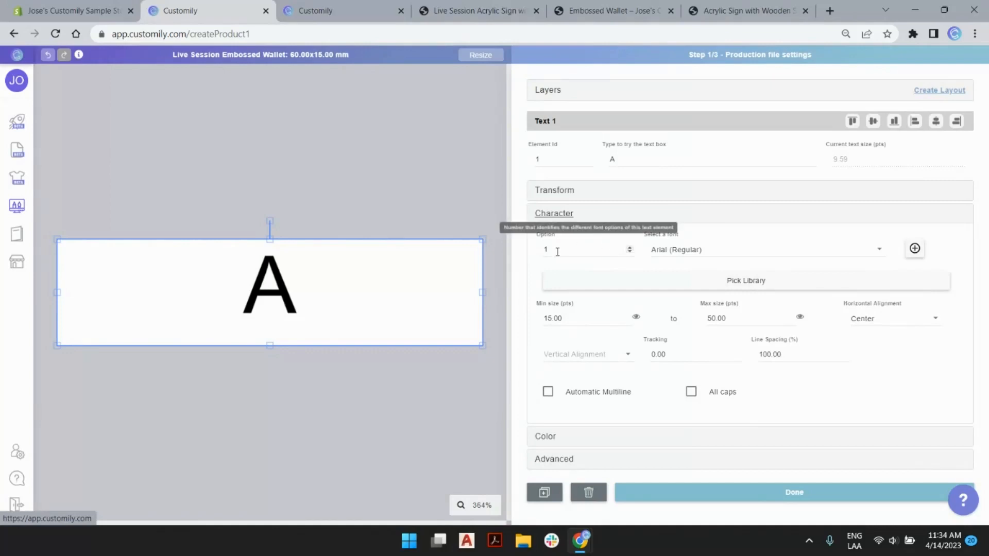
{"action": "left_click", "coordinate": [629, 248]}
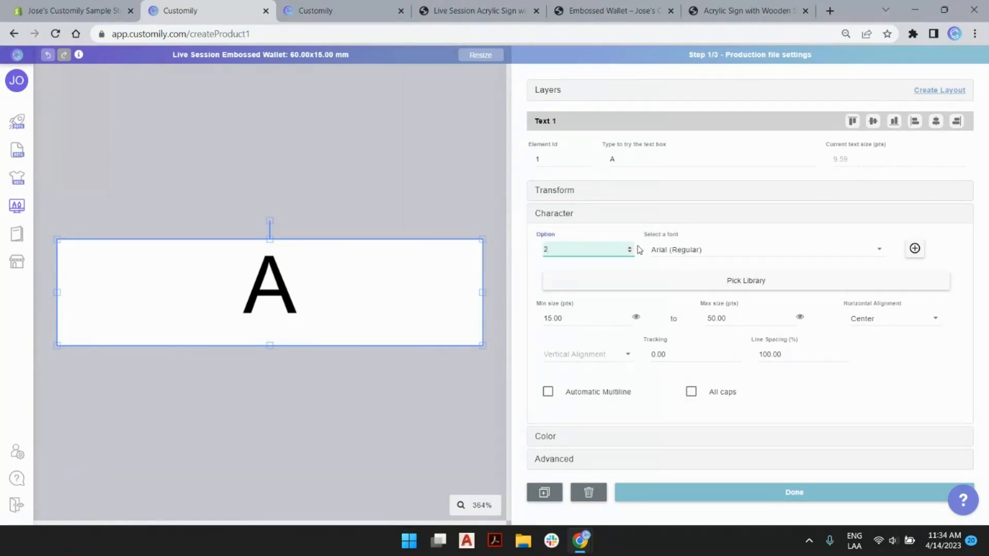
{"action": "left_click", "coordinate": [728, 280]}
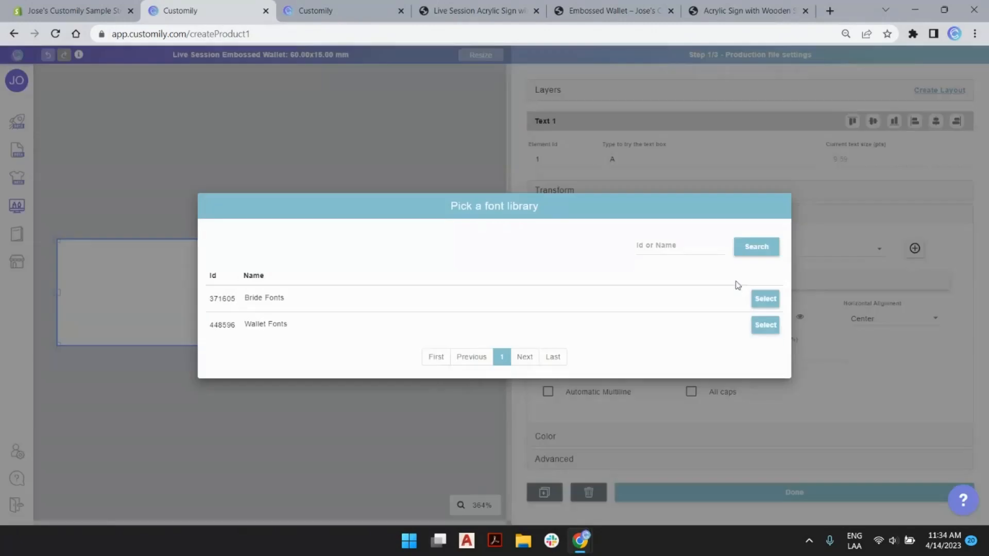
{"action": "left_click", "coordinate": [769, 328]}
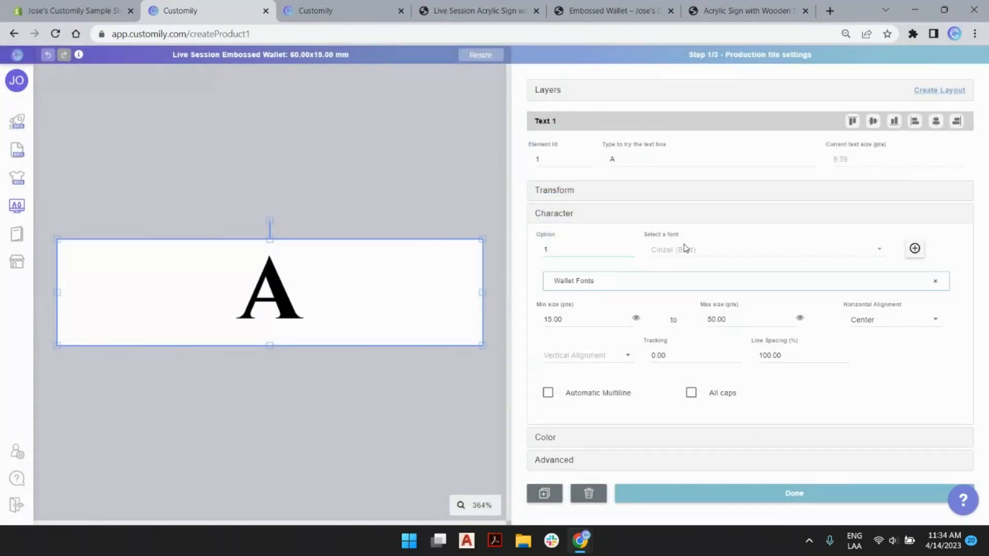
{"action": "left_click", "coordinate": [631, 248]}
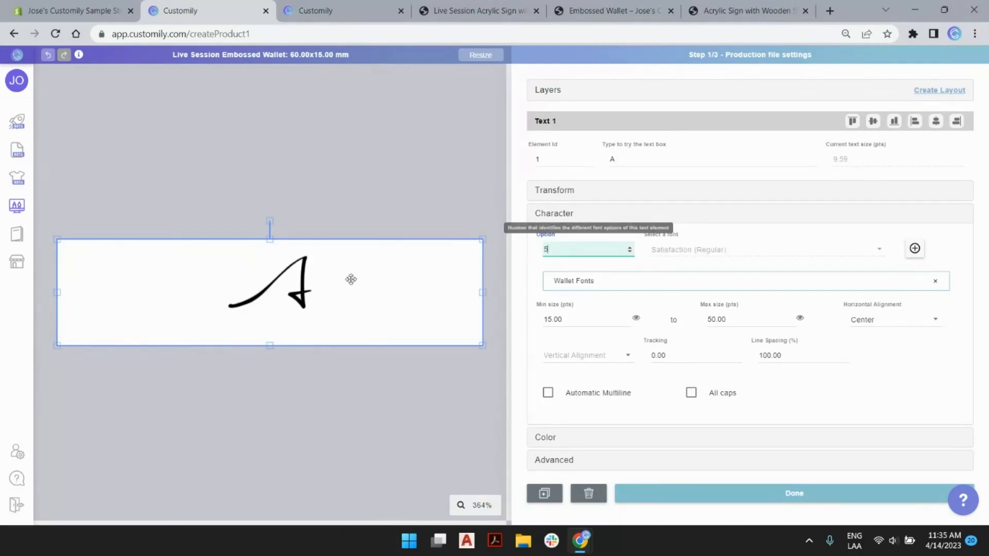
- Enter a sample first name as the text box's test text and set its horizontal alignment to Right
{"action": "double_click", "coordinate": [621, 160]}
{"action": "type", "text": "Josema"}
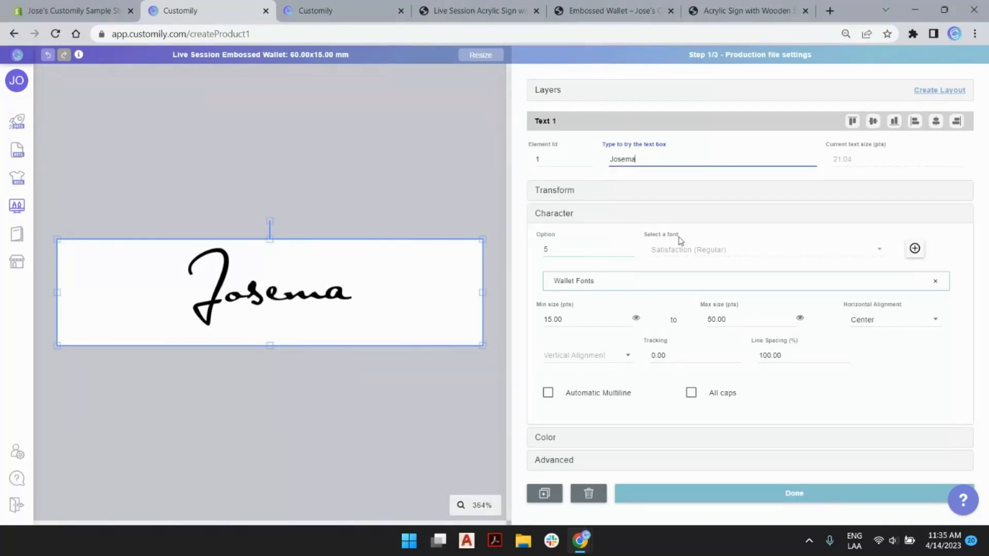
{"action": "left_click", "coordinate": [895, 322]}
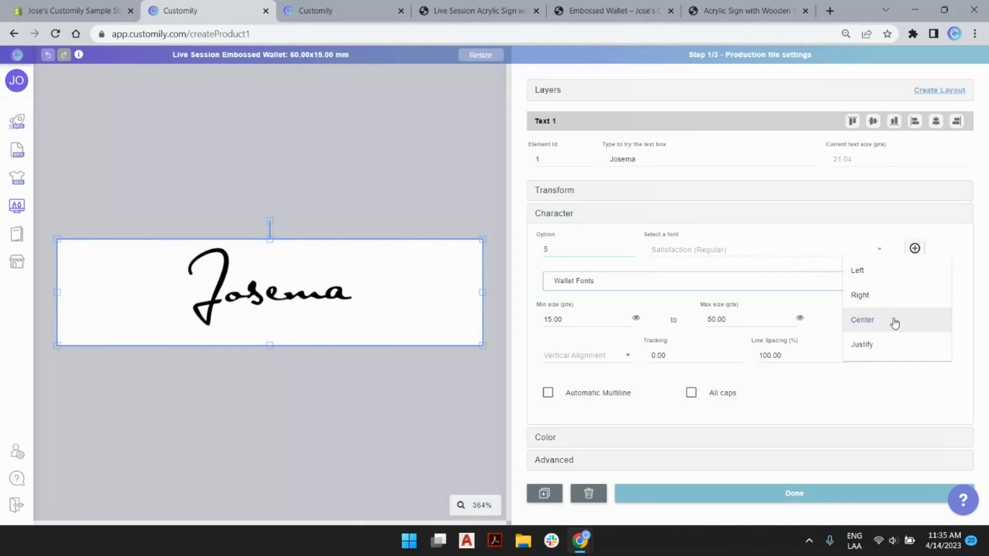
{"action": "left_click", "coordinate": [892, 296]}
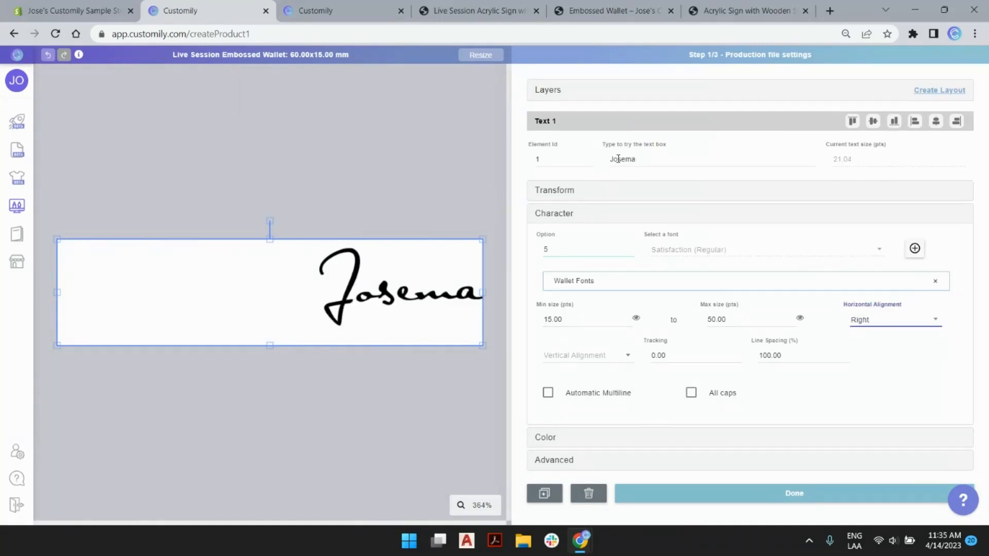
- Extend the sample text with a long run of random letters ending in WWWWW to test how it fits the box
{"action": "double_click", "coordinate": [667, 156]}
{"action": "left_click", "coordinate": [674, 156]}
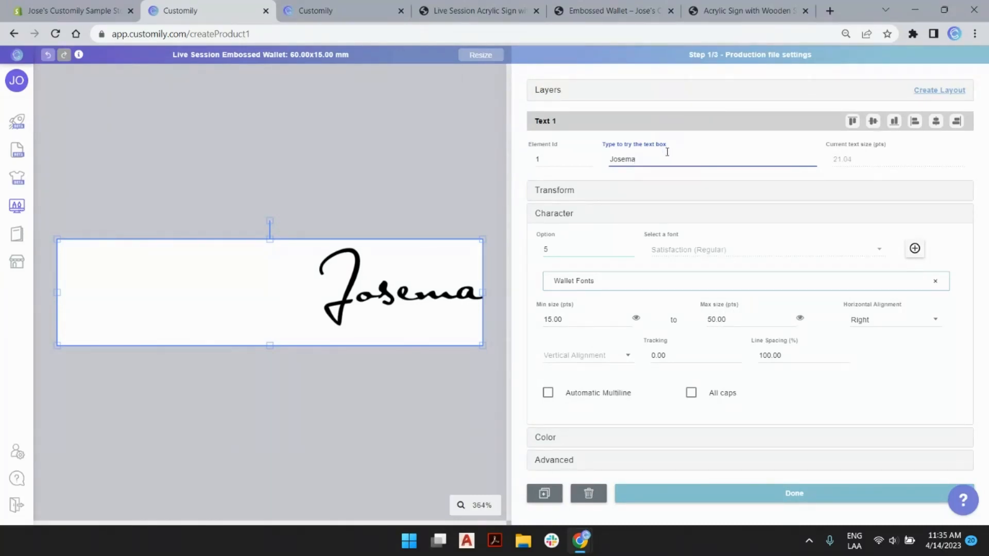
{"action": "type", "text": "ms"}
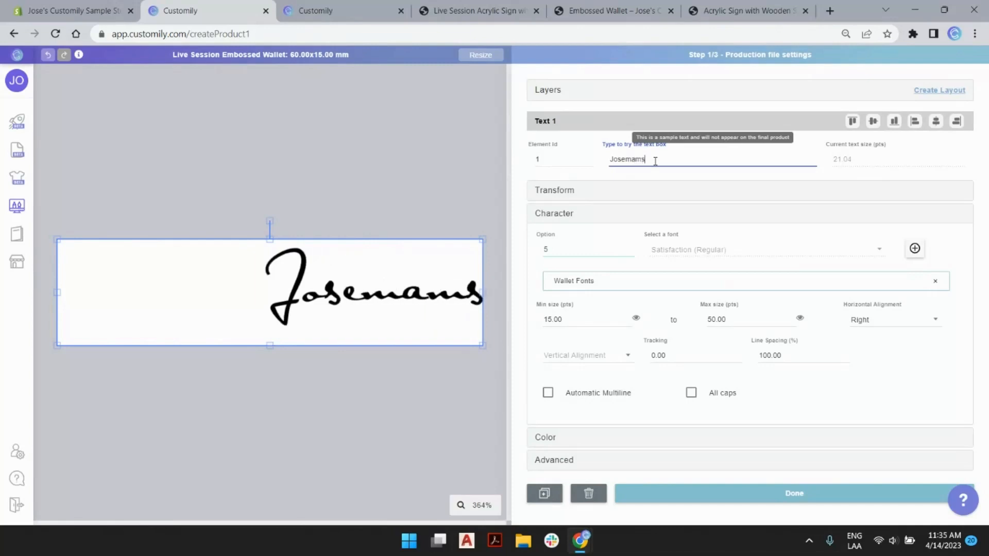
{"action": "type", "text": "wnfiww"}
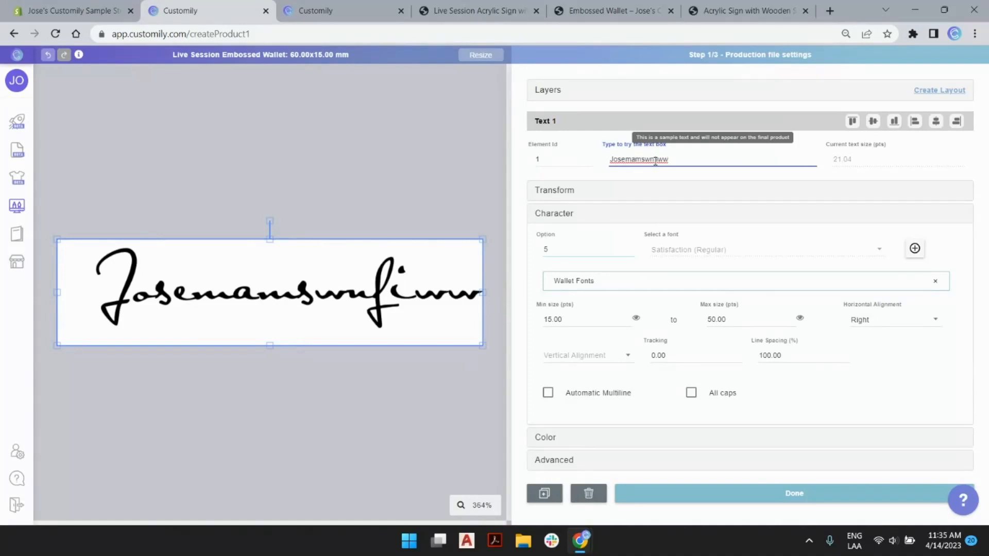
{"action": "type", "text": "egngoene"}
{"action": "type", "text": "er"}
{"action": "type", "text": "WWWWW"}
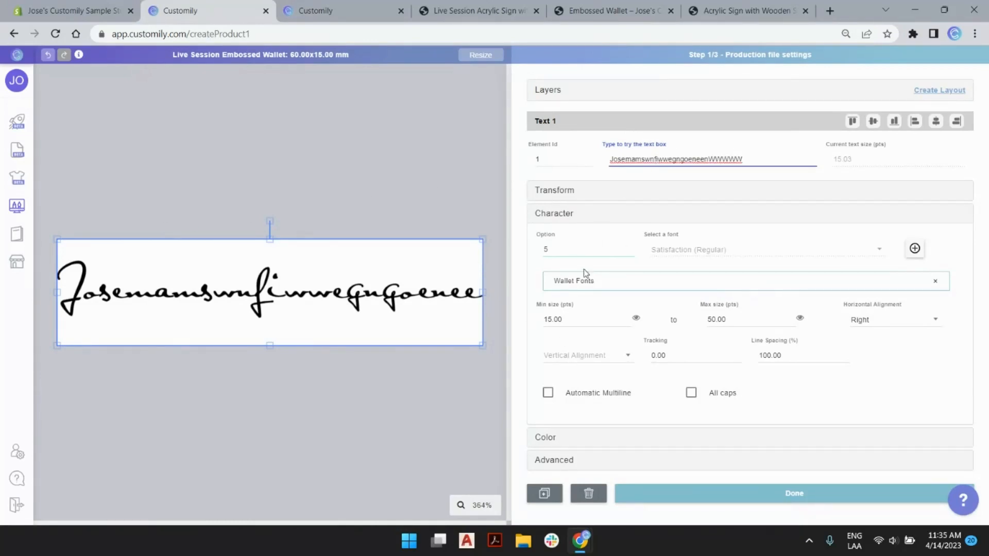
- Try minimum text sizes down to 10 pts on the long sample text and restore the minimum to 15 pts
{"action": "left_click", "coordinate": [550, 319]}
{"action": "double_click", "coordinate": [549, 318]}
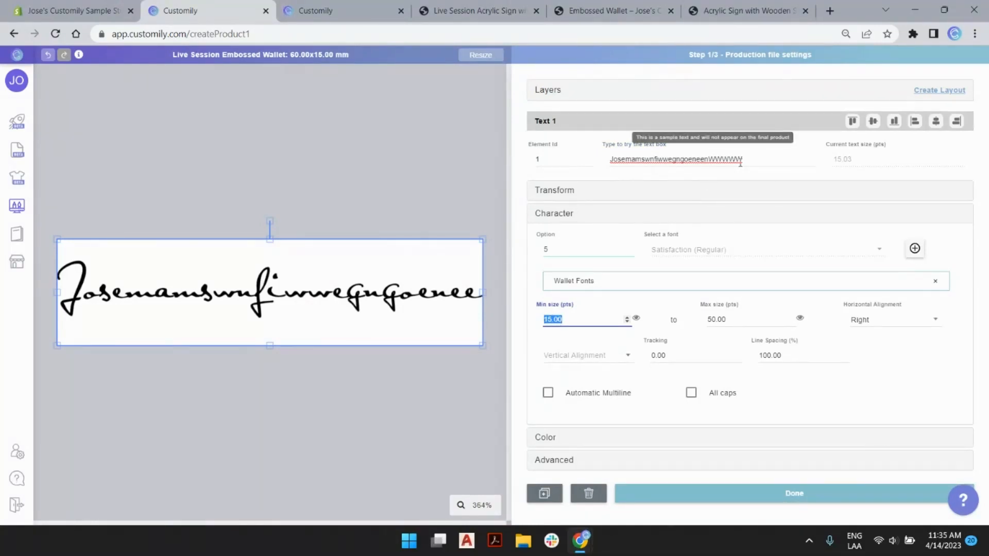
{"action": "left_click", "coordinate": [551, 320]}
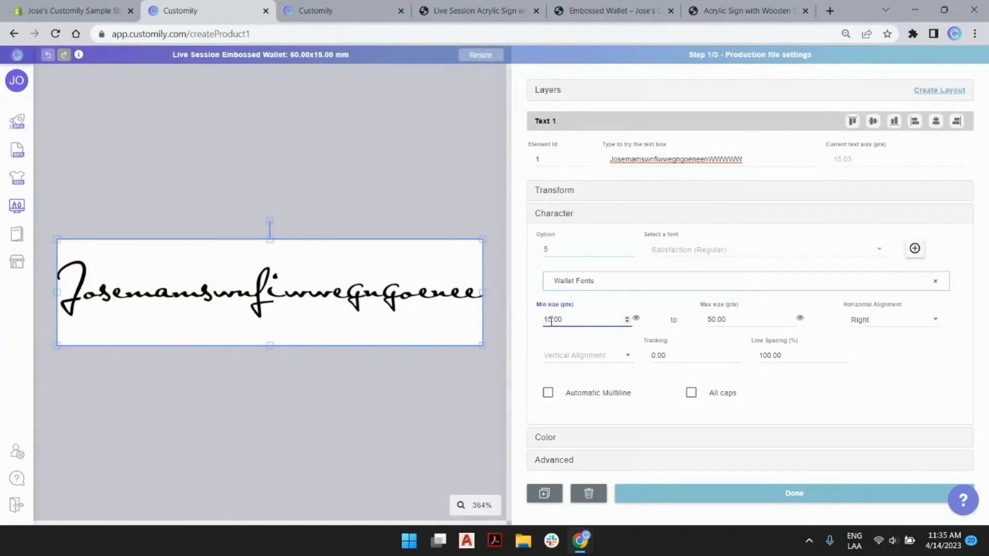
{"action": "left_click", "coordinate": [627, 323]}
{"action": "left_click", "coordinate": [626, 323]}
{"action": "left_click", "coordinate": [626, 323]}
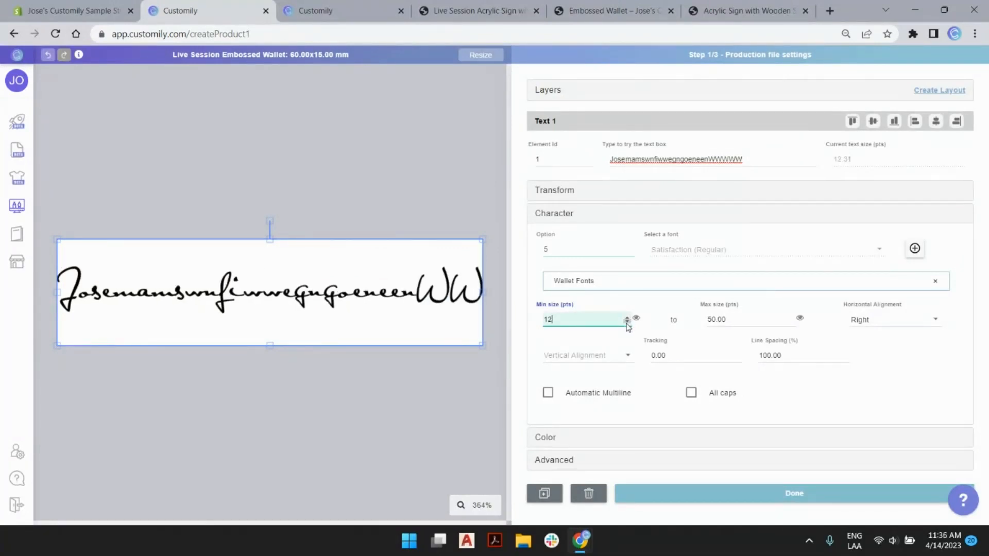
{"action": "left_click", "coordinate": [627, 323]}
{"action": "left_click", "coordinate": [627, 323]}
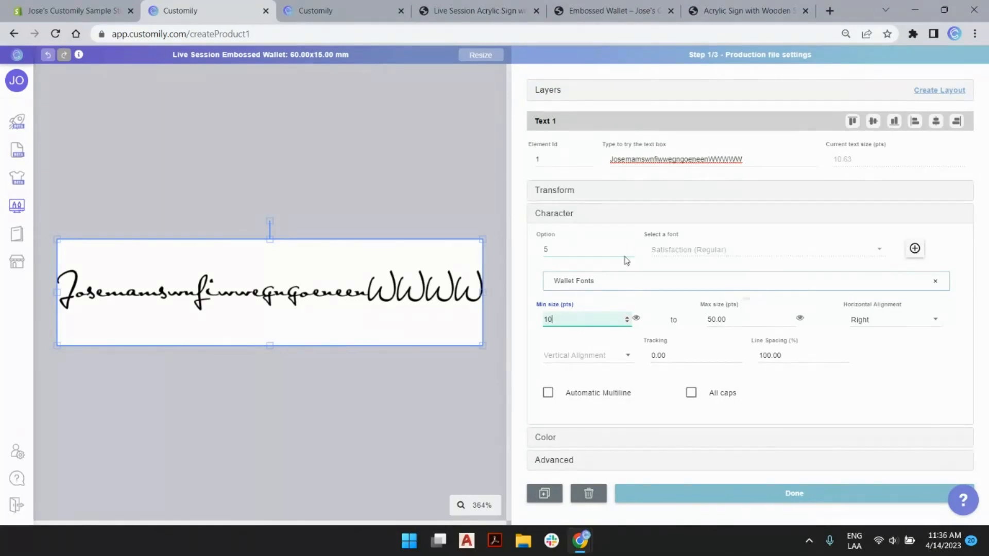
{"action": "left_click", "coordinate": [628, 317]}
{"action": "left_click", "coordinate": [628, 318]}
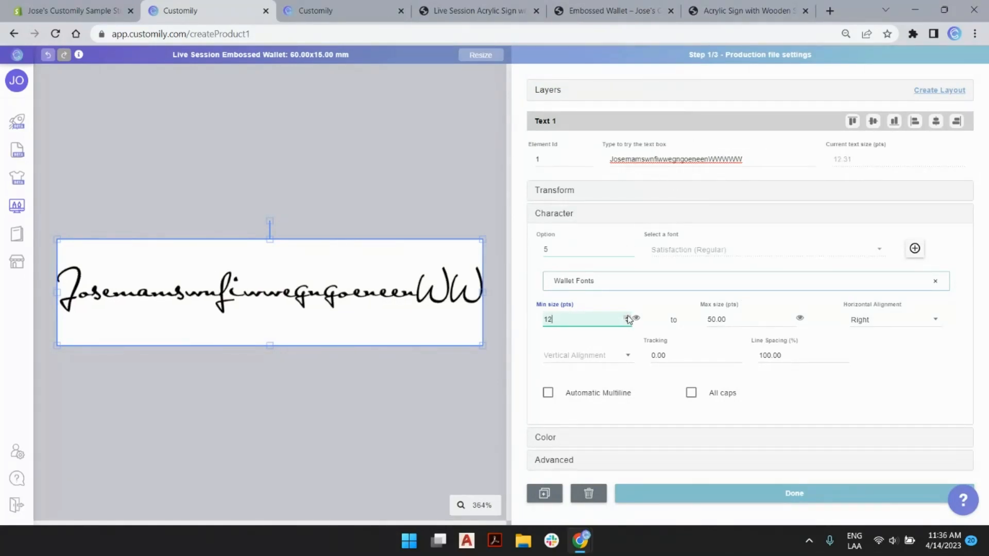
{"action": "left_click", "coordinate": [627, 318]}
{"action": "left_click", "coordinate": [627, 318]}
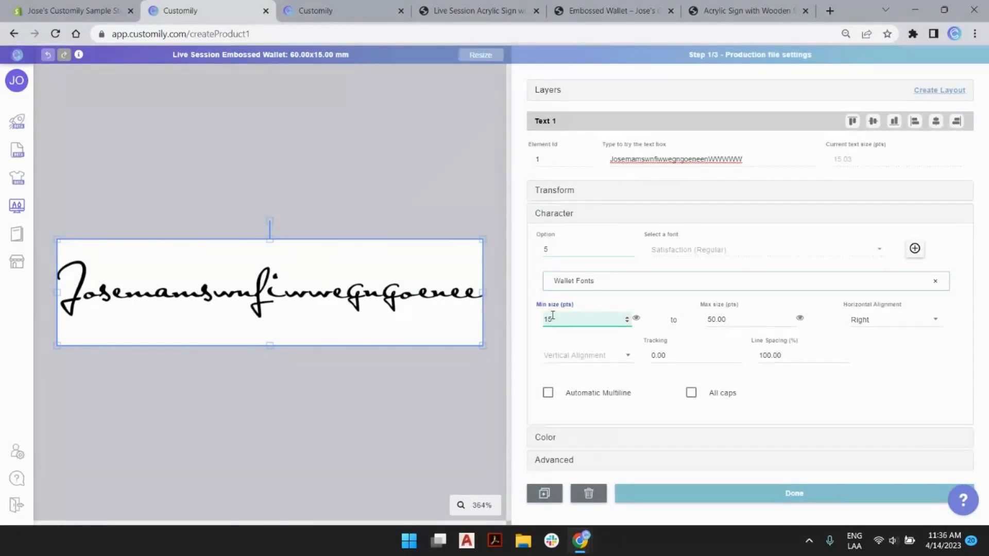
- Try a minimum text size of 1 pt, preview the text at that size, and restore the minimum to 15 pts
{"action": "key", "text": "BackSpace"}
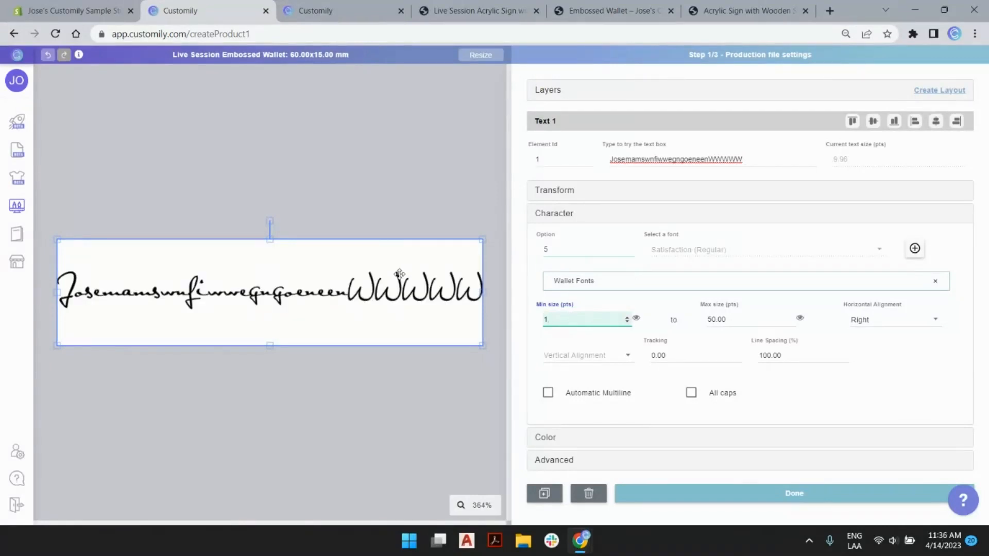
{"action": "left_click", "coordinate": [636, 319]}
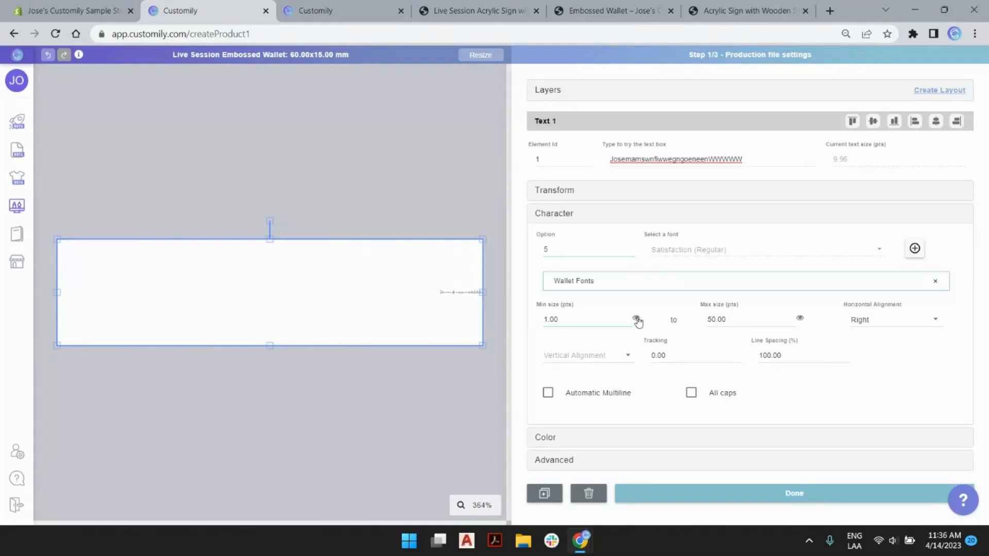
{"action": "left_click", "coordinate": [549, 320]}
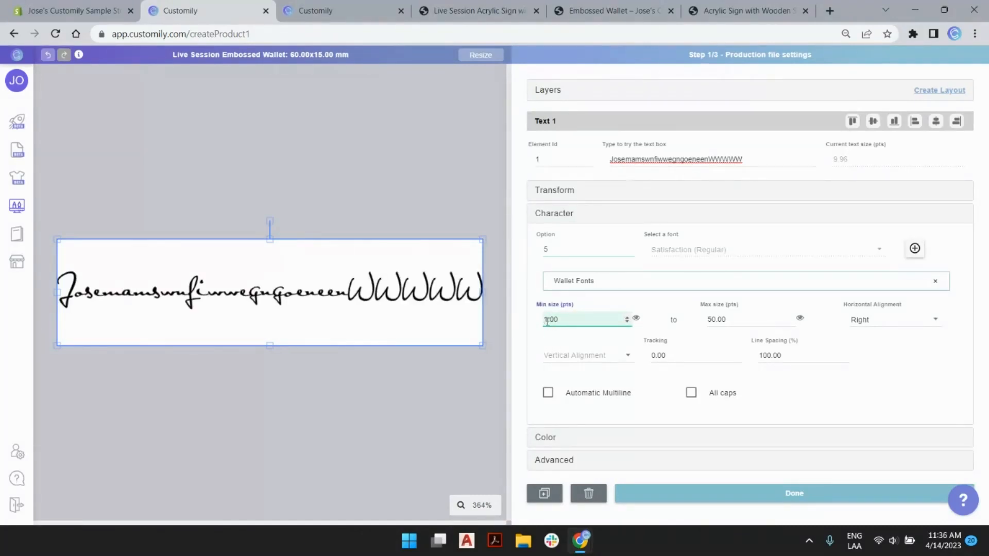
{"action": "type", "text": "5"}
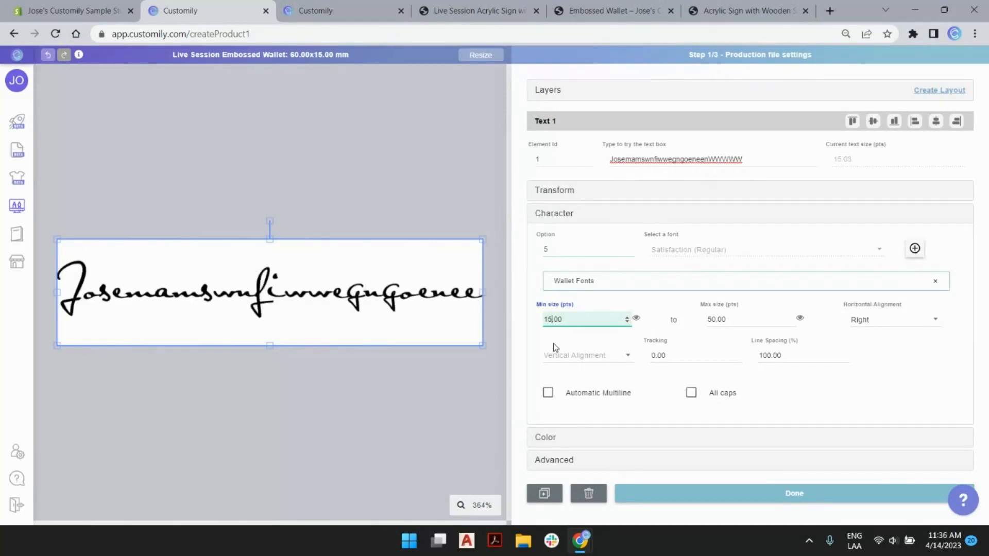
- Shorten the text box's sample text to just the first name and leave the text box settings
{"action": "double_click", "coordinate": [674, 159]}
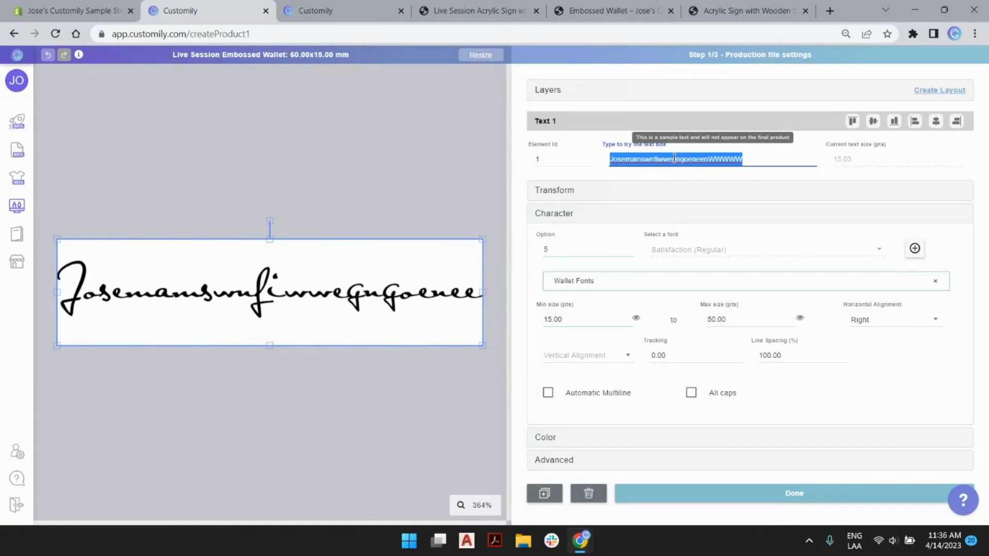
{"action": "left_click", "coordinate": [689, 158]}
{"action": "left_click_drag", "start_coordinate": [745, 159], "coordinate": [642, 154]}
{"action": "key", "text": "BackSpace"}
{"action": "key", "text": "BackSpace"}
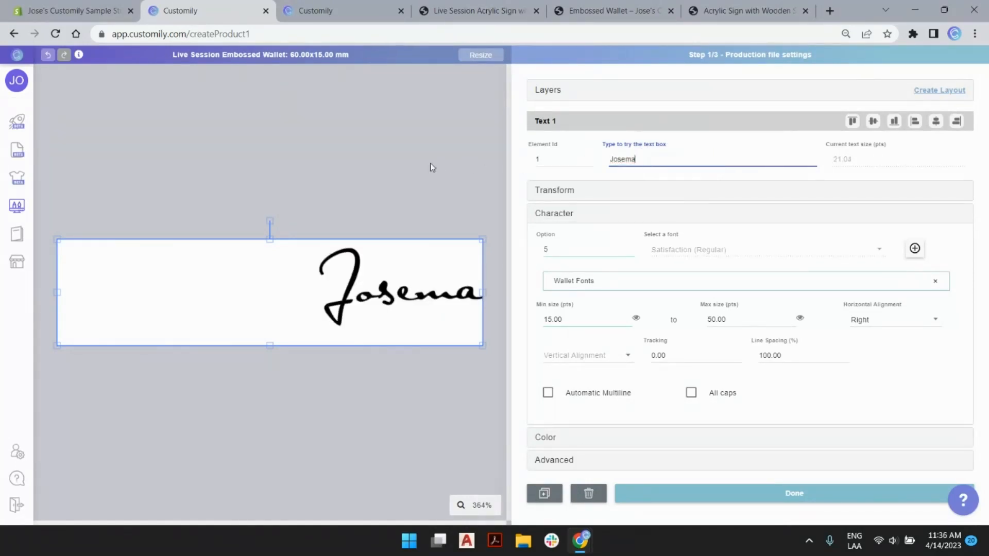
{"action": "left_click", "coordinate": [419, 163]}
{"action": "left_click", "coordinate": [399, 329]}
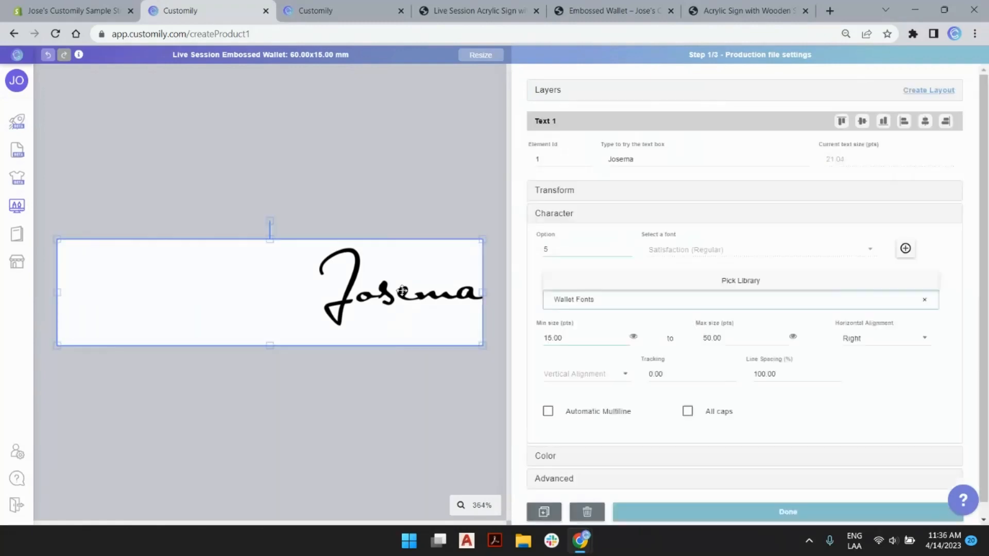
{"action": "left_click", "coordinate": [384, 217]}
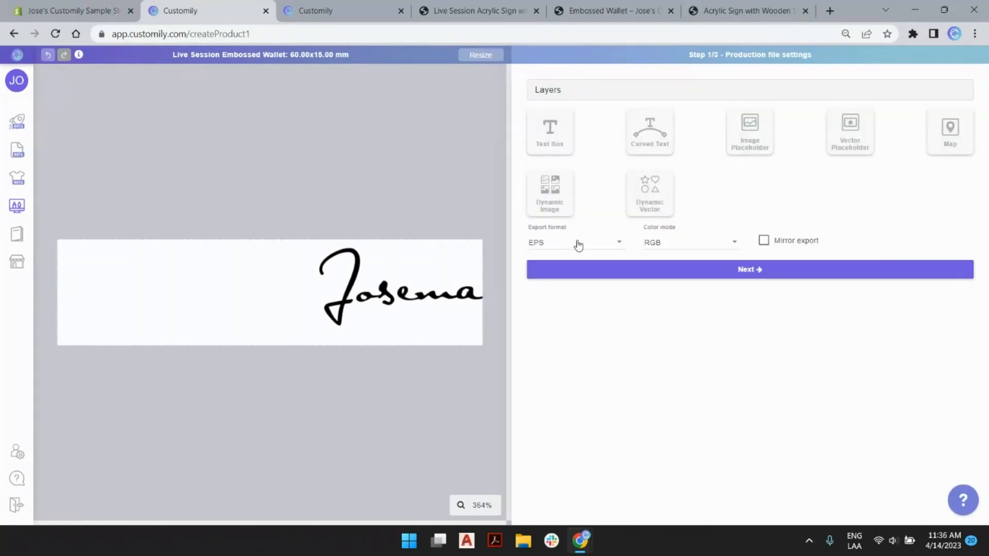
- Set the production file's export format to PDF and keep the color mode at RGB
{"action": "left_click", "coordinate": [571, 241]}
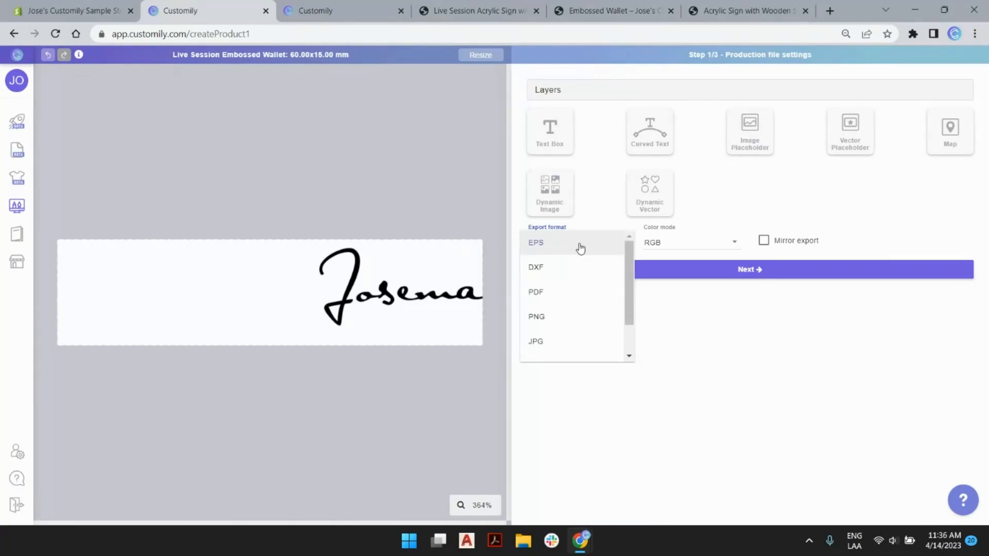
{"action": "left_click", "coordinate": [543, 290]}
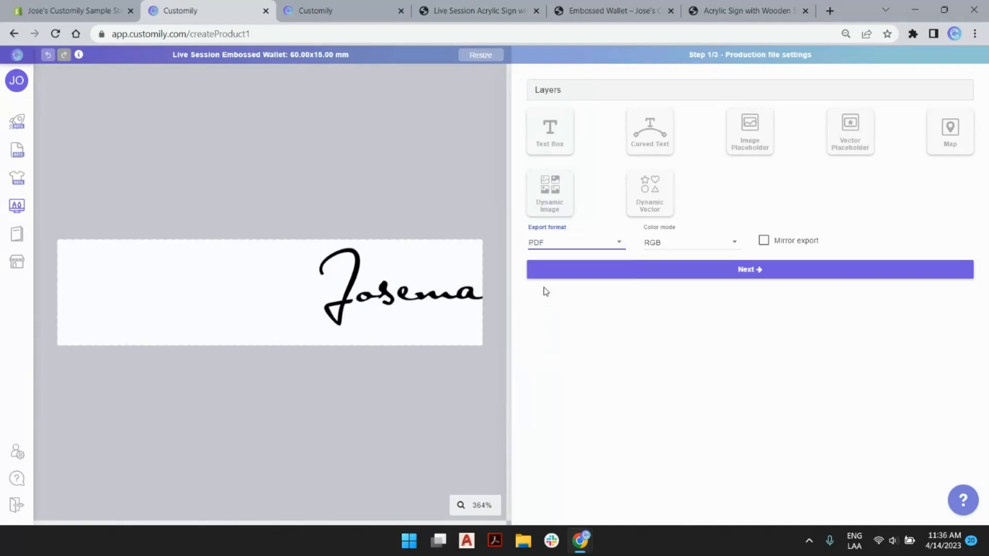
{"action": "left_click", "coordinate": [673, 245]}
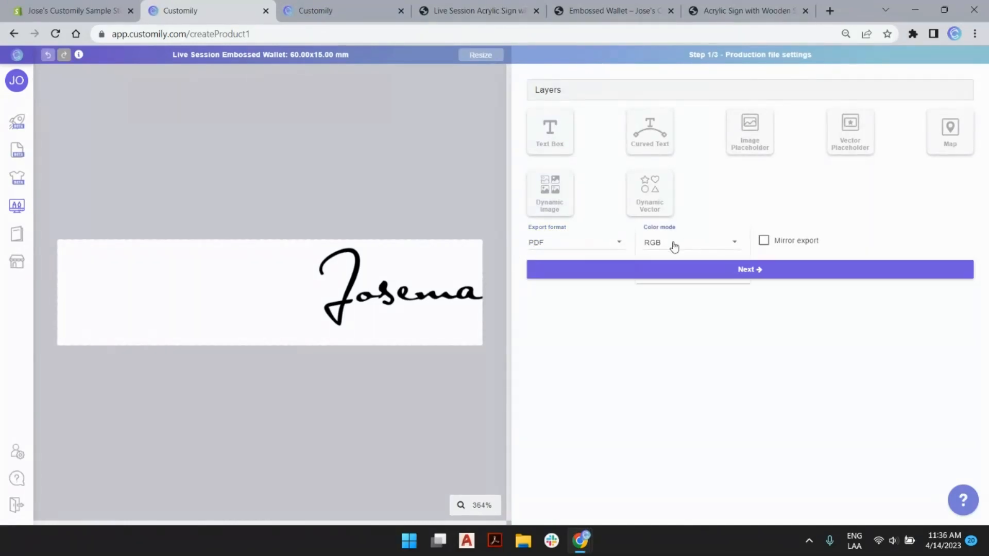
{"action": "left_click", "coordinate": [704, 215]}
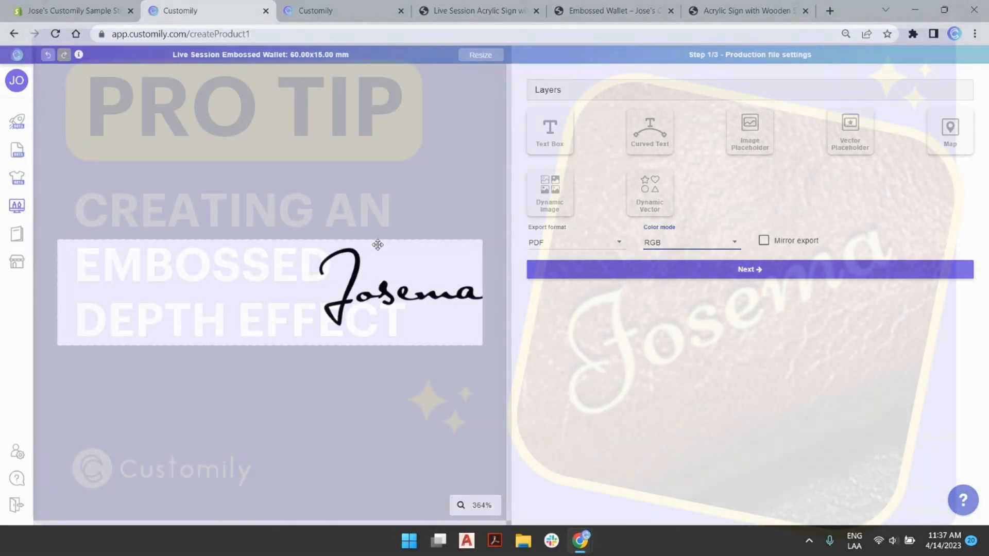
- Switch to the store's Embossed Wallet page and examine the embossed lettering in the enlarged product preview
{"action": "left_click", "coordinate": [377, 245]}
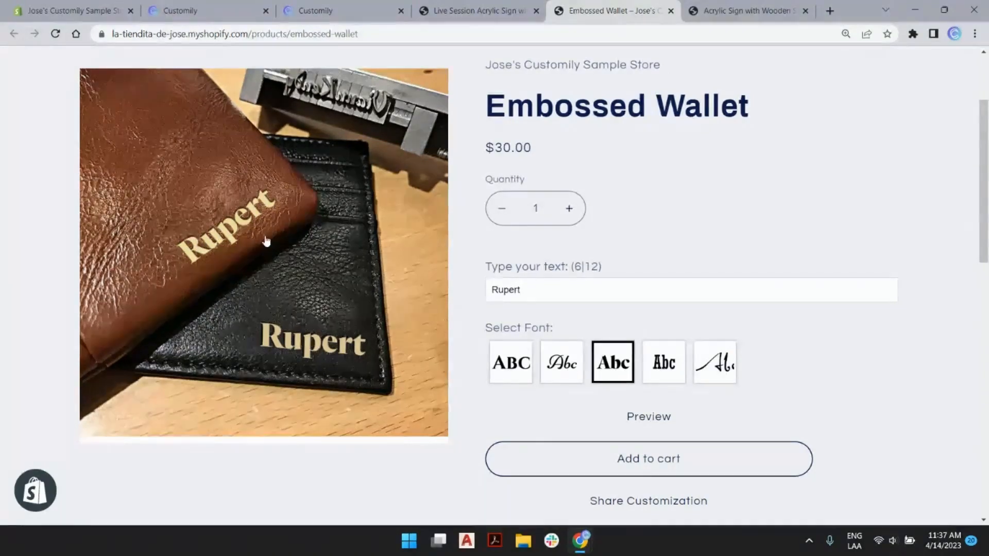
{"action": "left_click", "coordinate": [280, 249]}
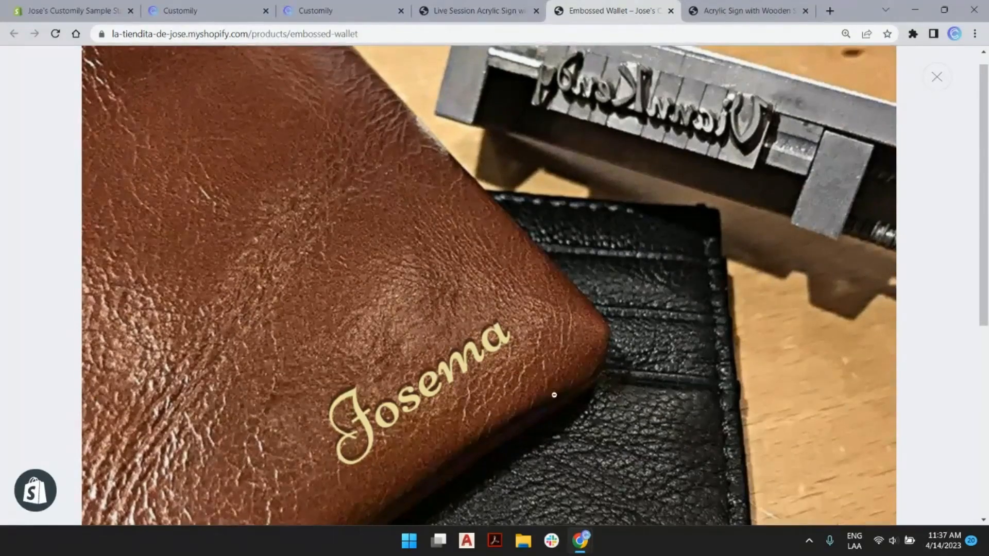
{"action": "scroll", "coordinate": [553, 396], "scroll_direction": "down", "scroll_amount": 5}
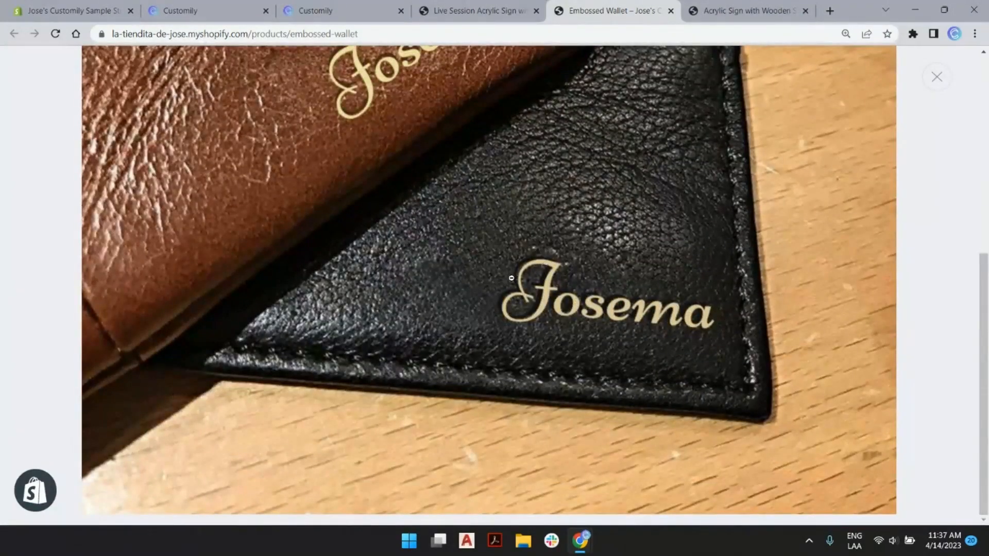
{"action": "scroll", "coordinate": [499, 253], "scroll_direction": "up", "scroll_amount": 3}
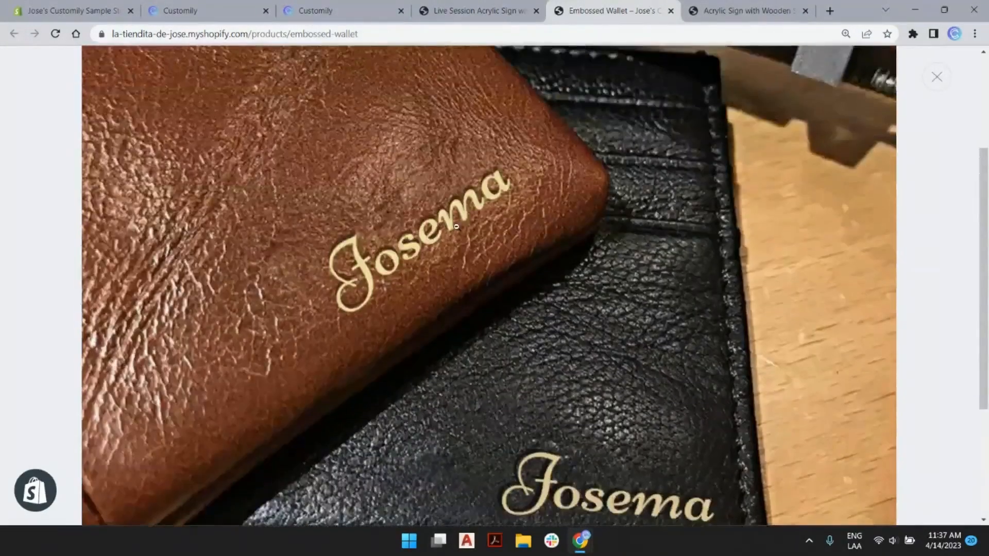
{"action": "left_click", "coordinate": [443, 247]}
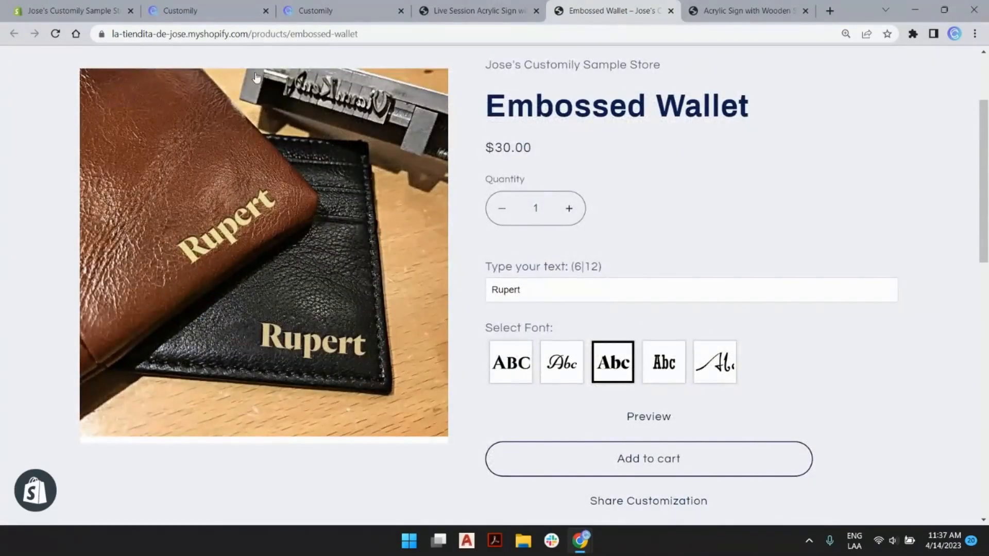
- Return to the Customily template and set the text box's Wallet Fonts option to 4
{"action": "left_click", "coordinate": [192, 7]}
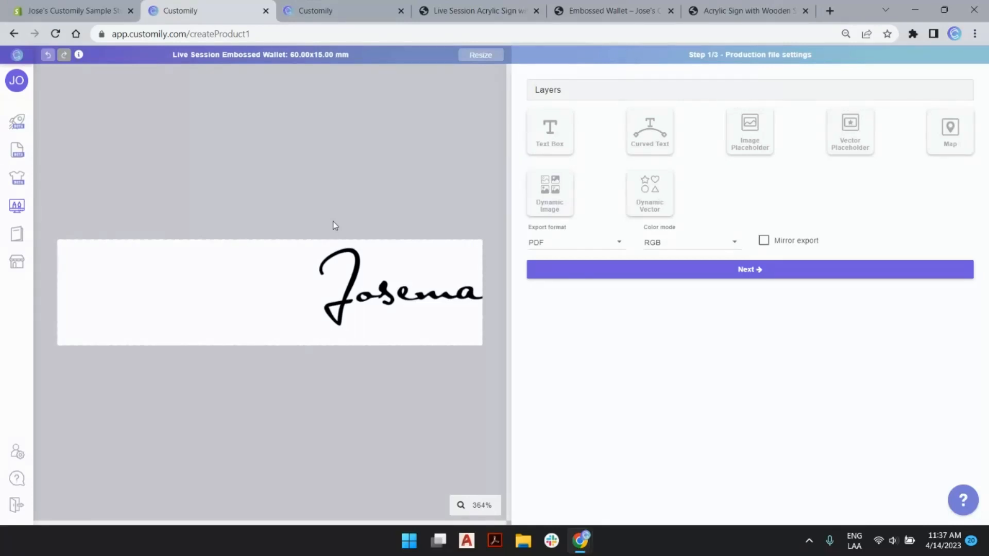
{"action": "left_click", "coordinate": [353, 258]}
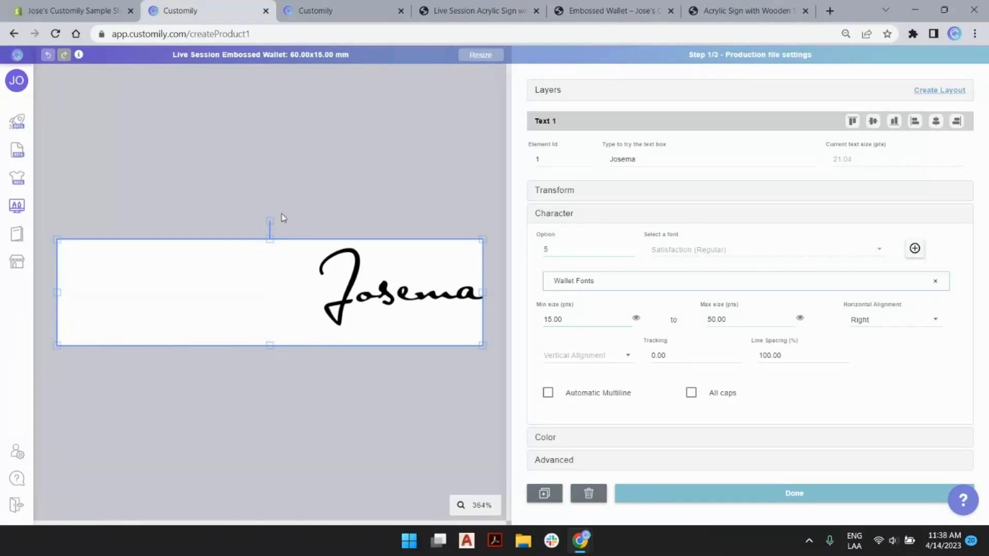
{"action": "left_click", "coordinate": [557, 217]}
{"action": "left_click", "coordinate": [560, 214]}
{"action": "left_click", "coordinate": [375, 155]}
{"action": "left_click", "coordinate": [398, 265]}
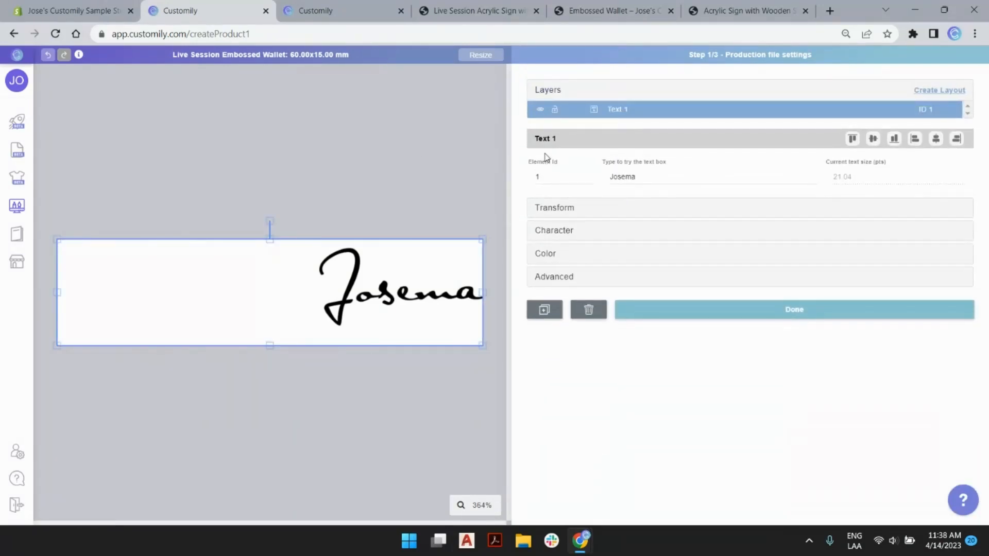
{"action": "left_click", "coordinate": [572, 227]}
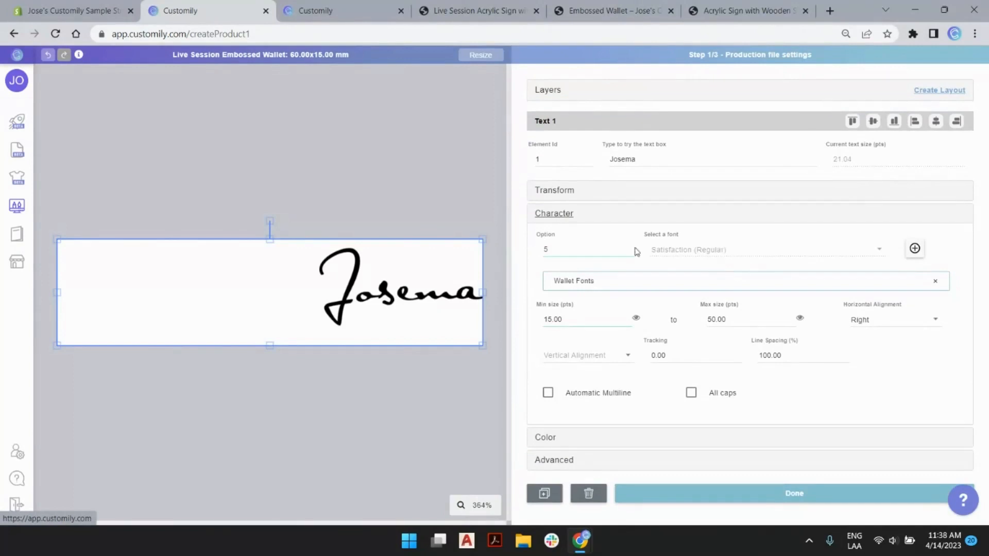
{"action": "left_click", "coordinate": [630, 252]}
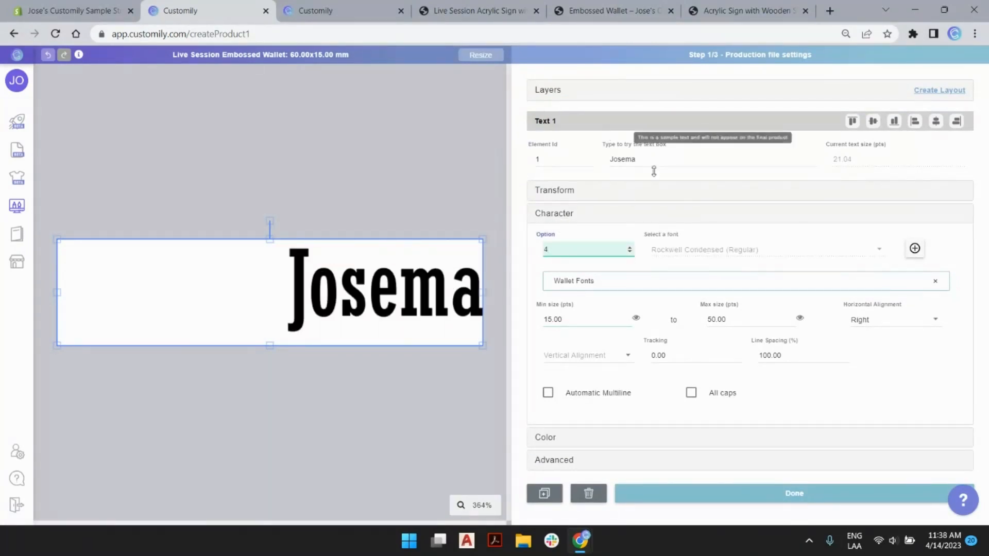
{"action": "left_click", "coordinate": [459, 177]}
- Try a maximum text size of 20 pts on the text box and restore the maximum to 50 pts
{"action": "left_click", "coordinate": [416, 279]}
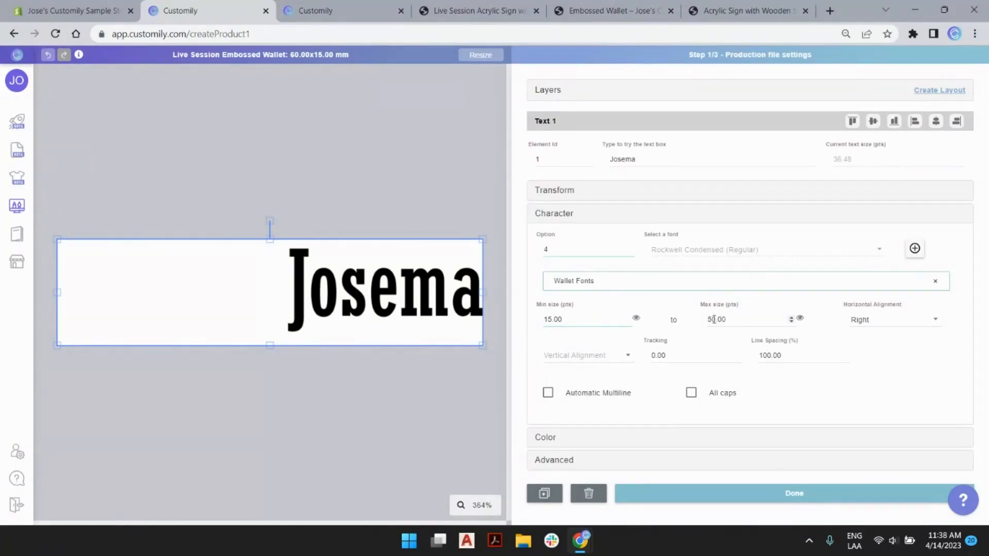
{"action": "left_click_drag", "start_coordinate": [733, 320], "coordinate": [680, 320]}
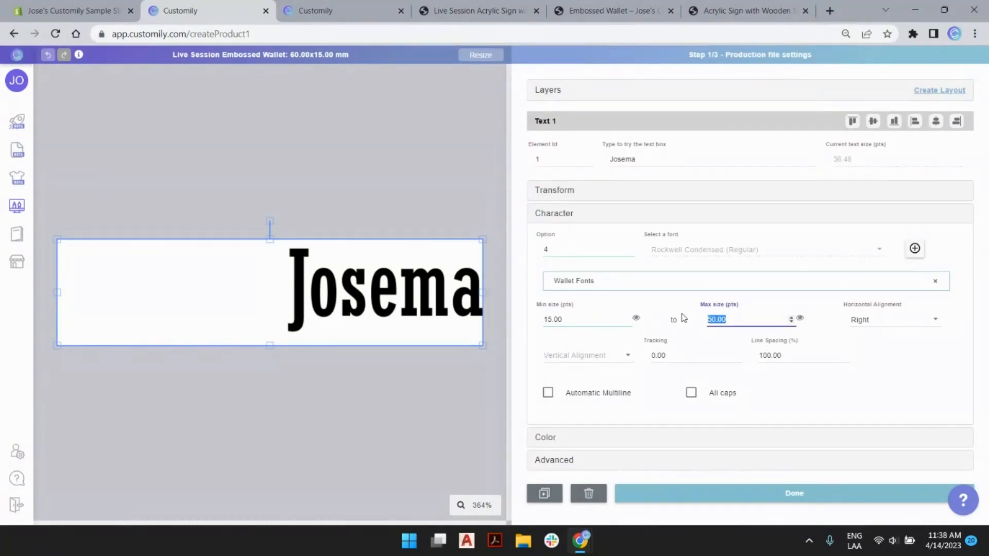
{"action": "type", "text": "20"}
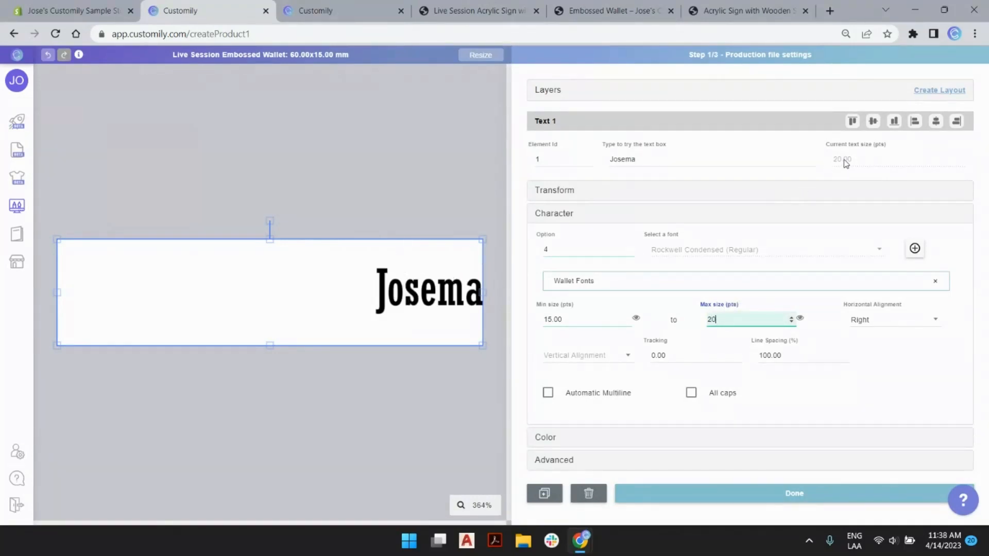
{"action": "key", "text": "ctrl+a"}
{"action": "type", "text": "50"}
{"action": "left_click", "coordinate": [431, 205]}
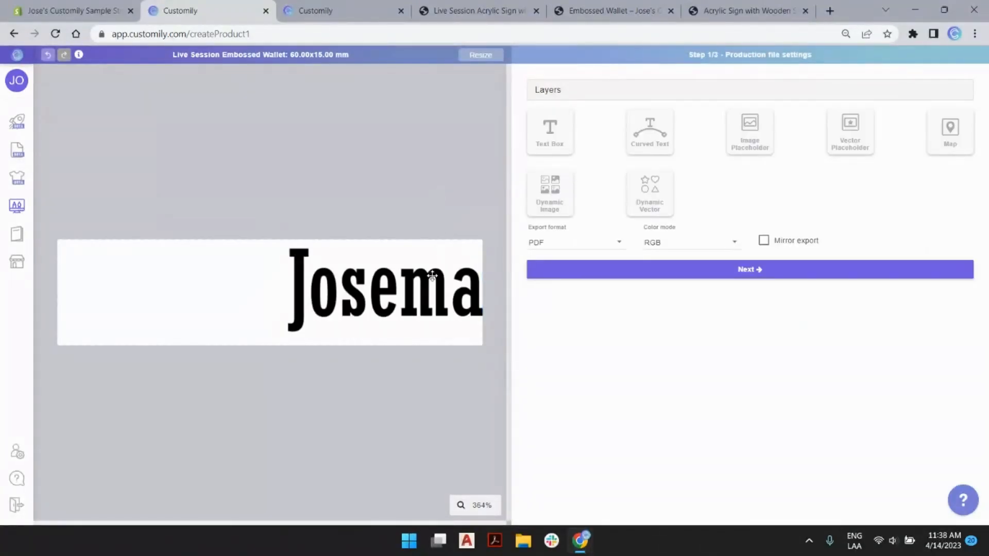
- Preview the sample text in Wallet Fonts options 3 and 2
{"action": "left_click", "coordinate": [427, 267]}
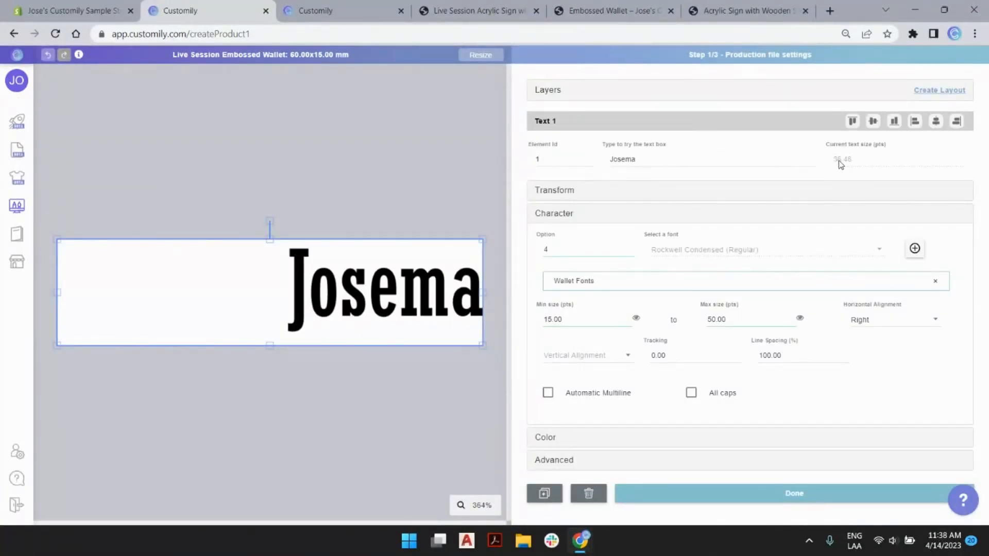
{"action": "left_click", "coordinate": [629, 252]}
{"action": "left_click", "coordinate": [367, 179]}
{"action": "left_click", "coordinate": [407, 250]}
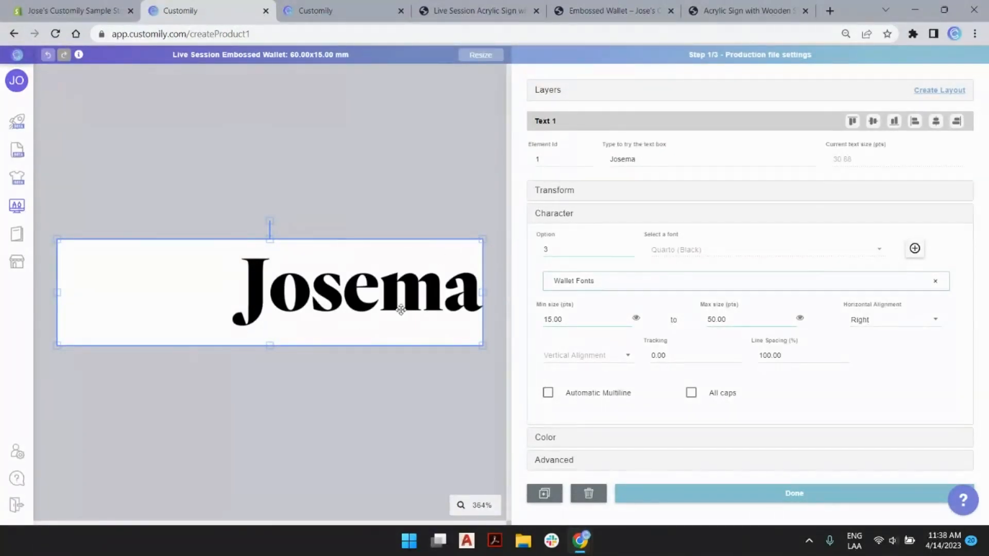
{"action": "left_click", "coordinate": [629, 253]}
{"action": "left_click", "coordinate": [439, 209]}
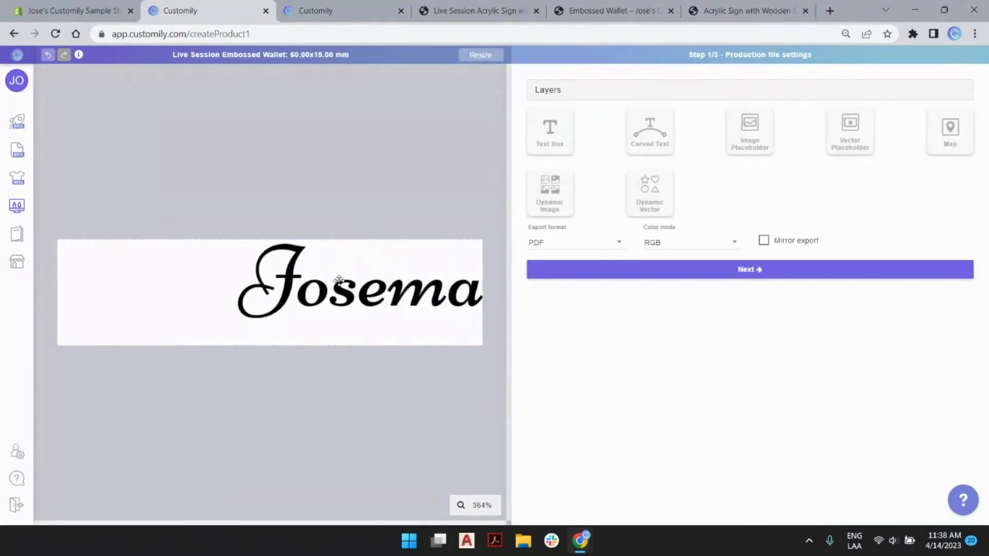
- Set the text box's vertical alignment to Center
{"action": "left_click", "coordinate": [339, 281]}
{"action": "left_click", "coordinate": [601, 360]}
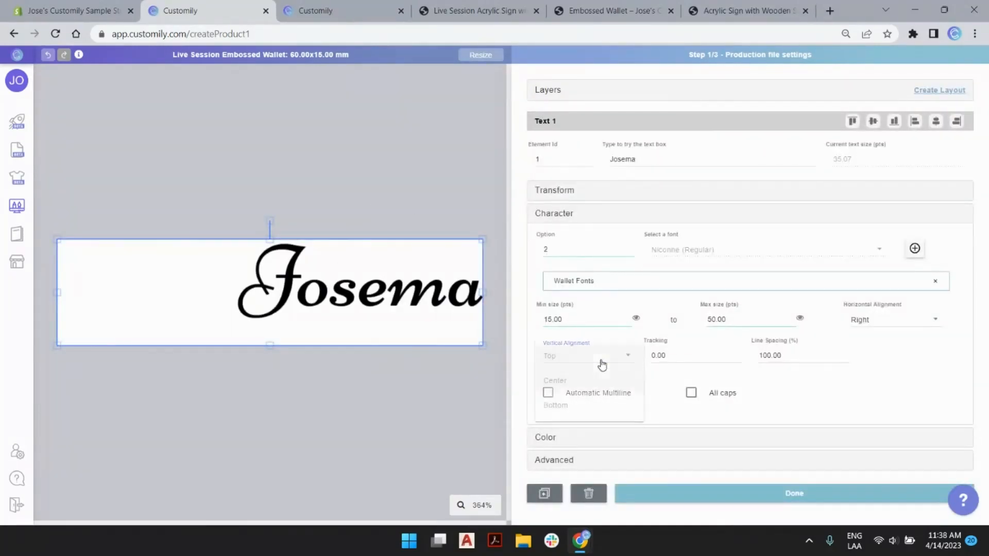
{"action": "left_click", "coordinate": [581, 380]}
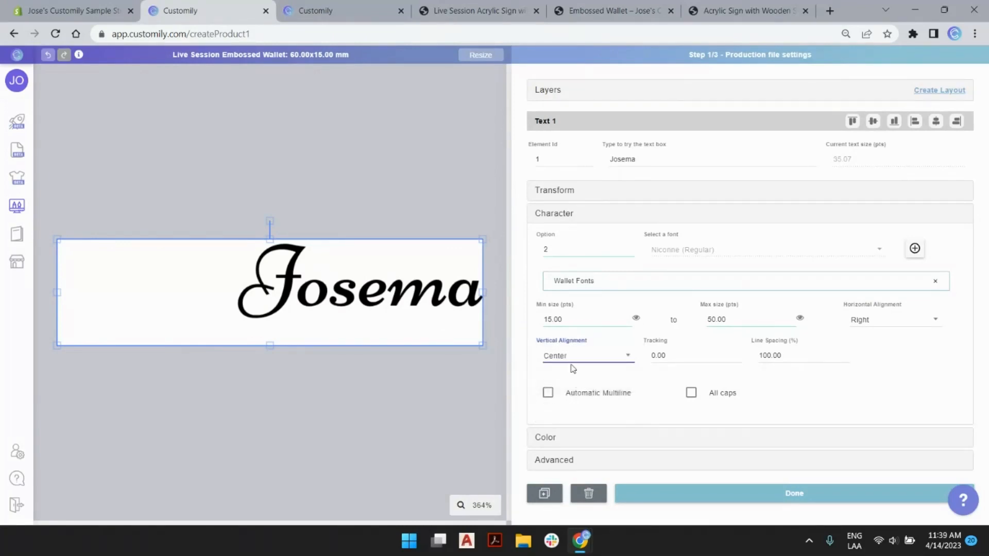
{"action": "left_click", "coordinate": [407, 195]}
- Set the text box's Wallet Fonts option to 1 and check the sample text in that font
{"action": "left_click", "coordinate": [307, 294]}
{"action": "left_click", "coordinate": [630, 252]}
{"action": "left_click", "coordinate": [425, 187]}
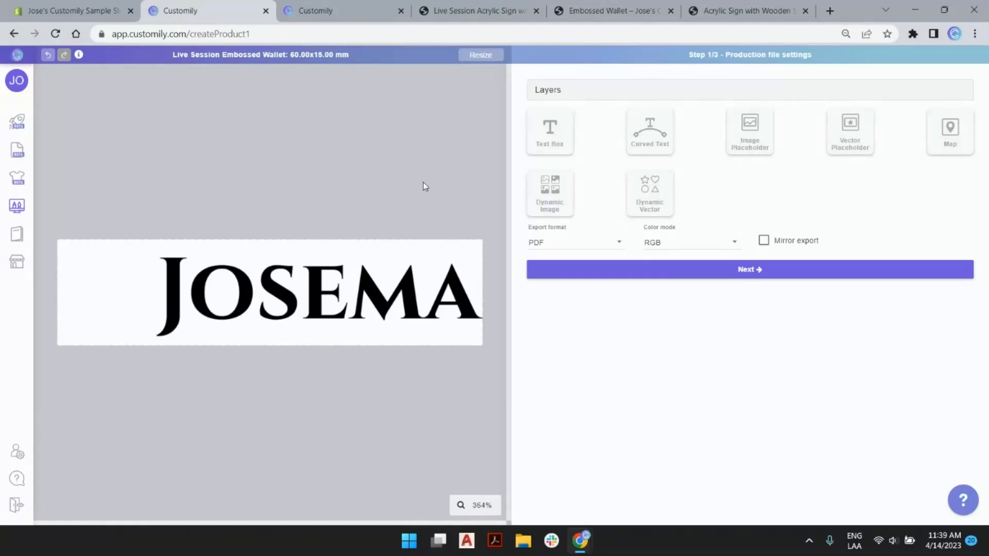
{"action": "left_click", "coordinate": [385, 298]}
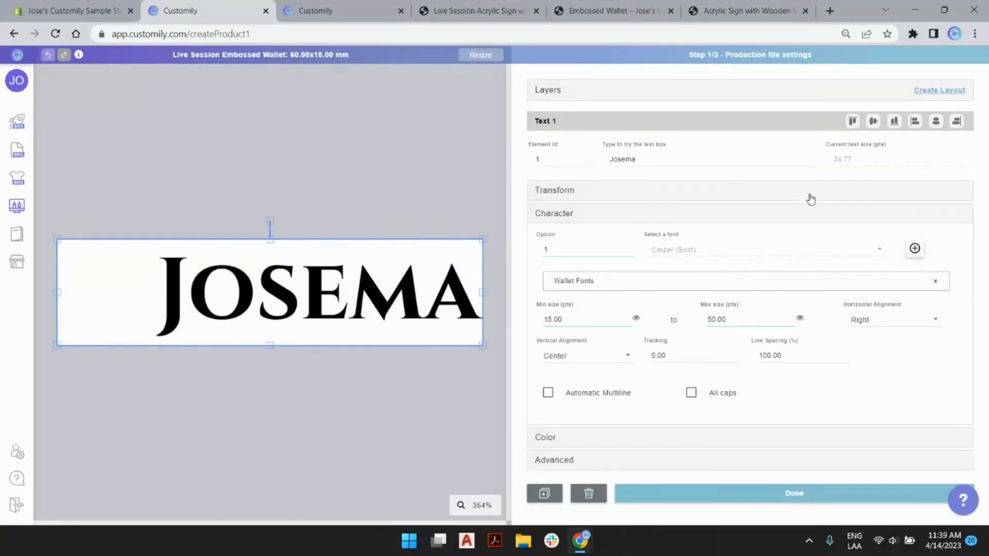
- Preview the text at its minimum size and test the text box by appending "woihwowoufbwubfwubfwu" to the sample text
{"action": "left_click", "coordinate": [636, 318]}
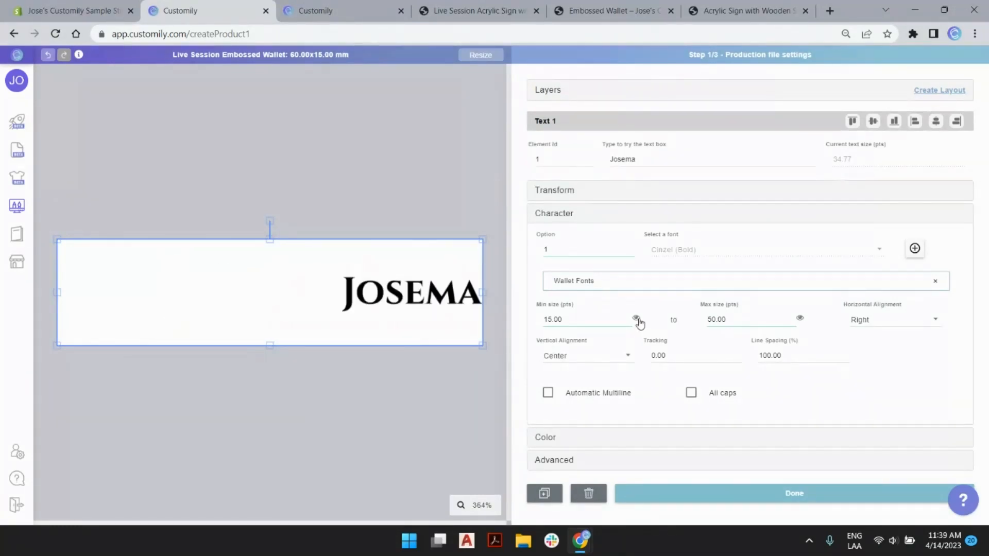
{"action": "left_click", "coordinate": [652, 161]}
{"action": "left_click", "coordinate": [666, 160]}
{"action": "type", "text": "woihwowoufbwubfwubfwu"}
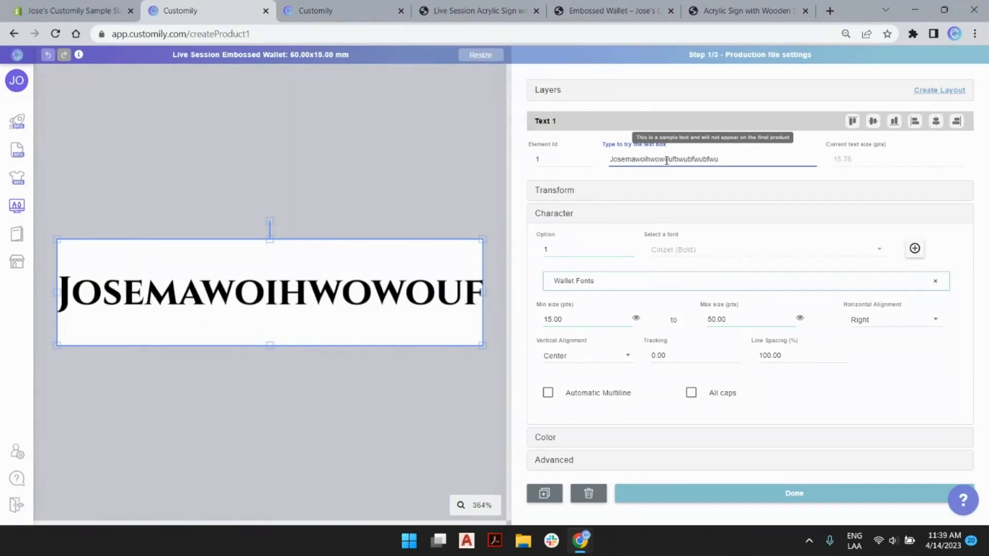
- Remove the extra test characters from the sample text, leaving only the original name
{"action": "left_click_drag", "start_coordinate": [666, 160], "coordinate": [762, 167]}
{"action": "key", "text": "BackSpace"}
{"action": "key", "text": "BackSpace"}
{"action": "key", "text": "BackSpace"}
{"action": "key", "text": "BackSpace"}
{"action": "key", "text": "BackSpace"}
{"action": "key", "text": "BackSpace"}
{"action": "key", "text": "BackSpace"}
{"action": "key", "text": "BackSpace"}
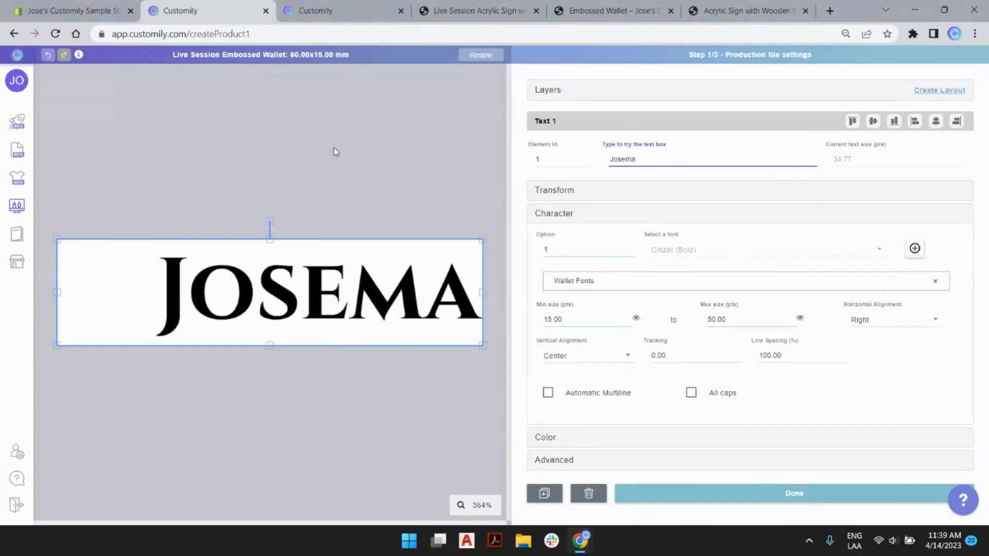
- Set the text box's font option to 5, Satisfaction (Regular), from the Wallet Fonts library
{"action": "left_click", "coordinate": [336, 152]}
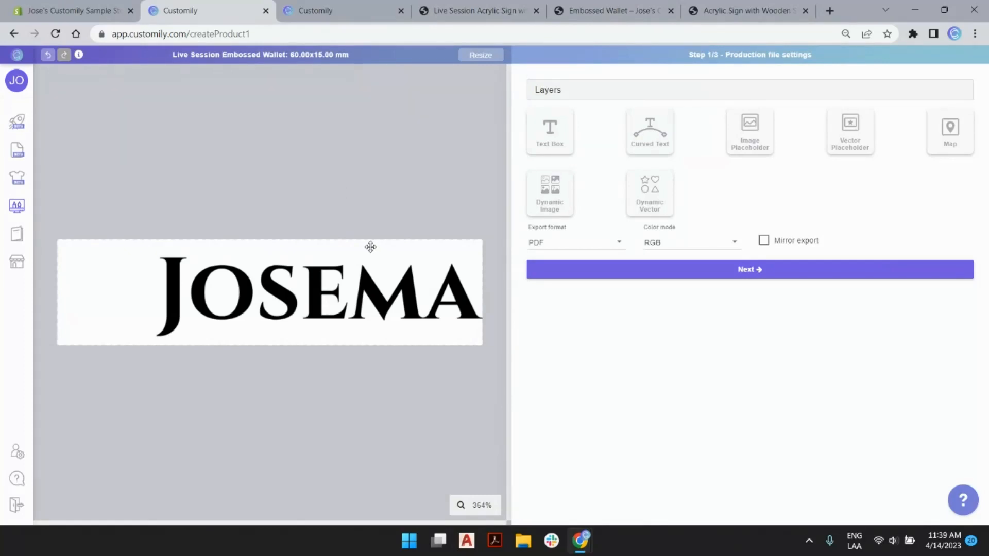
{"action": "left_click", "coordinate": [340, 256]}
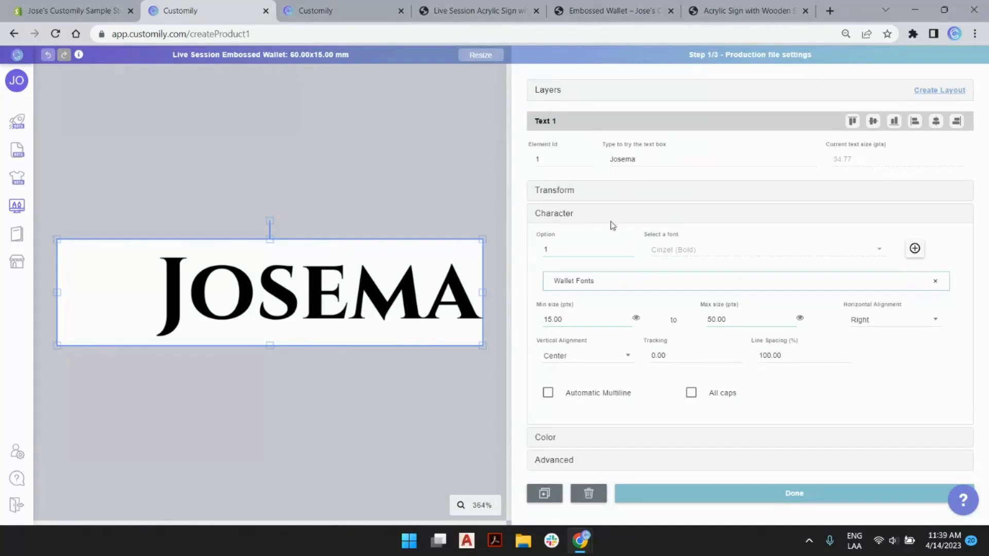
{"action": "left_click", "coordinate": [629, 247]}
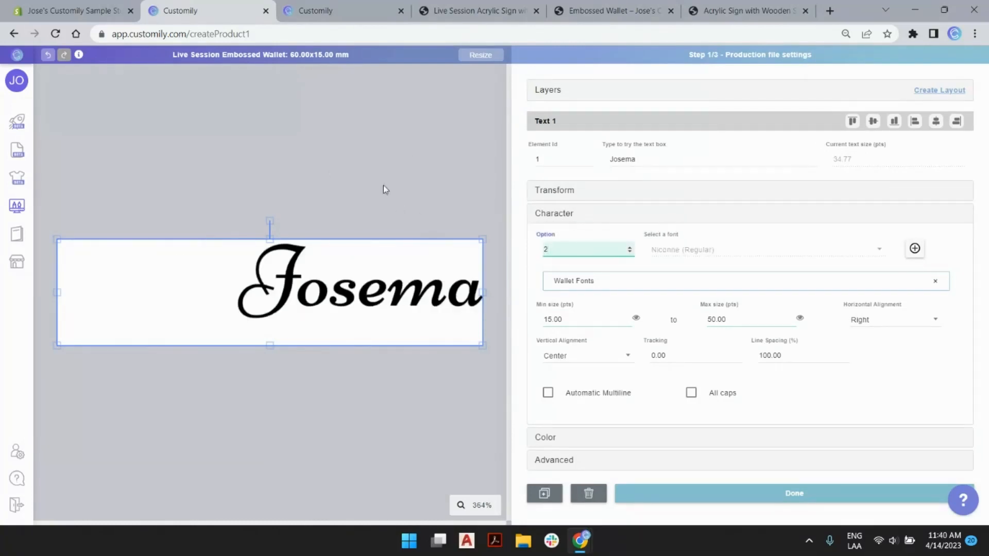
{"action": "left_click", "coordinate": [629, 247]}
{"action": "left_click", "coordinate": [629, 248]}
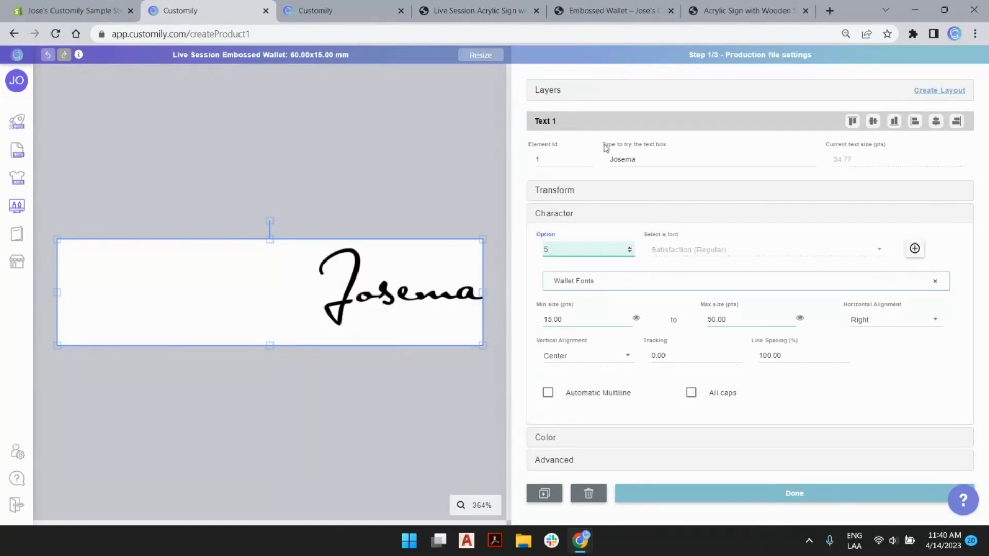
- Rename the Text 1 layer as "Enter your Name"
{"action": "left_click", "coordinate": [548, 91]}
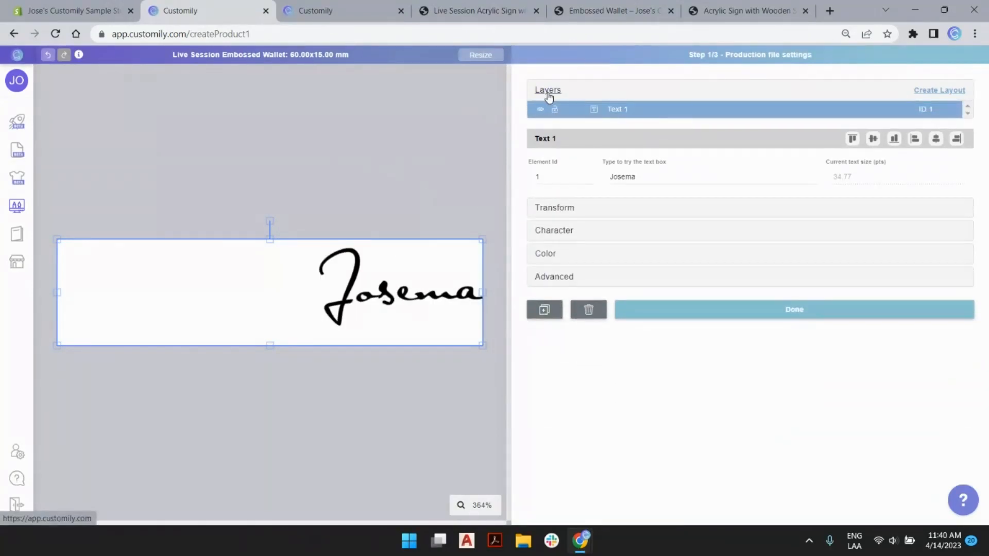
{"action": "double_click", "coordinate": [629, 110]}
{"action": "triple_click", "coordinate": [620, 109]}
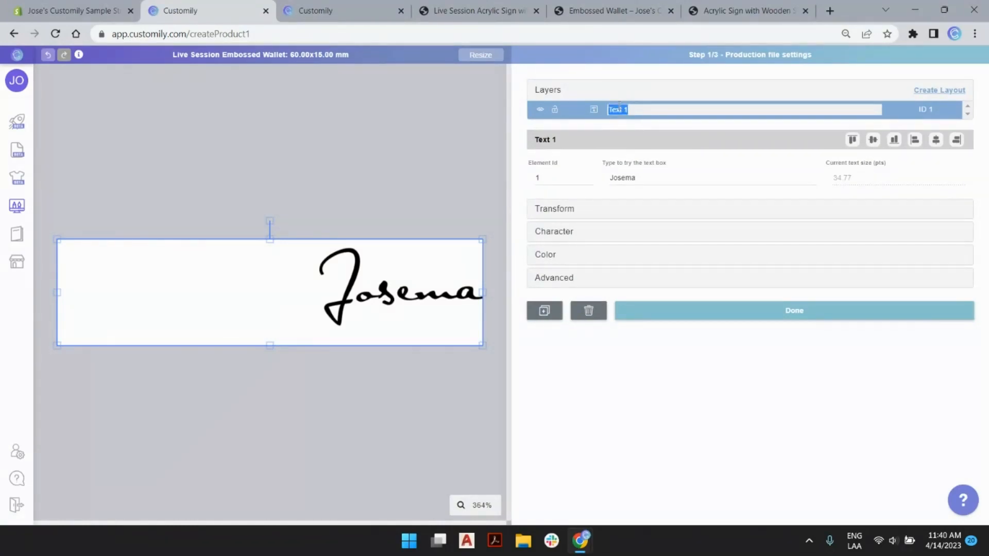
{"action": "type", "text": "Enter youtr"}
{"action": "key", "text": "BackSpace"}
{"action": "key", "text": "Return"}
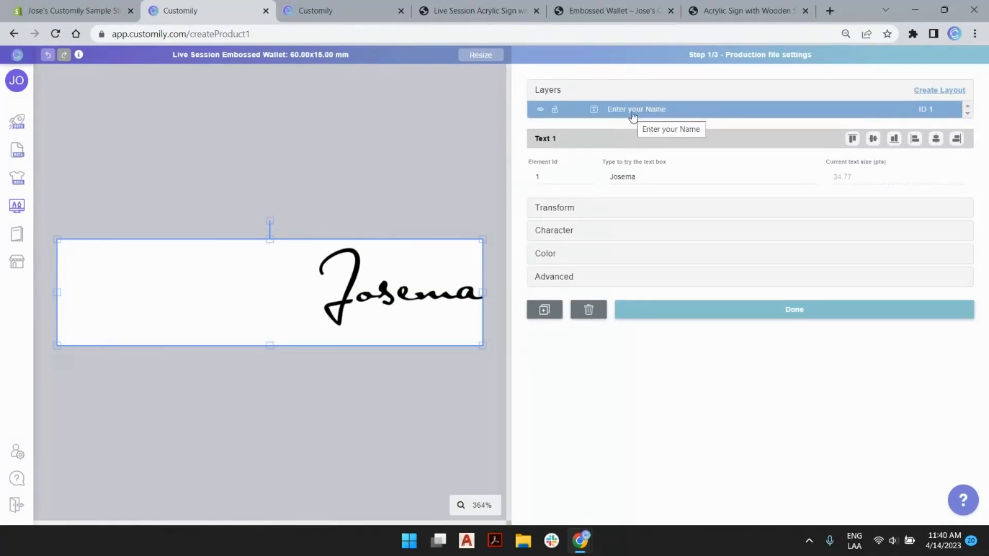
- Examine the customization fields and mockup on the Embossed Wallet store page, and return to the template editor
{"action": "left_click", "coordinate": [608, 10]}
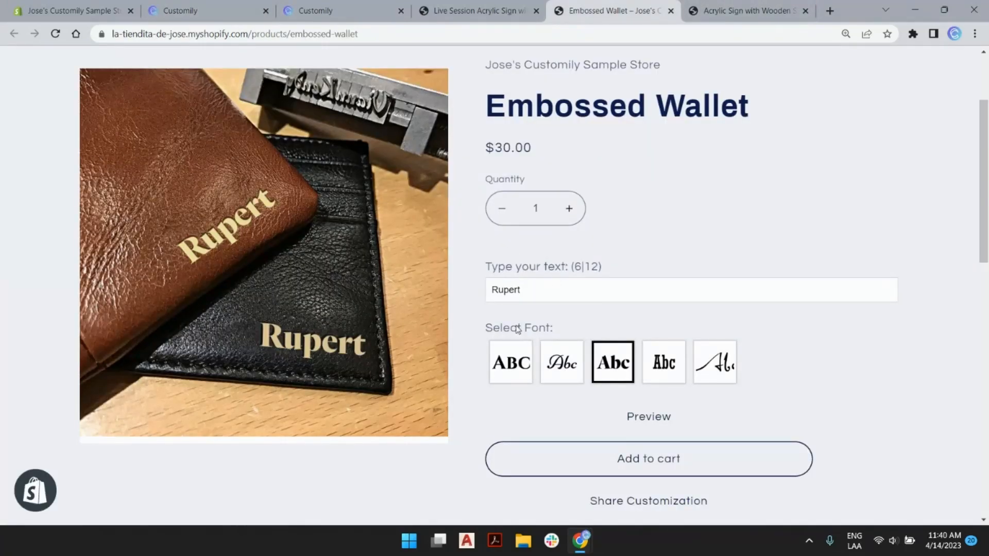
{"action": "left_click", "coordinate": [227, 11]}
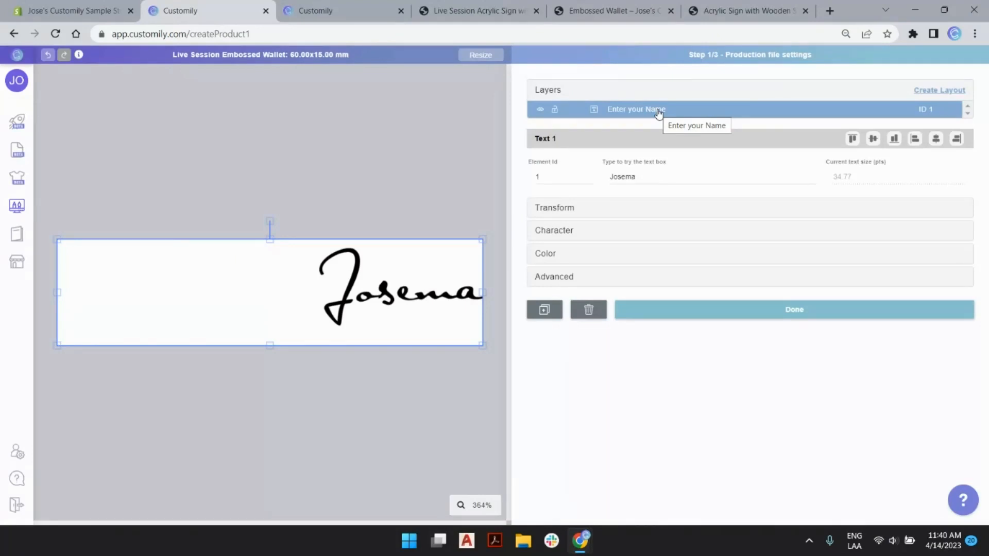
- Duplicate the "Enter your Name" text layer and rename the copy as "Emboss shadow"
{"action": "left_click", "coordinate": [541, 310]}
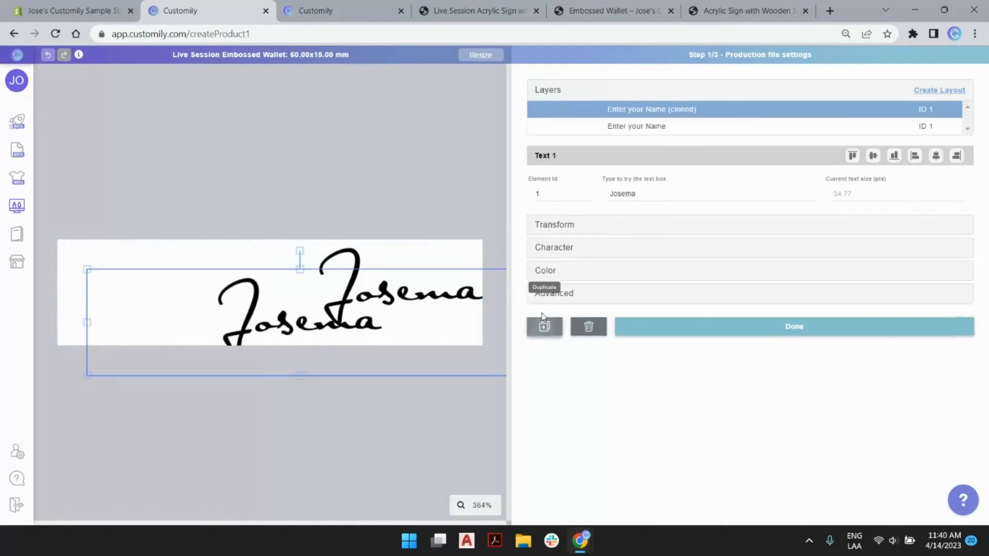
{"action": "double_click", "coordinate": [680, 110]}
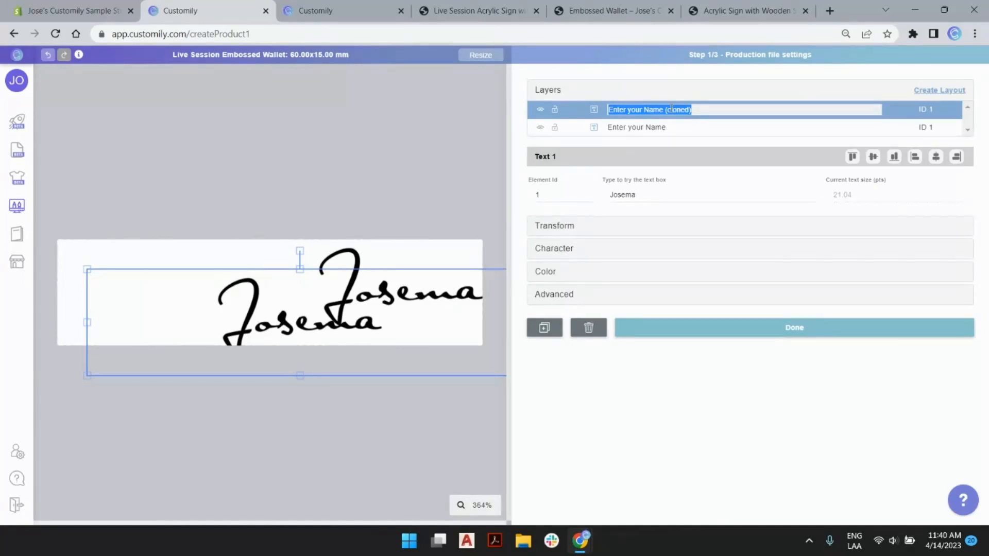
{"action": "type", "text": "Embo"}
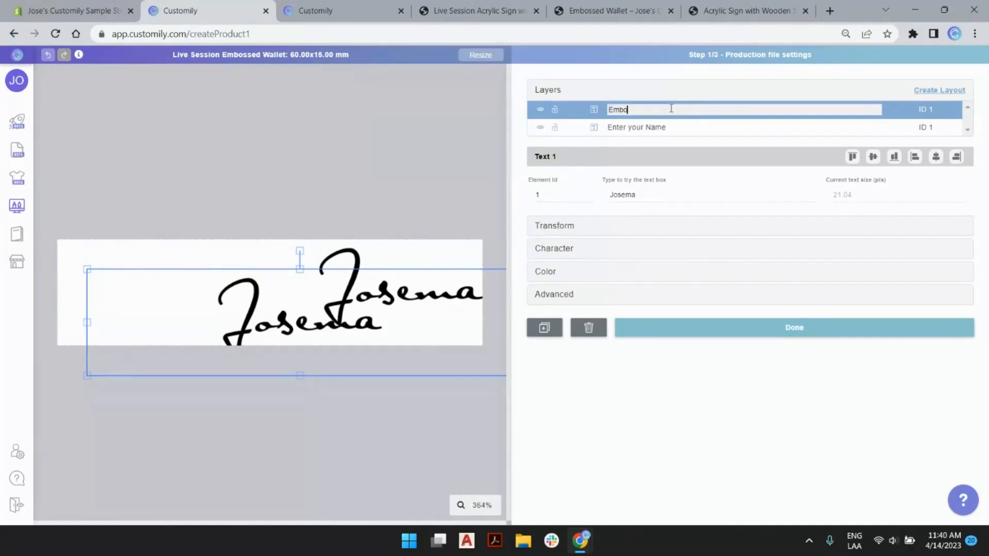
{"action": "type", "text": "ss shadow"}
{"action": "key", "text": "Return"}
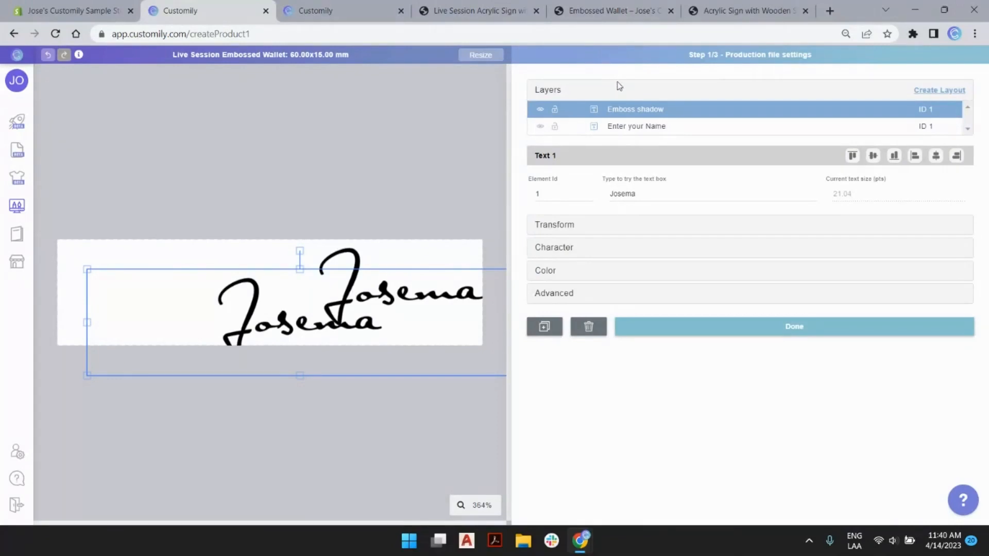
- Add "Brown" to the front of the duplicated layer's name so it reads "Brown Emboss shadow"
{"action": "double_click", "coordinate": [650, 109]}
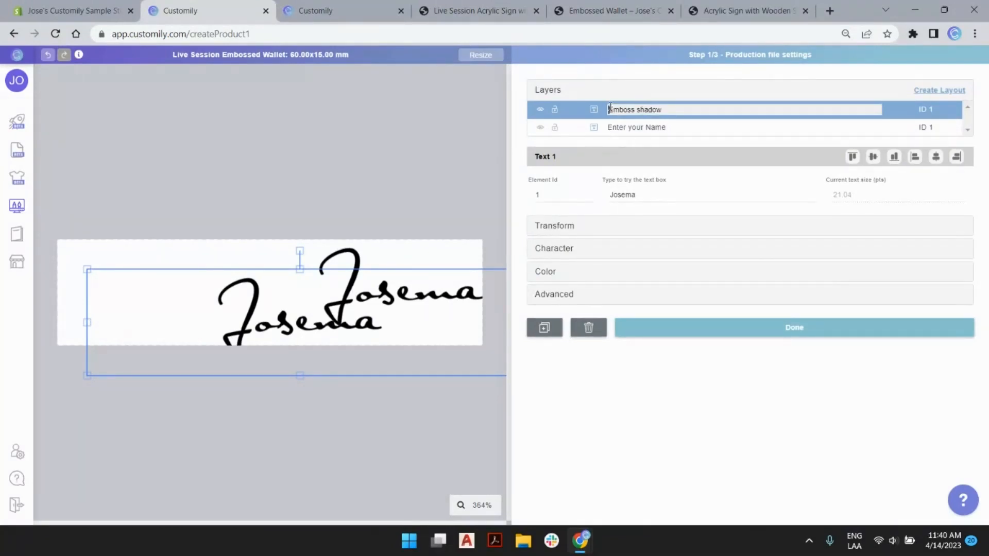
{"action": "left_click", "coordinate": [610, 109]}
{"action": "type", "text": "Brown"}
{"action": "key", "text": "Return"}
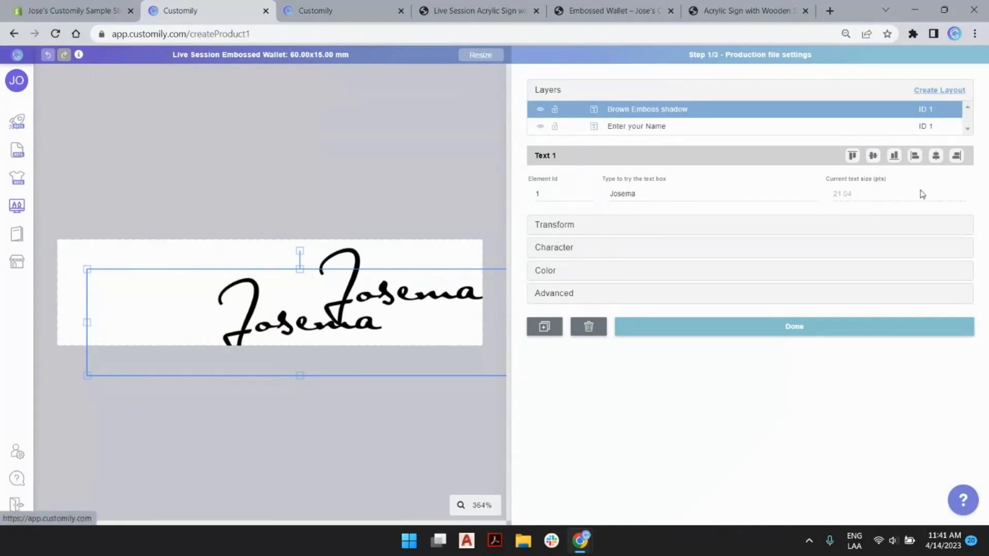
- Center the Brown Emboss shadow text box on the canvas both ways and reapply Right horizontal alignment to its text
{"action": "left_click", "coordinate": [935, 155]}
{"action": "left_click", "coordinate": [873, 155]}
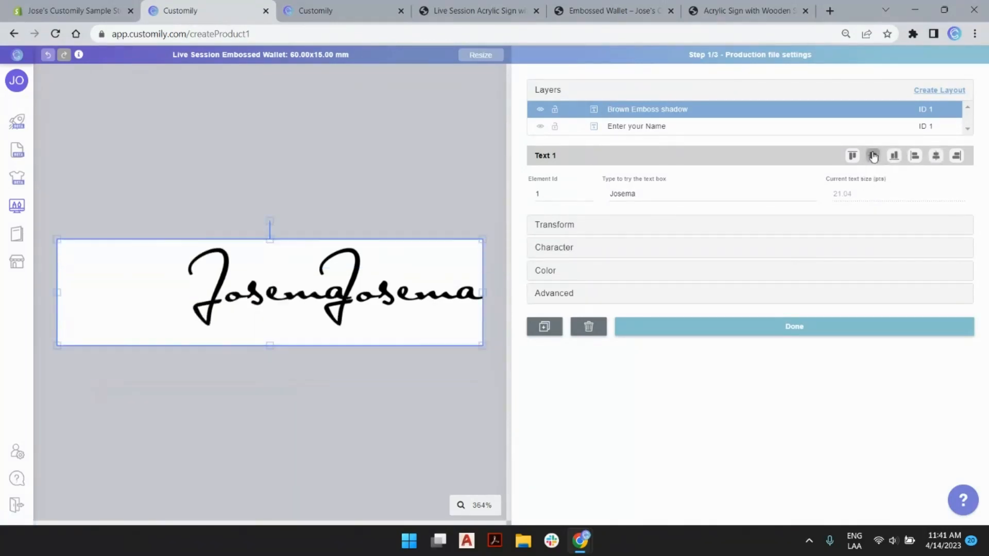
{"action": "left_click", "coordinate": [570, 249]}
{"action": "left_click", "coordinate": [929, 322]}
{"action": "left_click", "coordinate": [905, 346]}
{"action": "left_click", "coordinate": [898, 320]}
{"action": "left_click", "coordinate": [858, 295]}
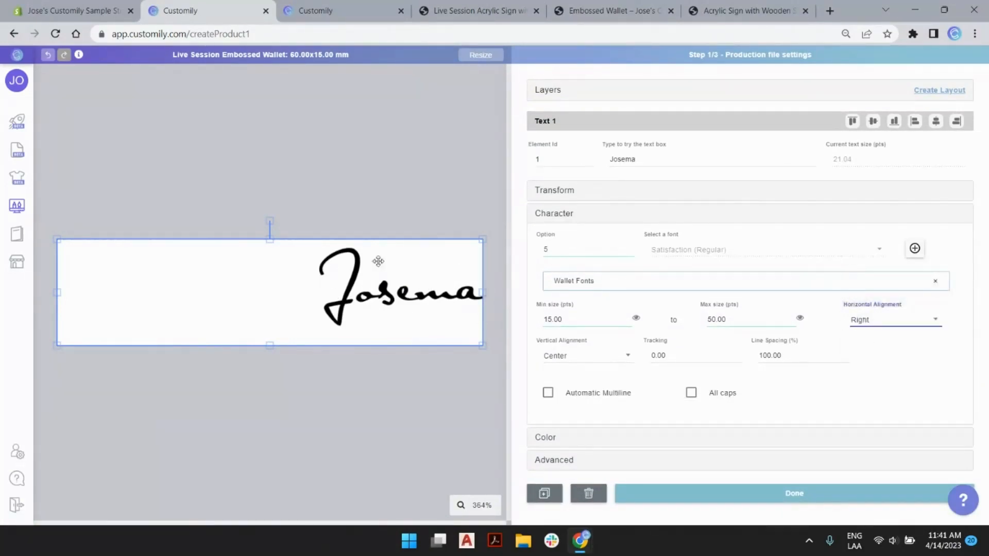
- Hide the Brown Emboss shadow layer and duplicate it
{"action": "left_click", "coordinate": [547, 91]}
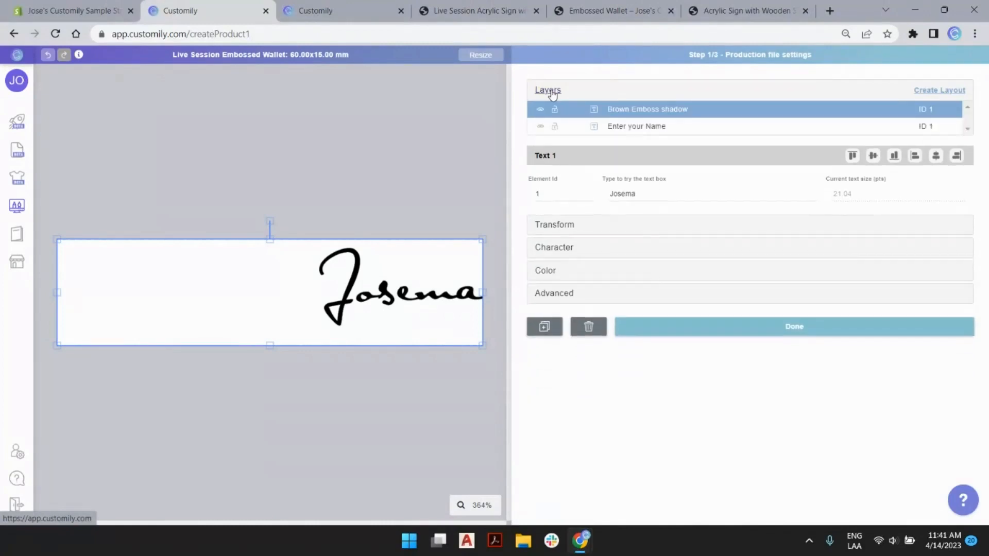
{"action": "left_click", "coordinate": [527, 116]}
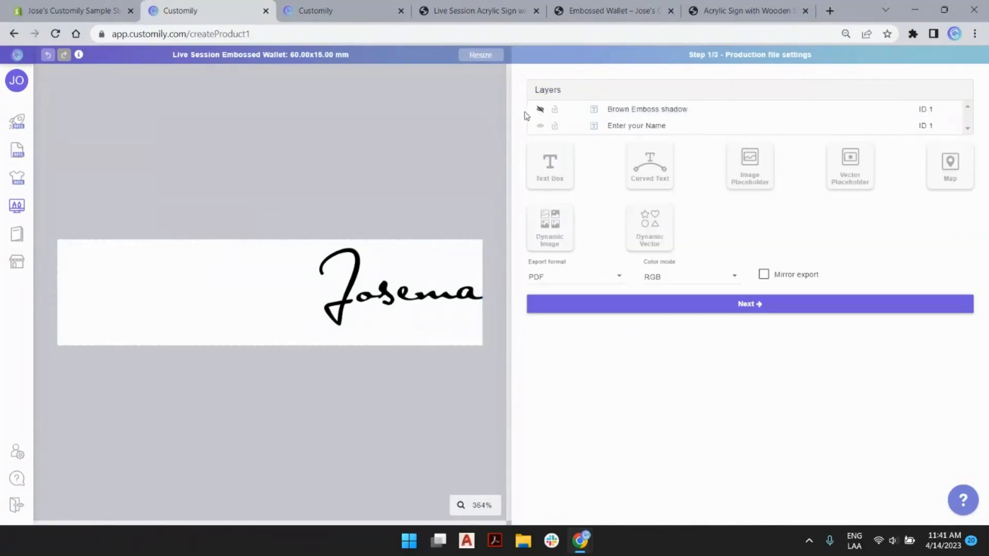
{"action": "left_click", "coordinate": [624, 117]}
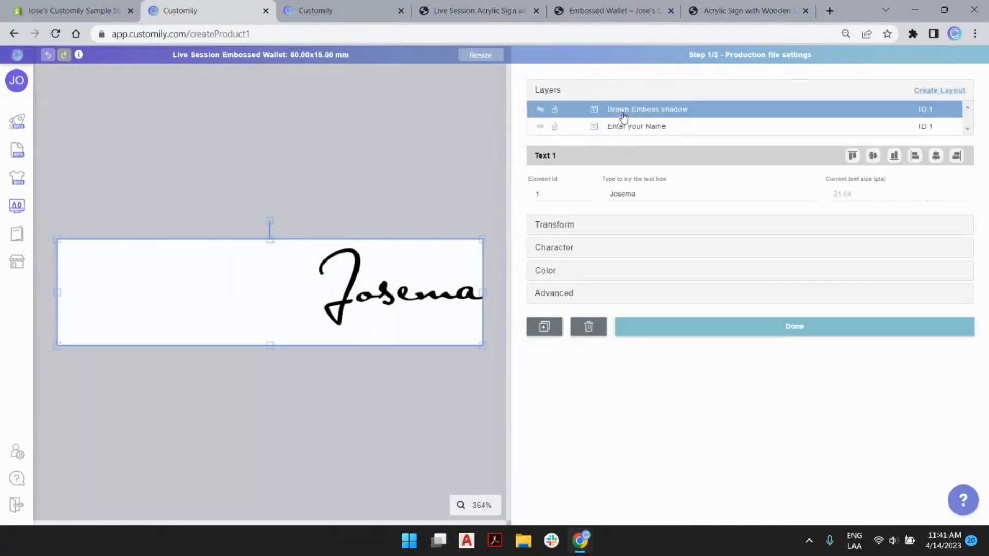
{"action": "left_click", "coordinate": [548, 330]}
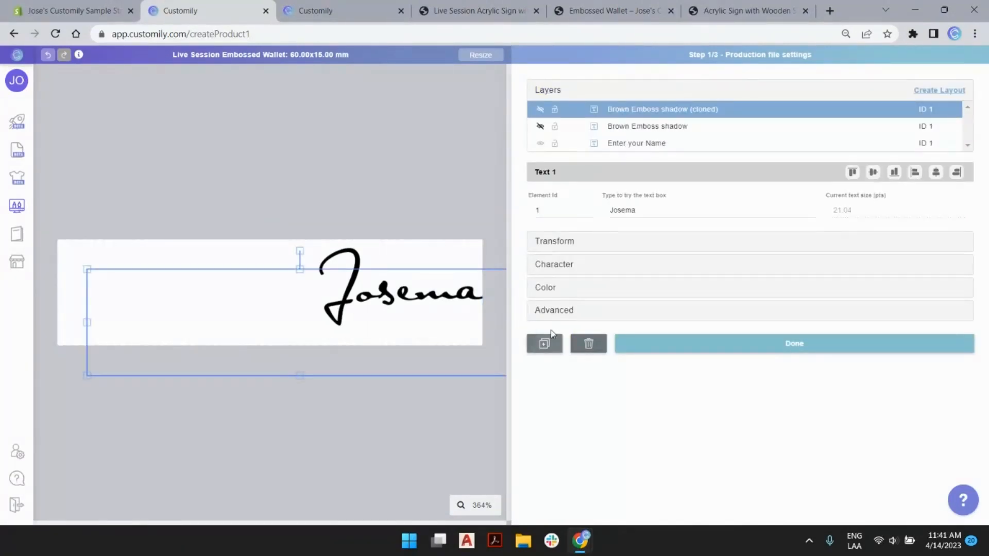
- Rename the cloned Brown Emboss shadow layer as "Black Emboss shadow"
{"action": "double_click", "coordinate": [614, 109]}
{"action": "double_click", "coordinate": [611, 109]}
{"action": "type", "text": "Black"}
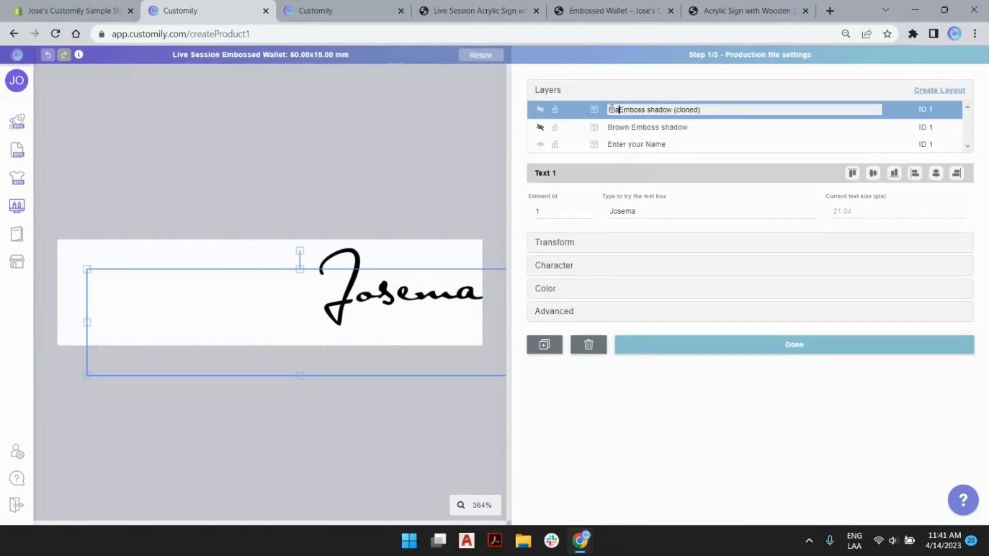
{"action": "left_click_drag", "start_coordinate": [681, 110], "coordinate": [724, 109]}
{"action": "key", "text": "BackSpace"}
{"action": "key", "text": "Return"}
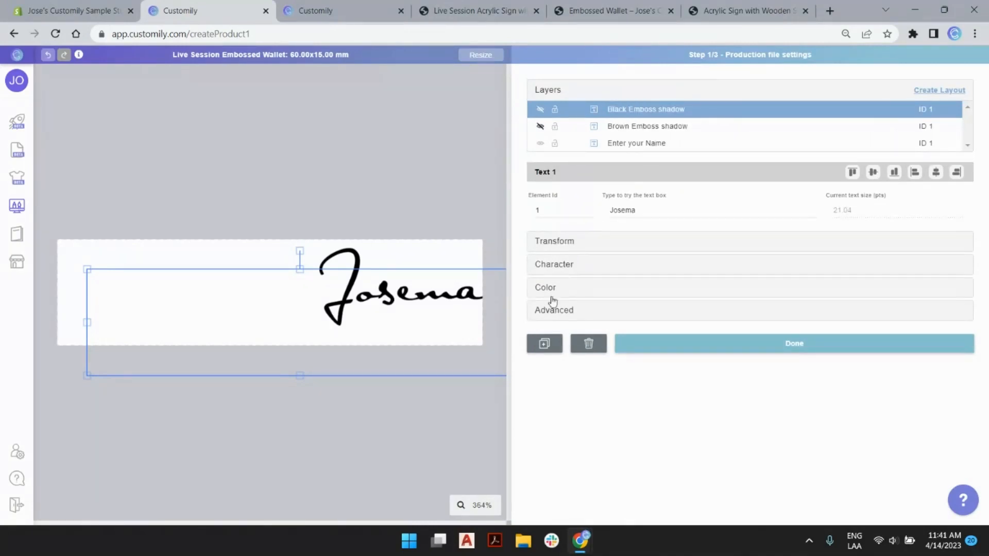
- Duplicate the Black Emboss shadow layer and rename the copy as "Black Text Copy"
{"action": "left_click", "coordinate": [555, 345]}
{"action": "left_click_drag", "start_coordinate": [651, 114], "coordinate": [716, 112]}
{"action": "double_click", "coordinate": [642, 109]}
{"action": "type", "text": "Text Copy"}
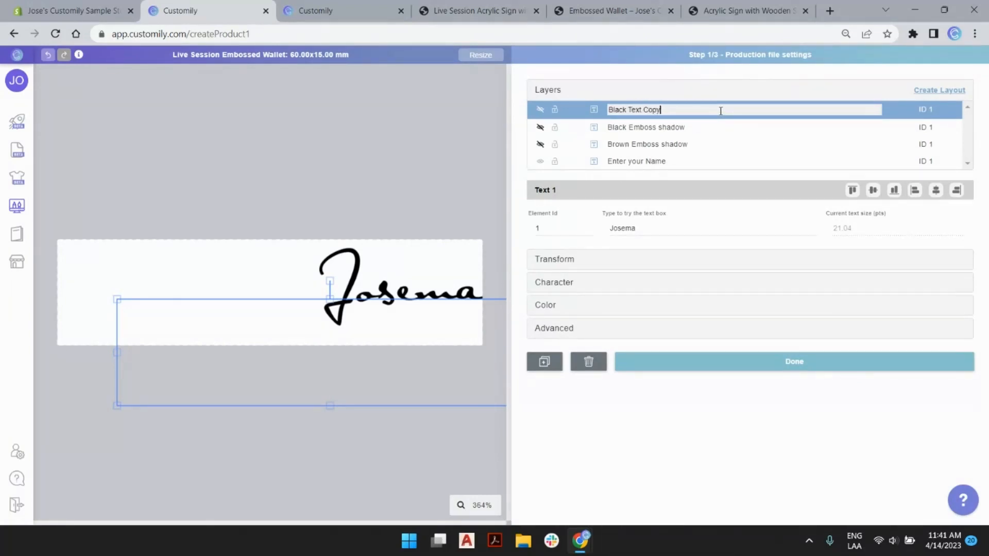
{"action": "key", "text": "Return"}
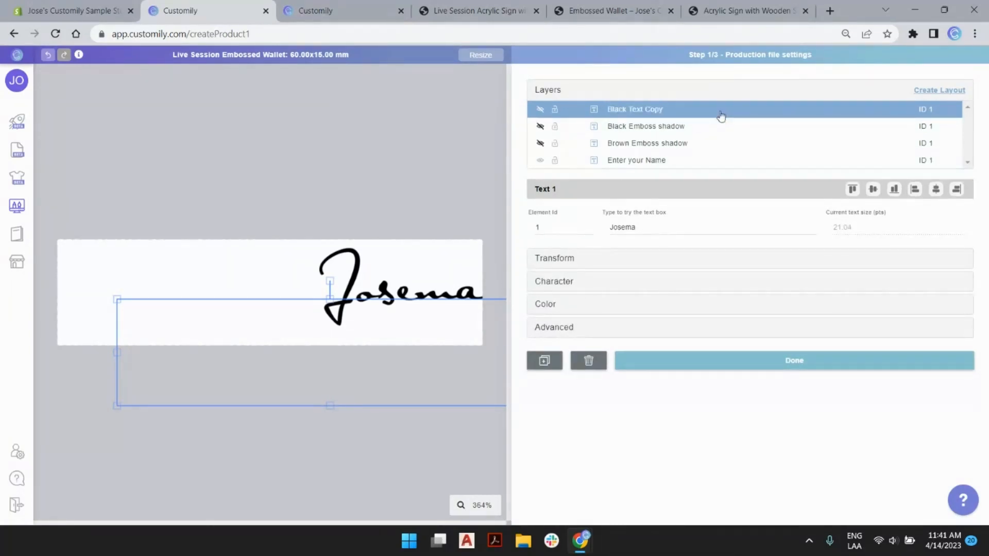
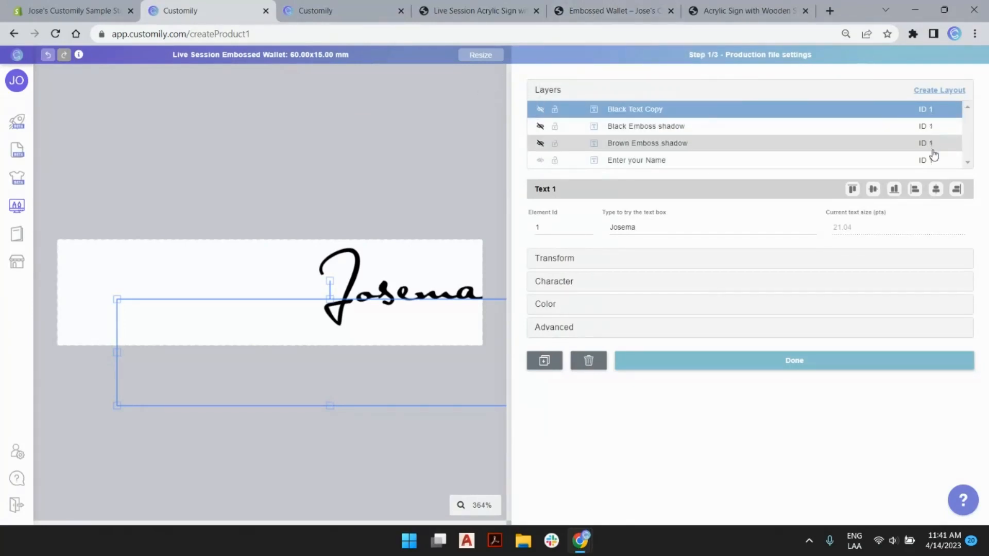
- Try element ID 2 on the Black Text Copy layer, and set it back to 1
{"action": "left_click", "coordinate": [588, 226]}
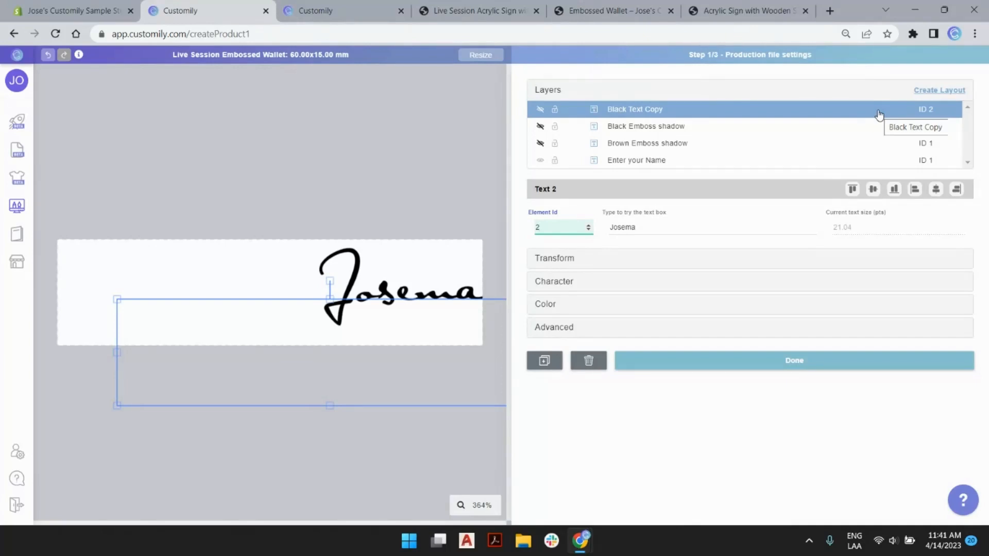
{"action": "left_click", "coordinate": [588, 226]}
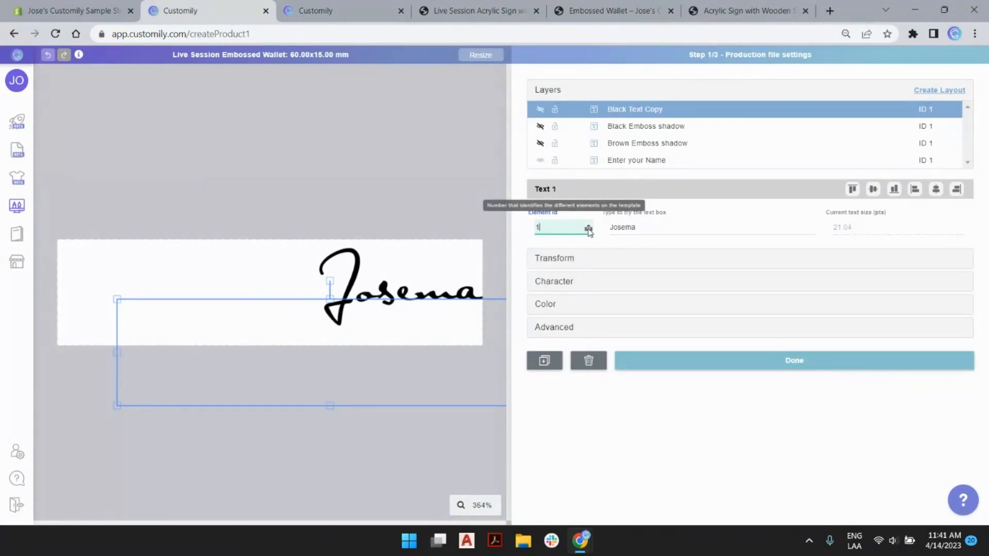
{"action": "left_click", "coordinate": [588, 229]}
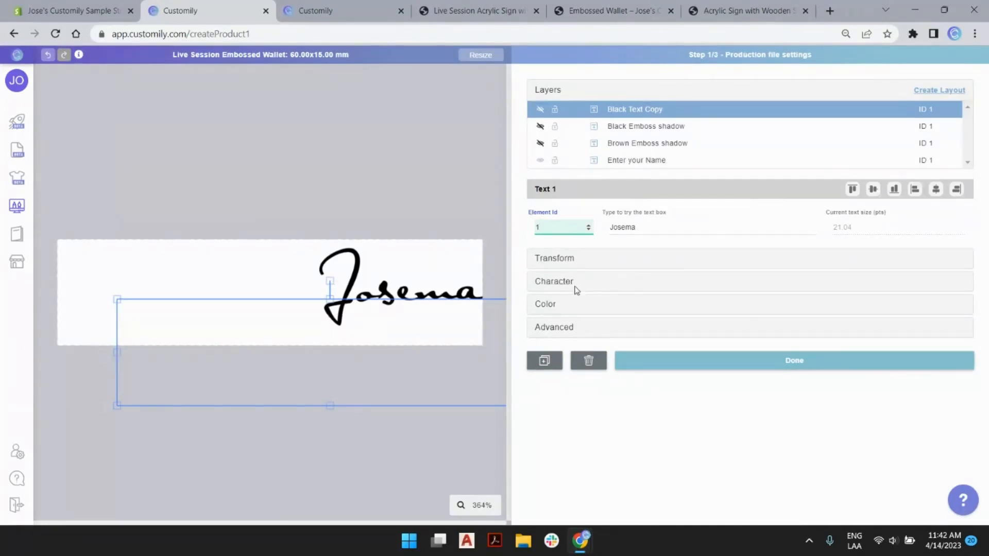
- Show the Black Text Copy and Black Emboss shadow layers, and center the Black Emboss shadow text box on the canvas both ways
{"action": "left_click", "coordinate": [539, 109]}
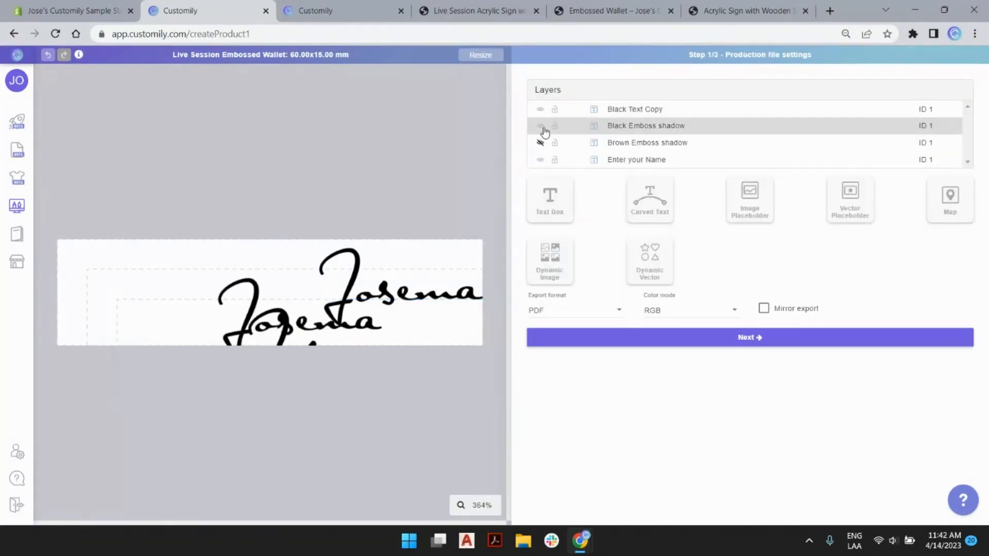
{"action": "left_click", "coordinate": [678, 125]}
{"action": "left_click", "coordinate": [560, 283]}
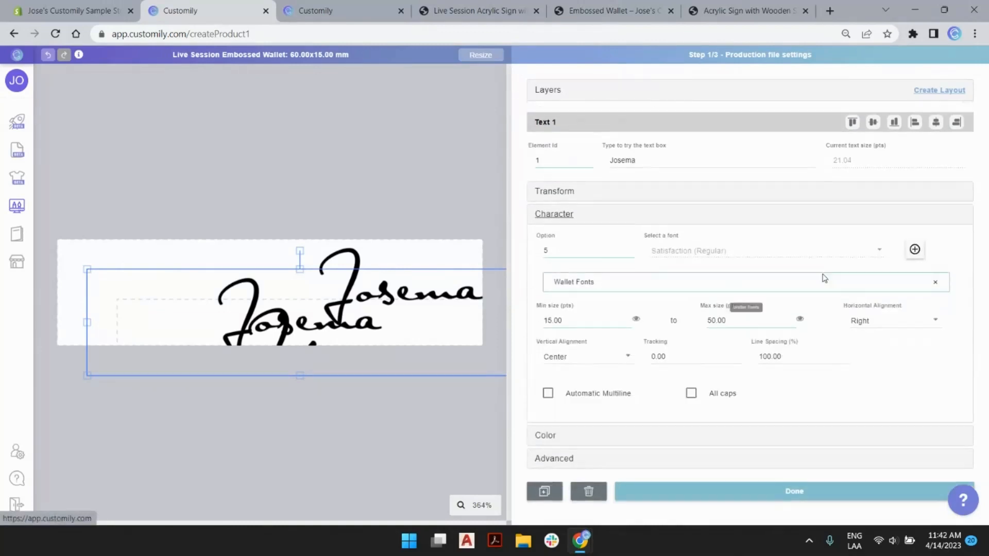
{"action": "left_click", "coordinate": [936, 124]}
{"action": "left_click", "coordinate": [873, 123]}
- Align the Black Emboss shadow text horizontally to the right within its box and hide the layer
{"action": "left_click", "coordinate": [894, 323]}
{"action": "left_click", "coordinate": [888, 320]}
{"action": "left_click", "coordinate": [883, 320]}
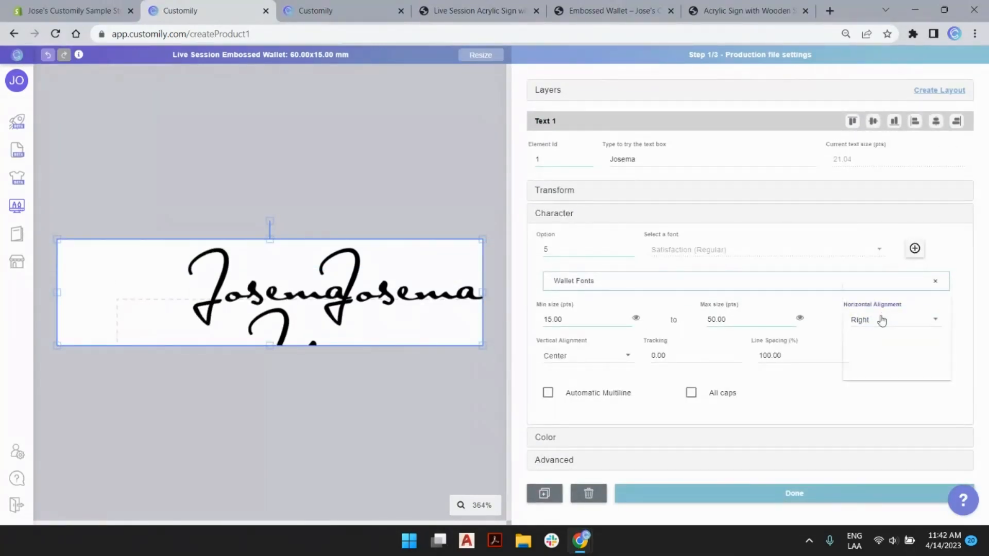
{"action": "left_click", "coordinate": [861, 295]}
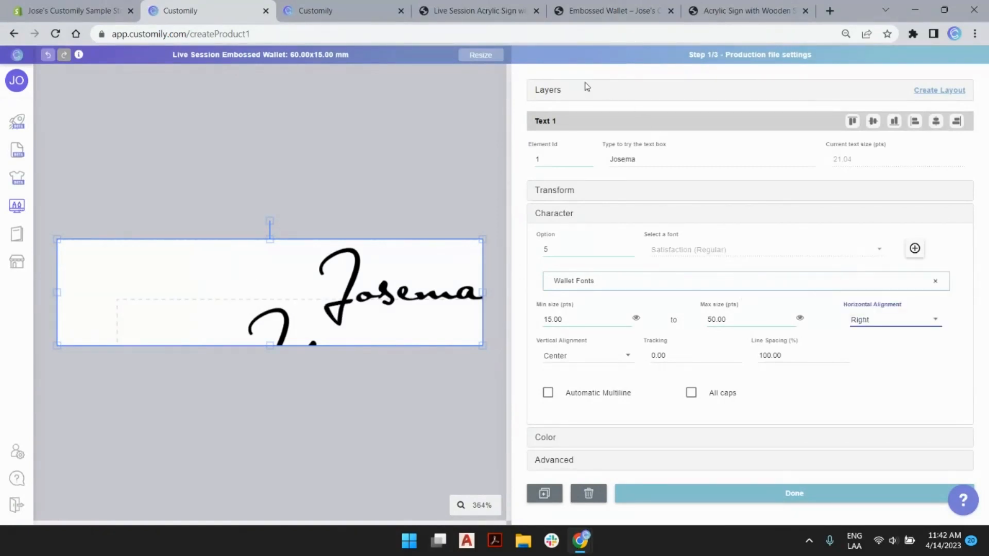
{"action": "left_click", "coordinate": [550, 93]}
{"action": "left_click", "coordinate": [540, 127]}
- Center the Black Text Copy text box on the canvas both horizontally and vertically
{"action": "left_click", "coordinate": [613, 112]}
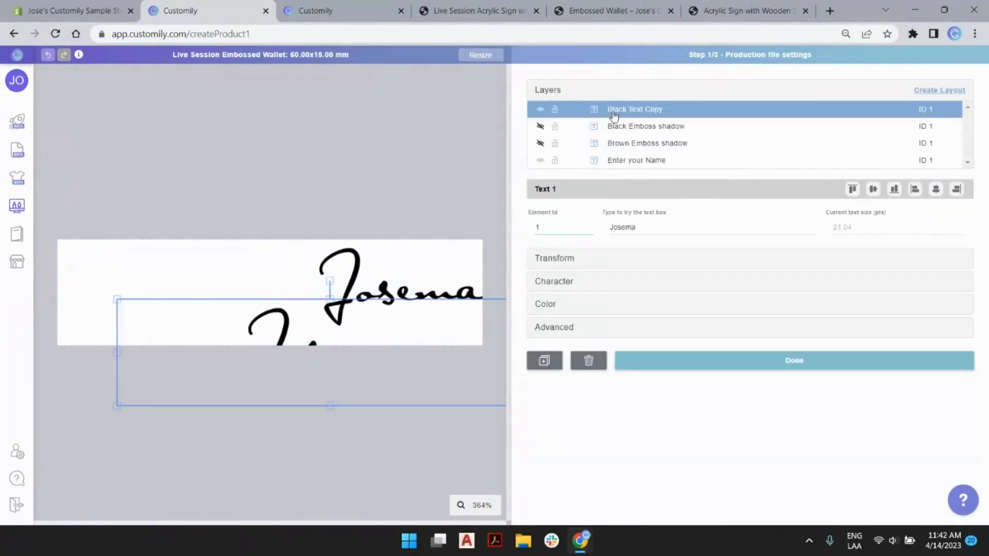
{"action": "left_click", "coordinate": [936, 189]}
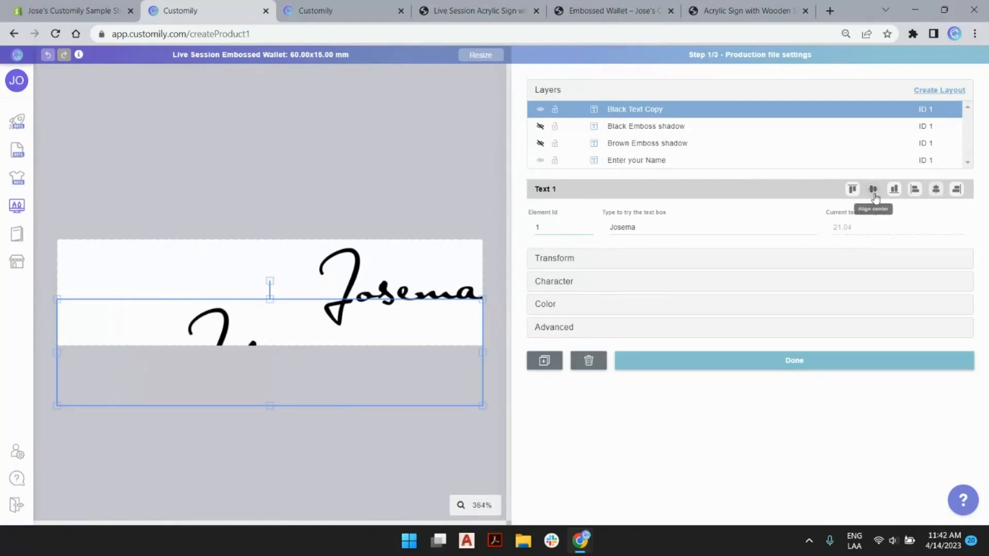
{"action": "left_click", "coordinate": [873, 189]}
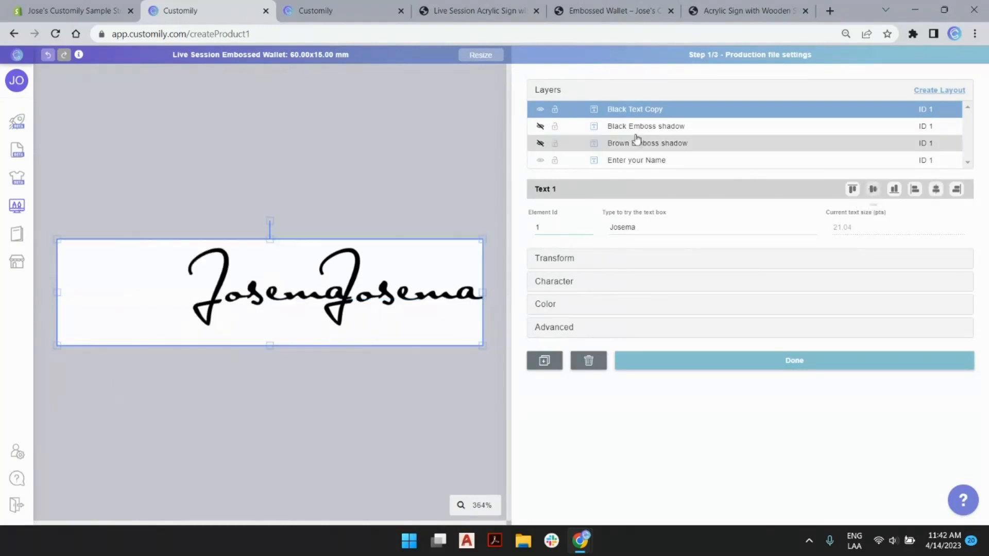
- Set the Black Text Copy layer's horizontal alignment to Right and hide the layer
{"action": "left_click", "coordinate": [554, 281]}
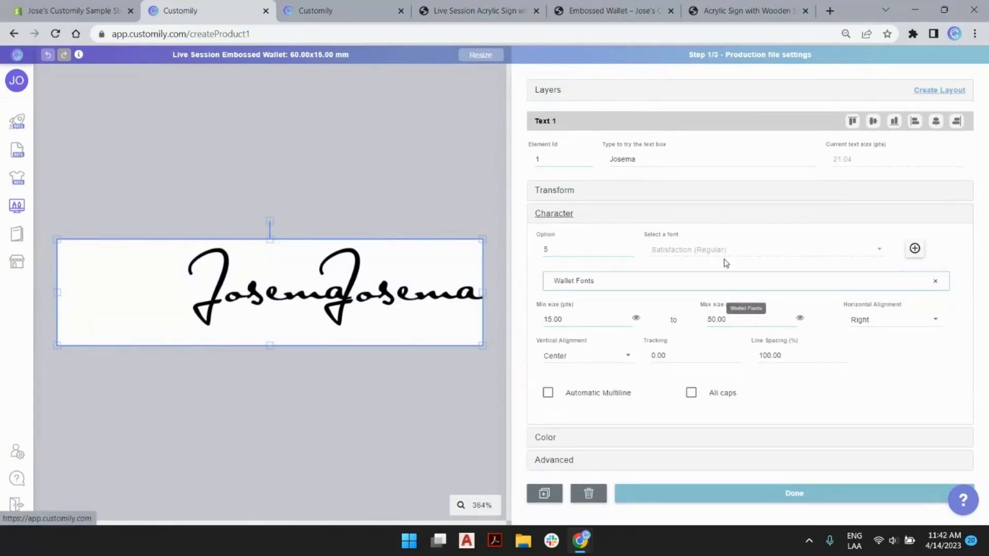
{"action": "left_click", "coordinate": [899, 323]}
{"action": "left_click", "coordinate": [881, 296]}
{"action": "left_click", "coordinate": [877, 315]}
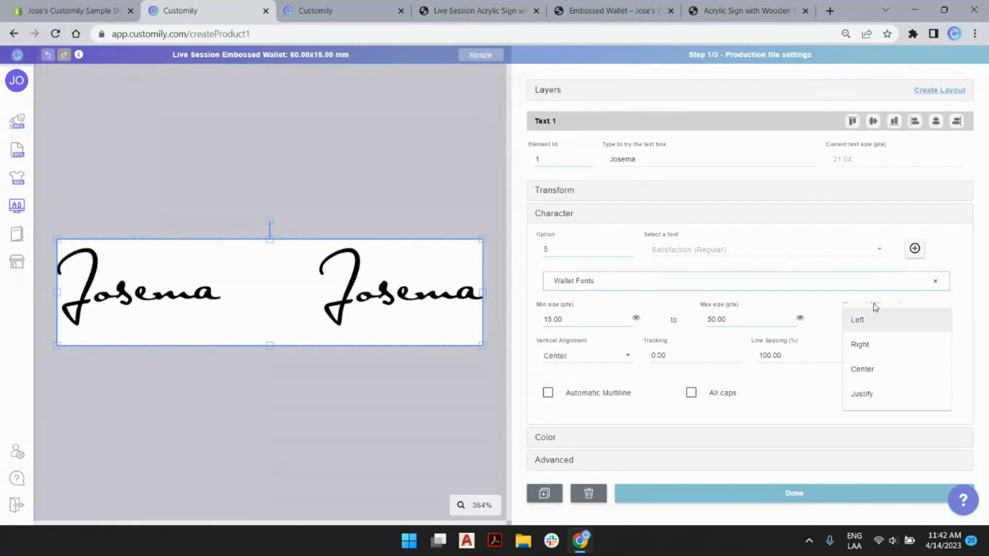
{"action": "left_click", "coordinate": [865, 346]}
{"action": "left_click", "coordinate": [538, 94]}
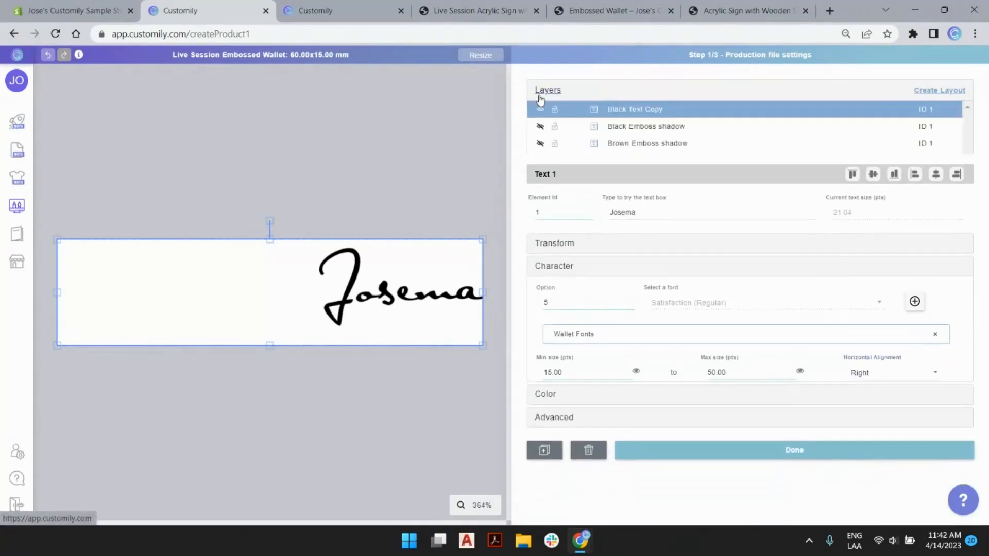
{"action": "left_click", "coordinate": [540, 110]}
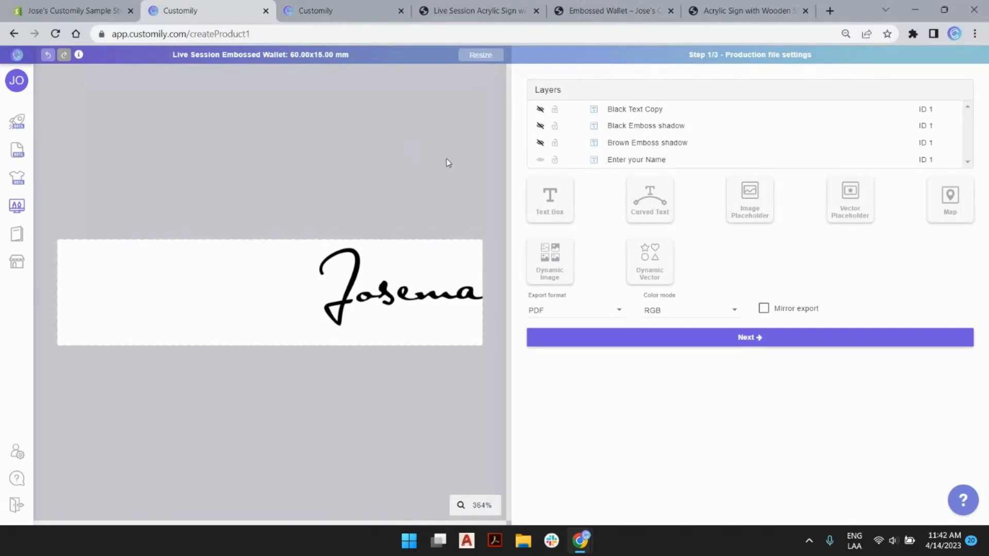
- Proceed to the preview settings and upload the wallet photo whose file name starts with 55c2b9ba as the background image
{"action": "left_click", "coordinate": [757, 343]}
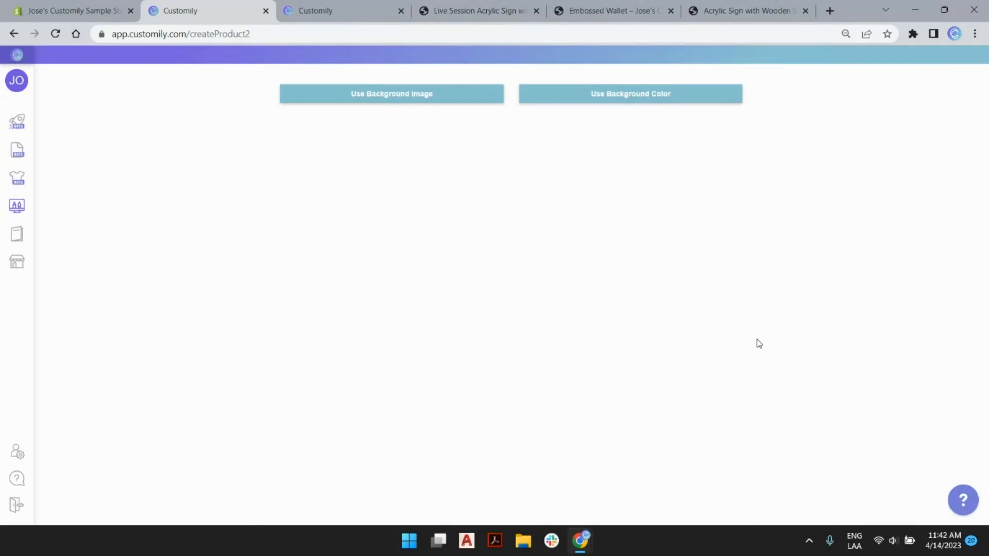
{"action": "left_click", "coordinate": [376, 102]}
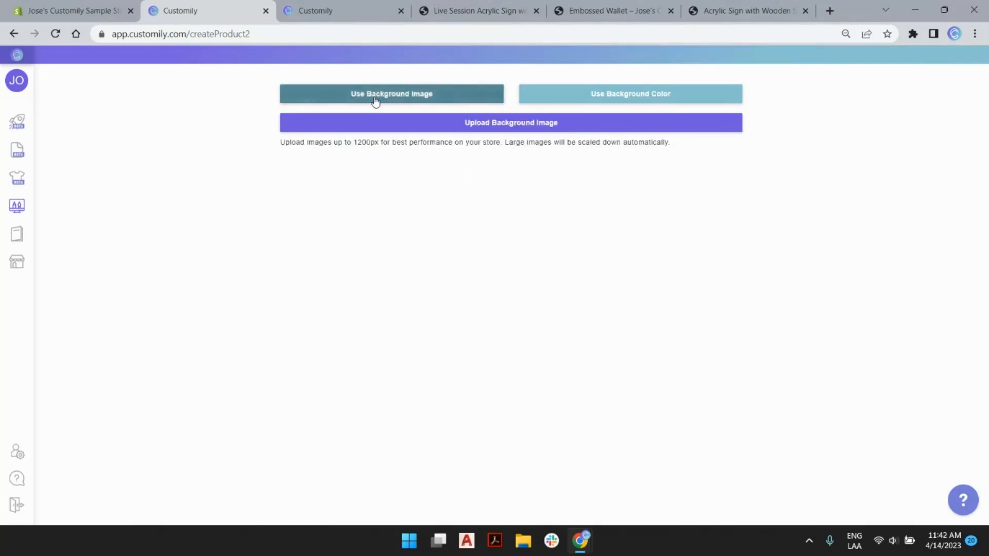
{"action": "left_click", "coordinate": [493, 123]}
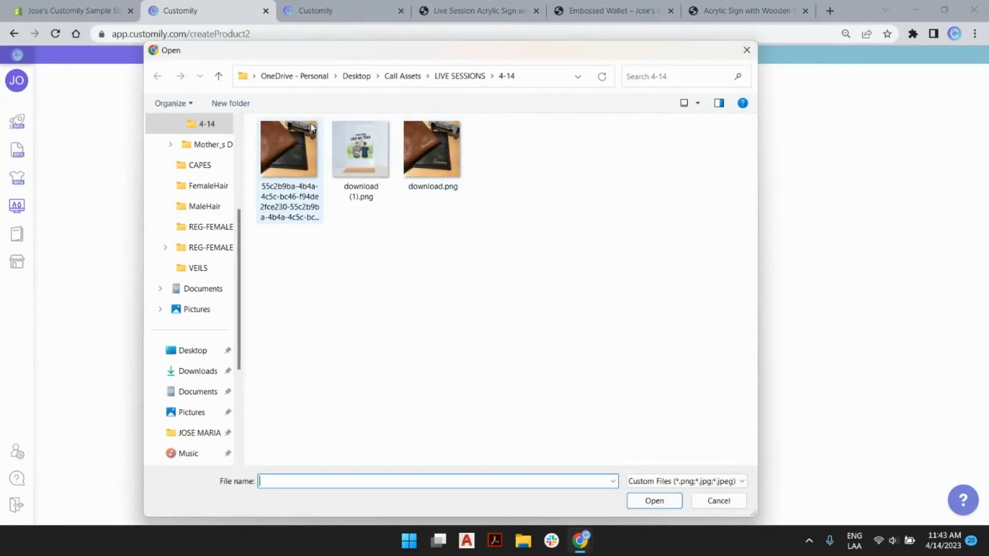
{"action": "double_click", "coordinate": [297, 144]}
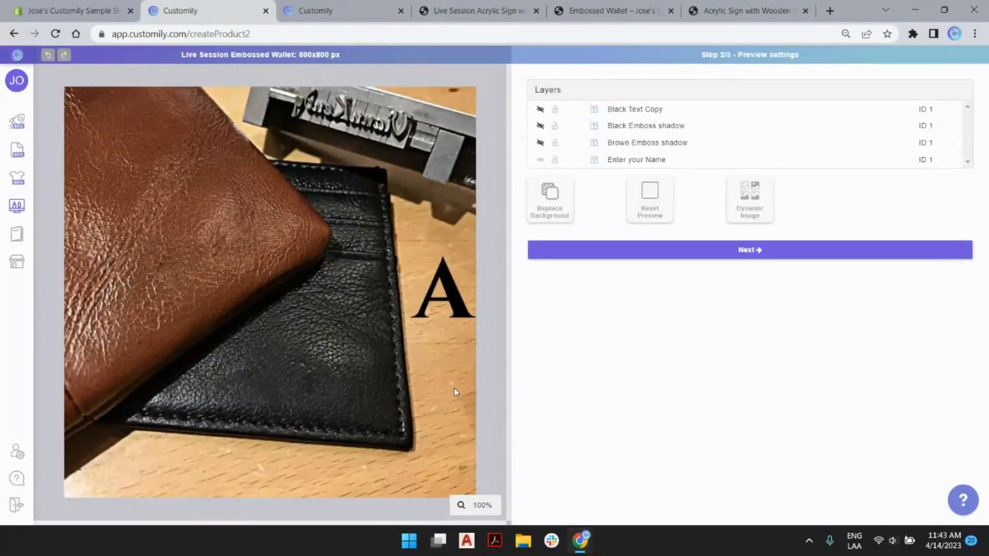
- Show the Brown Emboss shadow, Black Emboss shadow and Black Text Copy layers in the preview
{"action": "left_click", "coordinate": [641, 163]}
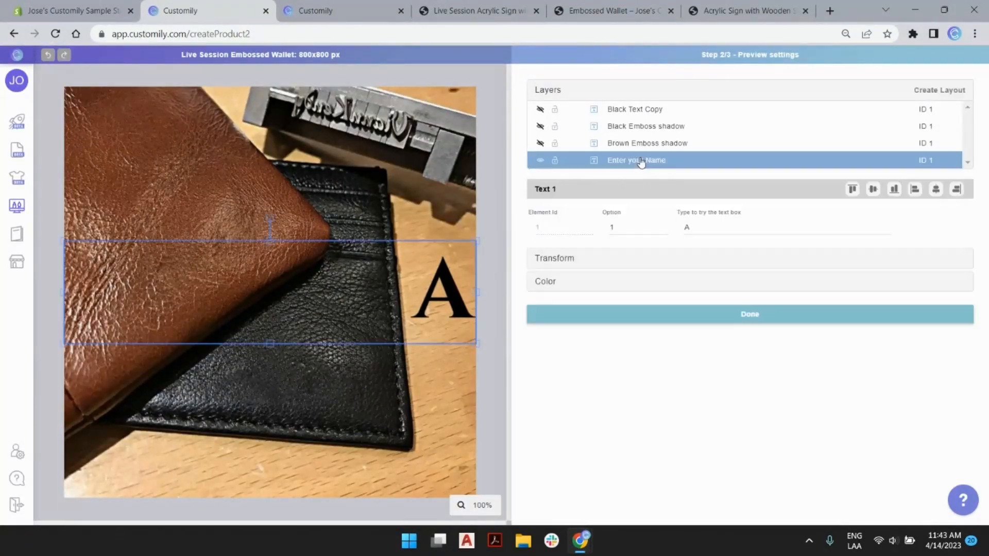
{"action": "left_click", "coordinate": [632, 114]}
{"action": "left_click", "coordinate": [632, 161]}
{"action": "left_click", "coordinate": [631, 113]}
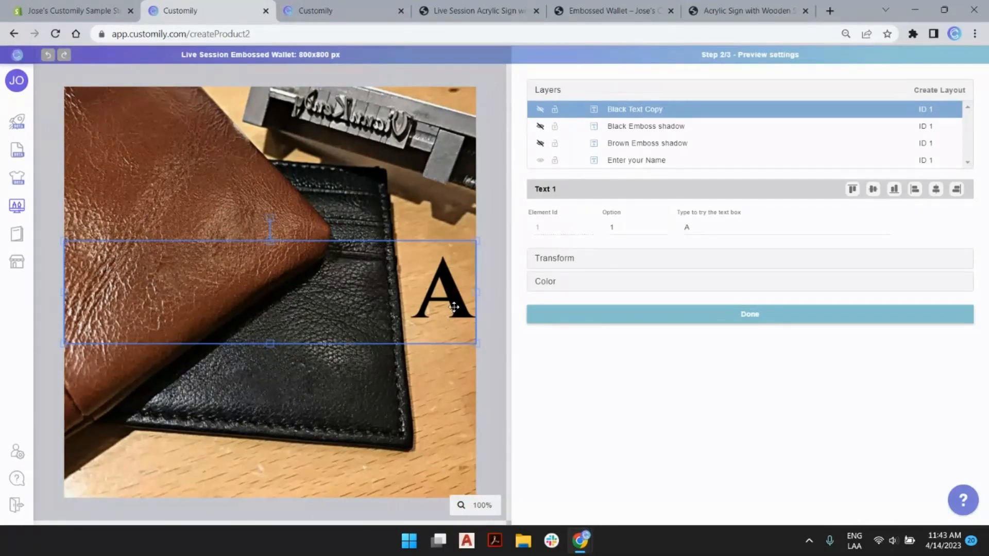
{"action": "left_click", "coordinate": [540, 143]}
{"action": "left_click", "coordinate": [539, 126]}
{"action": "left_click", "coordinate": [541, 109]}
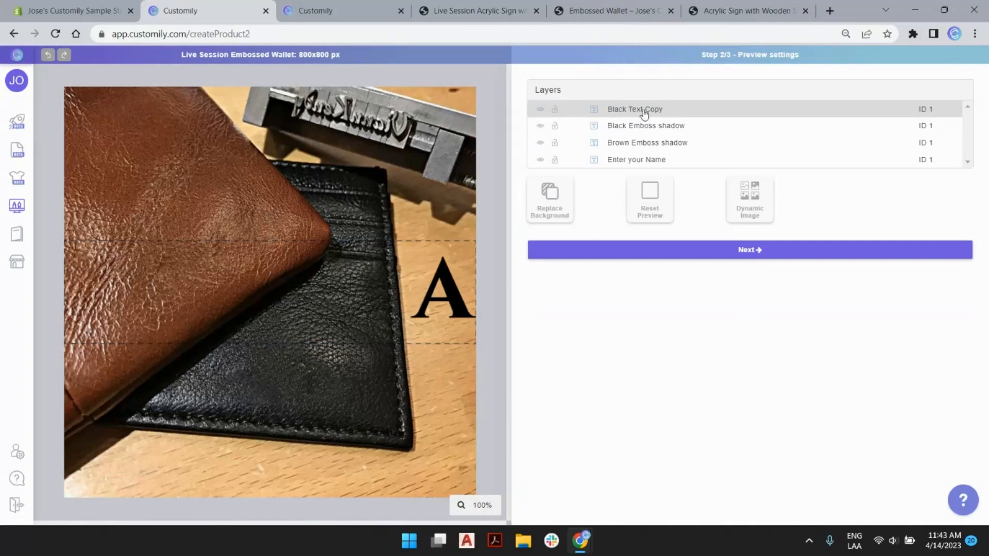
- Move the Enter your Name and Brown Emboss shadow text boxes together, up and away from the two black layers
{"action": "left_click", "coordinate": [634, 162]}
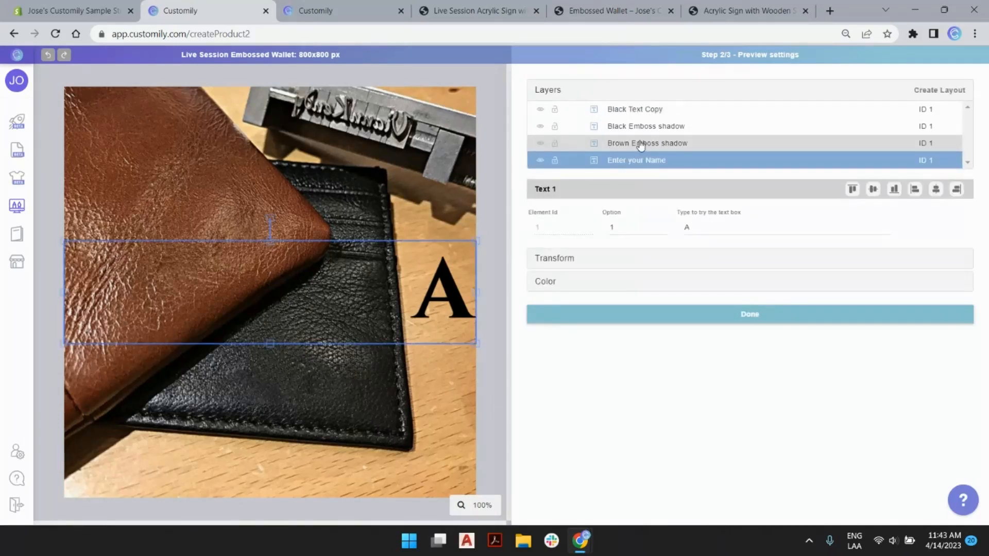
{"action": "left_click", "coordinate": [638, 148], "text": "shift"}
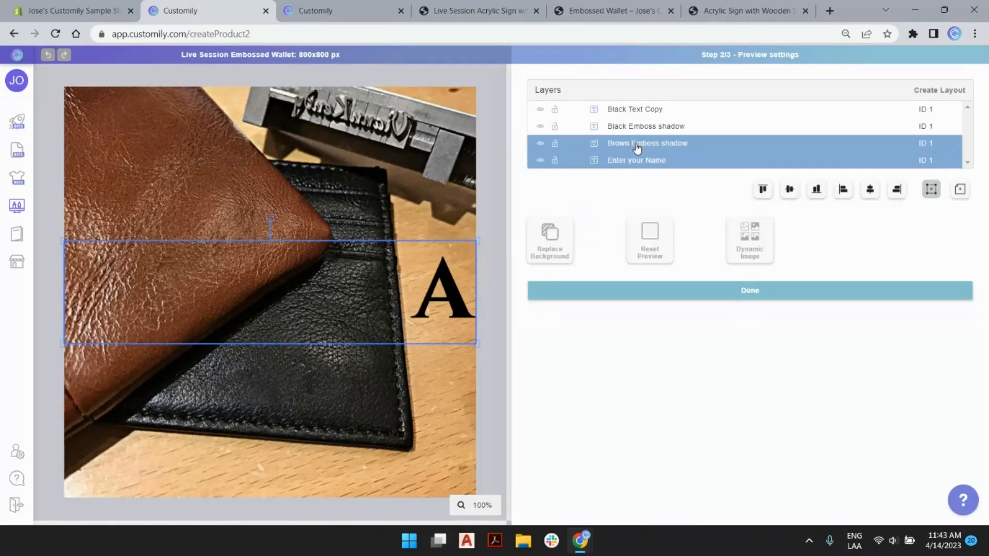
{"action": "left_click_drag", "start_coordinate": [446, 293], "coordinate": [385, 183]}
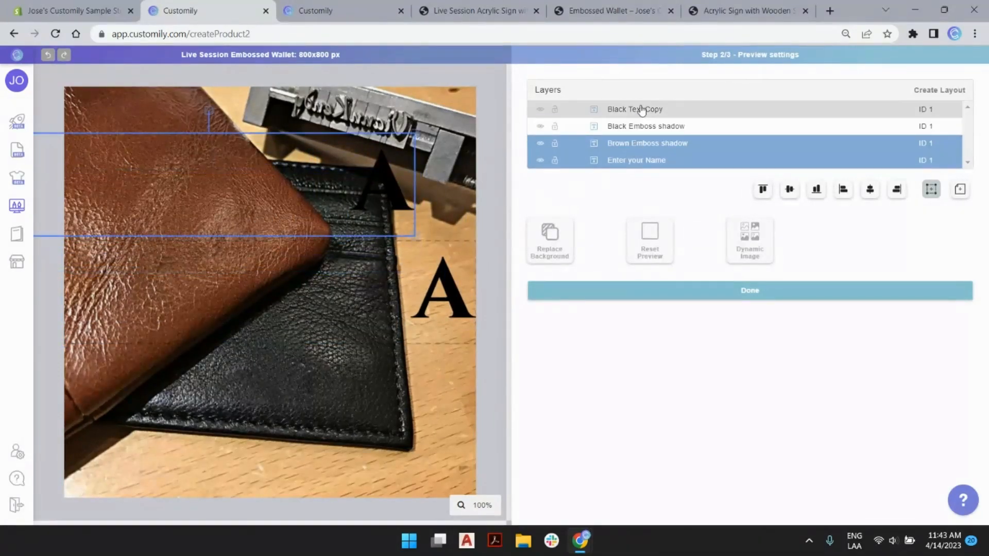
{"action": "left_click", "coordinate": [640, 111], "text": "shift"}
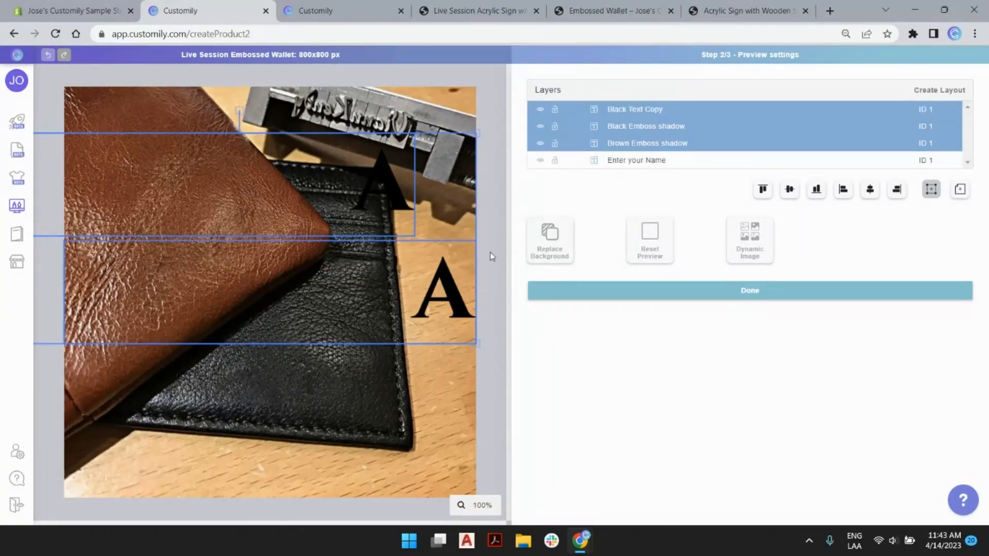
{"action": "left_click_drag", "start_coordinate": [472, 175], "coordinate": [371, 395]}
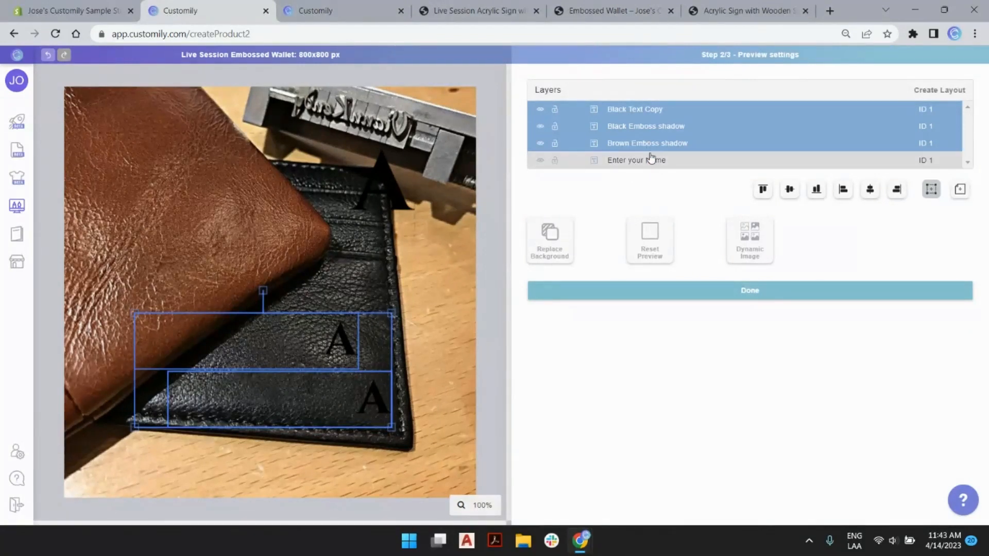
{"action": "left_click", "coordinate": [386, 252]}
{"action": "key", "text": "ctrl+z"}
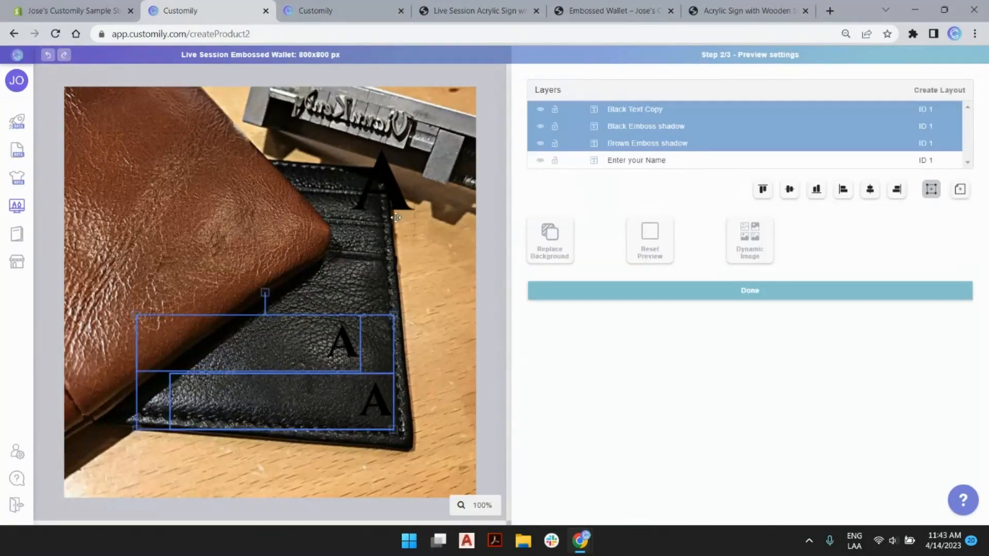
{"action": "left_click", "coordinate": [47, 55]}
{"action": "left_click", "coordinate": [47, 55]}
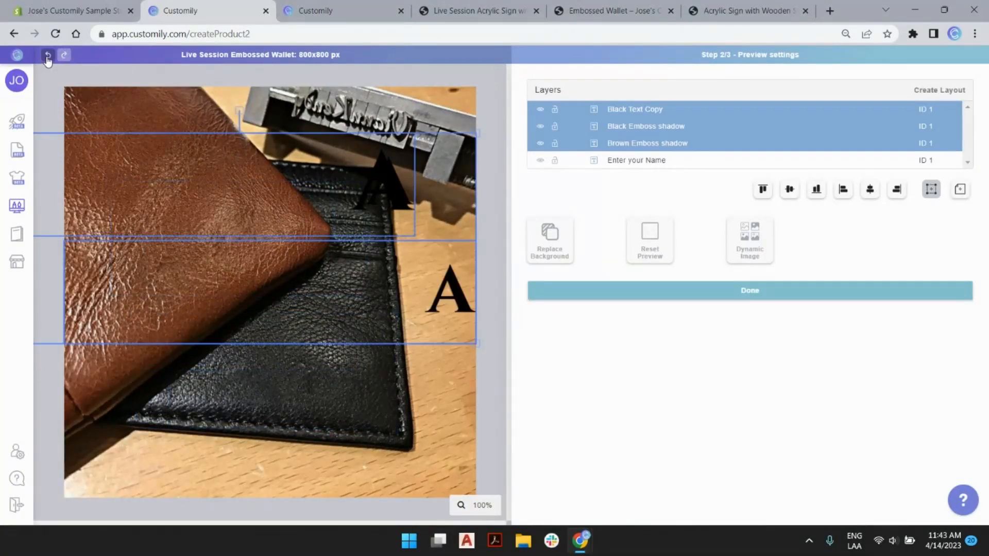
- Scale all four text layers down together and place them over the lower part of the black wallet
{"action": "left_click", "coordinate": [663, 161]}
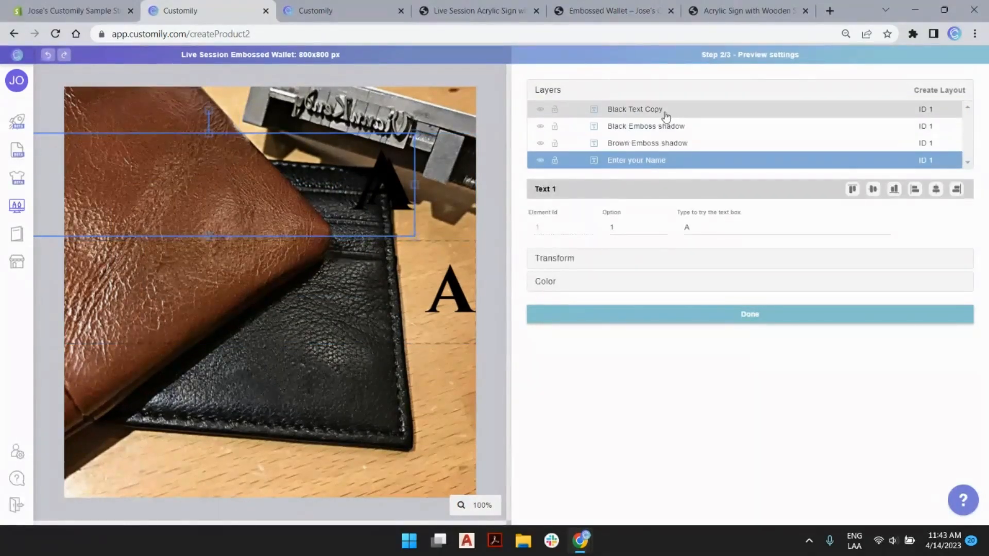
{"action": "left_click", "coordinate": [634, 144]}
{"action": "left_click", "coordinate": [633, 164]}
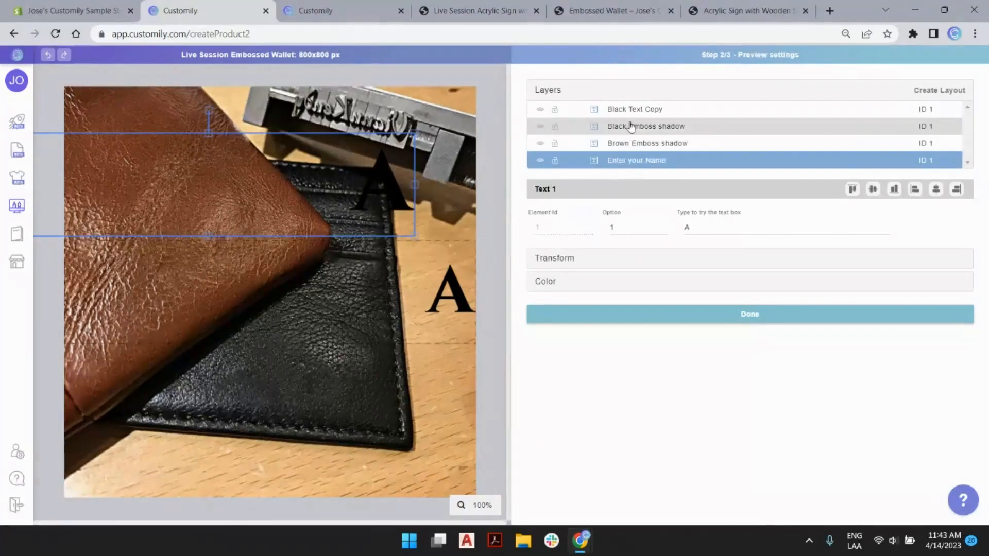
{"action": "left_click", "coordinate": [628, 111], "text": "shift"}
{"action": "left_click_drag", "start_coordinate": [471, 135], "coordinate": [376, 175]}
{"action": "left_click_drag", "start_coordinate": [359, 264], "coordinate": [371, 393]}
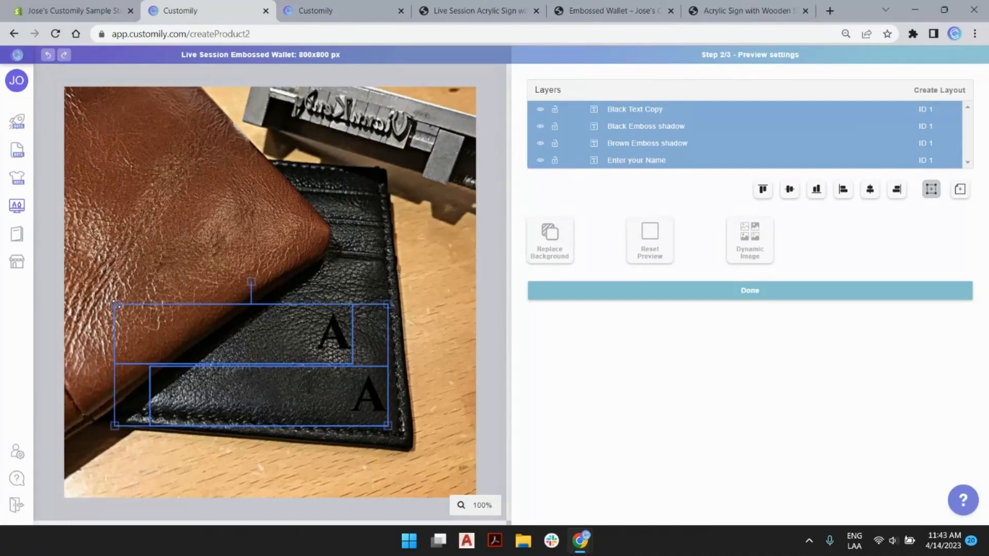
{"action": "left_click_drag", "start_coordinate": [117, 305], "coordinate": [137, 314]}
{"action": "left_click_drag", "start_coordinate": [220, 390], "coordinate": [222, 388]}
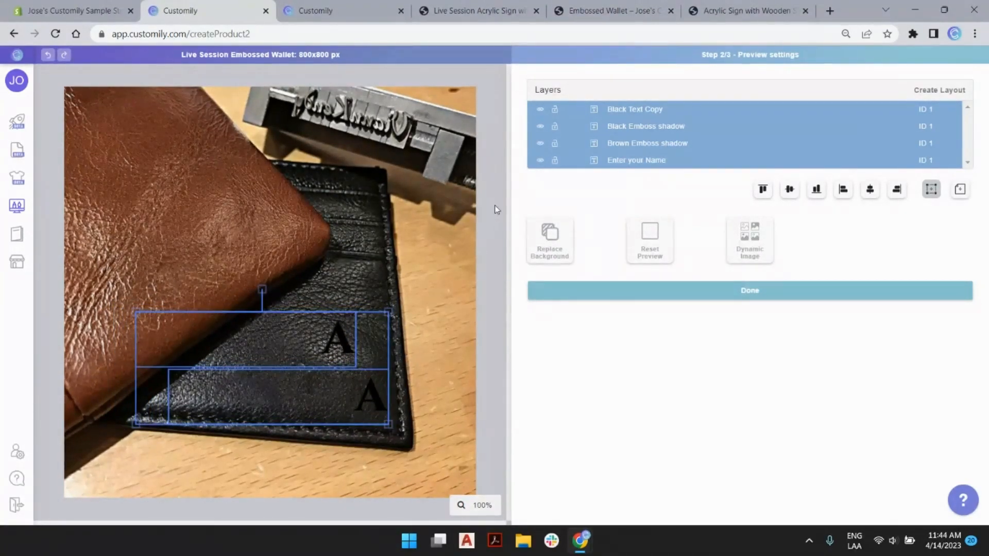
- Move the Enter your Name and Brown Emboss shadow text boxes onto the brown wallet and rotate them about -33.55° to follow its lower edge
{"action": "left_click", "coordinate": [652, 160]}
{"action": "left_click", "coordinate": [642, 146], "text": "shift"}
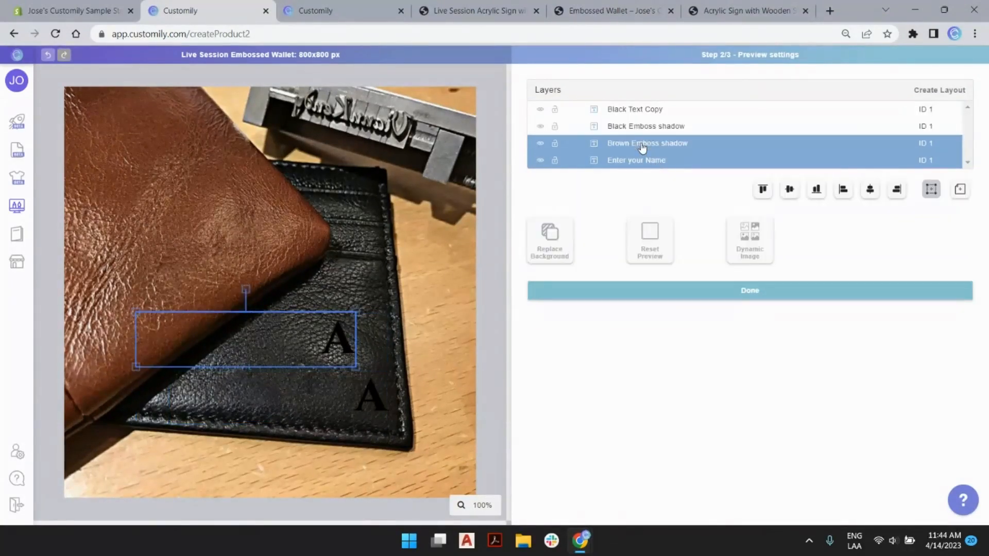
{"action": "left_click_drag", "start_coordinate": [335, 334], "coordinate": [266, 219]}
{"action": "left_click_drag", "start_coordinate": [177, 173], "coordinate": [141, 172]}
{"action": "left_click_drag", "start_coordinate": [192, 203], "coordinate": [219, 255]}
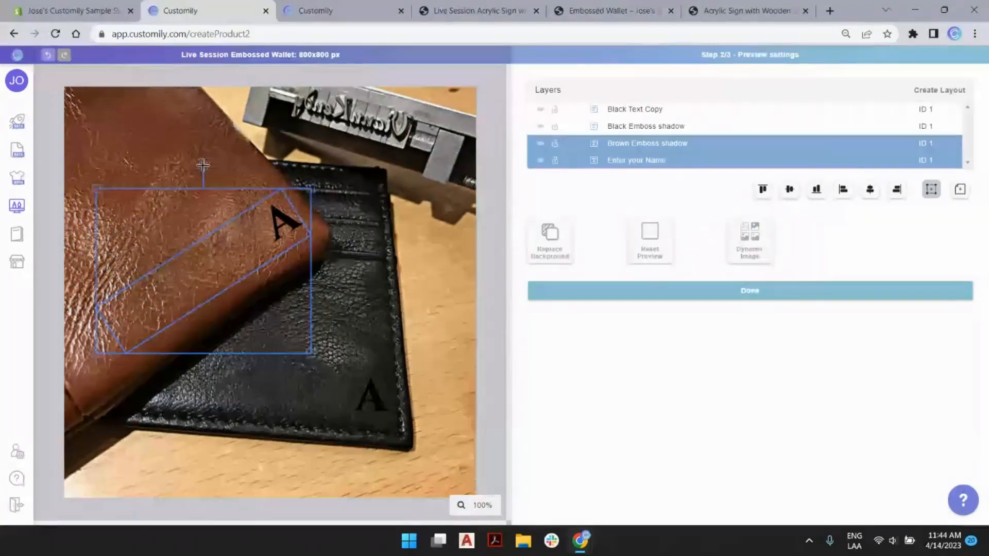
{"action": "left_click_drag", "start_coordinate": [203, 165], "coordinate": [201, 165]}
{"action": "left_click_drag", "start_coordinate": [211, 257], "coordinate": [211, 258]}
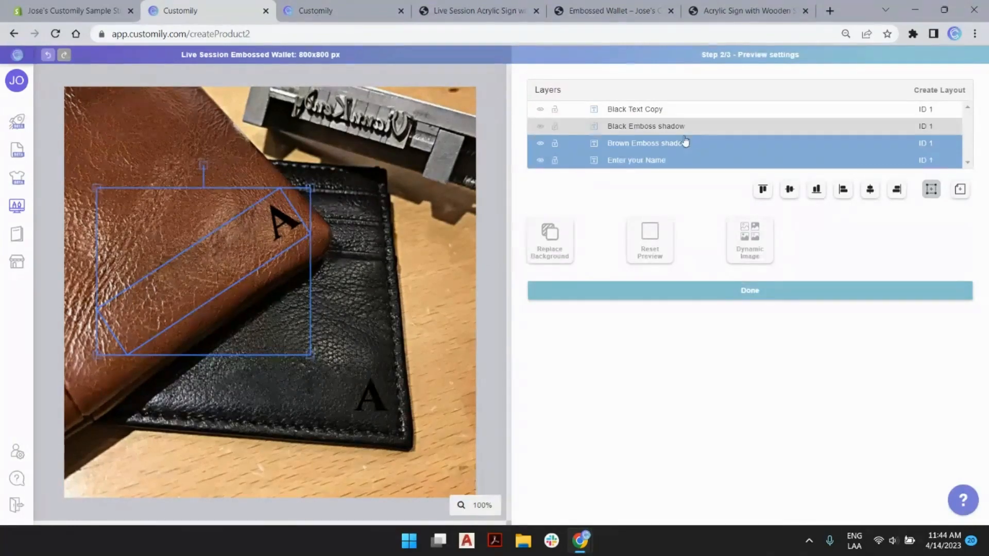
- Enter a sample first name as the preview text of the Enter your Name layer
{"action": "left_click", "coordinate": [654, 162]}
{"action": "left_click", "coordinate": [706, 226]}
{"action": "type", "text": "josema"}
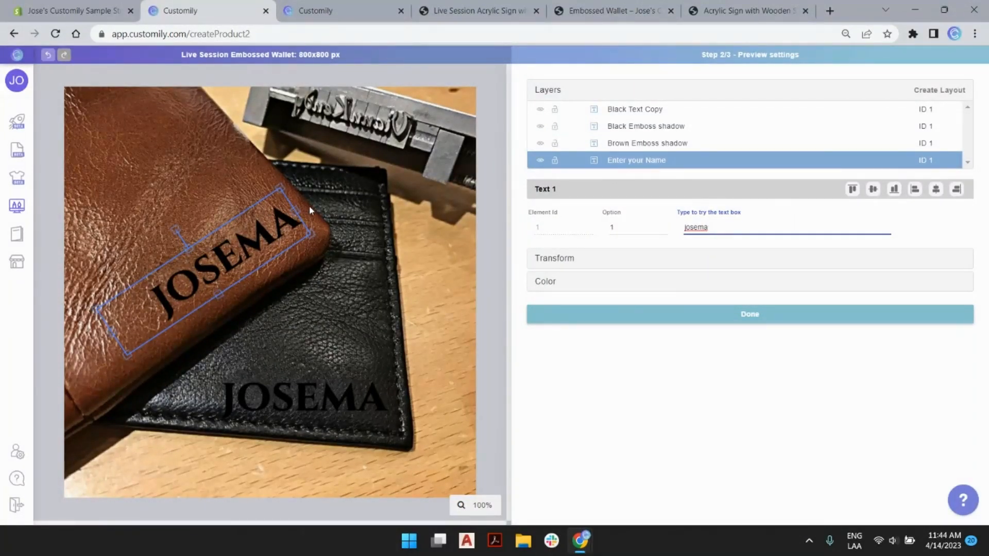
- Try adjusting the vertical skew of the Enter your Name text box in its transform settings
{"action": "left_click", "coordinate": [561, 260]}
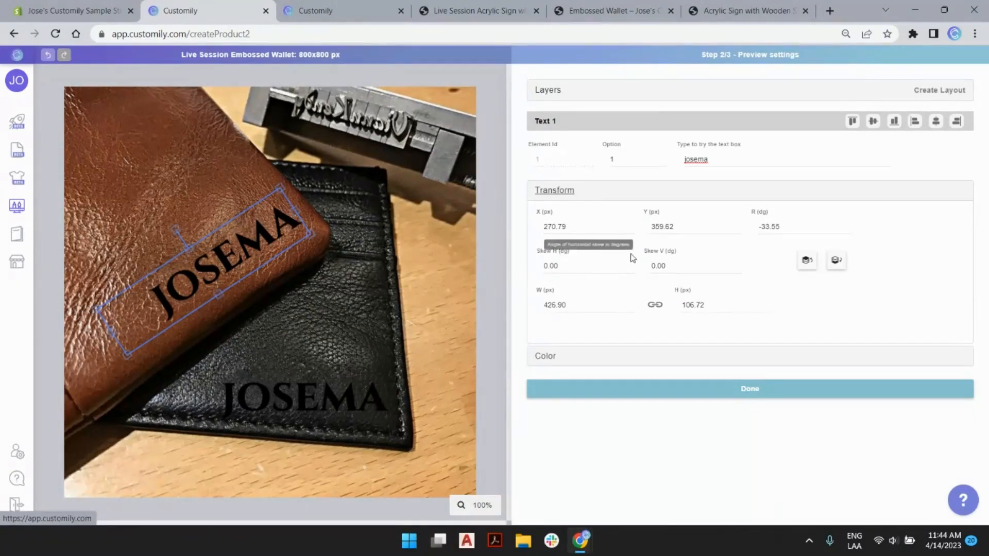
{"action": "left_click", "coordinate": [737, 268]}
{"action": "left_click", "coordinate": [735, 264]}
{"action": "left_click", "coordinate": [735, 264]}
{"action": "left_click", "coordinate": [735, 263]}
{"action": "left_click", "coordinate": [735, 264]}
{"action": "left_click", "coordinate": [735, 264]}
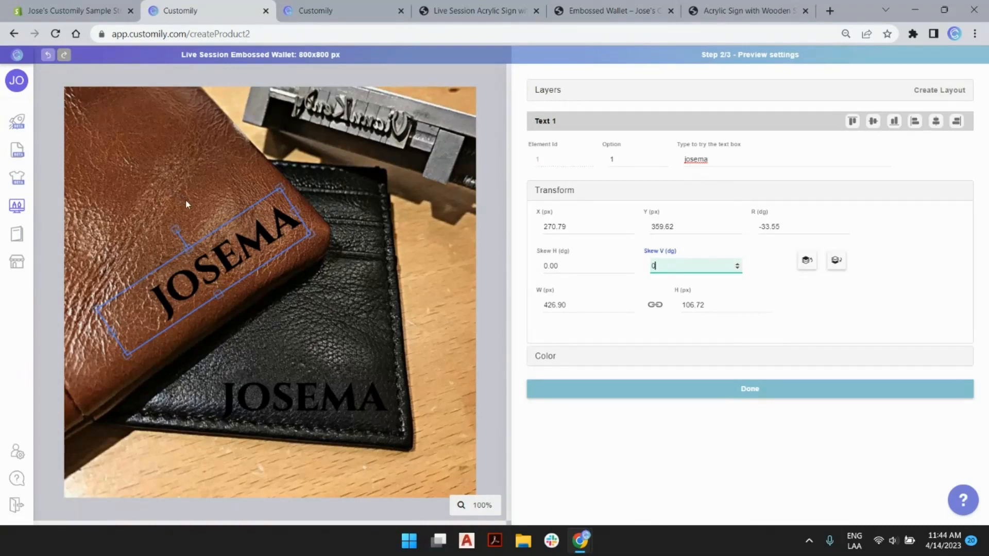
- Skew the Enter your Name text box horizontally by about 5.29° on the brown wallet
{"action": "left_click", "coordinate": [187, 249]}
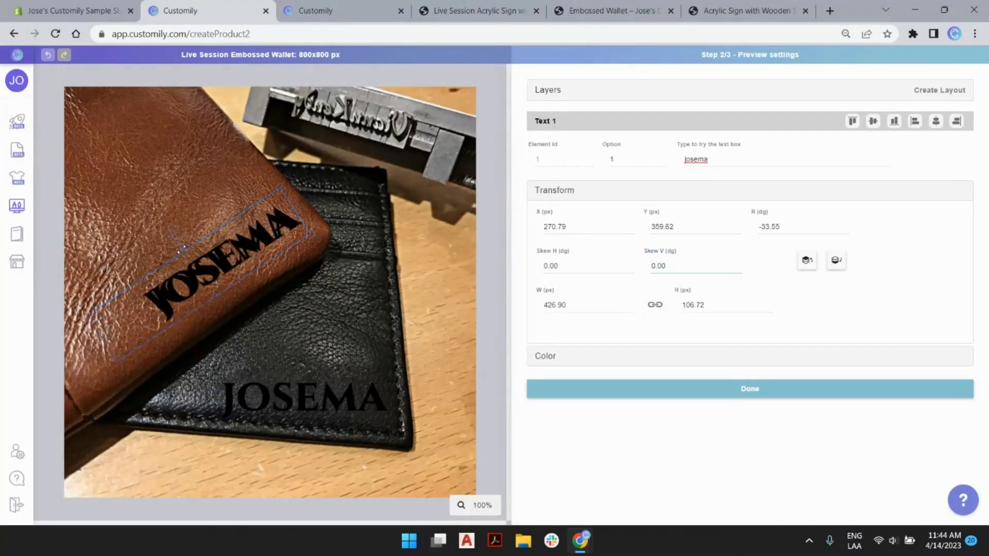
{"action": "left_click_drag", "start_coordinate": [186, 249], "coordinate": [184, 250]}
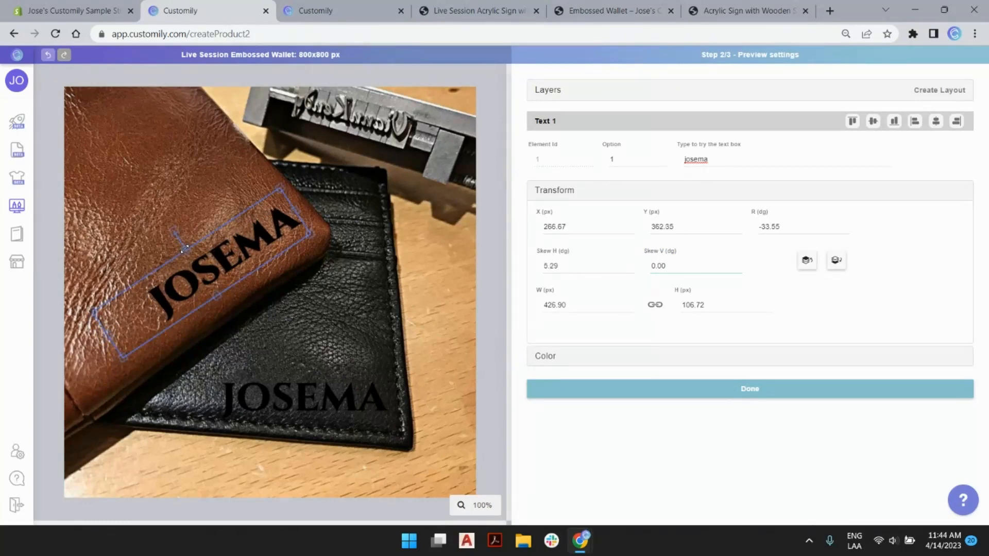
- Set the horizontal skew of the Enter your Name text box to 5 degrees
{"action": "double_click", "coordinate": [561, 267]}
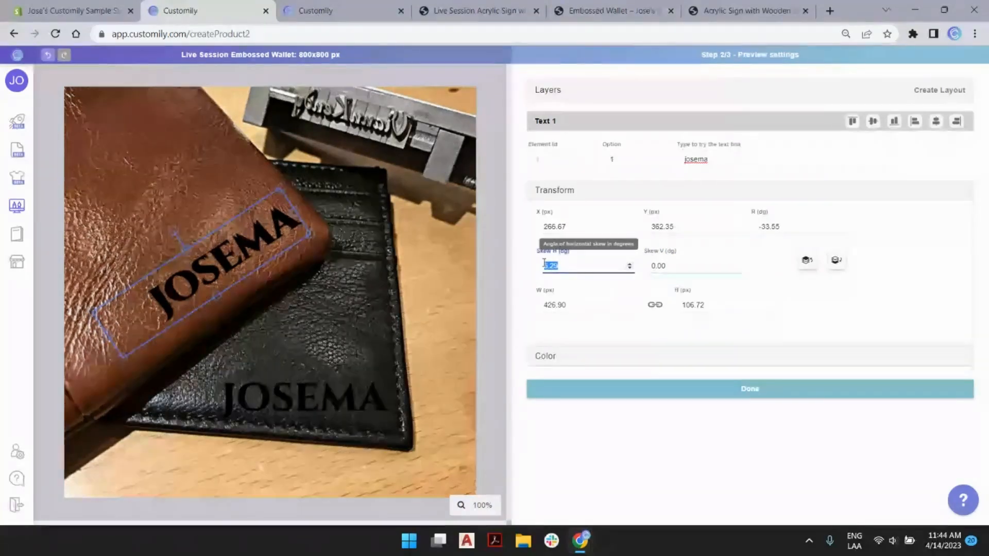
{"action": "type", "text": "0"}
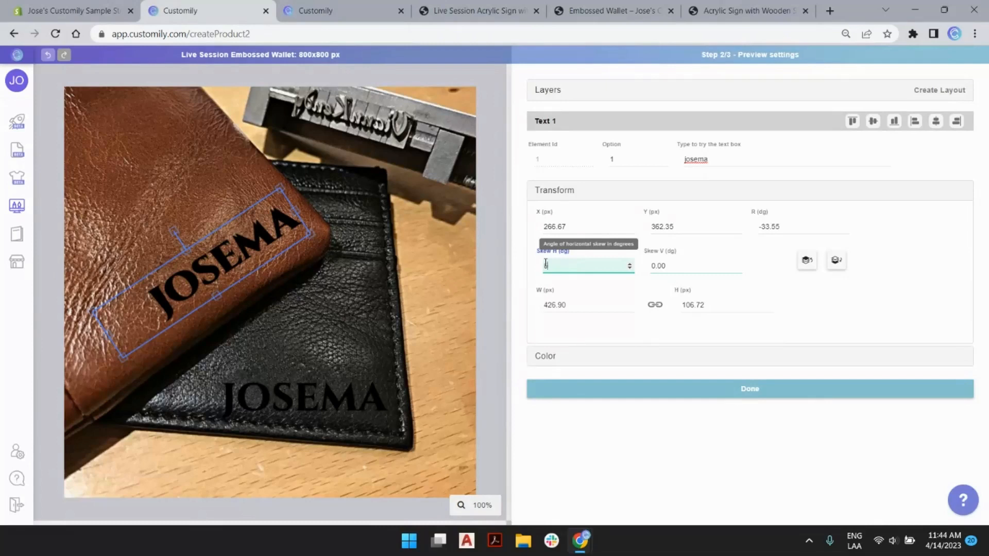
{"action": "key", "text": "BackSpace"}
{"action": "type", "text": "5"}
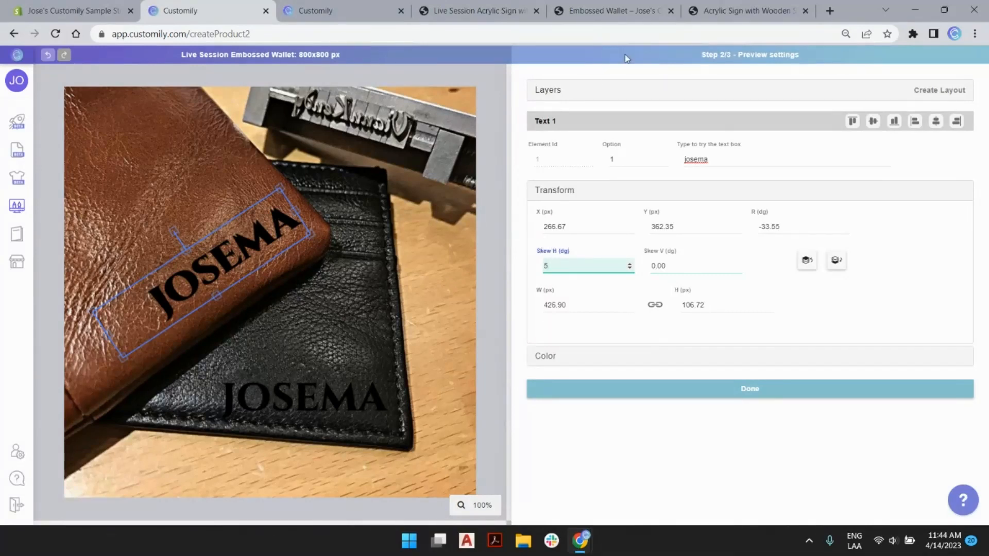
- Set the horizontal skew of the Brown Emboss shadow text box to 5 degrees
{"action": "left_click", "coordinate": [547, 92]}
{"action": "left_click", "coordinate": [672, 144]}
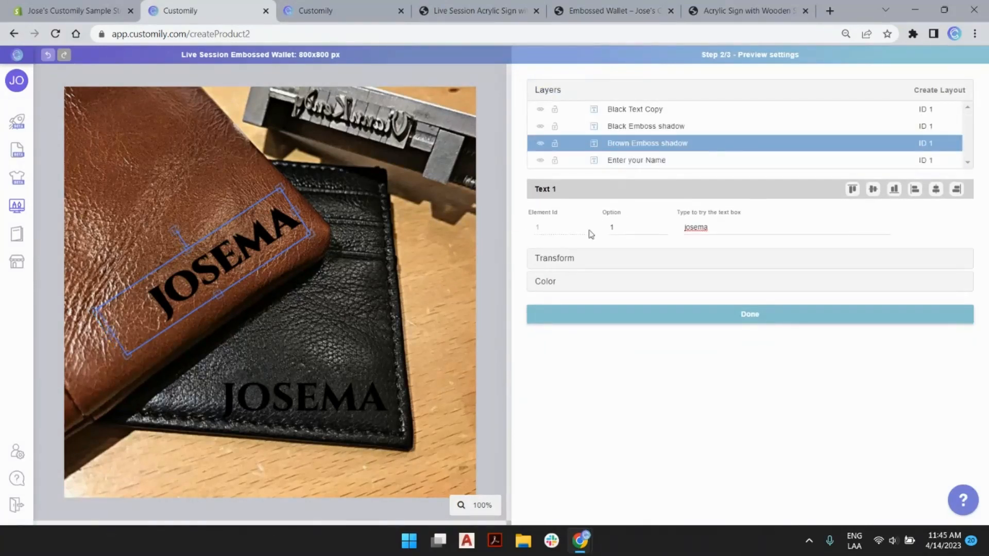
{"action": "left_click", "coordinate": [555, 258]}
{"action": "double_click", "coordinate": [551, 266]}
{"action": "type", "text": "5"}
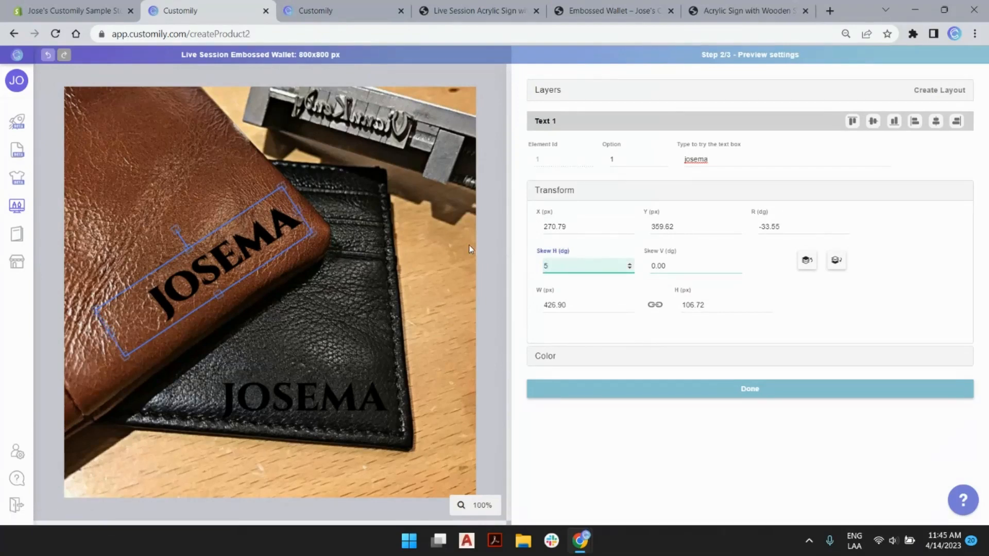
- Compare the position and skew values of the Enter your Name and Brown Emboss shadow text boxes
{"action": "left_click", "coordinate": [543, 96]}
{"action": "left_click", "coordinate": [629, 161]}
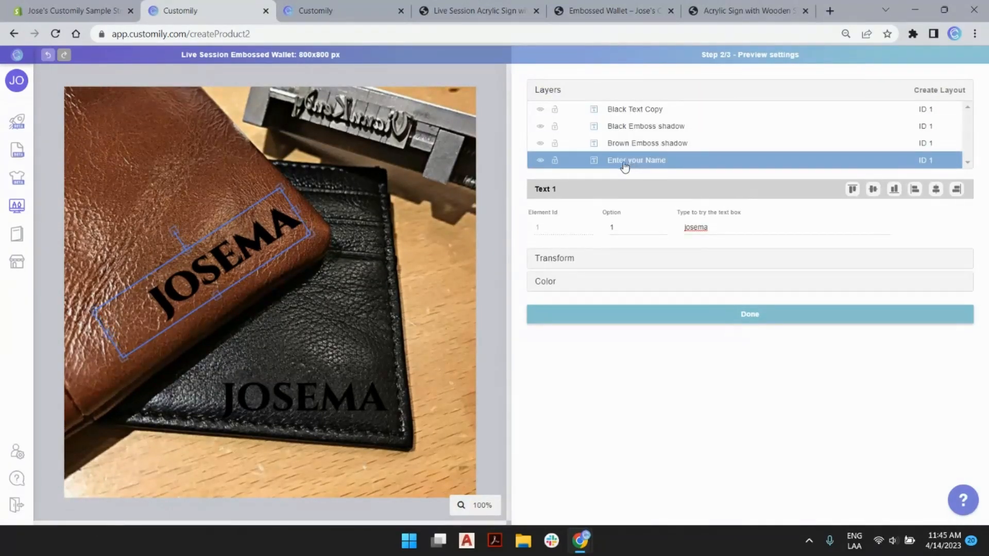
{"action": "left_click", "coordinate": [554, 259]}
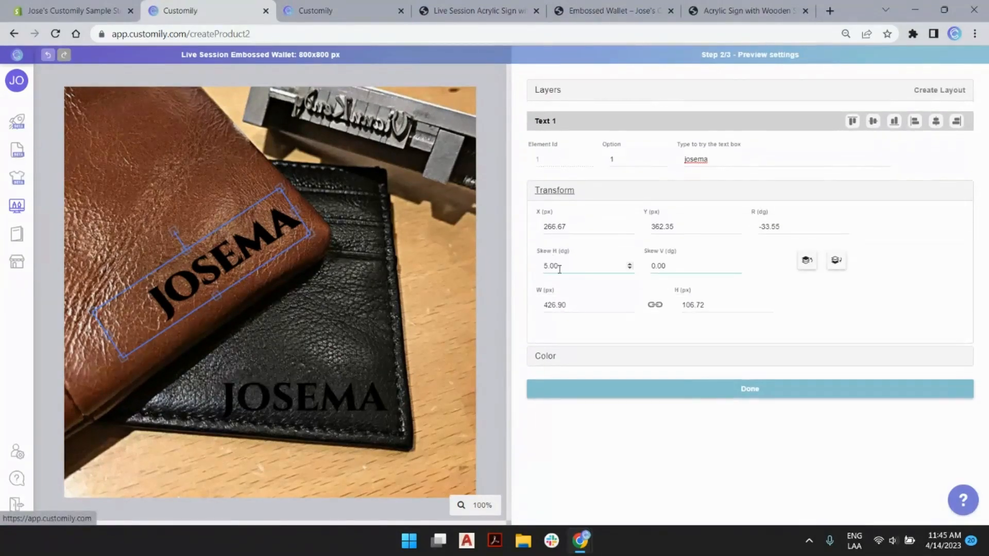
{"action": "left_click", "coordinate": [550, 95]}
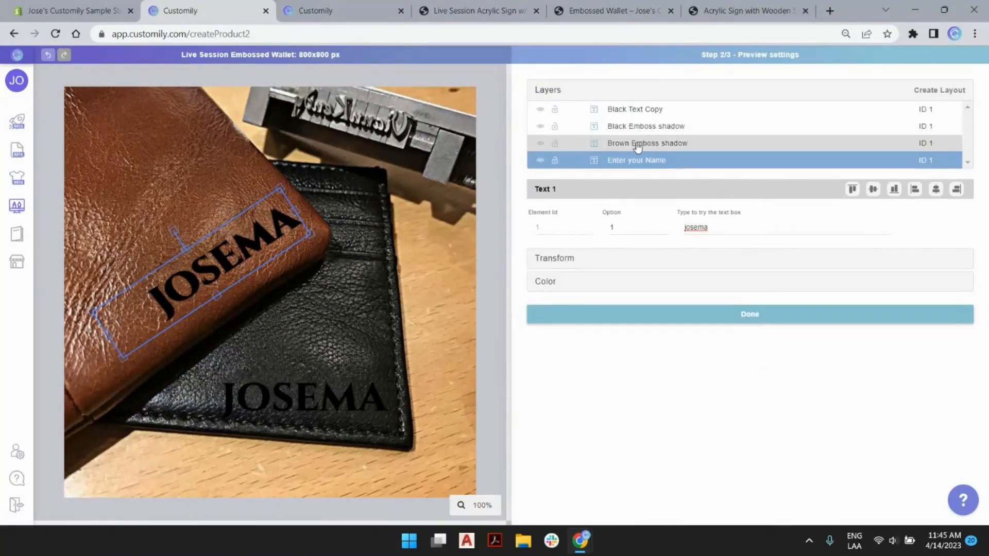
{"action": "left_click", "coordinate": [637, 148]}
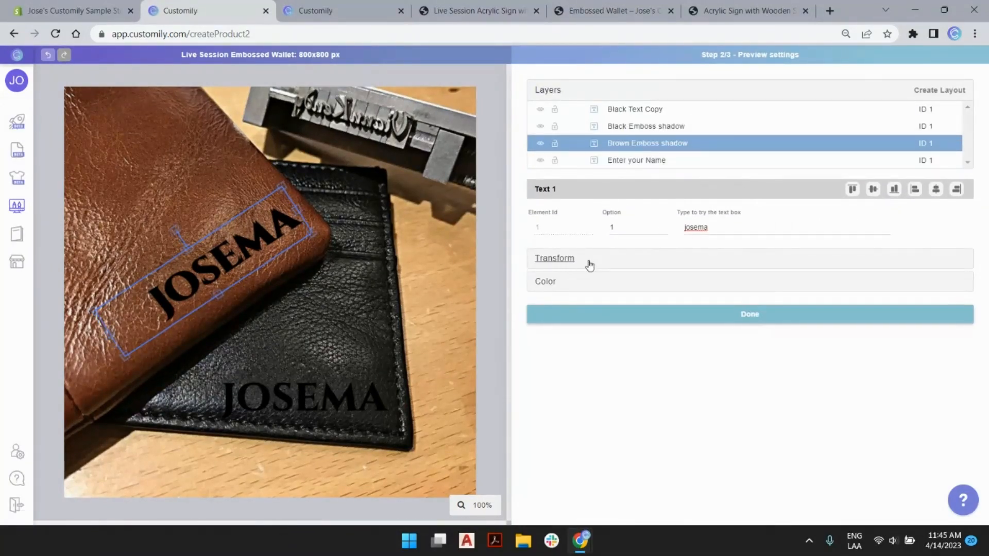
{"action": "left_click", "coordinate": [555, 259]}
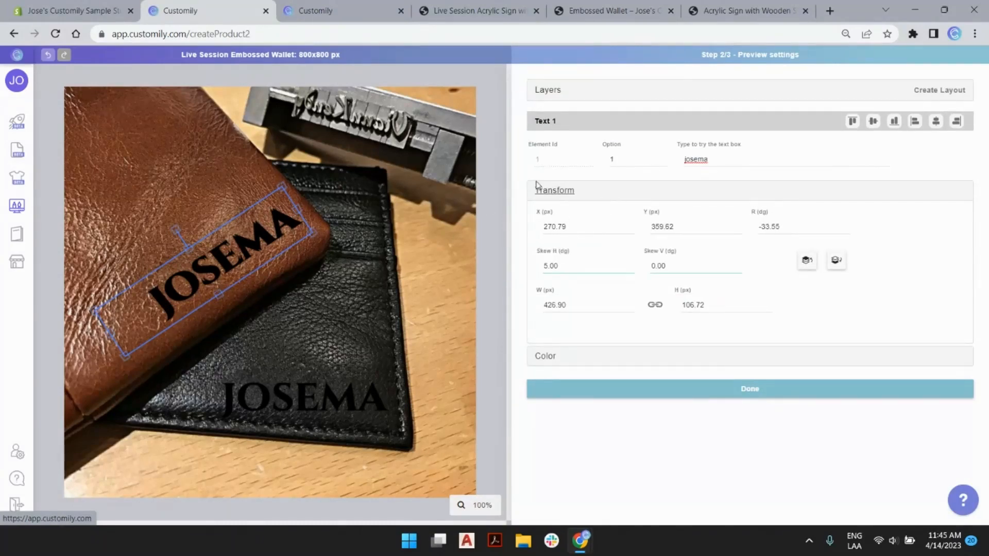
{"action": "left_click", "coordinate": [115, 344]}
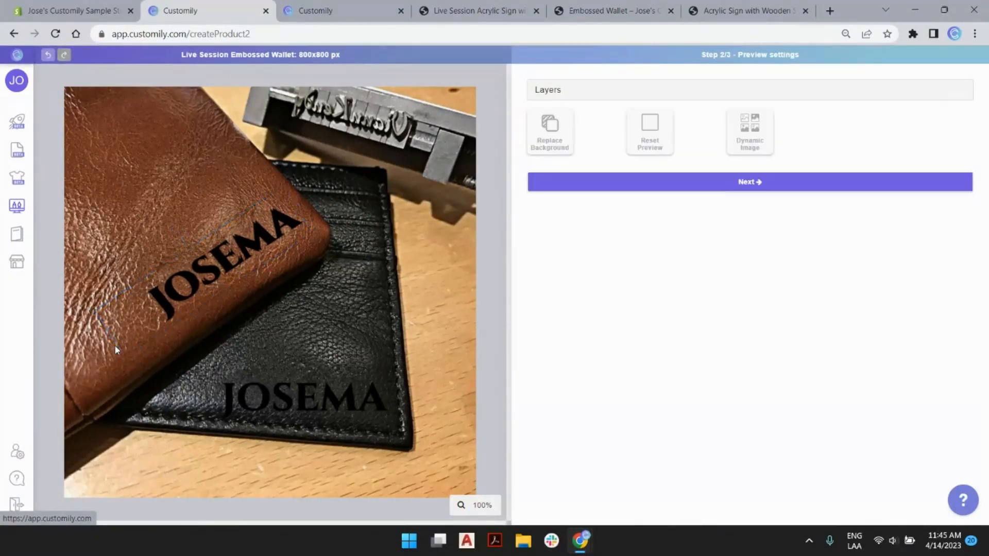
{"action": "left_click", "coordinate": [117, 343]}
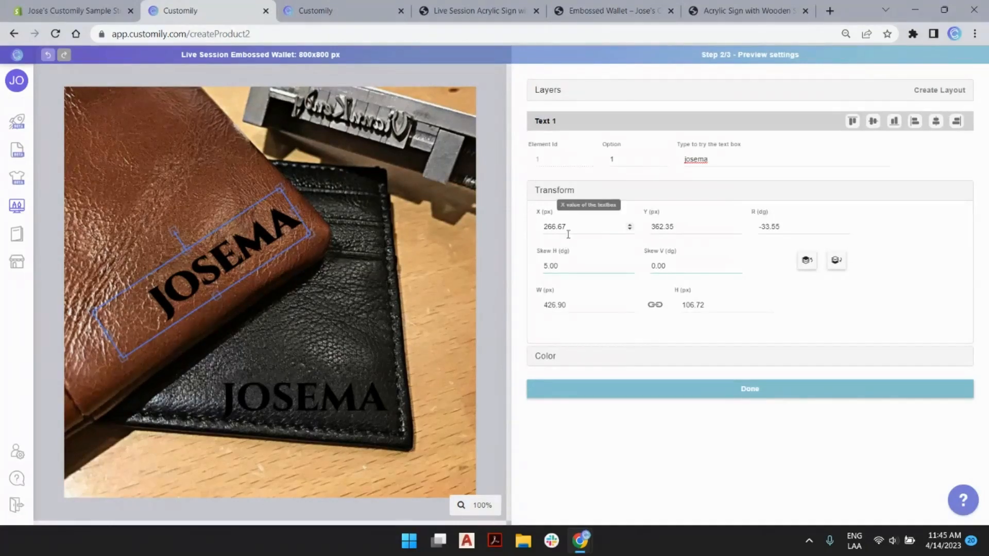
- Set the X position of the Brown Emboss shadow text box to 266.67 px to match the Enter your Name layer
{"action": "left_click", "coordinate": [547, 94]}
{"action": "left_click", "coordinate": [637, 142]}
{"action": "left_click", "coordinate": [550, 251]}
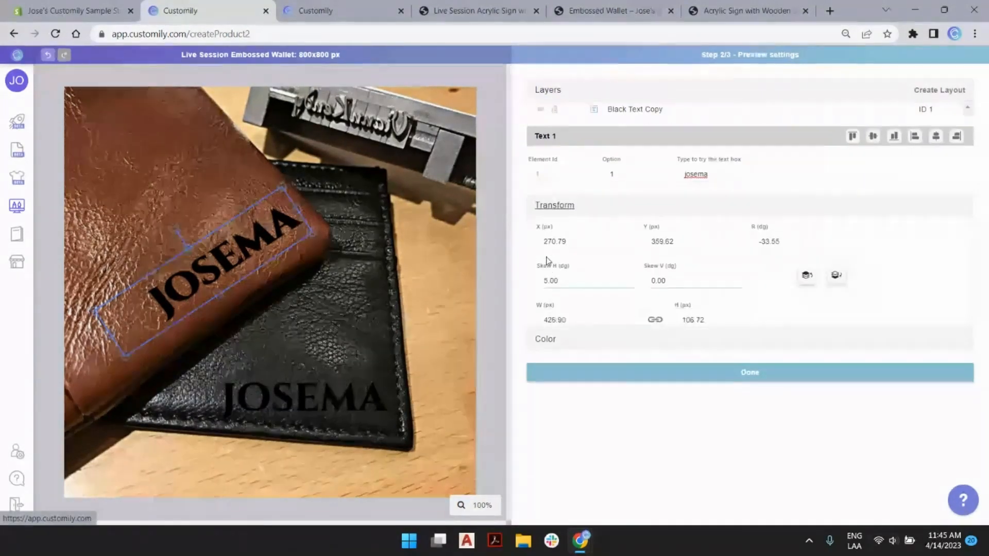
{"action": "double_click", "coordinate": [571, 225]}
{"action": "type", "text": "266.67"}
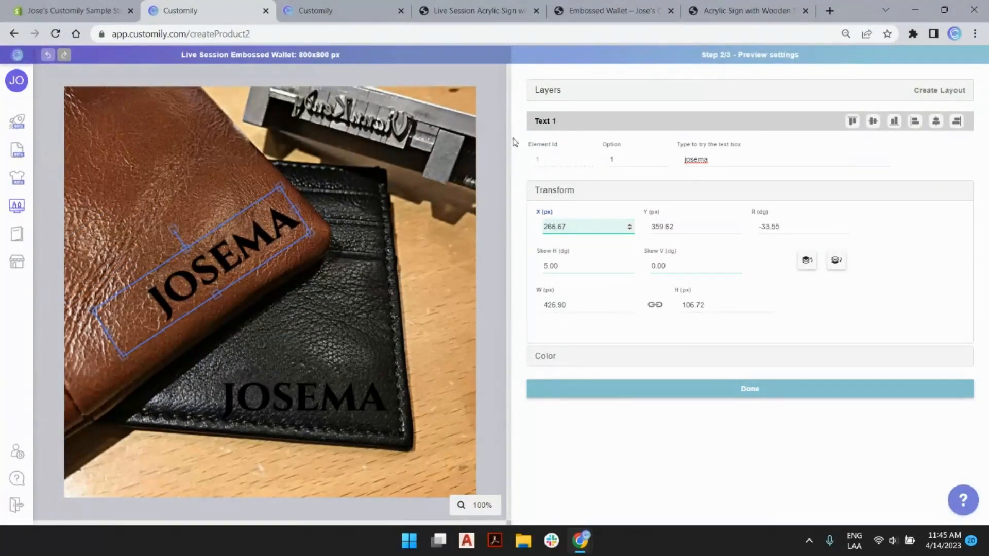
- Check the Y position of the Enter your Name layer and set the Brown Emboss shadow layer's Y to 362.35 px
{"action": "left_click", "coordinate": [541, 96]}
{"action": "left_click", "coordinate": [654, 160]}
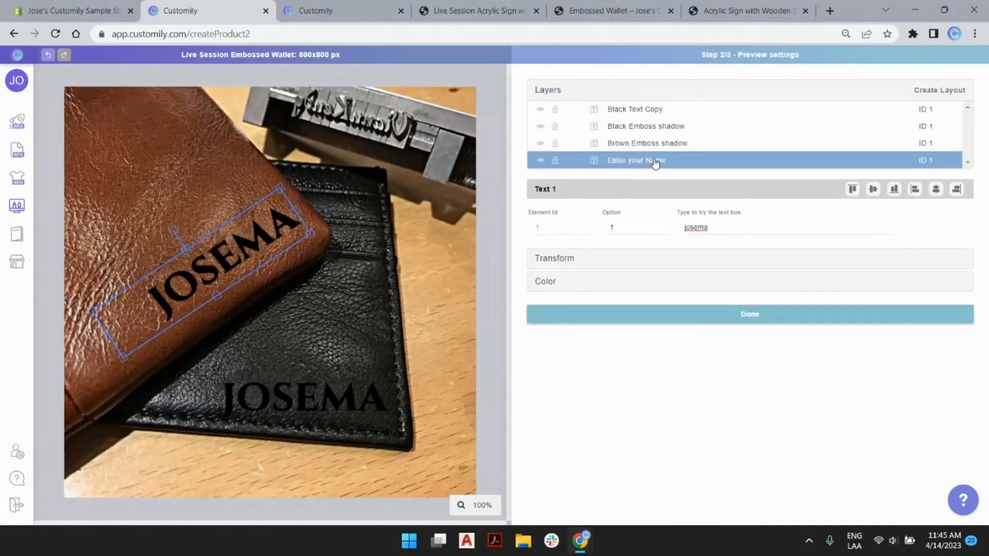
{"action": "left_click", "coordinate": [576, 259]}
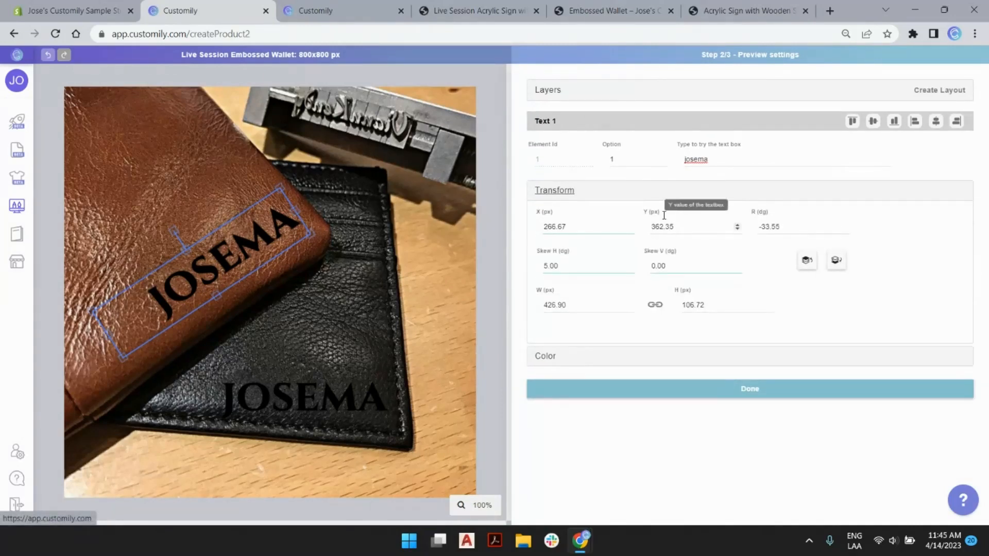
{"action": "left_click", "coordinate": [547, 93]}
{"action": "left_click", "coordinate": [641, 144]}
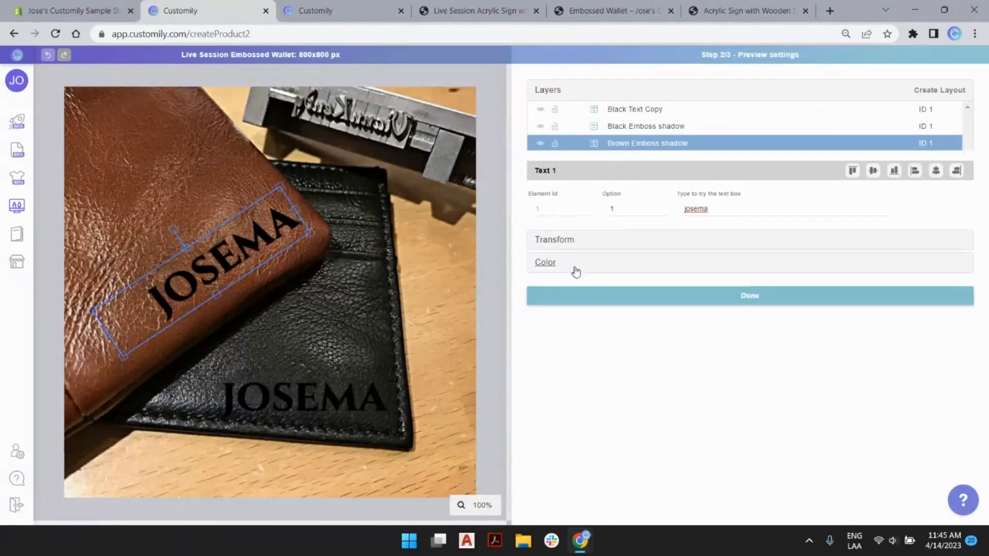
{"action": "left_click", "coordinate": [558, 192]}
{"action": "double_click", "coordinate": [669, 226]}
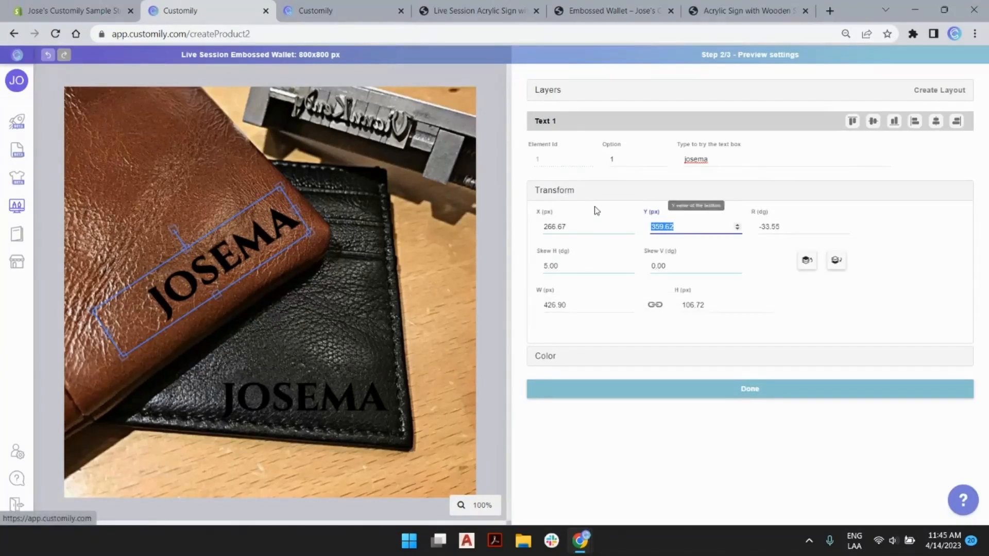
{"action": "type", "text": "362.35"}
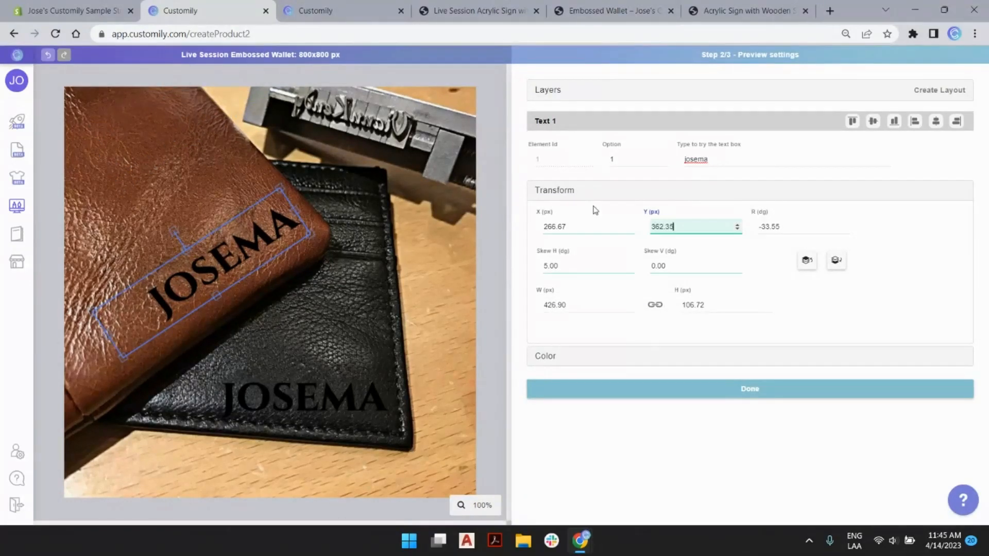
{"action": "left_click", "coordinate": [358, 152]}
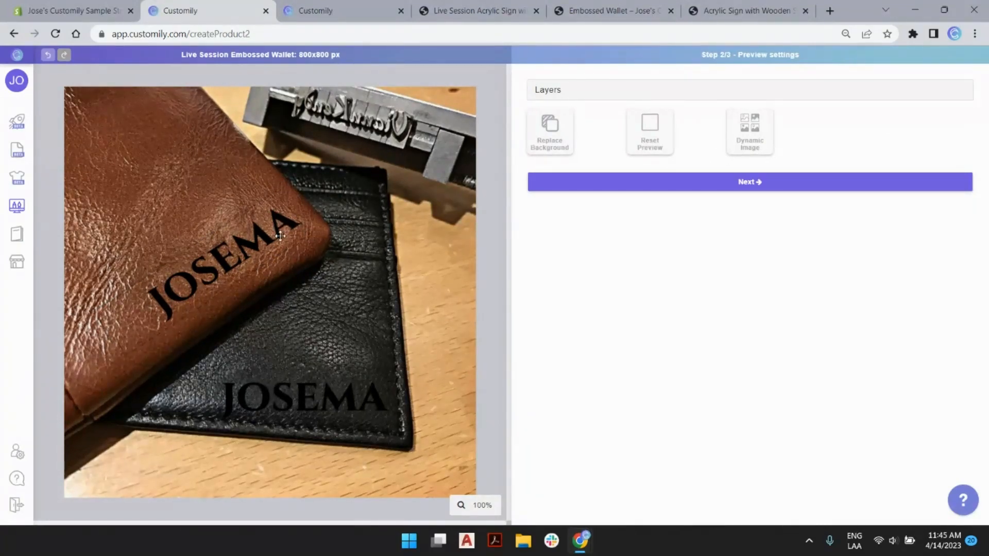
- Change the fill color of the Enter your Name text to a light yellow-gold and save it into option 1
{"action": "left_click", "coordinate": [548, 92]}
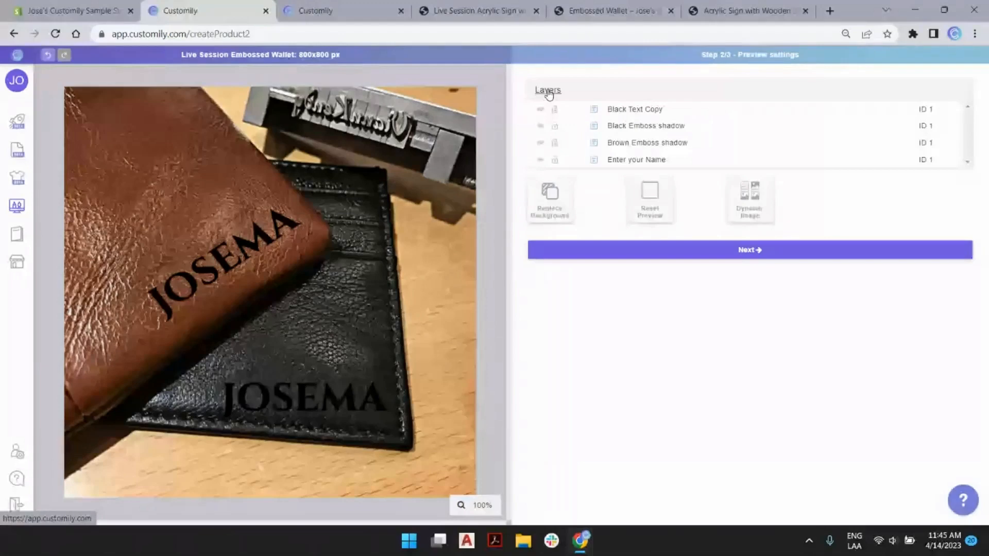
{"action": "left_click", "coordinate": [623, 161]}
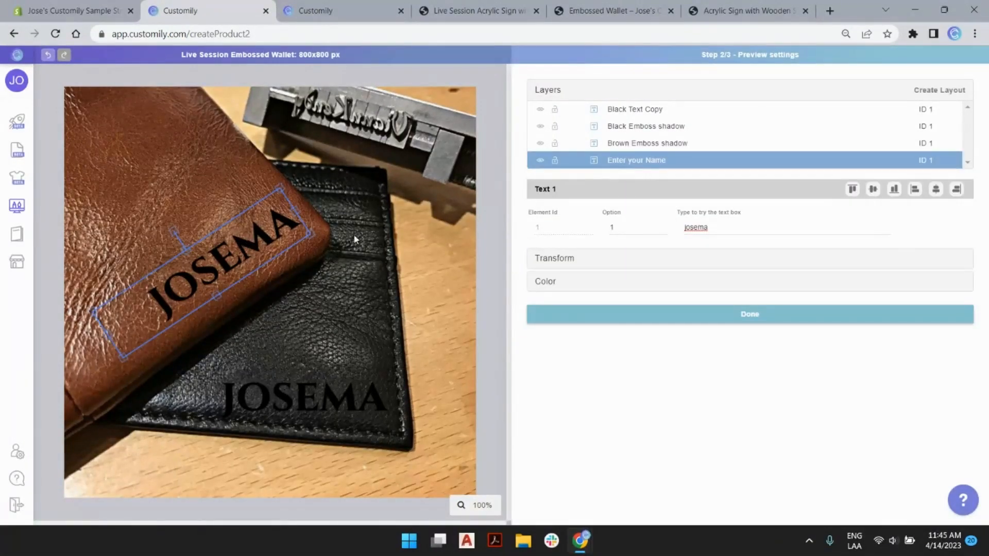
{"action": "left_click", "coordinate": [536, 291]}
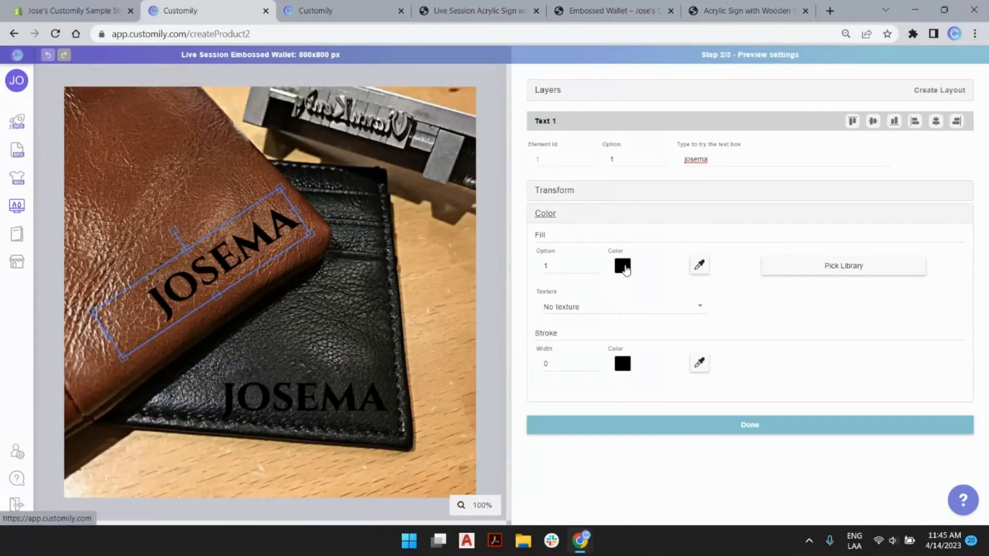
{"action": "left_click", "coordinate": [623, 267]}
{"action": "left_click", "coordinate": [763, 223]}
{"action": "left_click", "coordinate": [677, 117]}
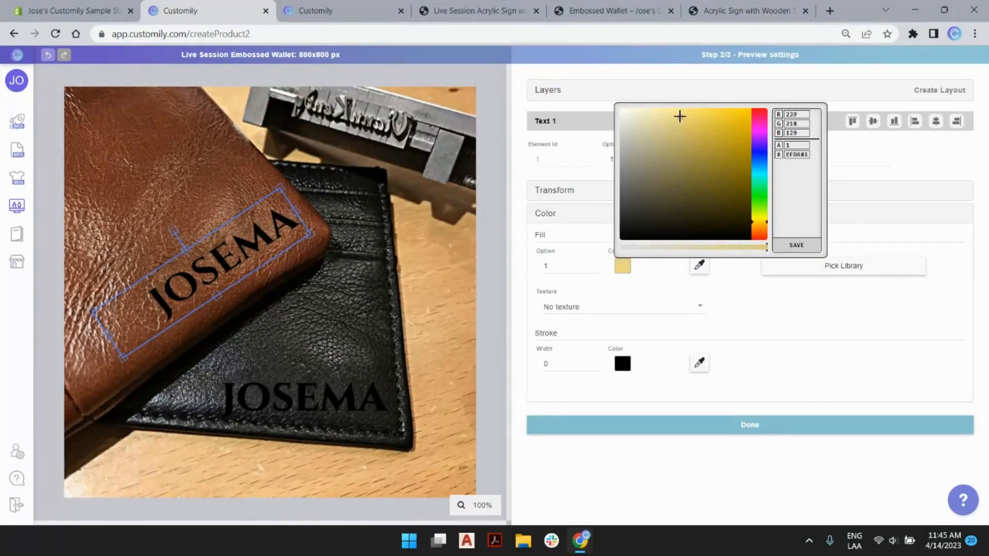
{"action": "left_click", "coordinate": [679, 118]}
{"action": "left_click", "coordinate": [796, 245]}
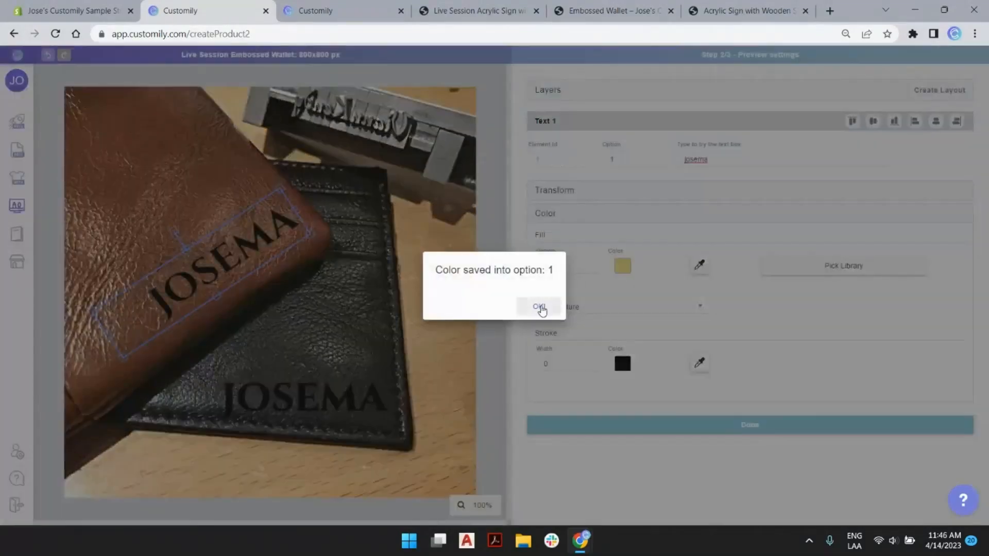
{"action": "left_click", "coordinate": [539, 309]}
- Reorder the layers so Enter your Name sits above Brown Emboss shadow in the layer list
{"action": "left_click", "coordinate": [550, 93]}
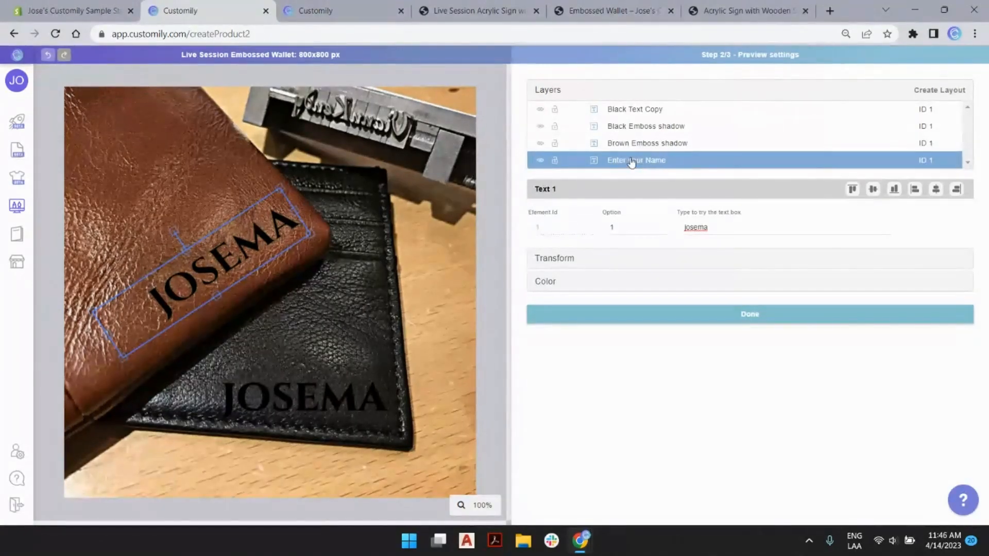
{"action": "left_click_drag", "start_coordinate": [633, 162], "coordinate": [636, 149]}
{"action": "left_click_drag", "start_coordinate": [635, 149], "coordinate": [637, 144]}
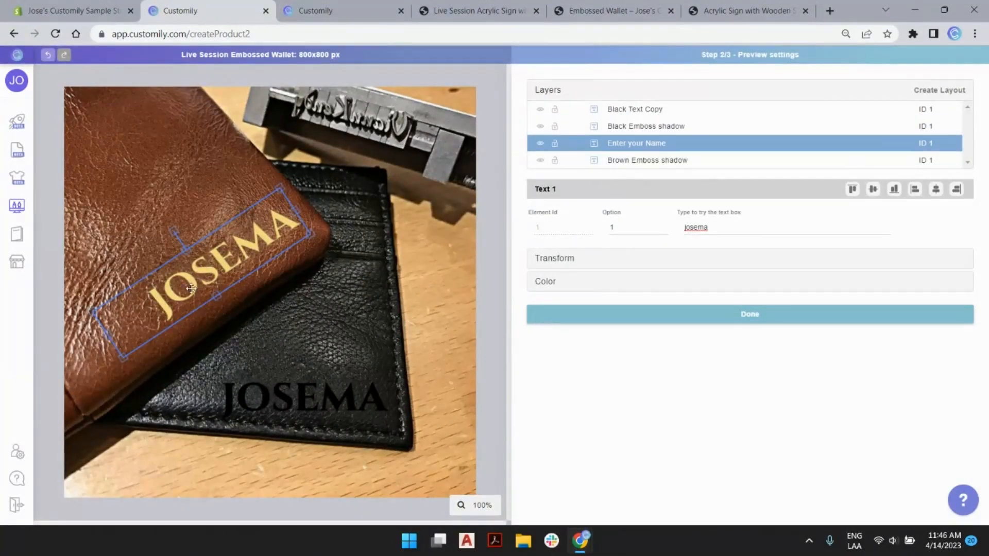
- Darken the Enter your Name fill color to a muted gold, about RGB 201, 186, 126, and save it into option 1
{"action": "left_click", "coordinate": [552, 282]}
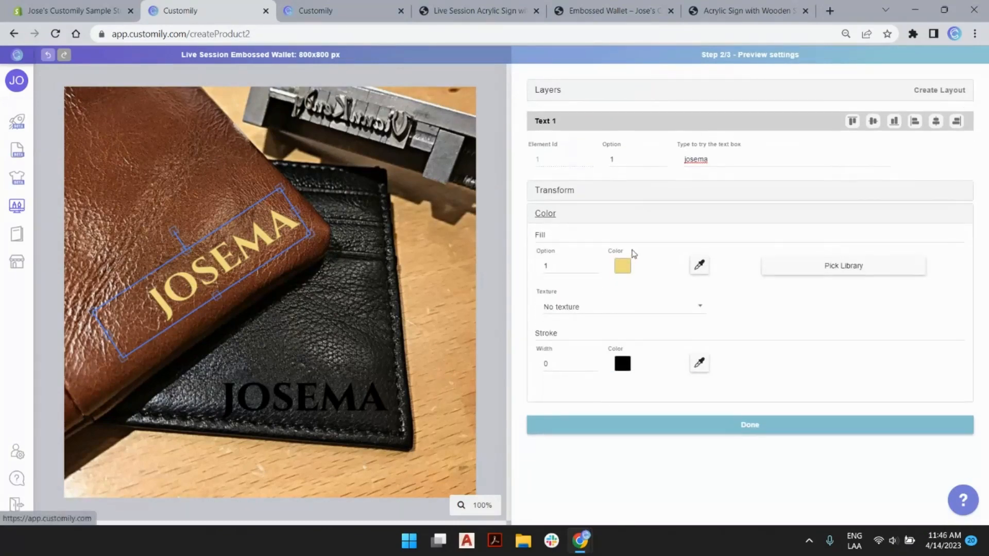
{"action": "left_click", "coordinate": [622, 266]}
{"action": "mouse_move", "coordinate": [673, 142]}
{"action": "left_mouse_down"}
{"action": "mouse_move", "coordinate": [680, 147]}
{"action": "mouse_move", "coordinate": [669, 137]}
{"action": "left_mouse_up"}
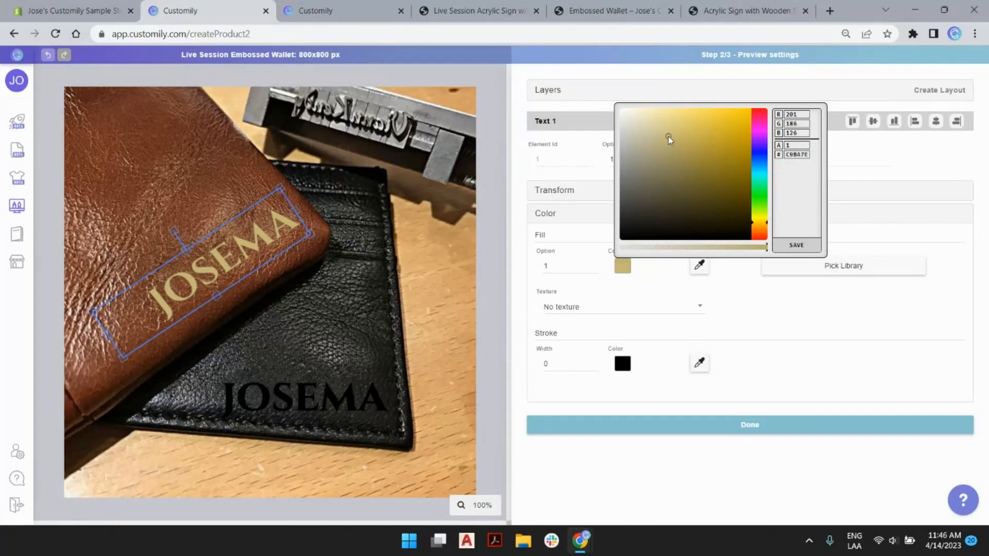
{"action": "left_click", "coordinate": [796, 245]}
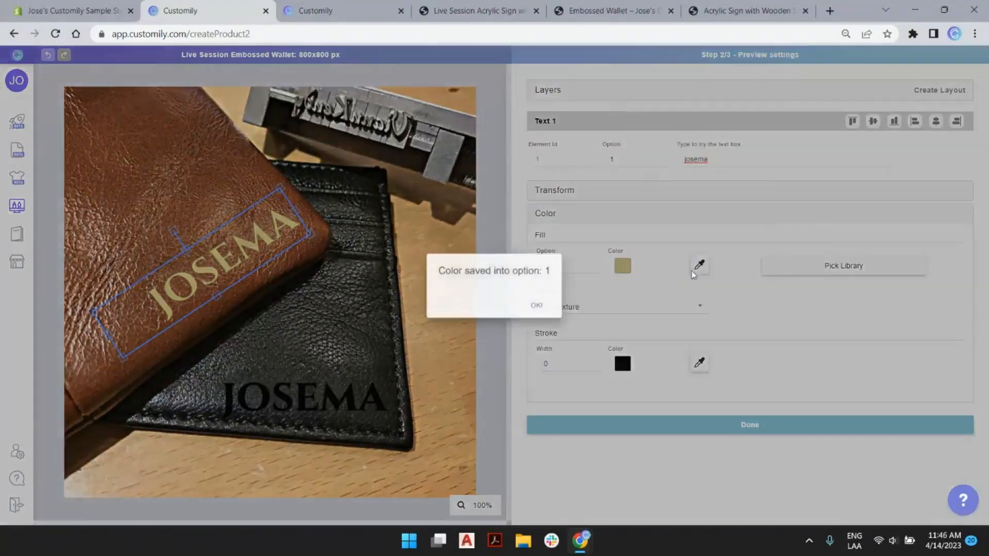
{"action": "left_click", "coordinate": [547, 306]}
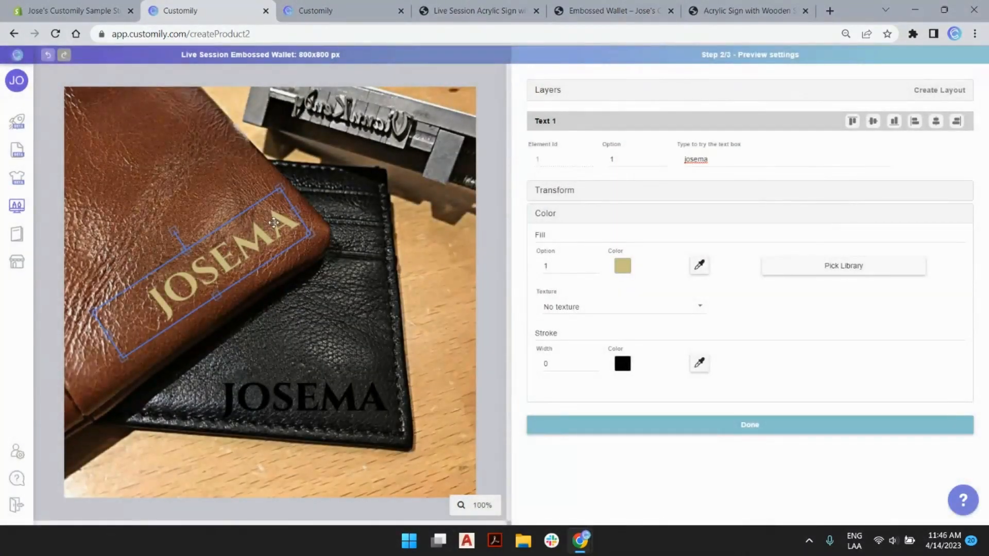
- Fill the Brown Emboss shadow text with a dark brown sampled from the lower edge of the brown wallet
{"action": "left_click", "coordinate": [558, 93]}
{"action": "left_click", "coordinate": [662, 161]}
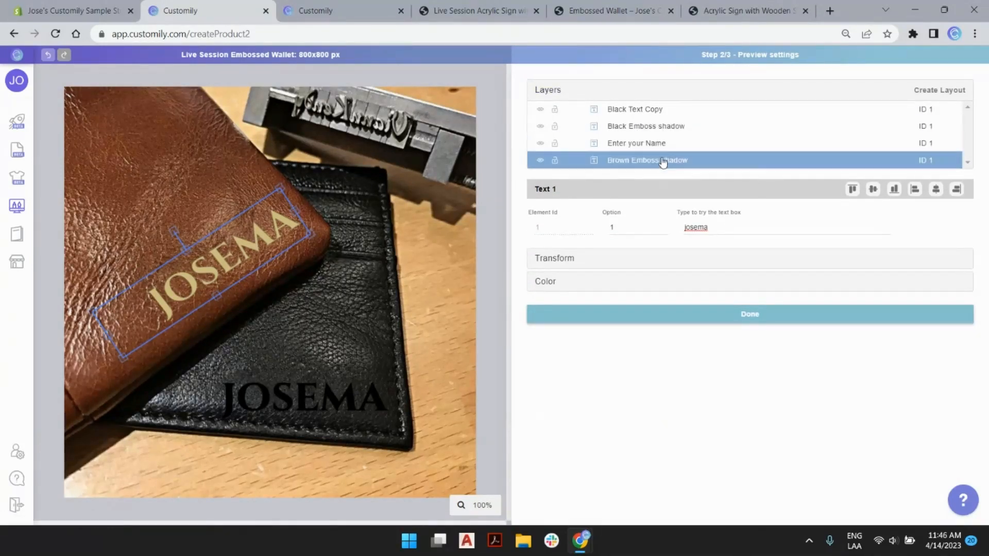
{"action": "left_click", "coordinate": [544, 283]}
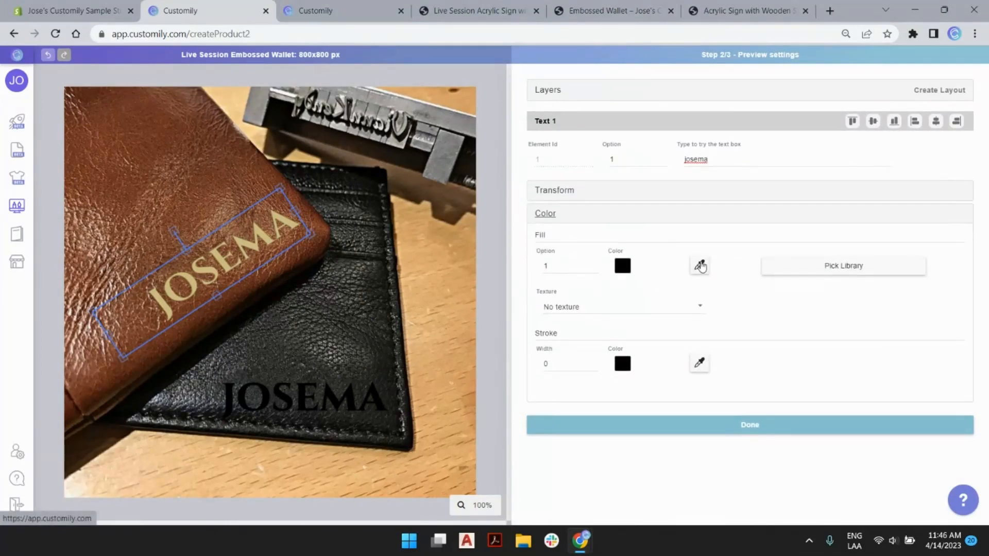
{"action": "left_click", "coordinate": [702, 266]}
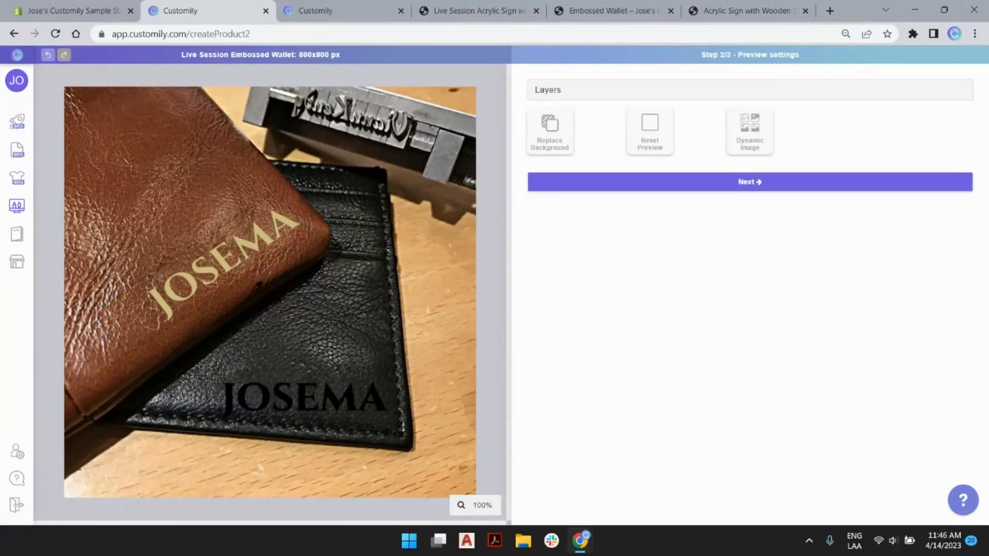
{"action": "left_click", "coordinate": [243, 302]}
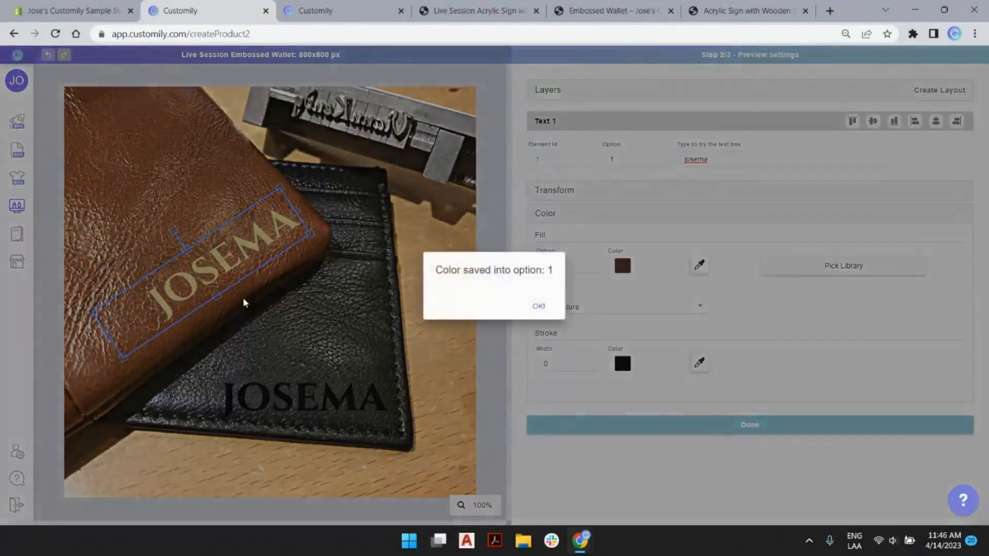
- Offset the Brown Emboss shadow behind the gold name by repositioning it to X 268.67 px and Y 359.35 px
{"action": "left_click", "coordinate": [538, 307]}
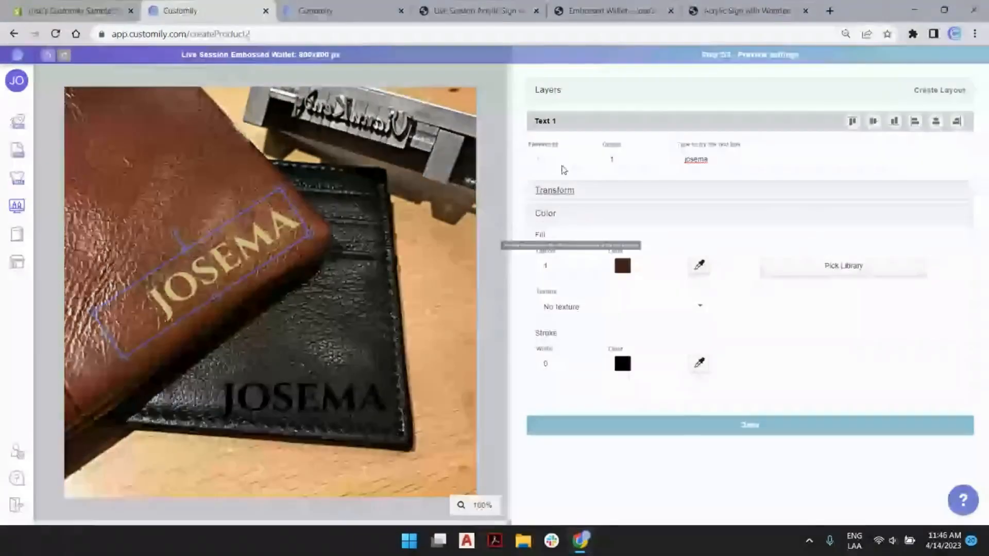
{"action": "left_click", "coordinate": [565, 192]}
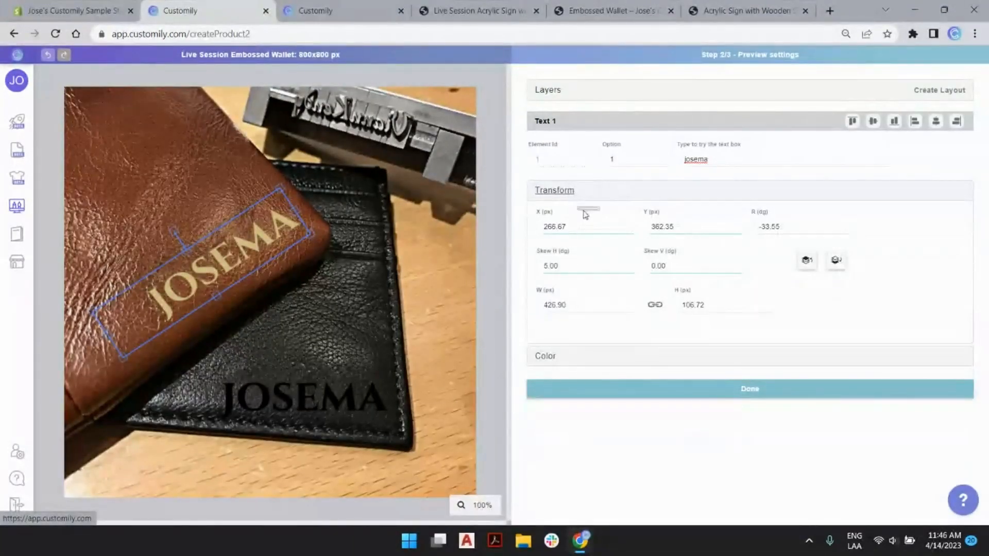
{"action": "left_click", "coordinate": [630, 230]}
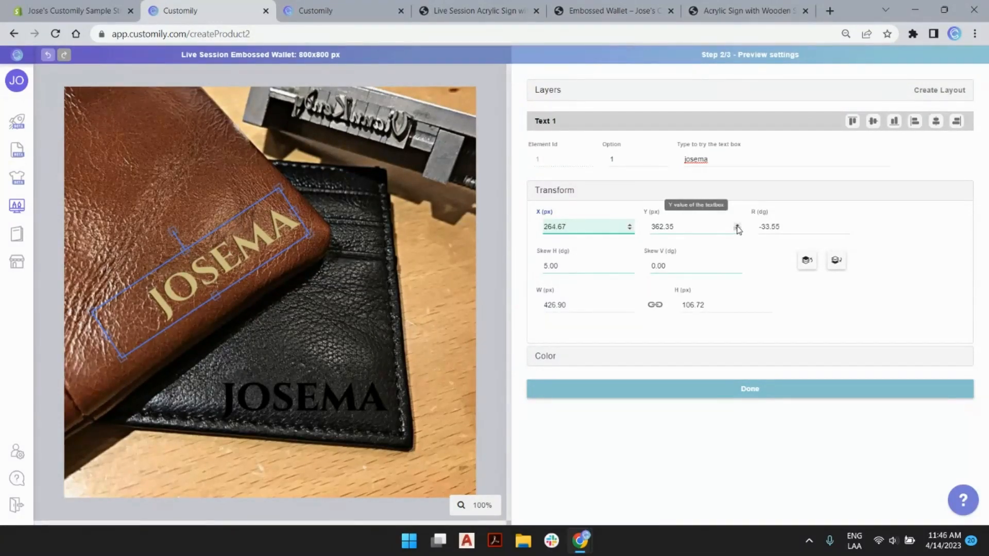
{"action": "left_click", "coordinate": [738, 229]}
{"action": "left_click", "coordinate": [737, 230]}
{"action": "left_click", "coordinate": [738, 230]}
{"action": "left_click", "coordinate": [738, 230]}
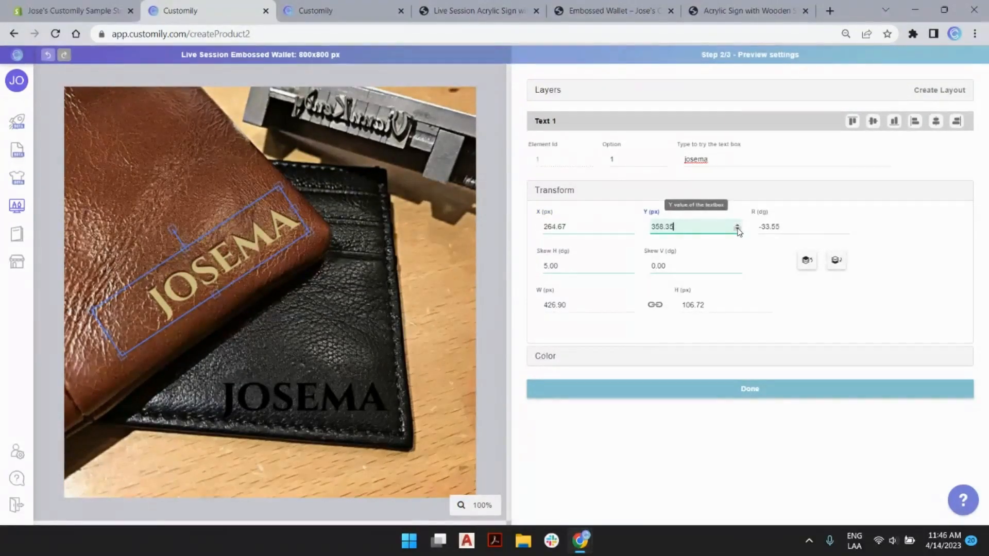
{"action": "left_click", "coordinate": [629, 230]}
{"action": "left_click", "coordinate": [630, 230]}
{"action": "left_click", "coordinate": [629, 230]}
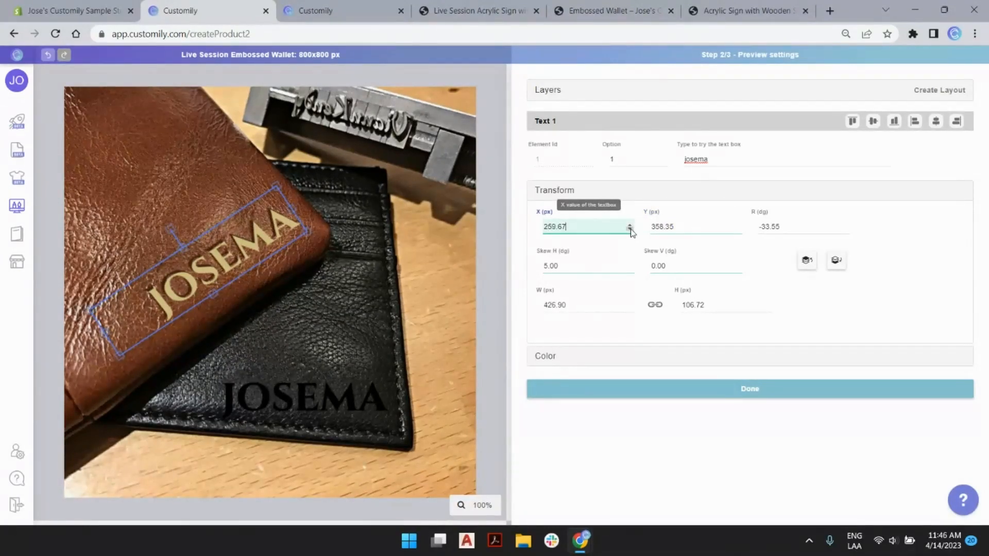
{"action": "left_click", "coordinate": [737, 225]}
{"action": "left_click", "coordinate": [737, 225]}
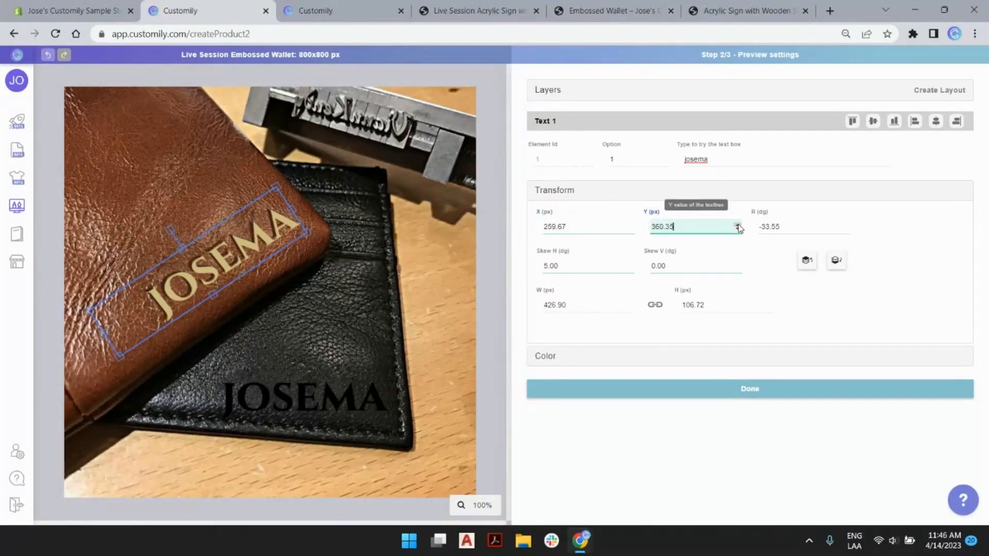
{"action": "left_click", "coordinate": [737, 225]}
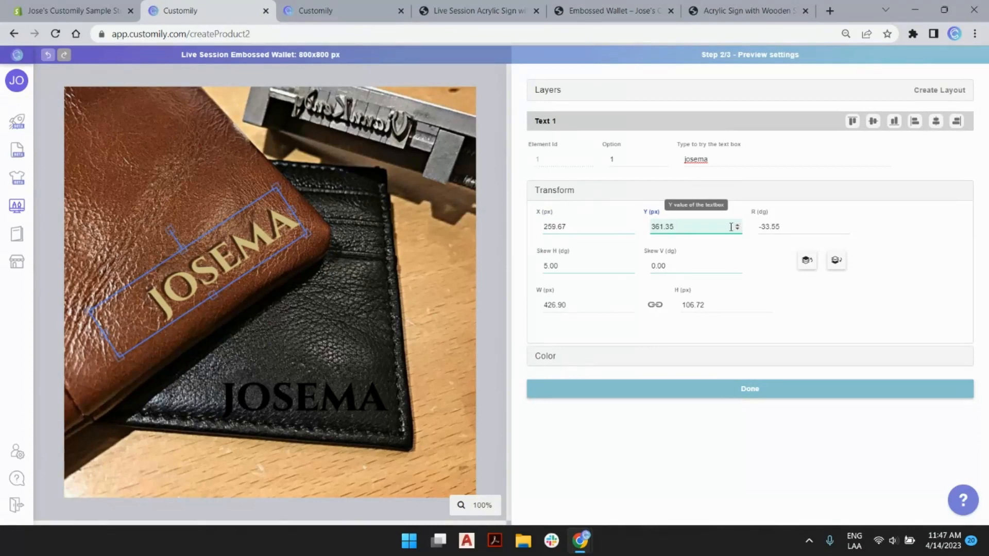
{"action": "left_click", "coordinate": [629, 230]}
{"action": "left_click", "coordinate": [630, 230]}
{"action": "left_click", "coordinate": [630, 224]}
{"action": "left_click", "coordinate": [629, 224]}
{"action": "left_click", "coordinate": [629, 224]}
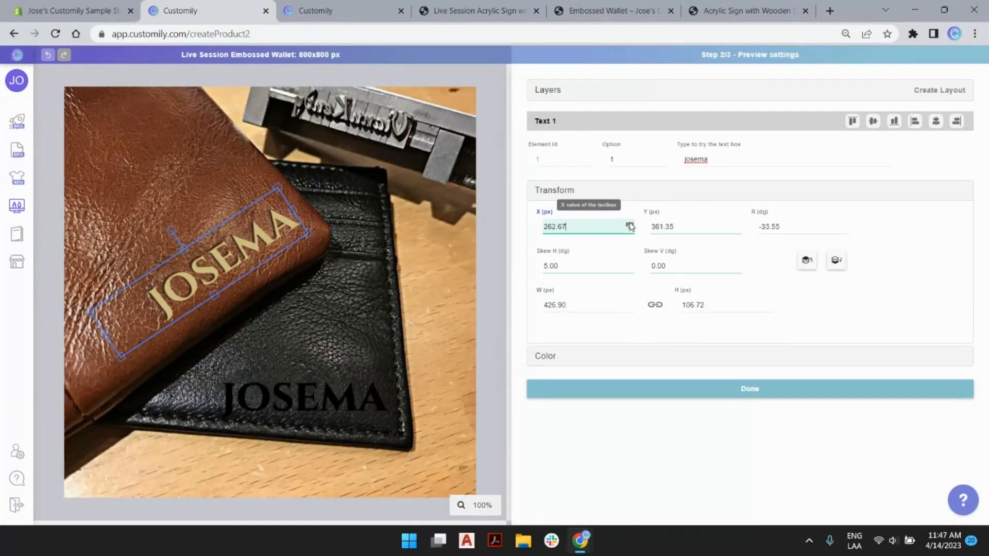
{"action": "left_click", "coordinate": [630, 225]}
{"action": "left_click", "coordinate": [629, 225]}
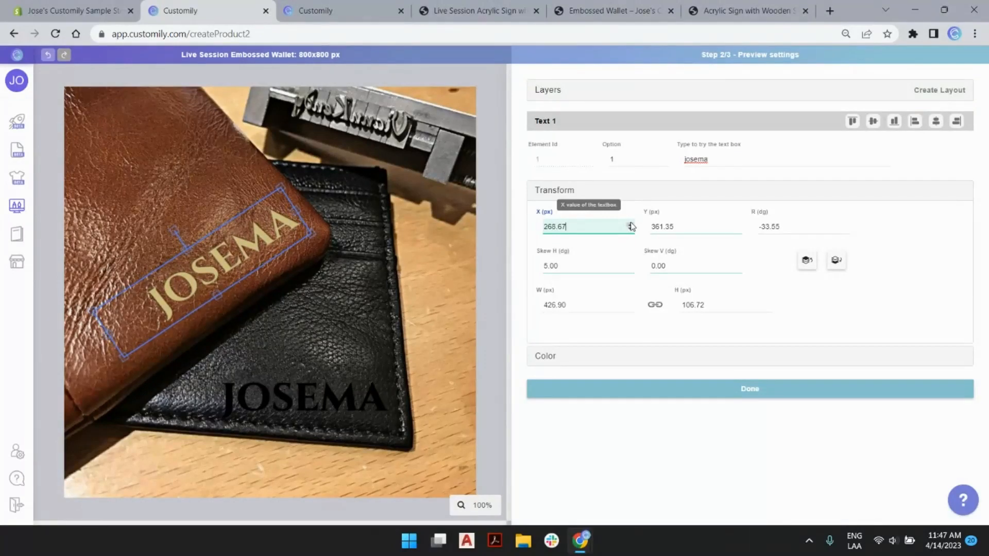
{"action": "left_click", "coordinate": [737, 230]}
{"action": "left_click", "coordinate": [738, 231]}
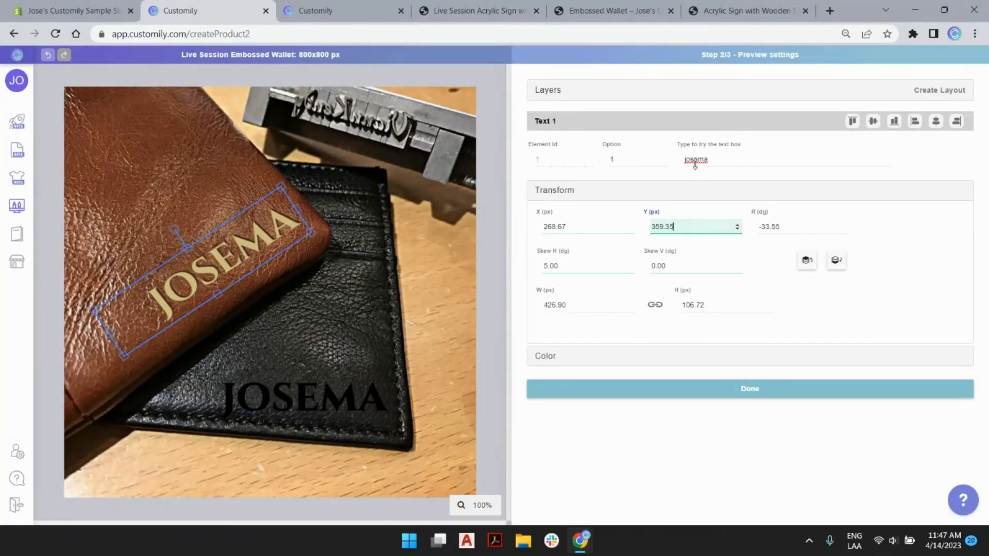
- Replace the sample name in the preview text with a different six-letter first name
{"action": "left_click_drag", "start_coordinate": [670, 161], "coordinate": [718, 163]}
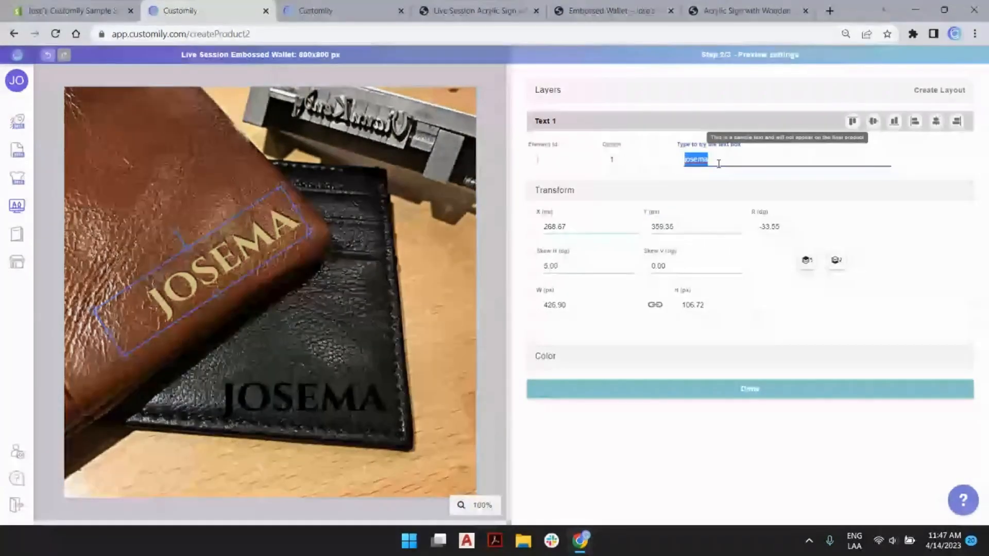
{"action": "type", "text": "rupet"}
{"action": "key", "text": "BackSpace"}
{"action": "type", "text": "rt"}
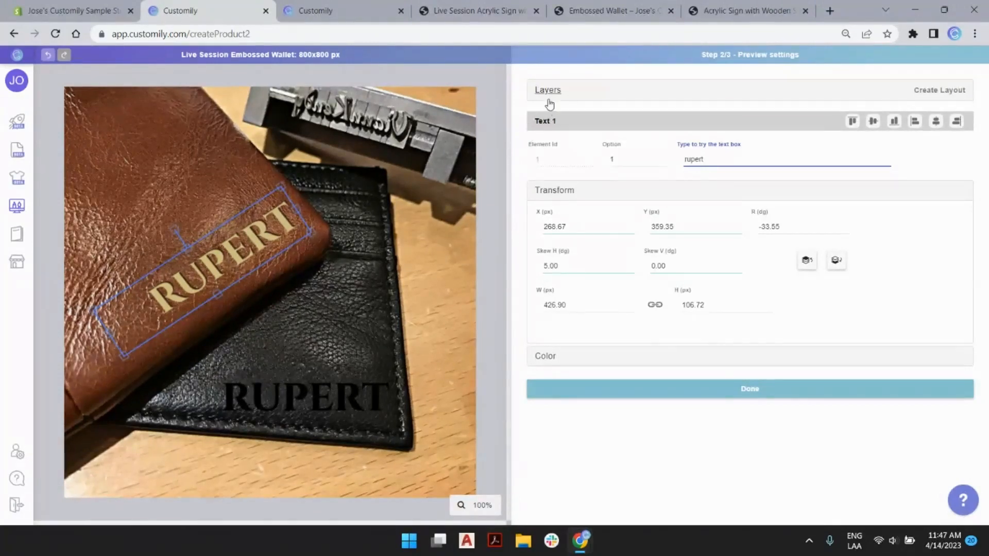
- Set the vertical skew of the Black Text Copy layer on the black wallet to 3 degrees
{"action": "left_click", "coordinate": [344, 404]}
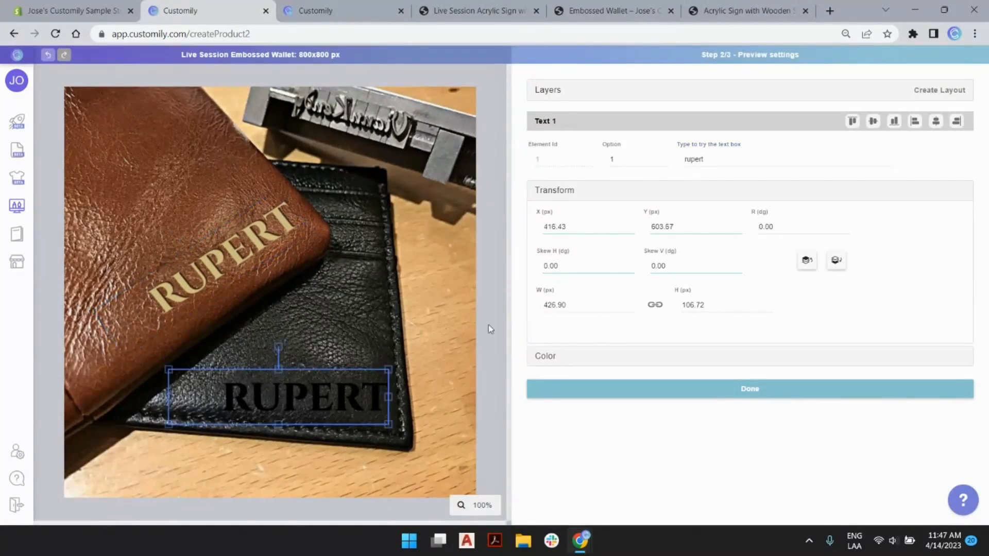
{"action": "left_click", "coordinate": [539, 93]}
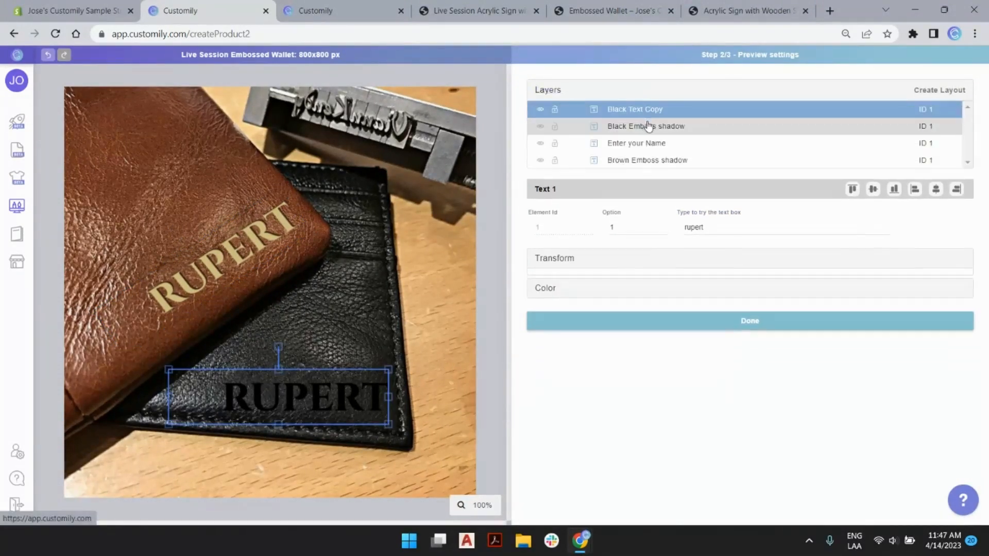
{"action": "left_click", "coordinate": [553, 261]}
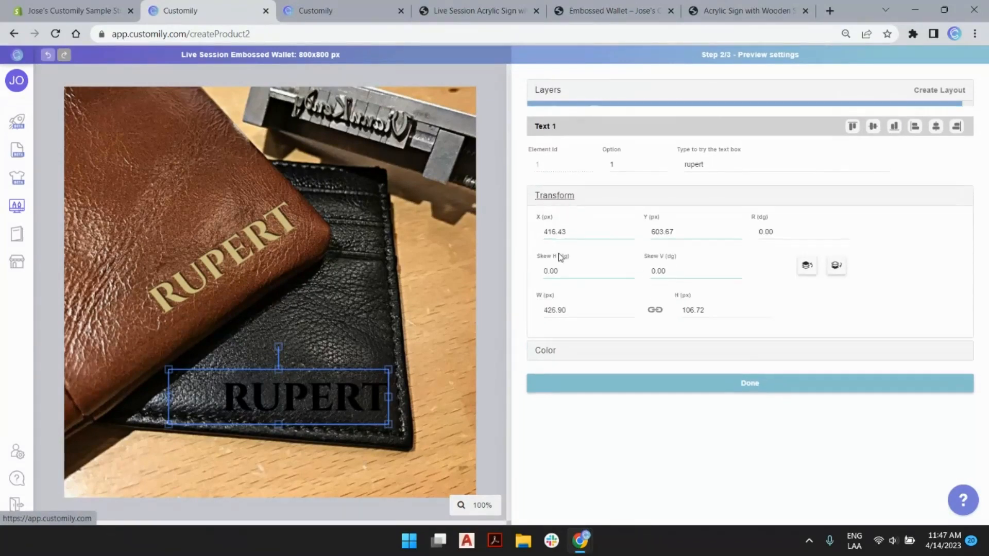
{"action": "left_click", "coordinate": [737, 268]}
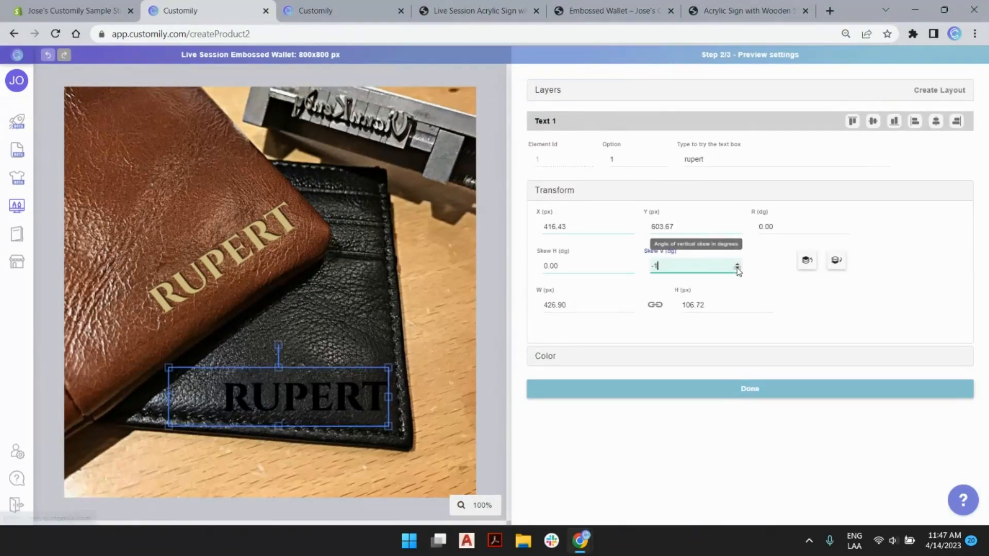
{"action": "left_click", "coordinate": [737, 269]}
{"action": "left_click", "coordinate": [737, 268]}
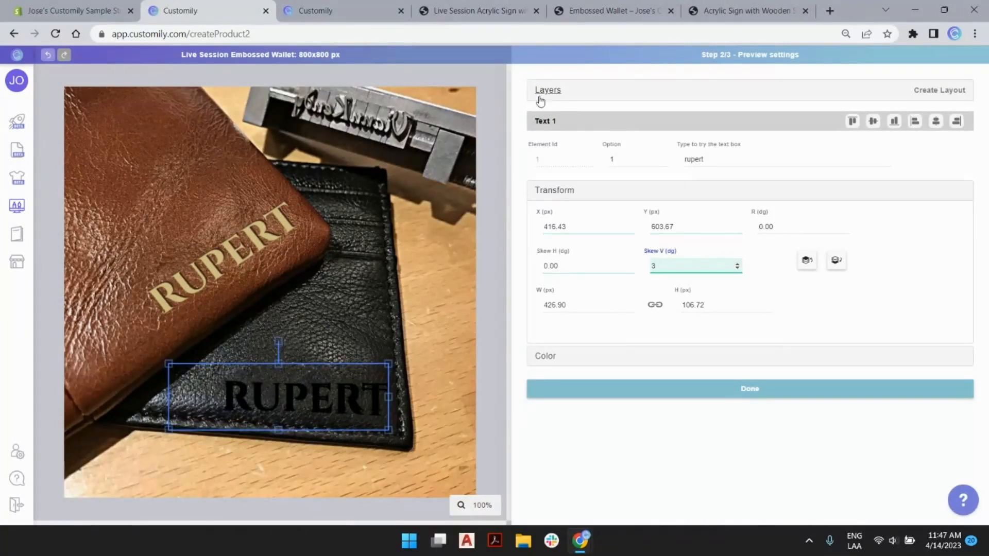
- Set the vertical skew of the Black Emboss shadow layer to 3 degrees
{"action": "left_click", "coordinate": [540, 89]}
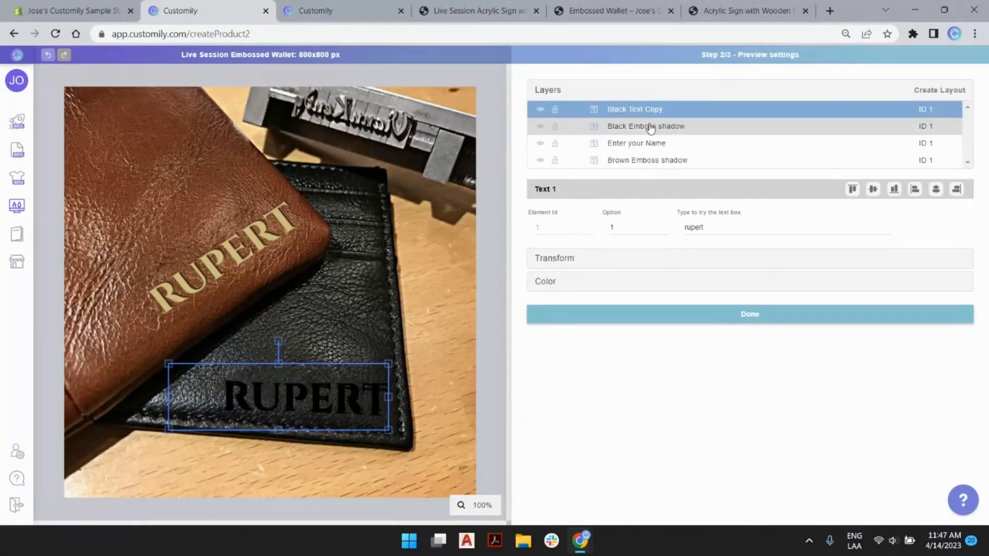
{"action": "left_click", "coordinate": [652, 126]}
{"action": "left_click", "coordinate": [565, 260]}
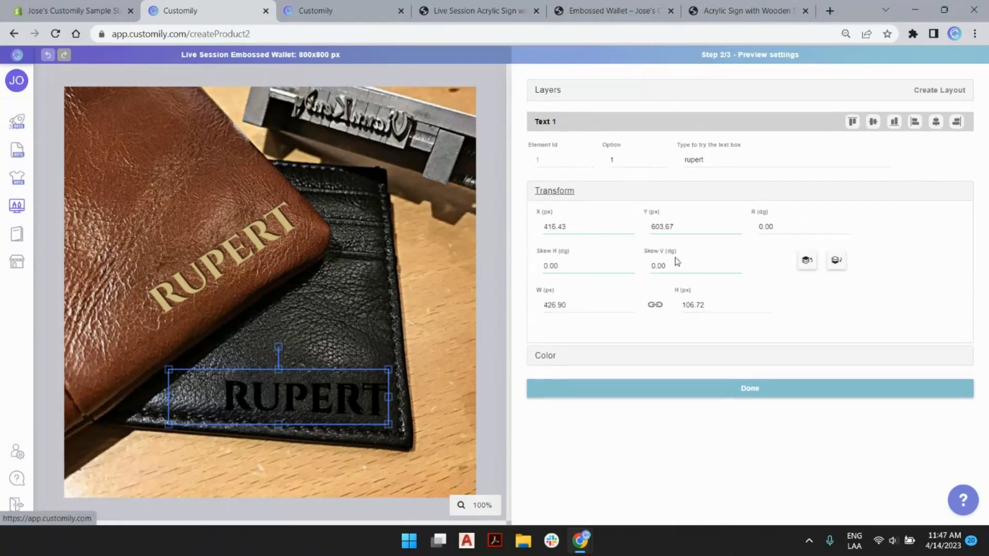
{"action": "left_click", "coordinate": [737, 268]}
{"action": "left_click", "coordinate": [737, 269]}
{"action": "left_click", "coordinate": [737, 269]}
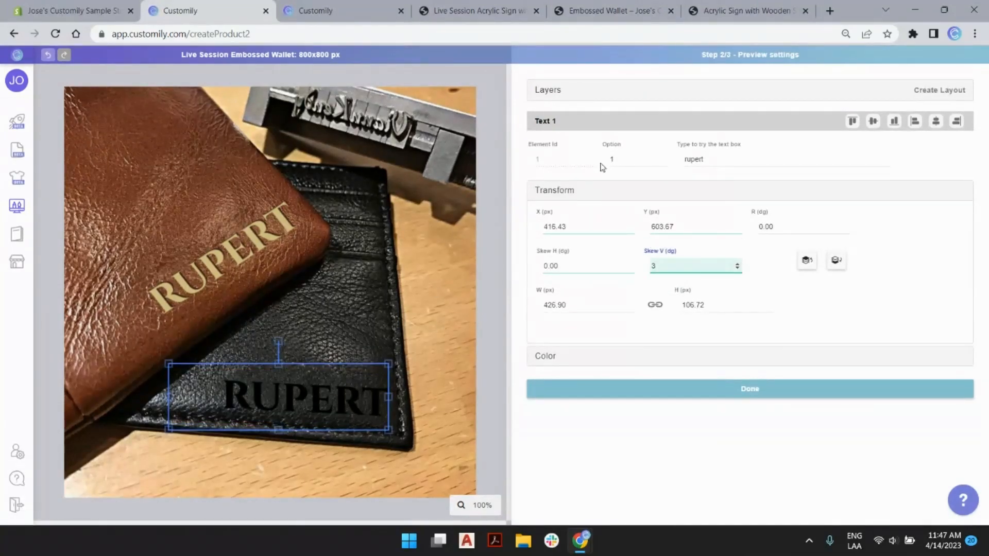
- Change the Black Text Copy fill to a warm gray, RGB 151, 141, 137, and save it into option 1
{"action": "left_click", "coordinate": [555, 91]}
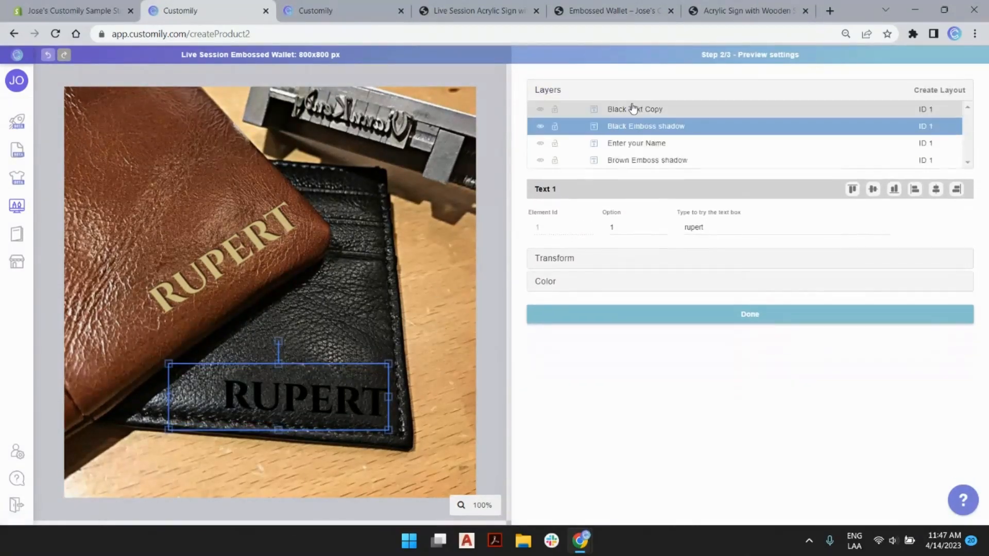
{"action": "left_click", "coordinate": [550, 278]}
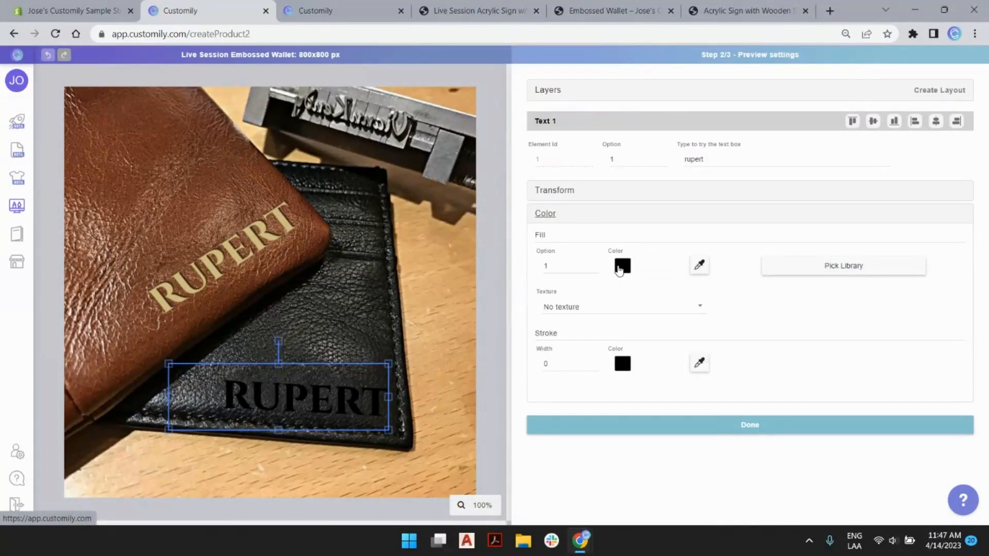
{"action": "left_click", "coordinate": [622, 266]}
{"action": "left_click_drag", "start_coordinate": [635, 168], "coordinate": [632, 161]}
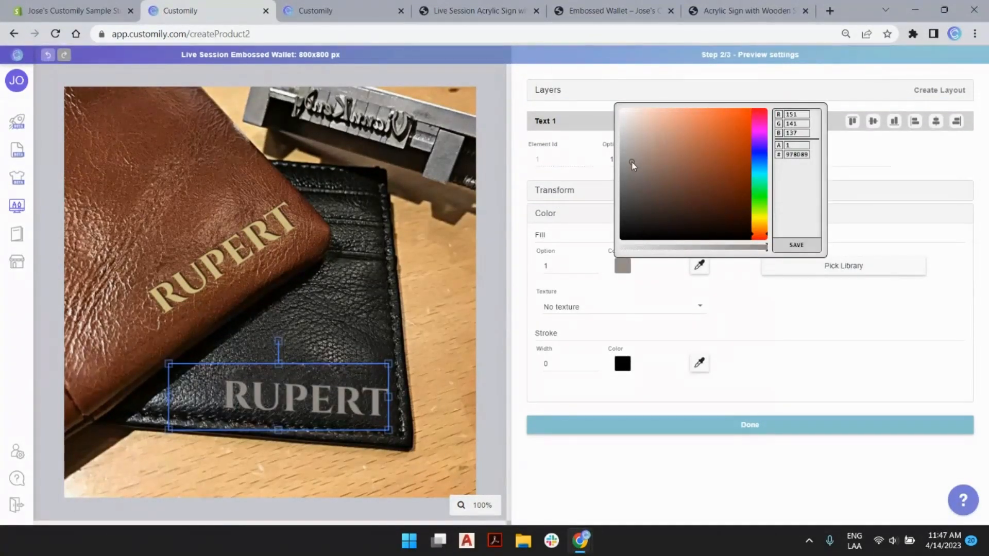
{"action": "left_click", "coordinate": [791, 245]}
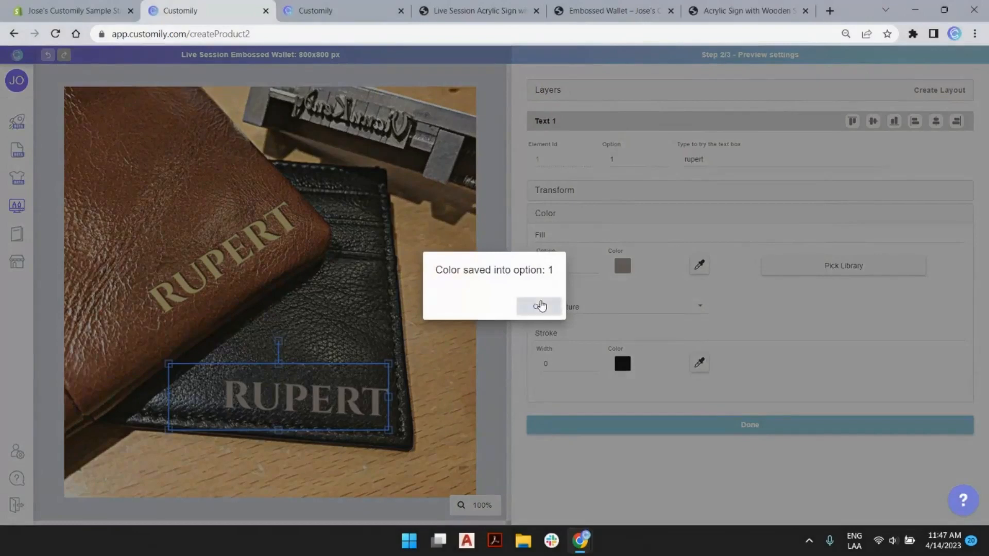
{"action": "left_click", "coordinate": [538, 306]}
- Offset the Black Emboss shadow behind the gray name by repositioning it to X 413.43 px and Y 600.67 px
{"action": "left_click", "coordinate": [548, 92]}
{"action": "left_click", "coordinate": [637, 124]}
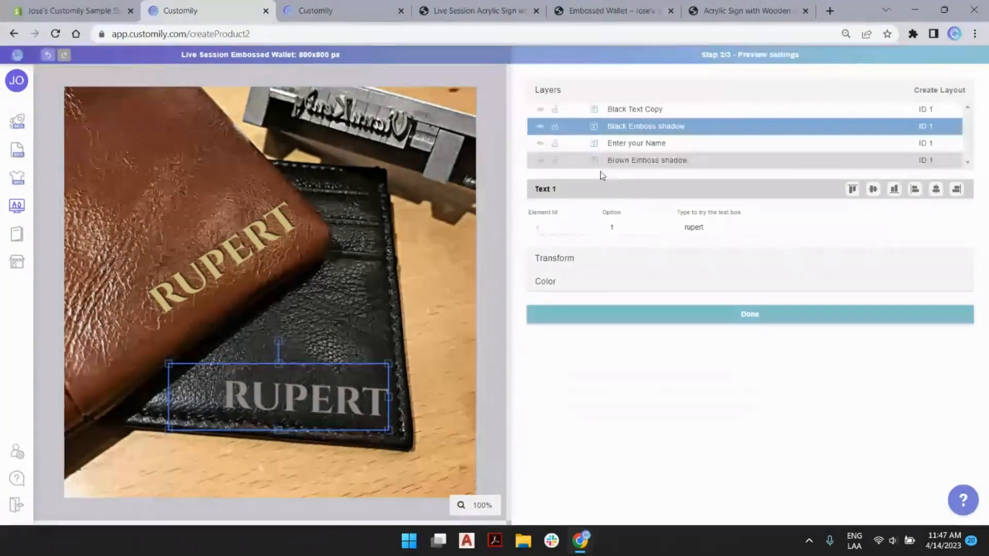
{"action": "left_click", "coordinate": [545, 281]}
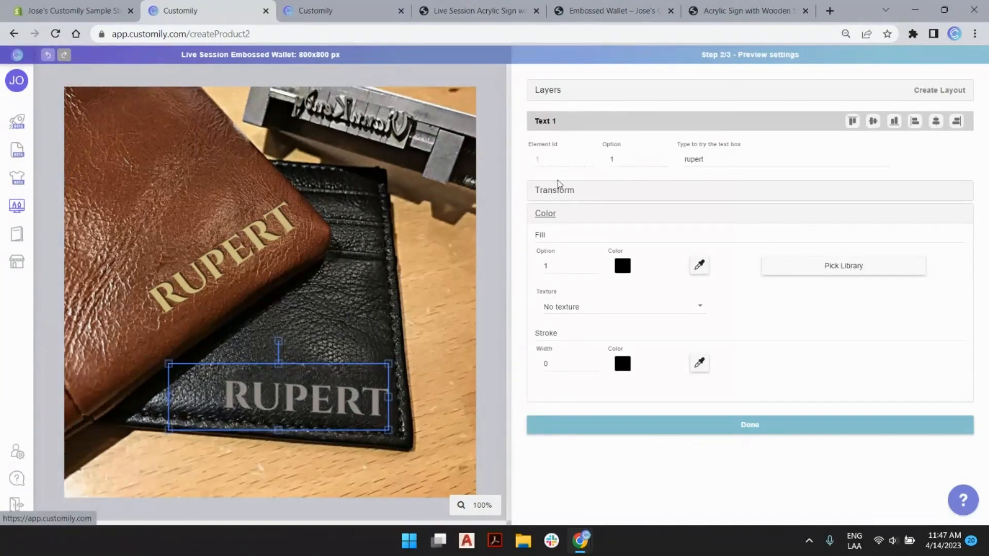
{"action": "left_click", "coordinate": [557, 189]}
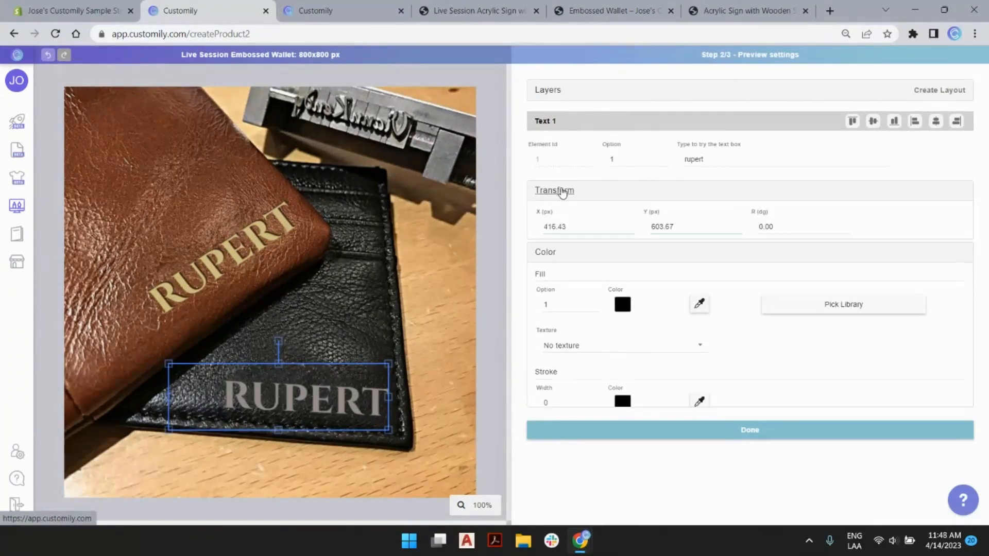
{"action": "left_click", "coordinate": [738, 230]}
{"action": "left_click", "coordinate": [737, 229]}
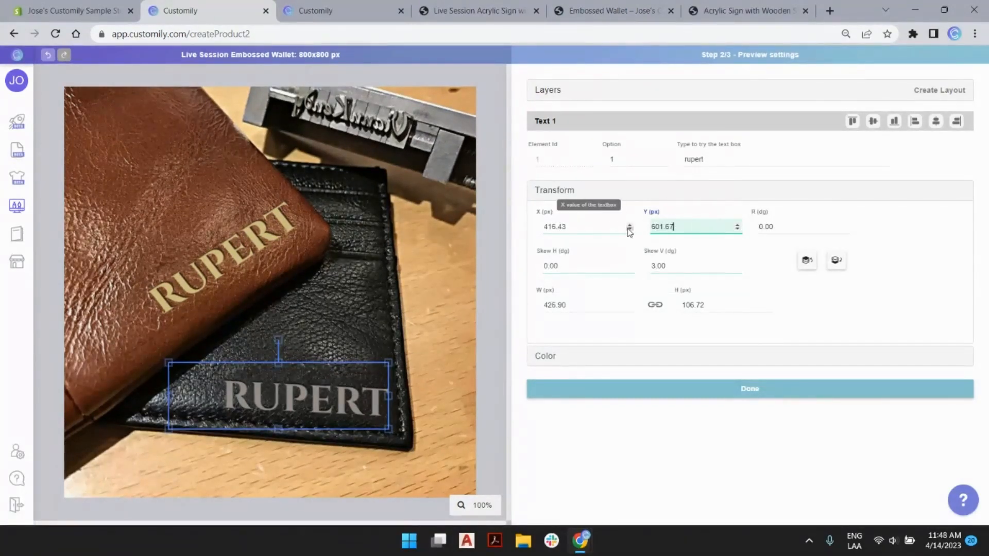
{"action": "left_click", "coordinate": [629, 230]}
{"action": "left_click", "coordinate": [629, 229]}
{"action": "left_click", "coordinate": [629, 229]}
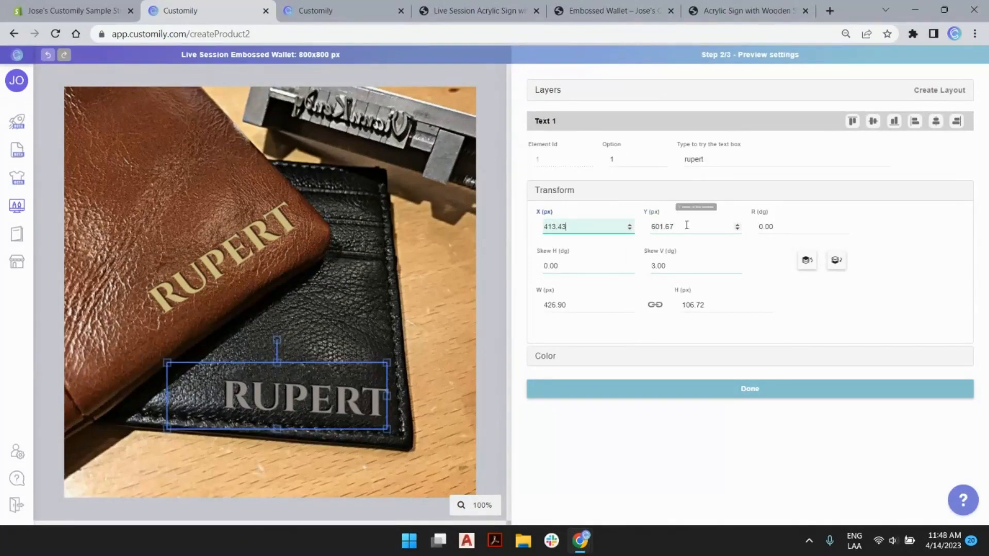
{"action": "left_click", "coordinate": [738, 229]}
- Inspect the gray name's emboss effect up close and try a one-pixel vertical nudge of its shadow
{"action": "scroll", "coordinate": [318, 407], "scroll_direction": "up", "scroll_amount": 2}
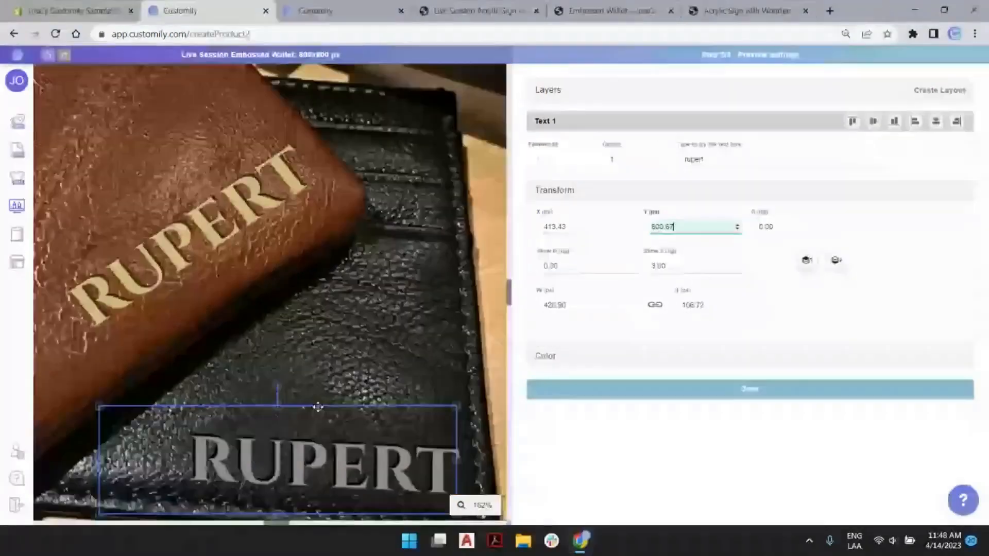
{"action": "scroll", "coordinate": [318, 407], "scroll_direction": "up", "scroll_amount": 5}
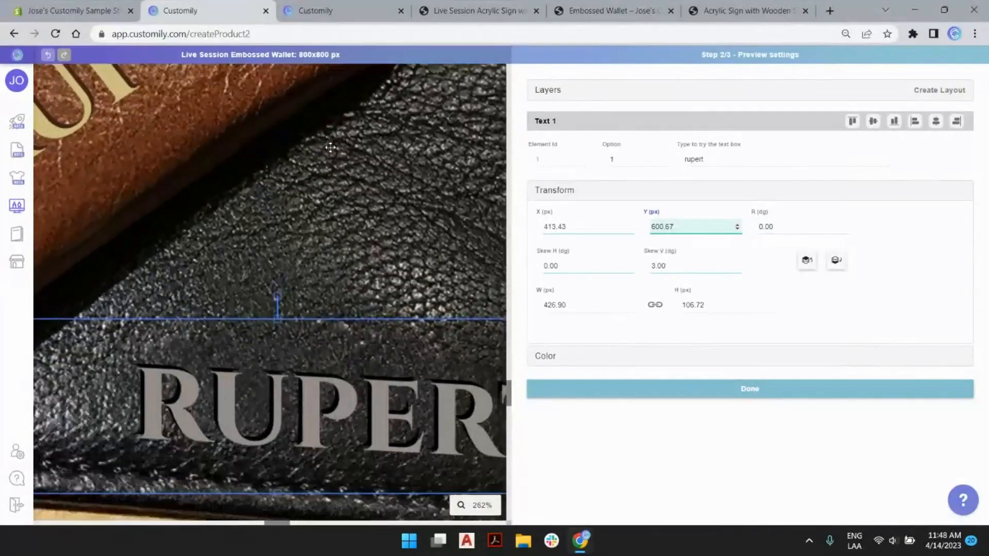
{"action": "scroll", "coordinate": [330, 147], "scroll_direction": "down", "scroll_amount": 1}
{"action": "left_click", "coordinate": [738, 229]}
{"action": "left_click", "coordinate": [737, 225]}
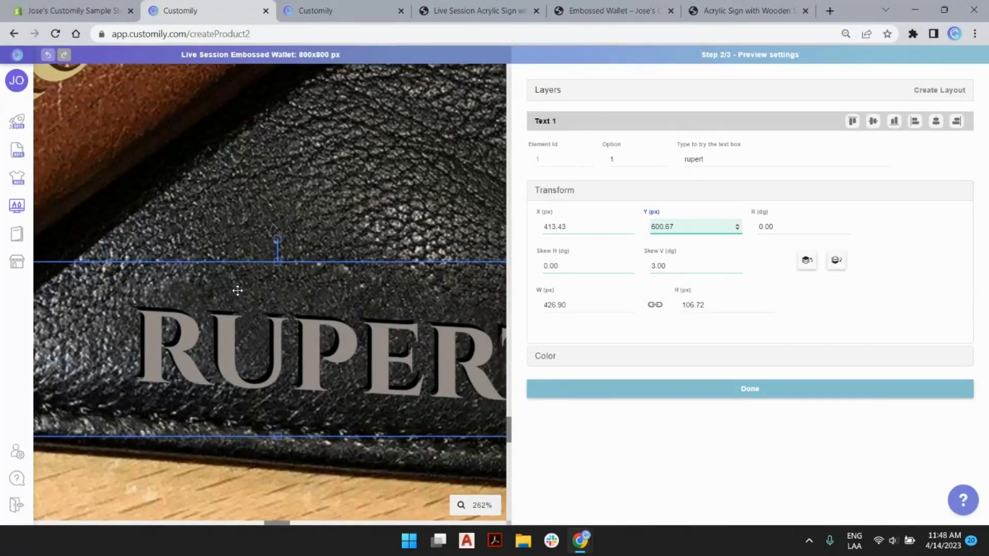
{"action": "scroll", "coordinate": [237, 291], "scroll_direction": "down", "scroll_amount": 6}
{"action": "scroll", "coordinate": [275, 364], "scroll_direction": "up", "scroll_amount": 1}
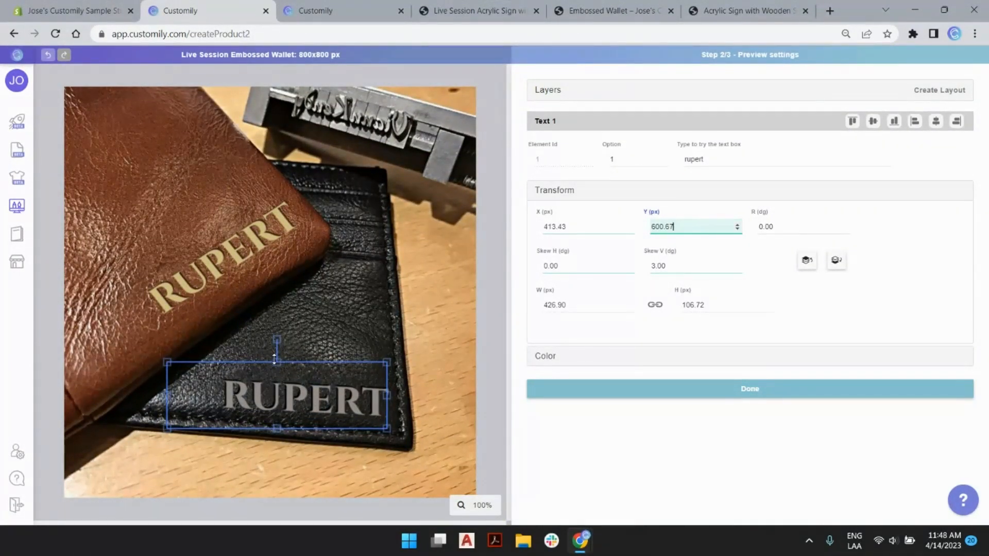
- Apply the Felt texture to the fill of the gold name on the brown wallet
{"action": "left_click", "coordinate": [263, 231]}
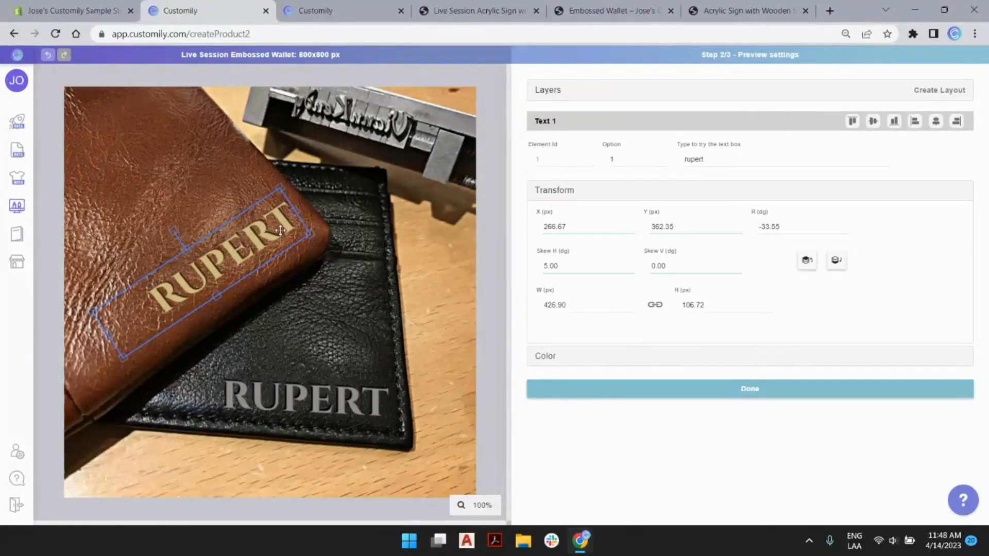
{"action": "left_click", "coordinate": [552, 357]}
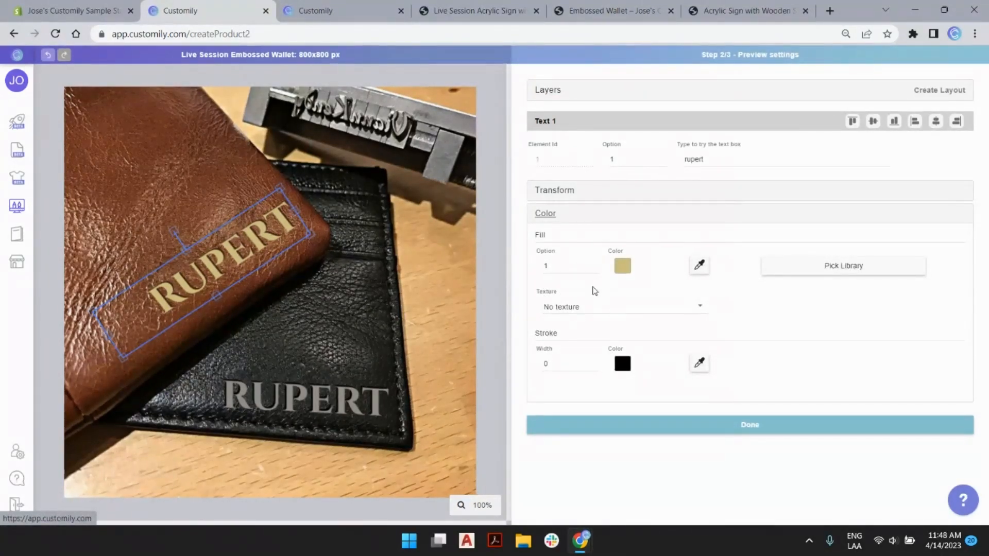
{"action": "left_click", "coordinate": [643, 308]}
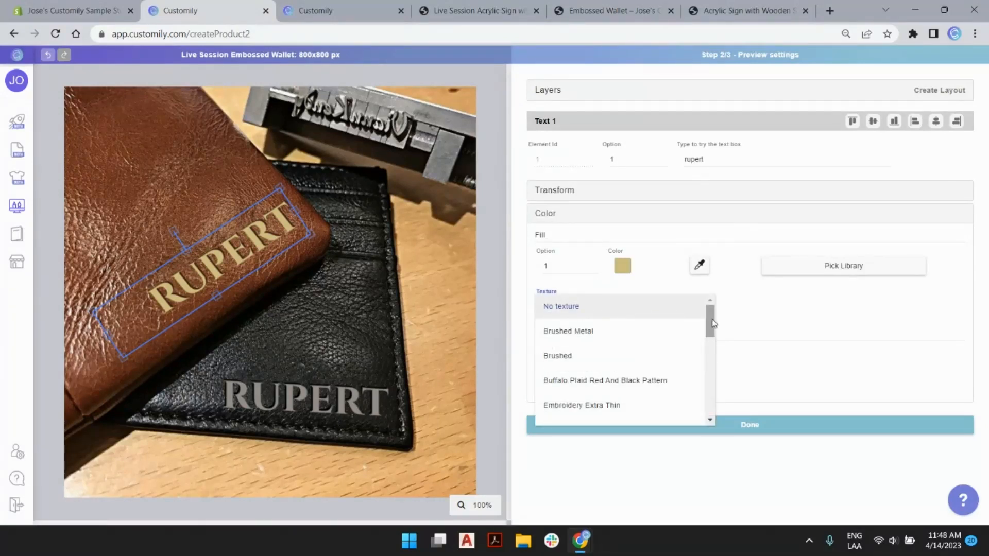
{"action": "left_click_drag", "start_coordinate": [711, 322], "coordinate": [709, 407]}
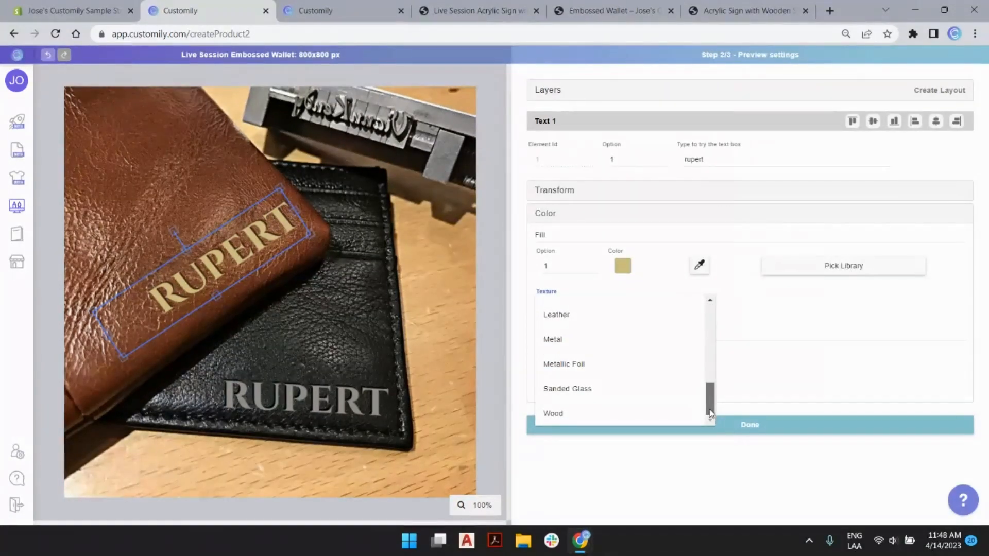
{"action": "left_click_drag", "start_coordinate": [708, 407], "coordinate": [706, 363]}
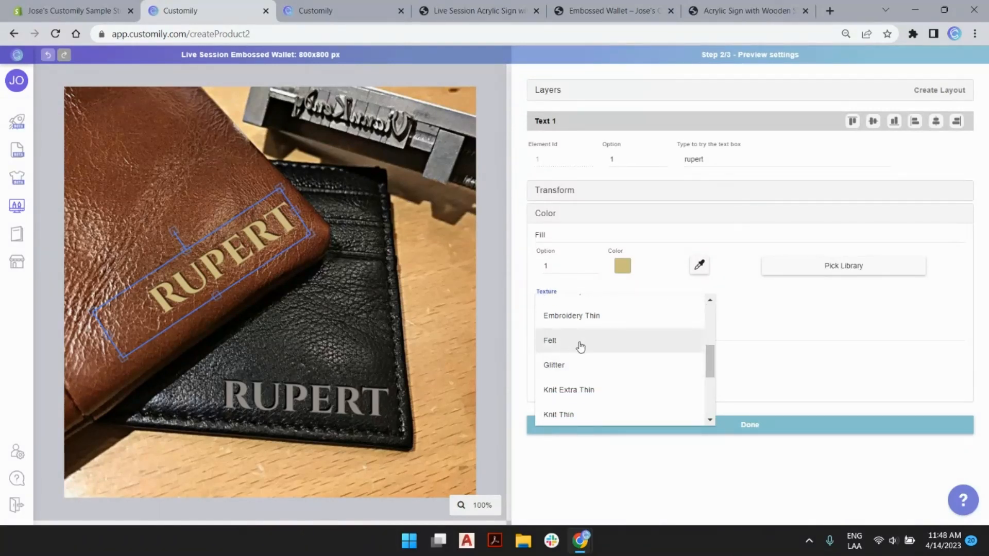
{"action": "left_click", "coordinate": [581, 344]}
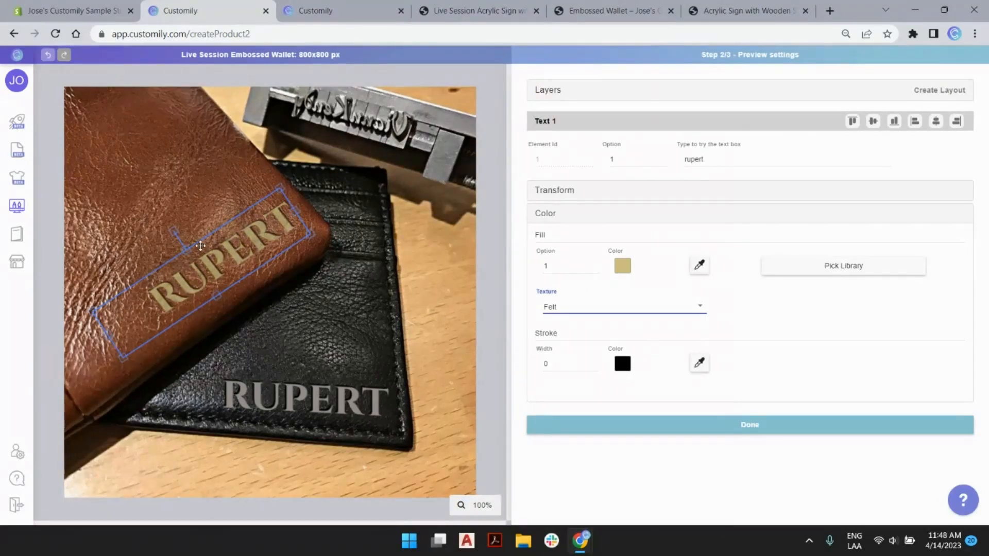
{"action": "scroll", "coordinate": [200, 245], "scroll_direction": "up", "scroll_amount": 4}
{"action": "scroll", "coordinate": [260, 168], "scroll_direction": "down", "scroll_amount": 2}
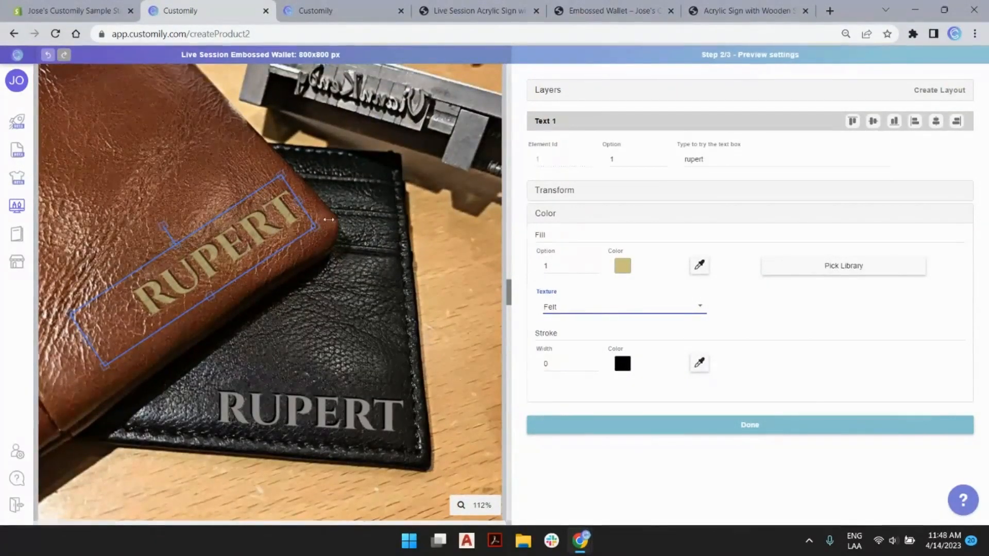
- Apply the Leather texture to the fill of the gray name on the black wallet and check it up close
{"action": "left_click", "coordinate": [606, 307]}
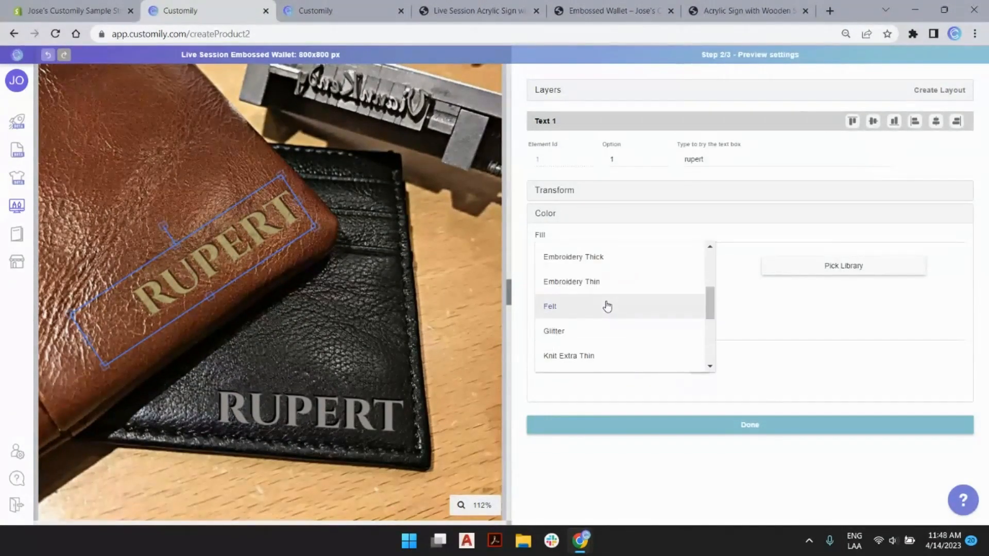
{"action": "left_click", "coordinate": [343, 404]}
{"action": "left_click", "coordinate": [321, 406]}
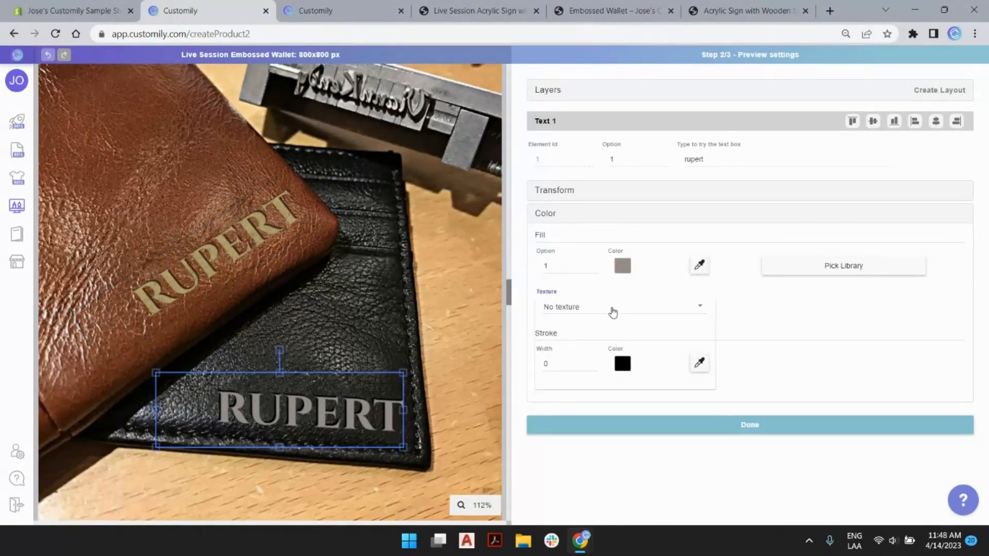
{"action": "left_click", "coordinate": [612, 312]}
{"action": "scroll", "coordinate": [620, 330], "scroll_direction": "down", "scroll_amount": 6}
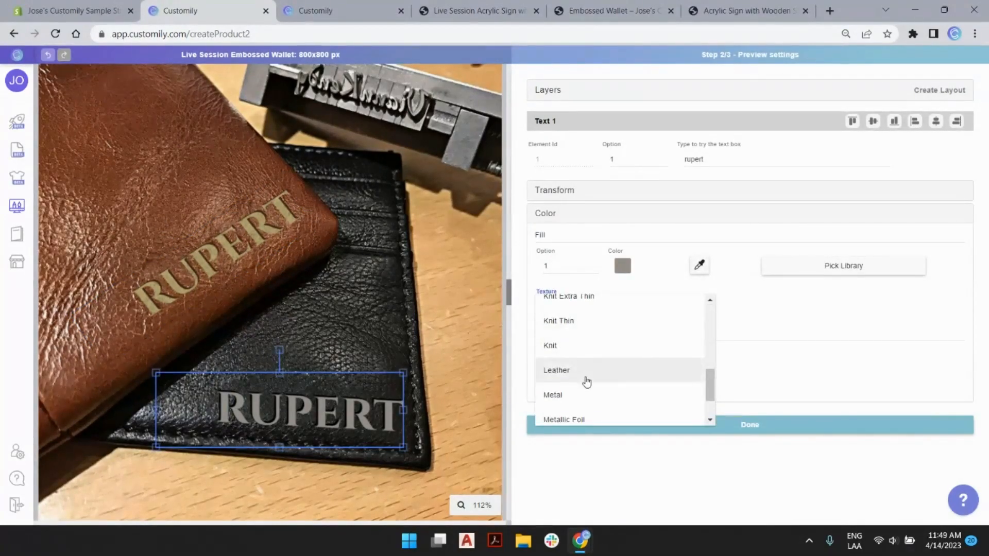
{"action": "left_click", "coordinate": [586, 381]}
{"action": "scroll", "coordinate": [373, 420], "scroll_direction": "up", "scroll_amount": 5}
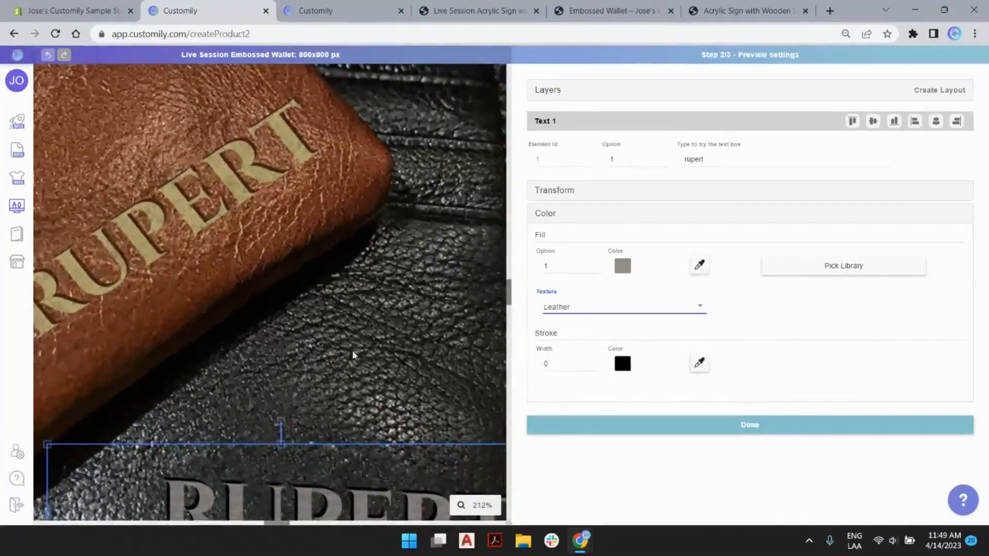
{"action": "scroll", "coordinate": [354, 359], "scroll_direction": "up", "scroll_amount": 4}
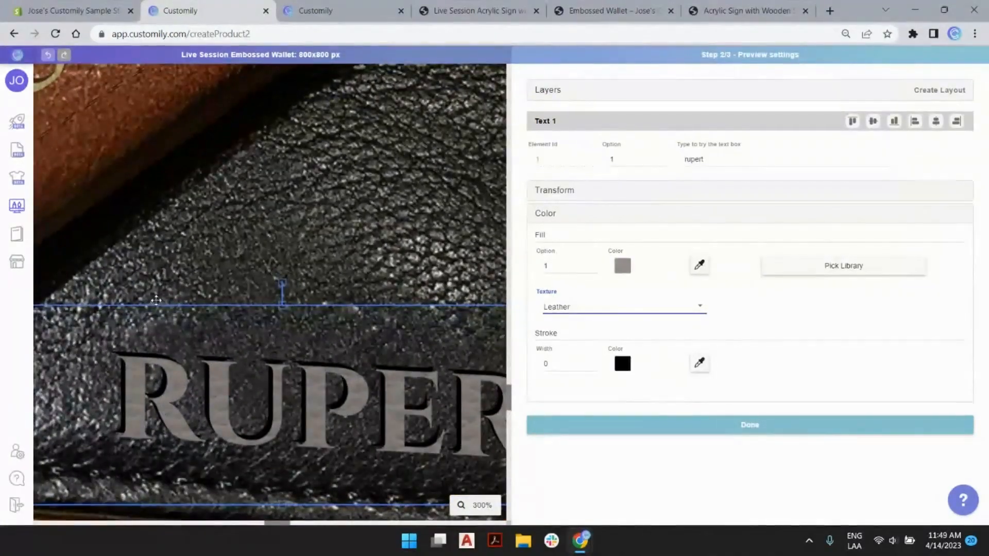
{"action": "scroll", "coordinate": [346, 338], "scroll_direction": "down", "scroll_amount": 10}
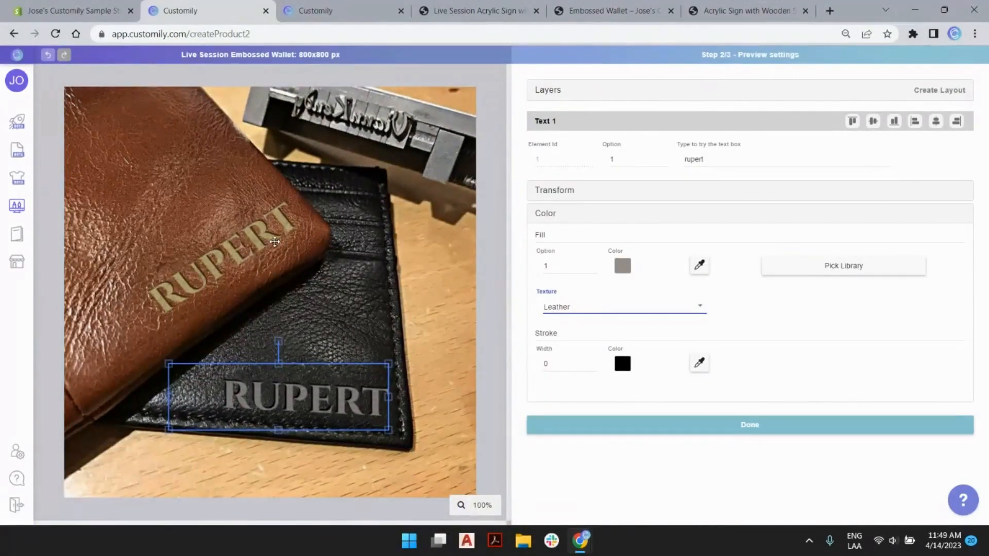
{"action": "left_click", "coordinate": [403, 268]}
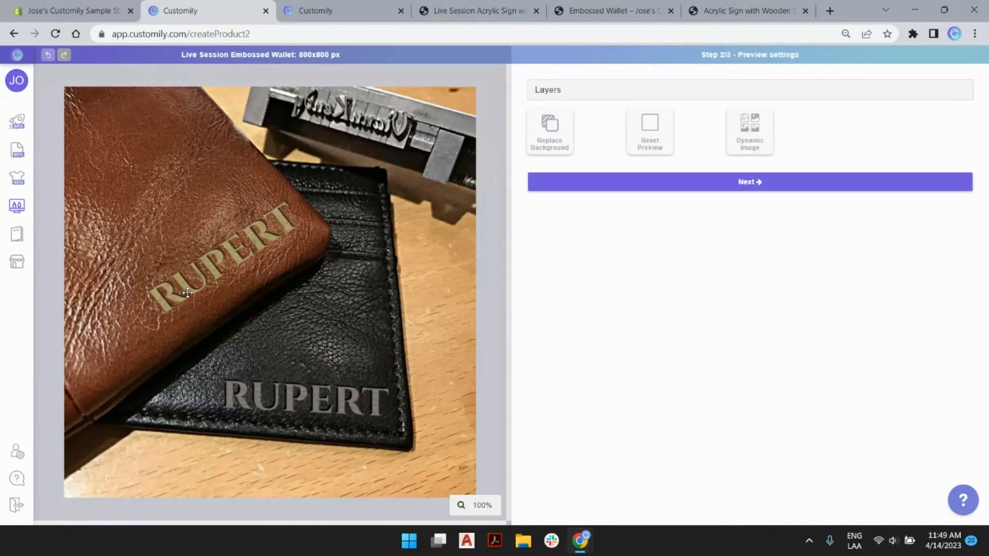
- Preview font option 2 on the brown wallet's gold name and return it to option 1
{"action": "left_click", "coordinate": [240, 247]}
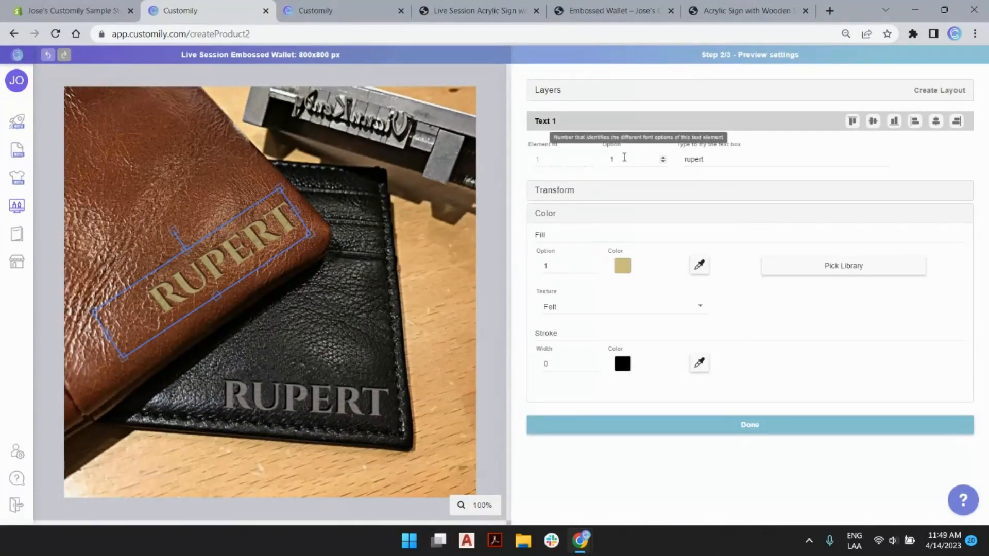
{"action": "left_click", "coordinate": [664, 157]}
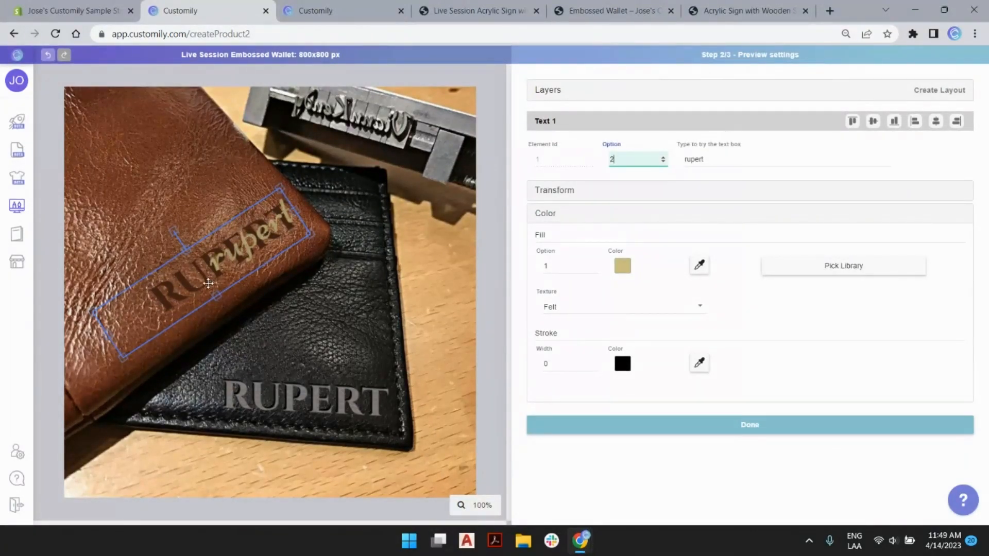
{"action": "left_click", "coordinate": [663, 158]}
{"action": "left_click", "coordinate": [663, 162]}
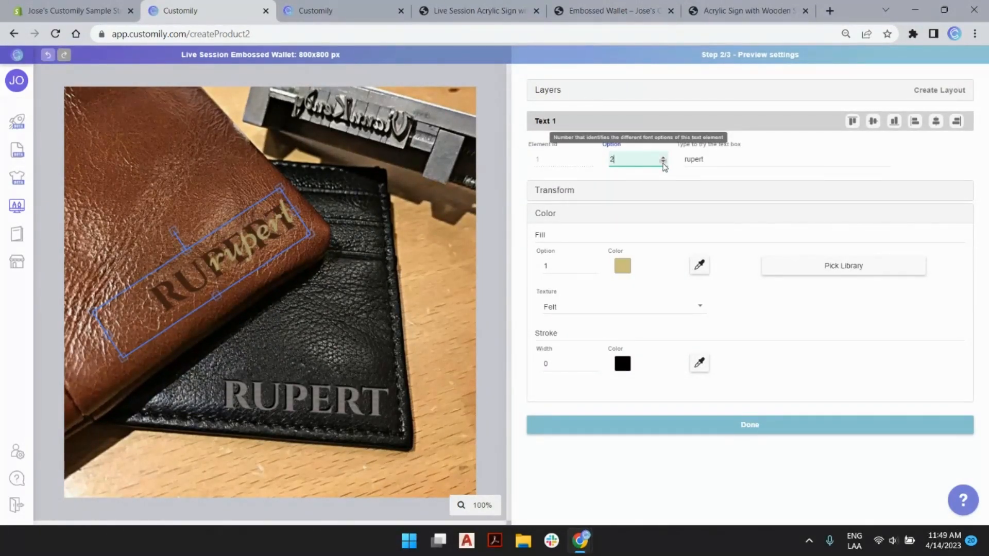
{"action": "left_click", "coordinate": [663, 162]}
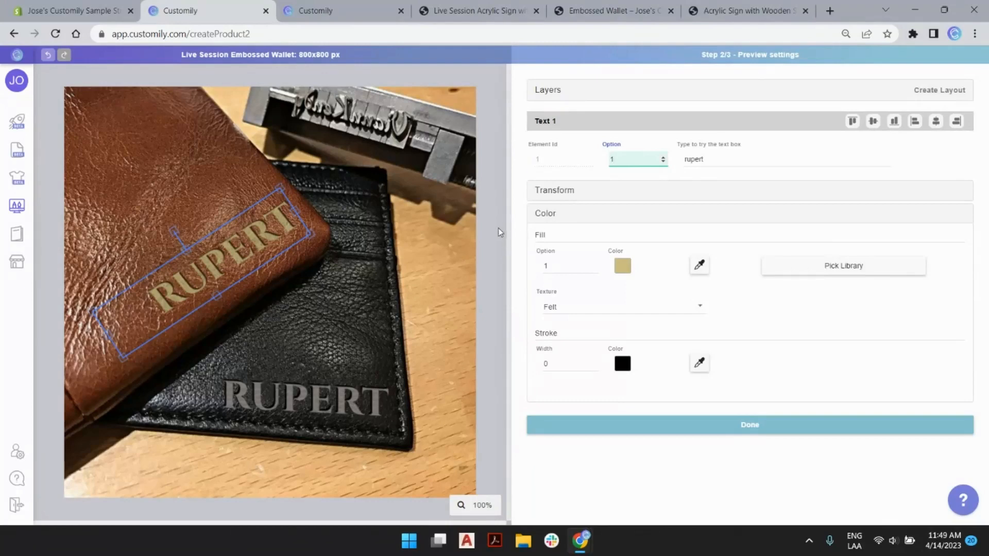
{"action": "left_click", "coordinate": [363, 313]}
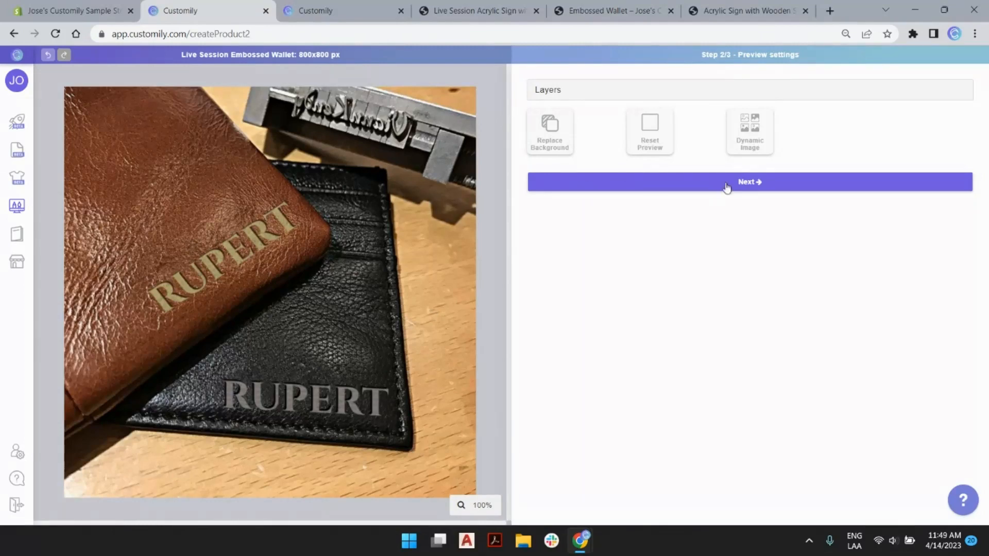
- Test the Enter your Name layer with a sample name in the template review and save the template
{"action": "left_click", "coordinate": [749, 189]}
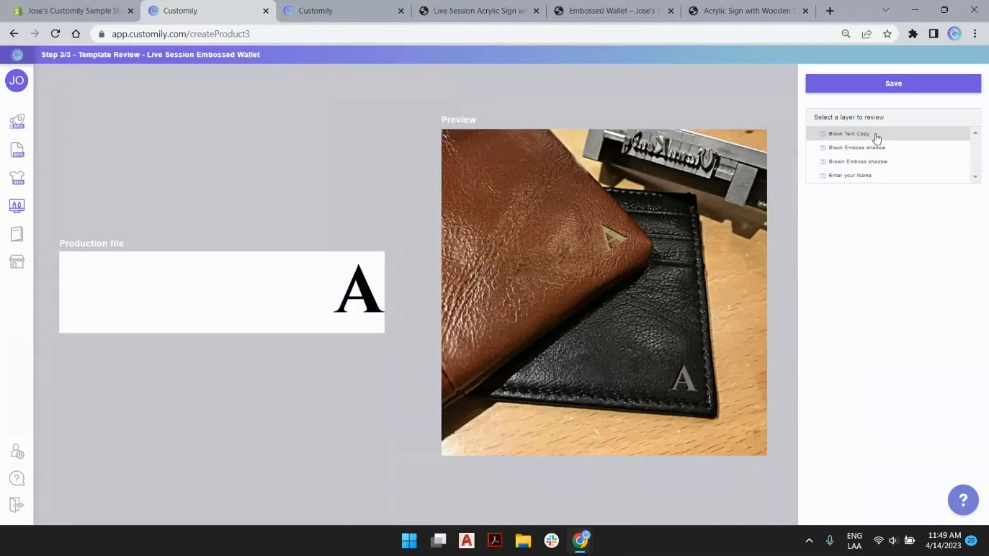
{"action": "left_click", "coordinate": [867, 178]}
{"action": "double_click", "coordinate": [838, 214]}
{"action": "type", "text": "josema"}
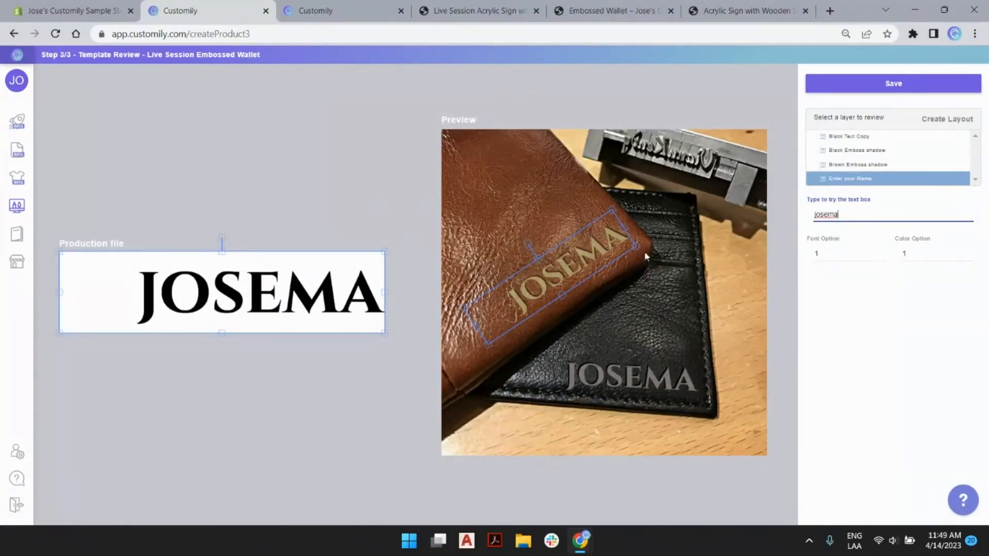
{"action": "left_click", "coordinate": [788, 318]}
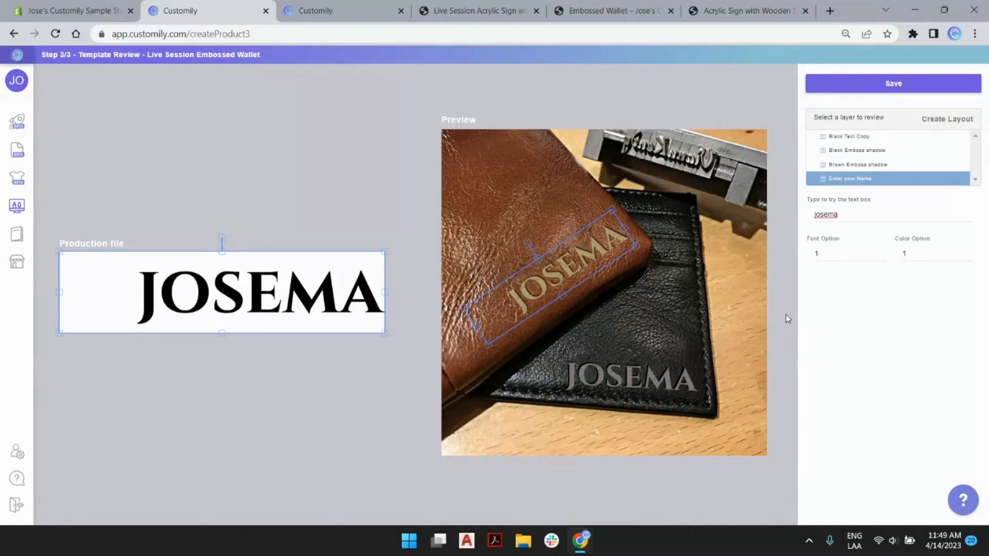
{"action": "left_click", "coordinate": [893, 85]}
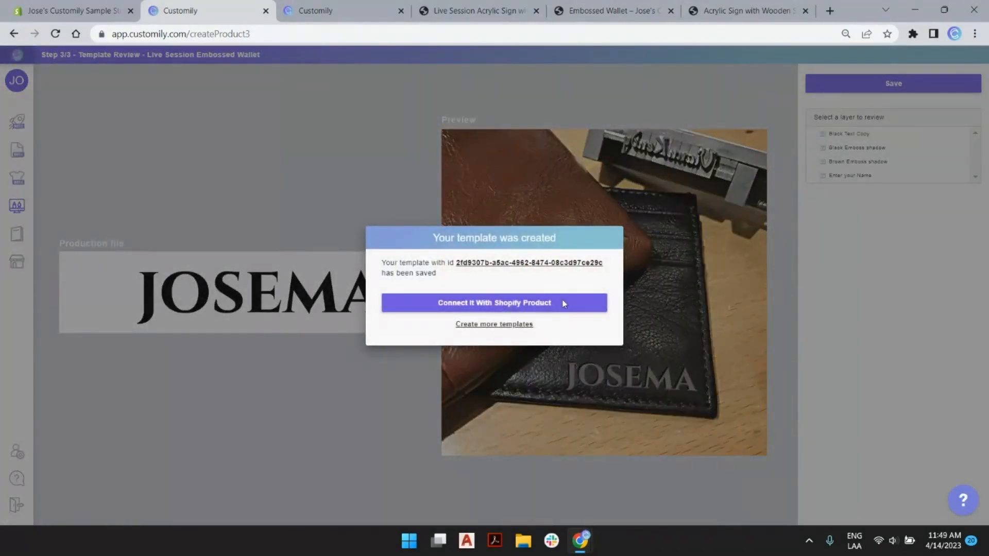
- Proceed to connecting a Shopify product, search the store products for "live sess" and open Live Session Embossed Wallet
{"action": "left_click", "coordinate": [564, 307]}
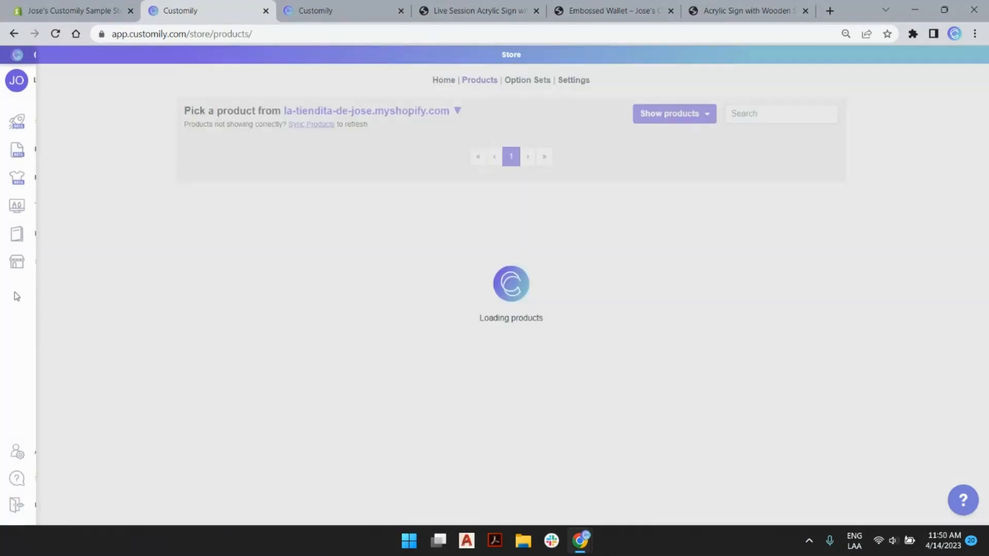
{"action": "mouse_move", "coordinate": [47, 265]}
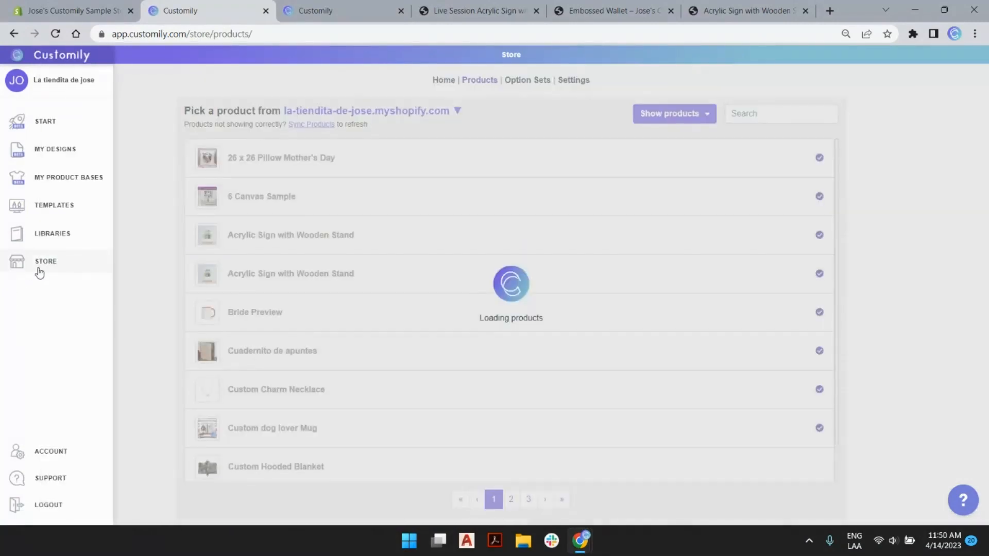
{"action": "left_click", "coordinate": [748, 114]}
{"action": "type", "text": "live sess"}
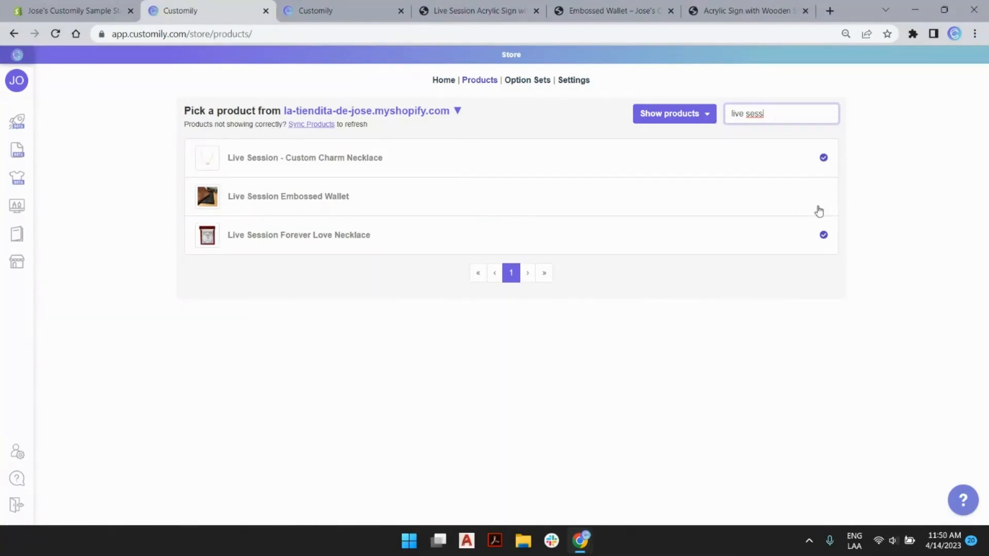
{"action": "left_click", "coordinate": [313, 199]}
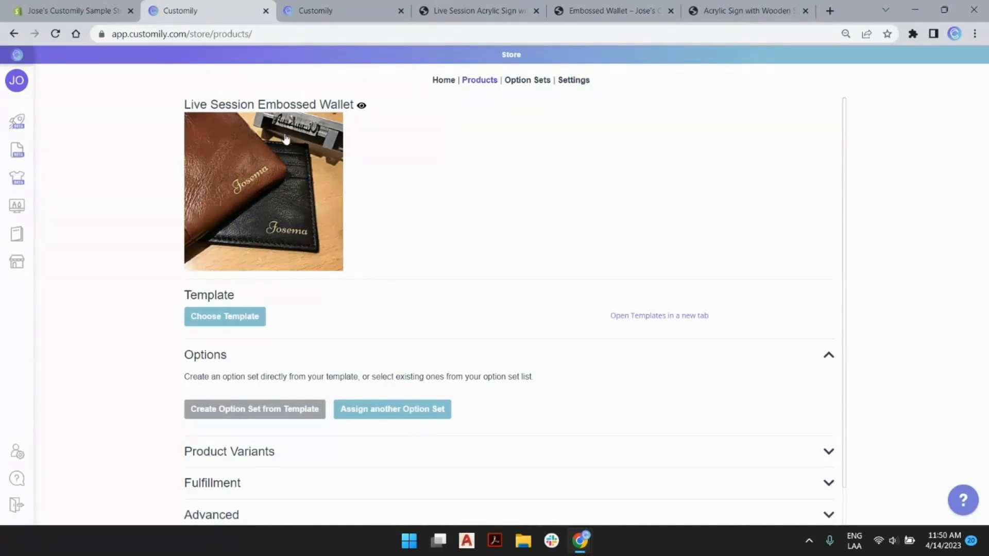
- Assign the Live Session Embossed Wallet template to the product
{"action": "scroll", "coordinate": [426, 177], "scroll_direction": "down", "scroll_amount": 1}
{"action": "scroll", "coordinate": [425, 177], "scroll_direction": "up", "scroll_amount": 1}
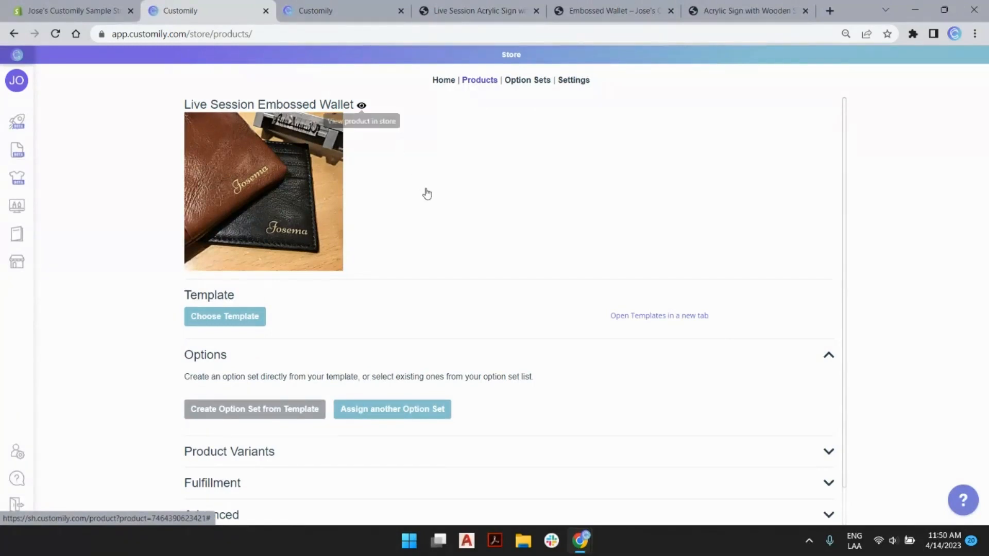
{"action": "scroll", "coordinate": [426, 192], "scroll_direction": "down", "scroll_amount": 1}
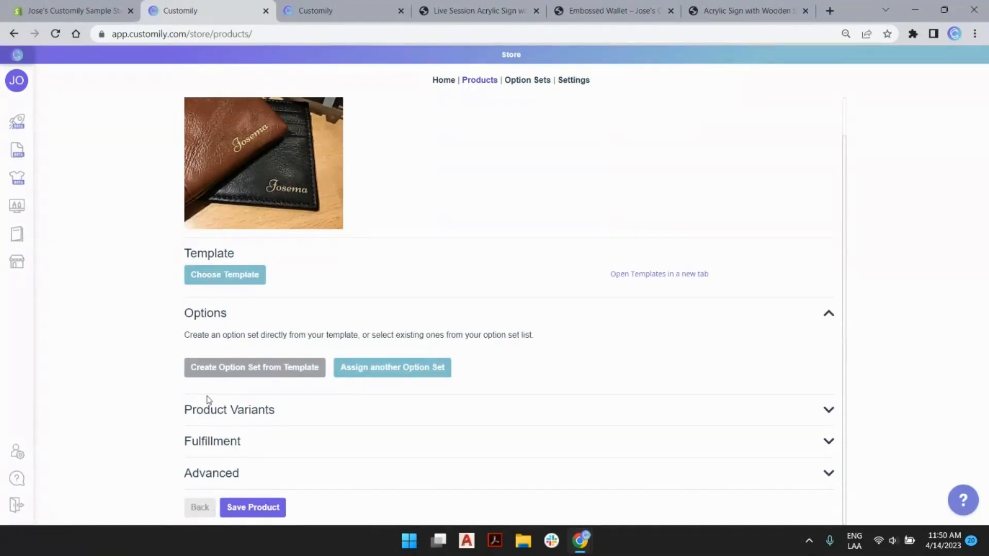
{"action": "left_click", "coordinate": [221, 276]}
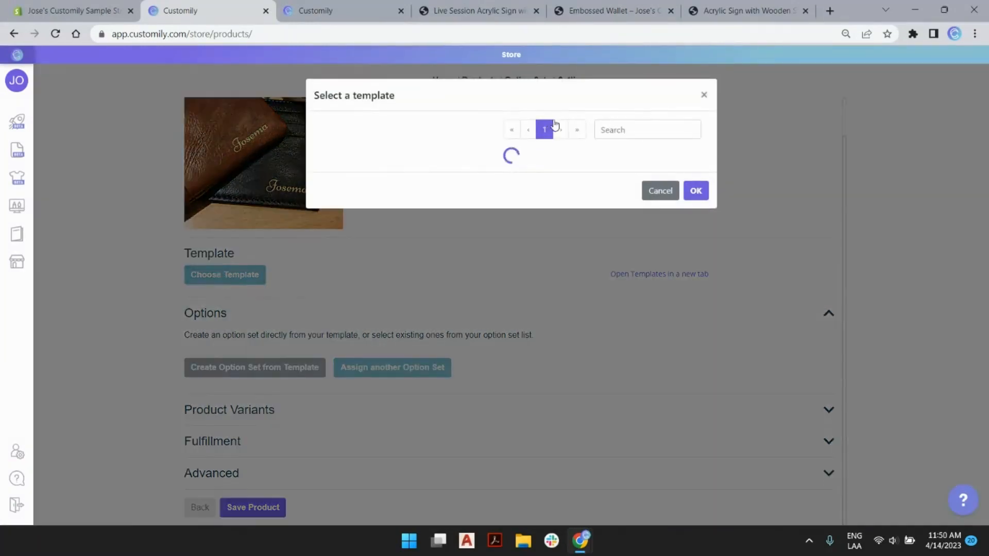
{"action": "left_click", "coordinate": [577, 130]}
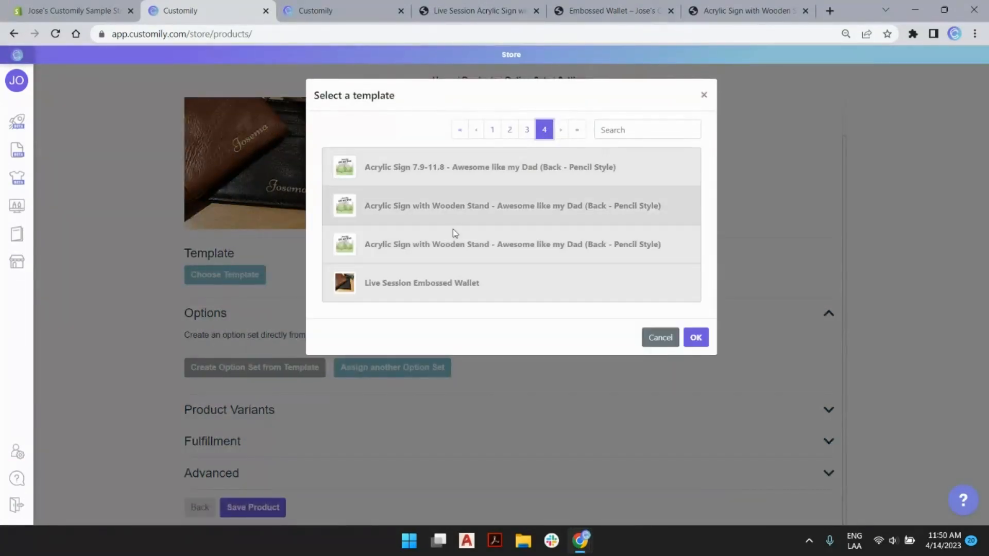
{"action": "double_click", "coordinate": [448, 283]}
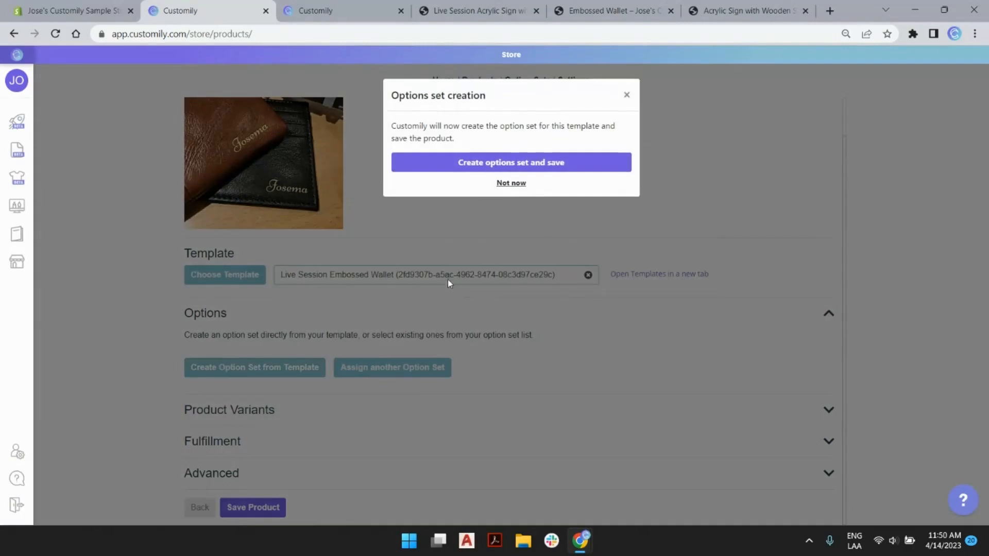
- Create the option set from the assigned template and save the product
{"action": "left_click", "coordinate": [463, 164]}
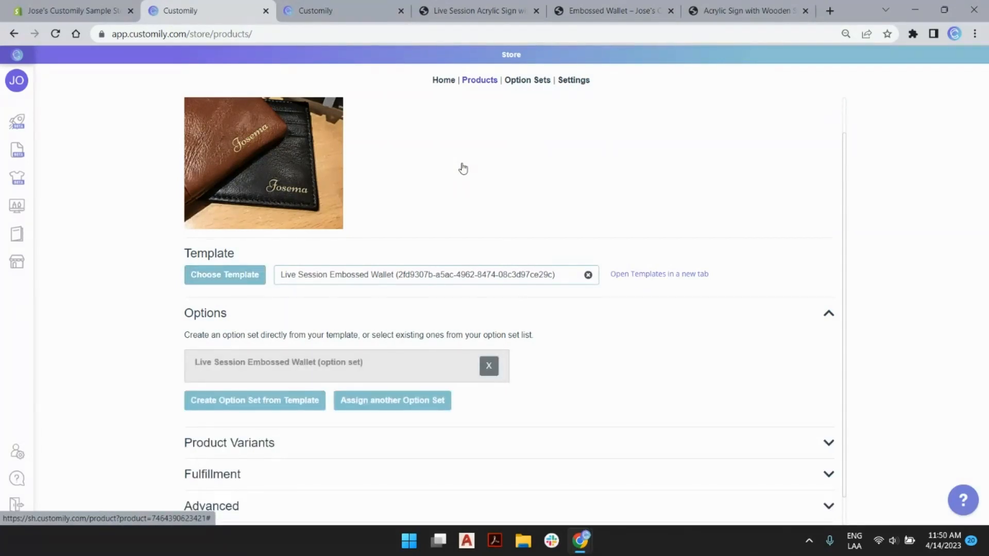
{"action": "scroll", "coordinate": [463, 168], "scroll_direction": "down", "scroll_amount": 1}
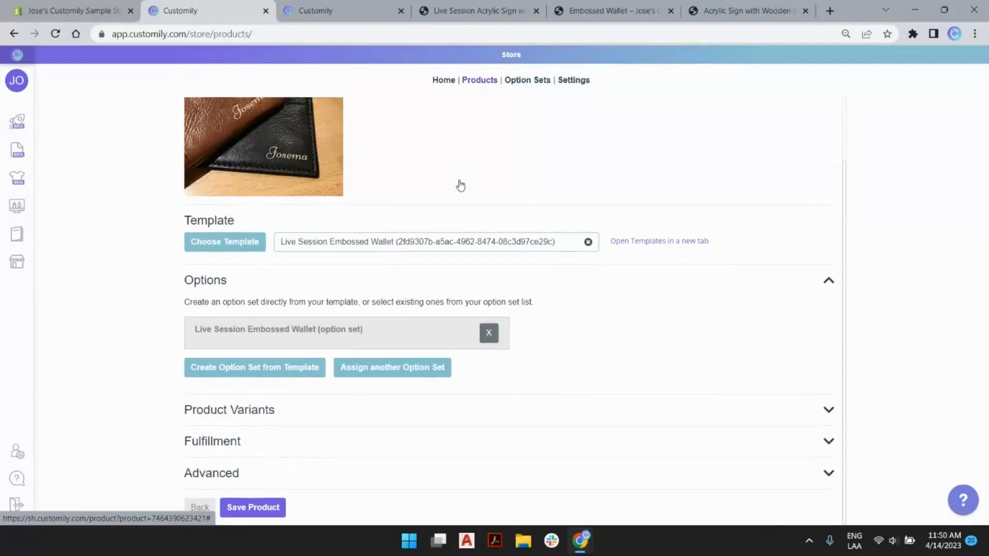
{"action": "left_click", "coordinate": [277, 509]}
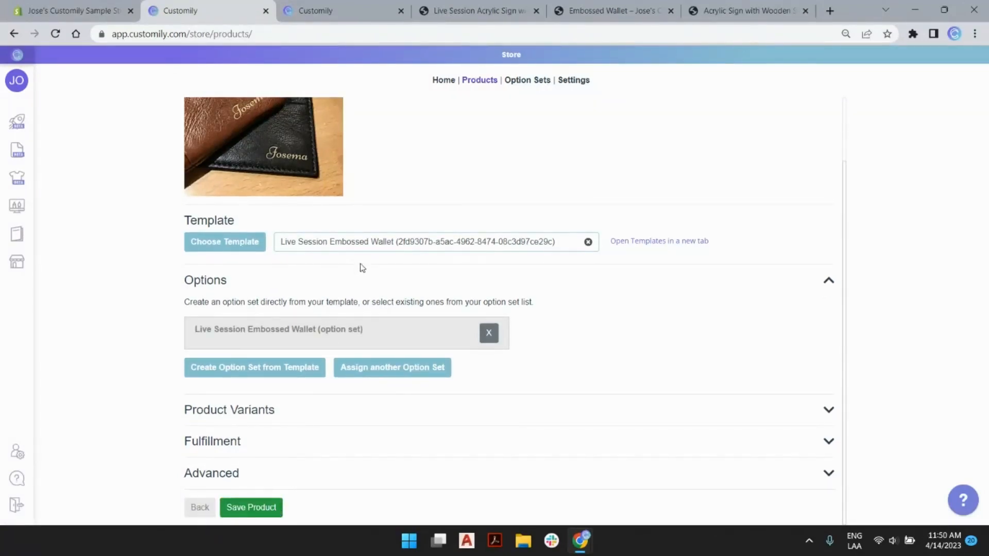
- Open the live store page of the Live Session Embossed Wallet, review its option fields and test Enter your Name with a sample name
{"action": "left_click", "coordinate": [361, 106]}
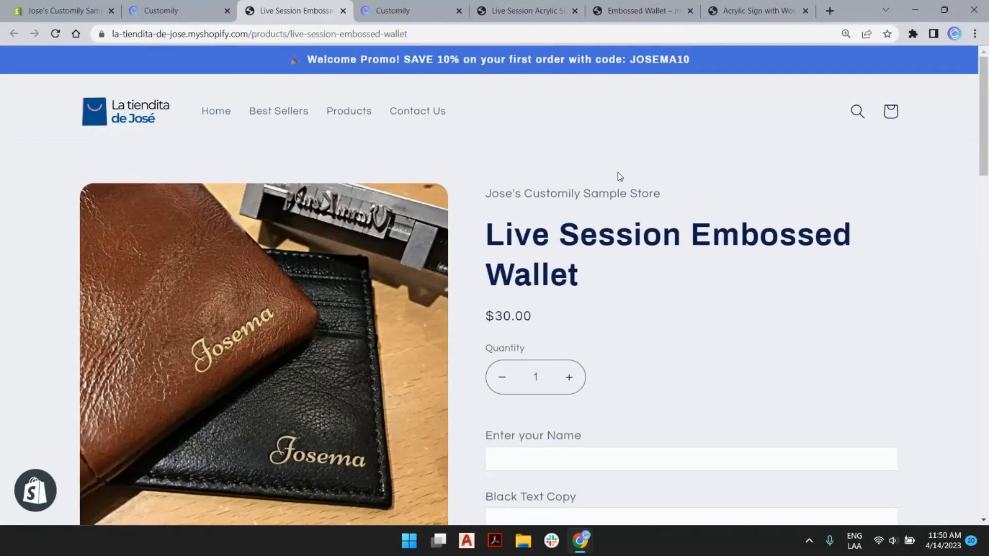
{"action": "scroll", "coordinate": [616, 178], "scroll_direction": "down", "scroll_amount": 5}
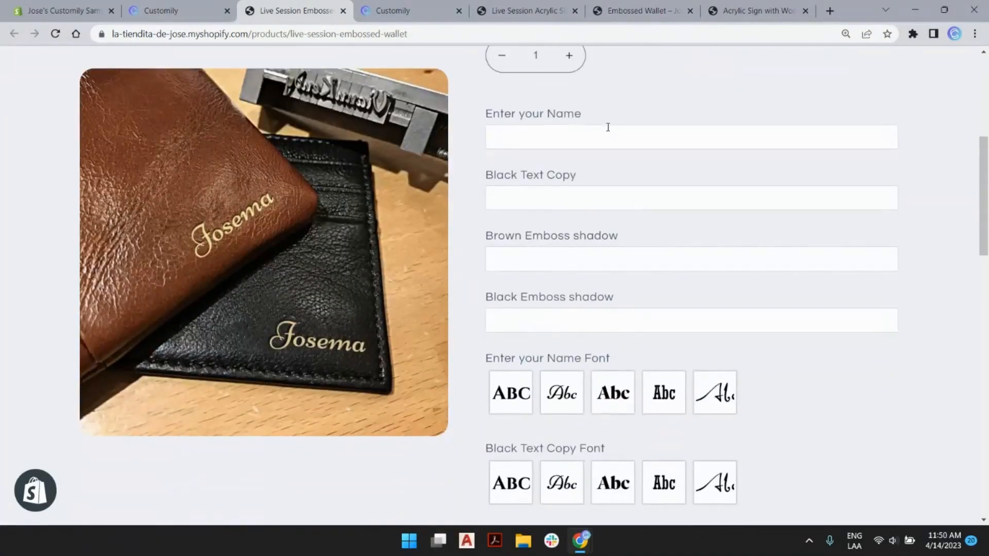
{"action": "scroll", "coordinate": [624, 266], "scroll_direction": "down", "scroll_amount": 3}
{"action": "scroll", "coordinate": [656, 407], "scroll_direction": "down", "scroll_amount": 3}
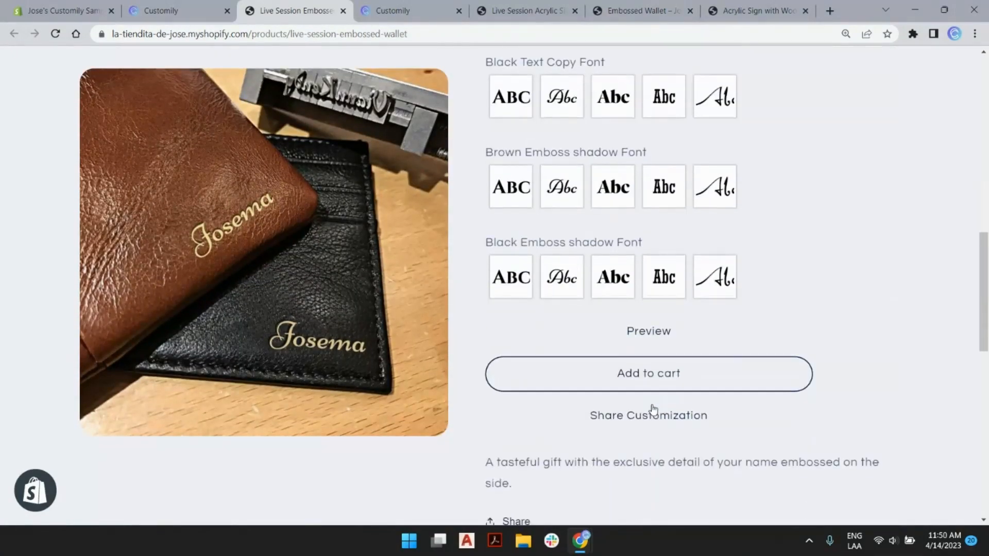
{"action": "scroll", "coordinate": [653, 407], "scroll_direction": "up", "scroll_amount": 5}
{"action": "scroll", "coordinate": [623, 307], "scroll_direction": "up", "scroll_amount": 3}
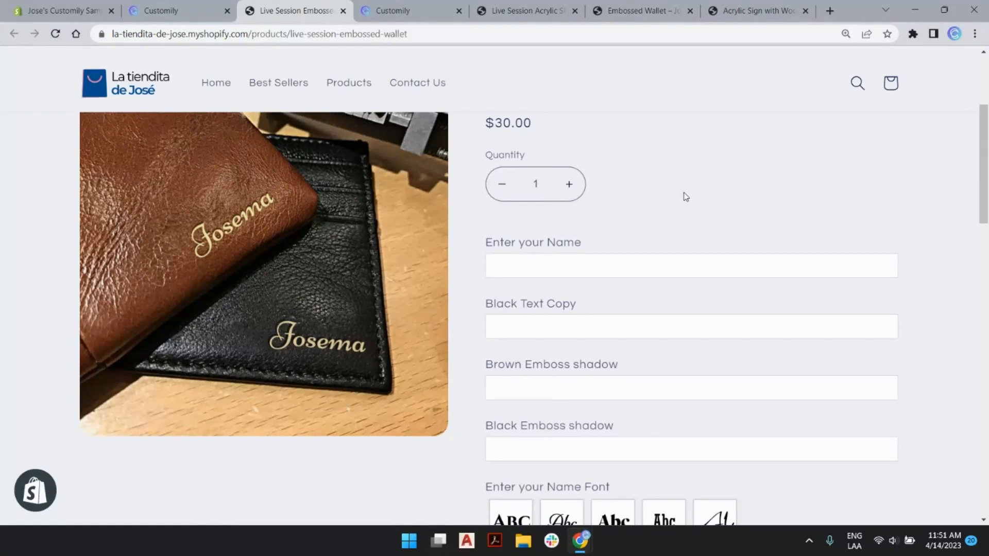
{"action": "scroll", "coordinate": [682, 193], "scroll_direction": "up", "scroll_amount": 4}
{"action": "scroll", "coordinate": [684, 193], "scroll_direction": "down", "scroll_amount": 5}
{"action": "left_click", "coordinate": [600, 201]}
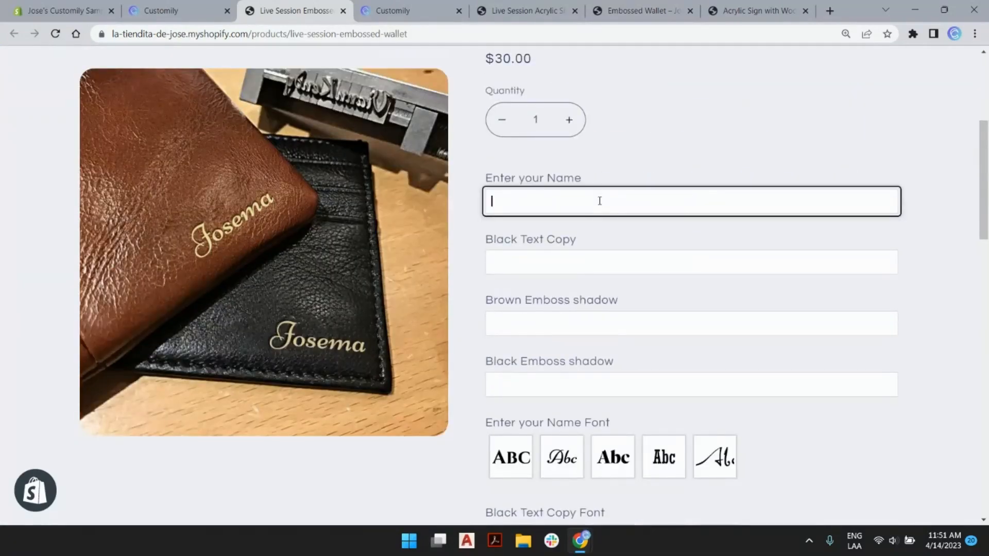
{"action": "type", "text": "josema"}
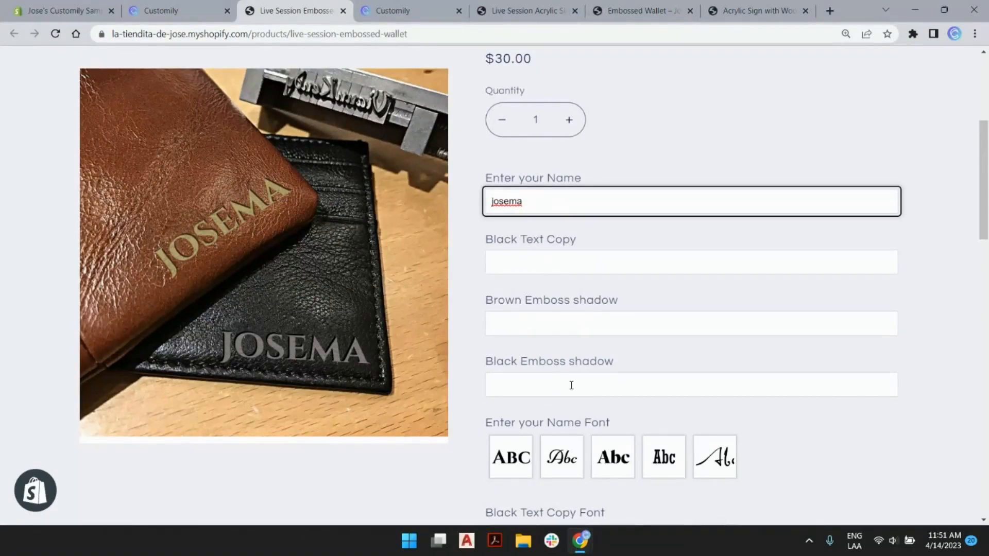
- Open the product's option set and delete the Black Text Copy, Brown Emboss shadow and Black Emboss shadow text inputs
{"action": "left_click", "coordinate": [181, 1]}
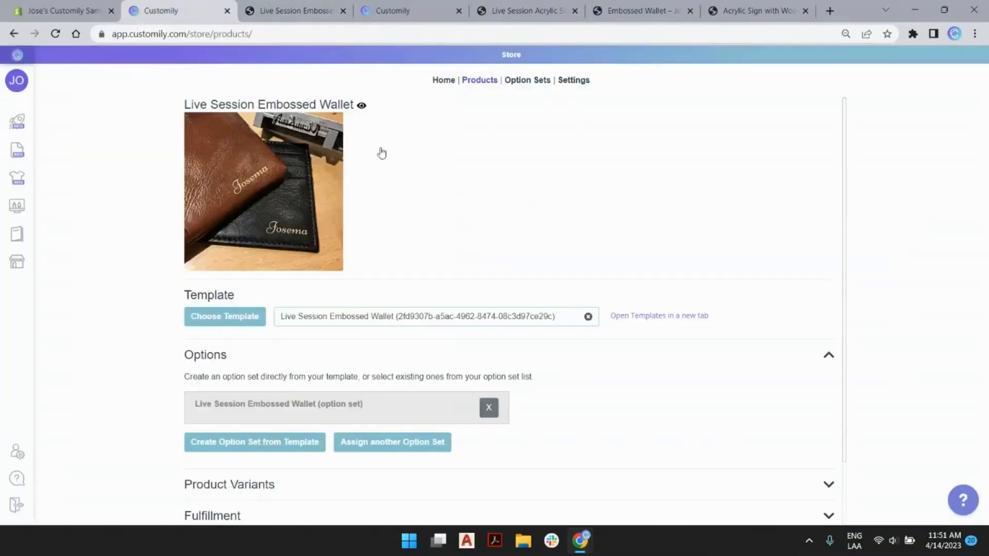
{"action": "scroll", "coordinate": [396, 204], "scroll_direction": "down", "scroll_amount": 1}
{"action": "scroll", "coordinate": [396, 203], "scroll_direction": "down", "scroll_amount": 1}
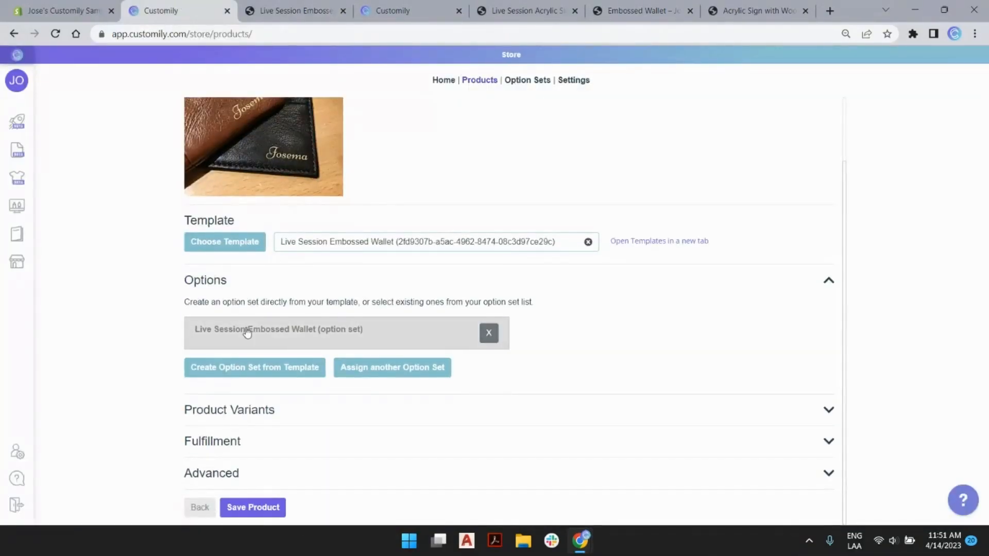
{"action": "left_click", "coordinate": [265, 332]}
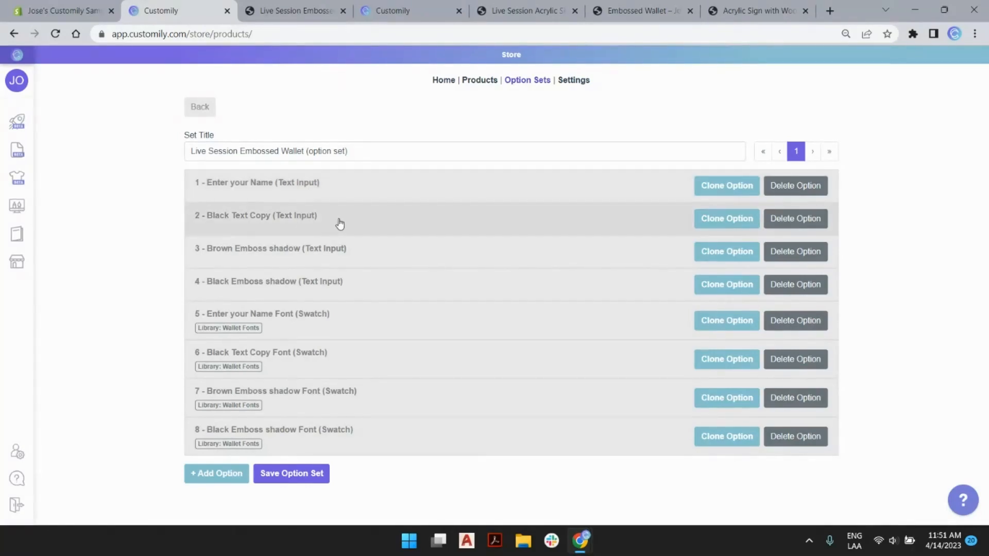
{"action": "left_click", "coordinate": [816, 220]}
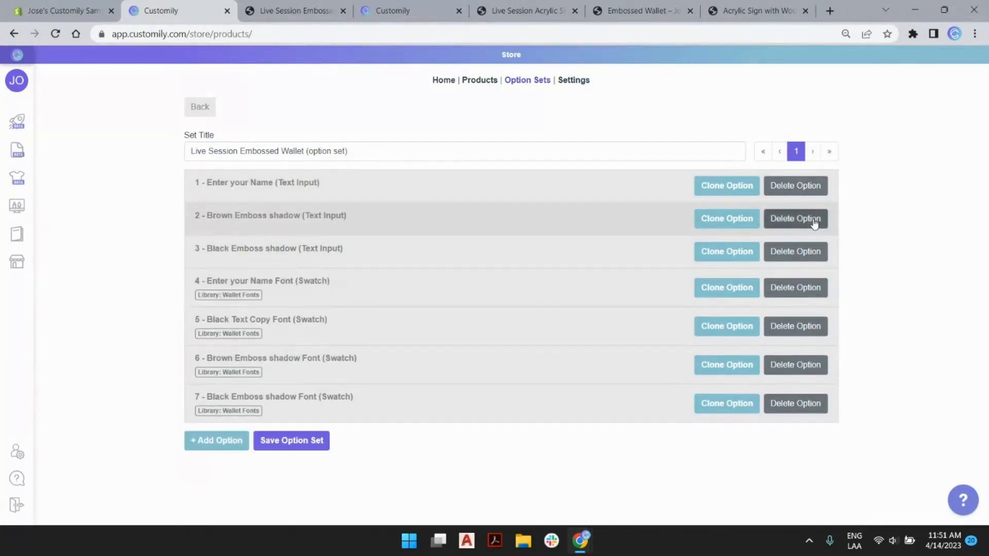
{"action": "left_click", "coordinate": [815, 222]}
{"action": "left_click", "coordinate": [814, 222]}
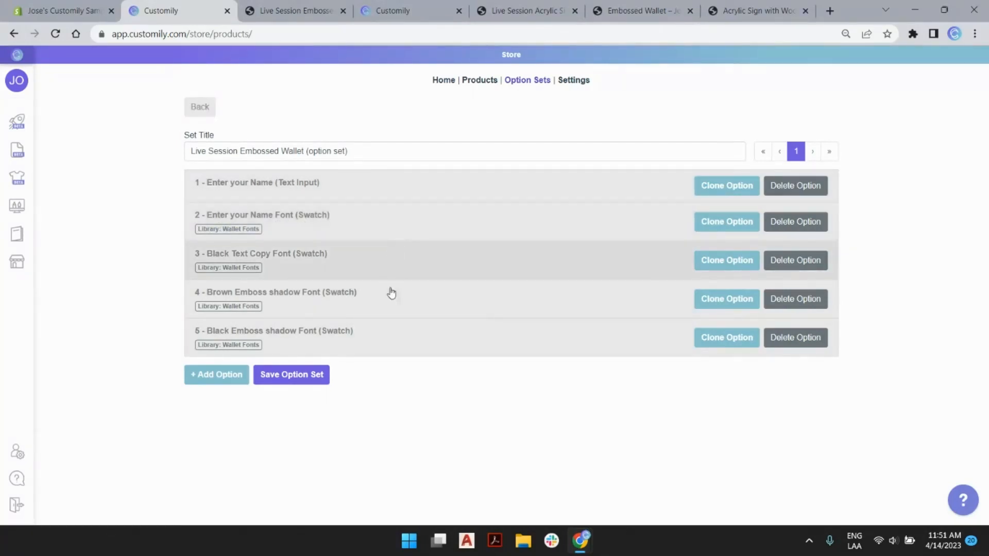
- Delete the Black Text Copy Font, Brown Emboss shadow Font and Black Emboss shadow Font swatch options
{"action": "left_click", "coordinate": [797, 260]}
{"action": "left_click", "coordinate": [807, 268]}
{"action": "left_click", "coordinate": [807, 268]}
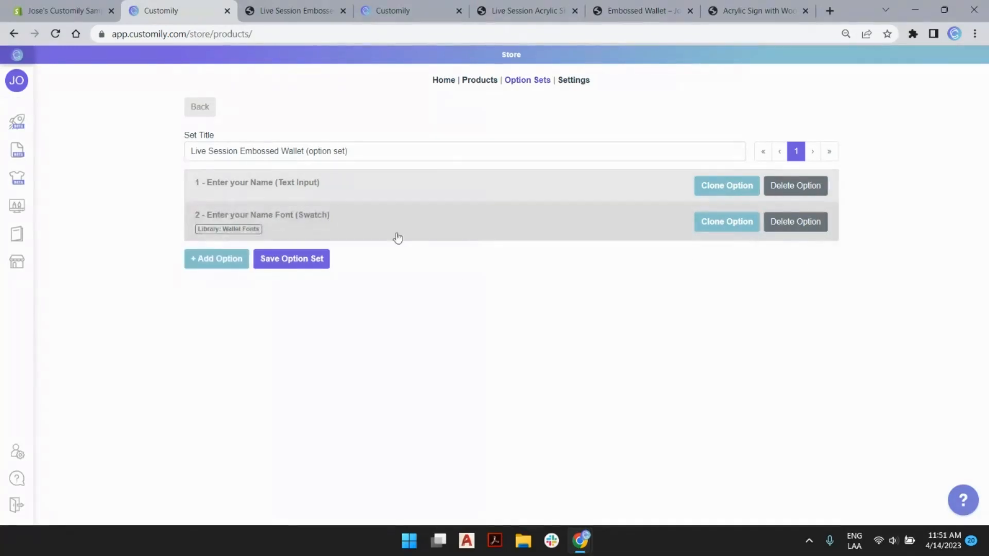
- Expand the Enter your Name text input option and enter a sample name as its placeholder
{"action": "left_click", "coordinate": [381, 190]}
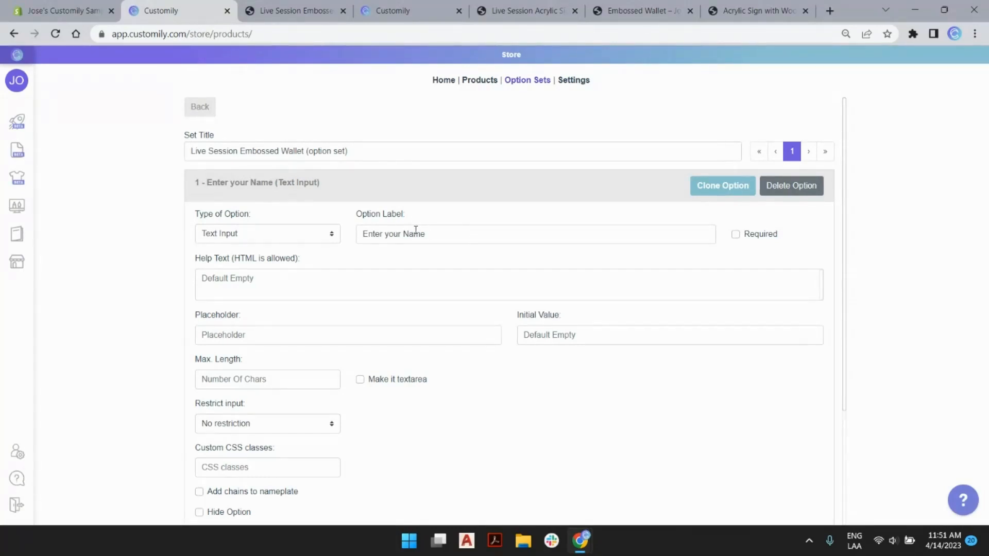
{"action": "scroll", "coordinate": [453, 231], "scroll_direction": "down", "scroll_amount": 2}
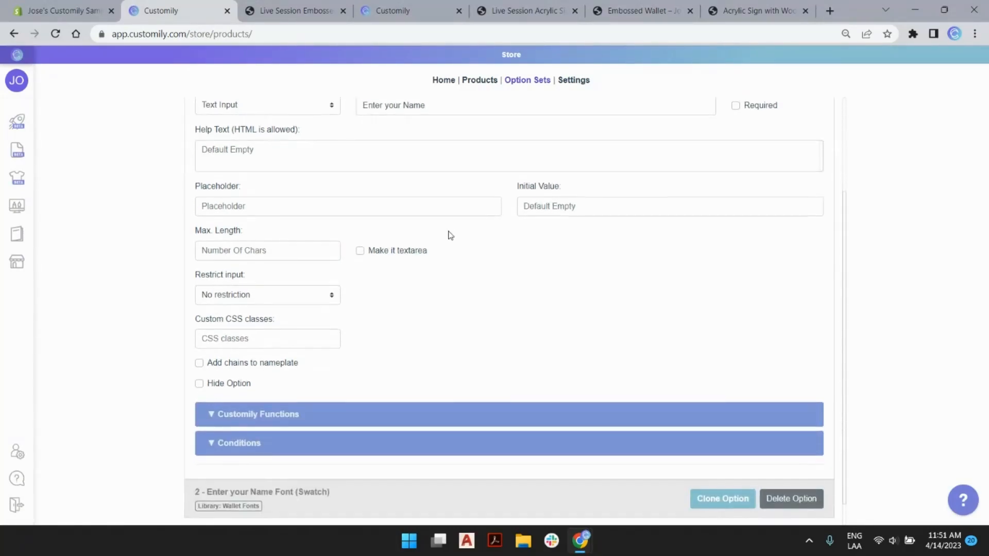
{"action": "scroll", "coordinate": [412, 221], "scroll_direction": "up", "scroll_amount": 2}
{"action": "scroll", "coordinate": [371, 252], "scroll_direction": "down", "scroll_amount": 2}
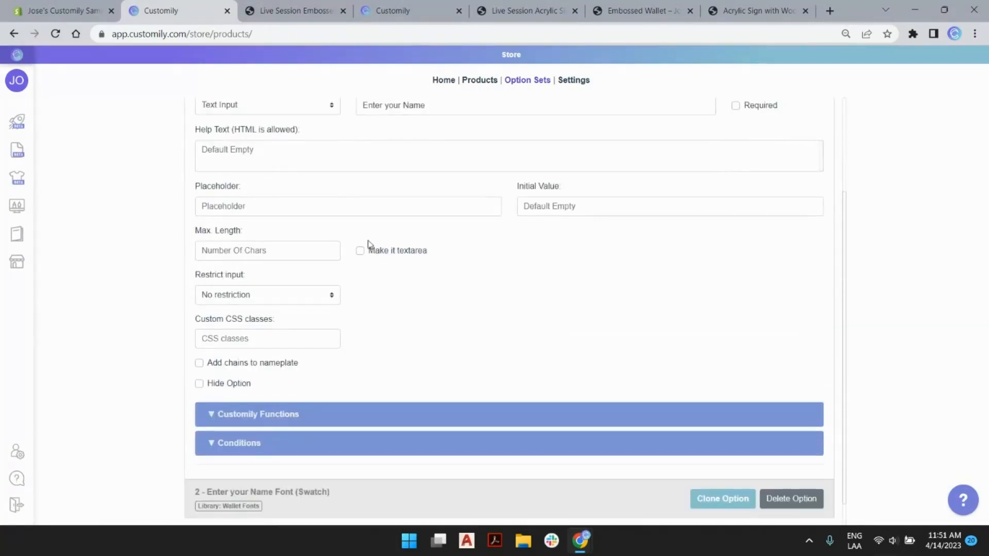
{"action": "left_click", "coordinate": [263, 208]}
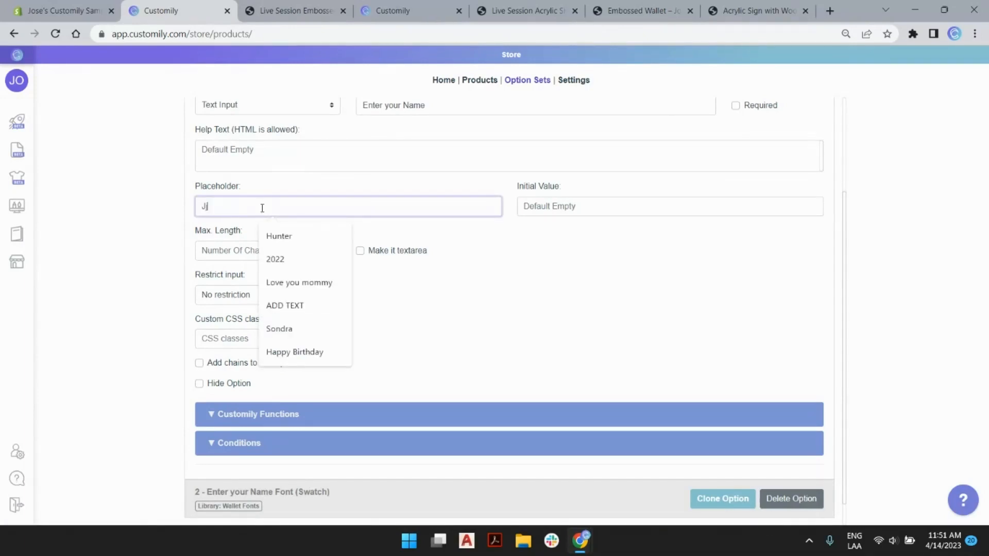
{"action": "type", "text": "Jjosema"}
{"action": "left_click", "coordinate": [209, 207]}
{"action": "key", "text": "BackSpace"}
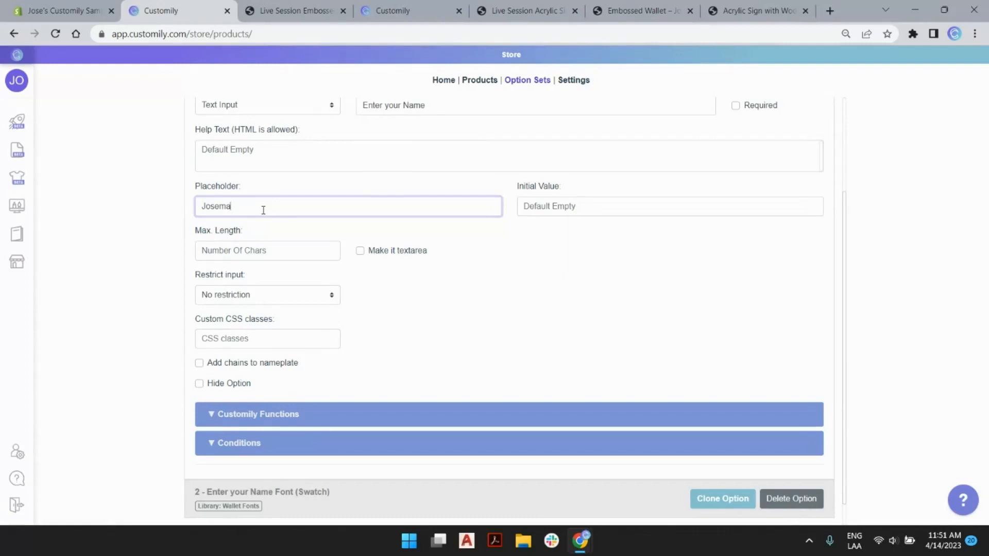
- Limit the Enter your Name option to a maximum length of 12 characters
{"action": "left_click", "coordinate": [258, 252]}
{"action": "type", "text": "12"}
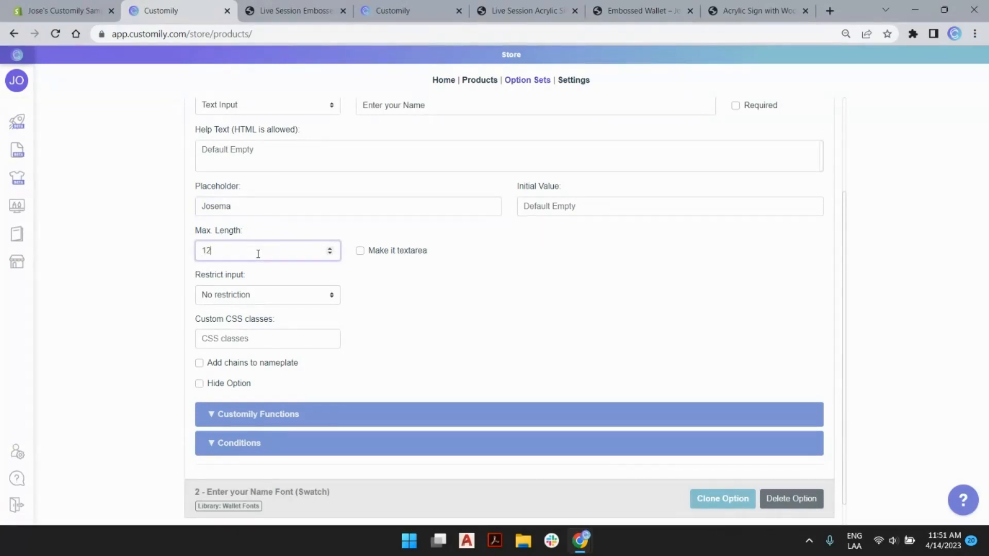
{"action": "left_click", "coordinate": [503, 261]}
- Change the label of the Enter your Name Font swatch option to "Select Font"
{"action": "scroll", "coordinate": [503, 242], "scroll_direction": "down", "scroll_amount": 1}
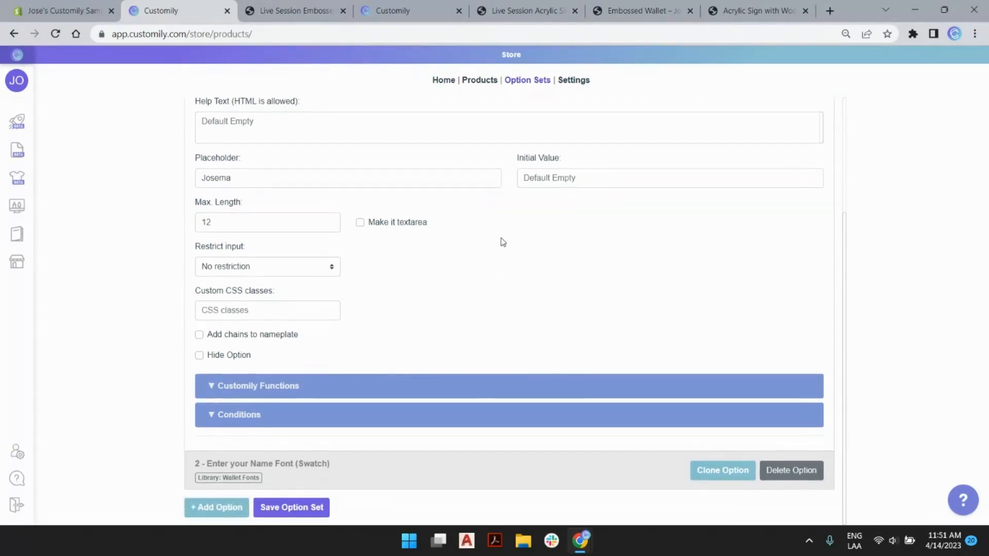
{"action": "left_click", "coordinate": [370, 475]}
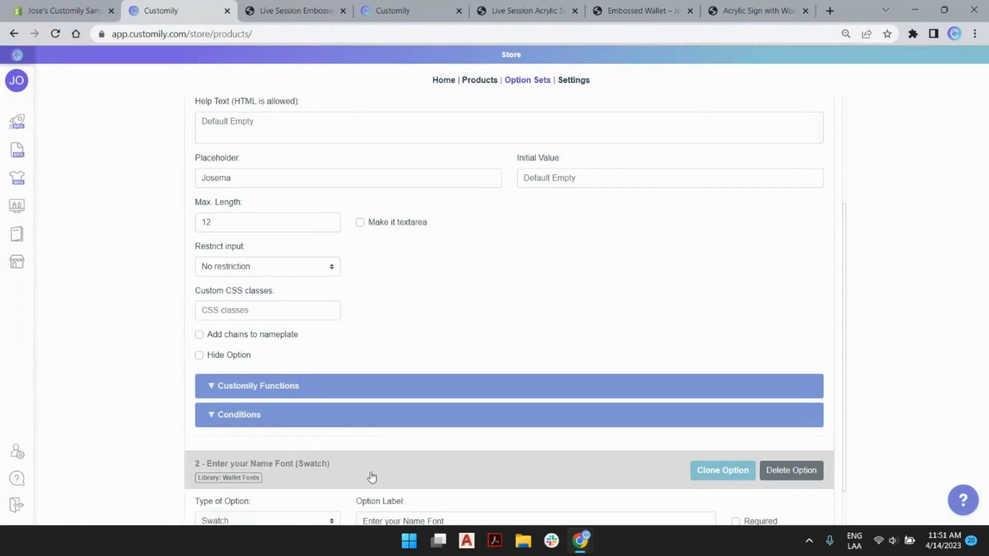
{"action": "scroll", "coordinate": [458, 256], "scroll_direction": "down", "scroll_amount": 5}
{"action": "triple_click", "coordinate": [409, 266]}
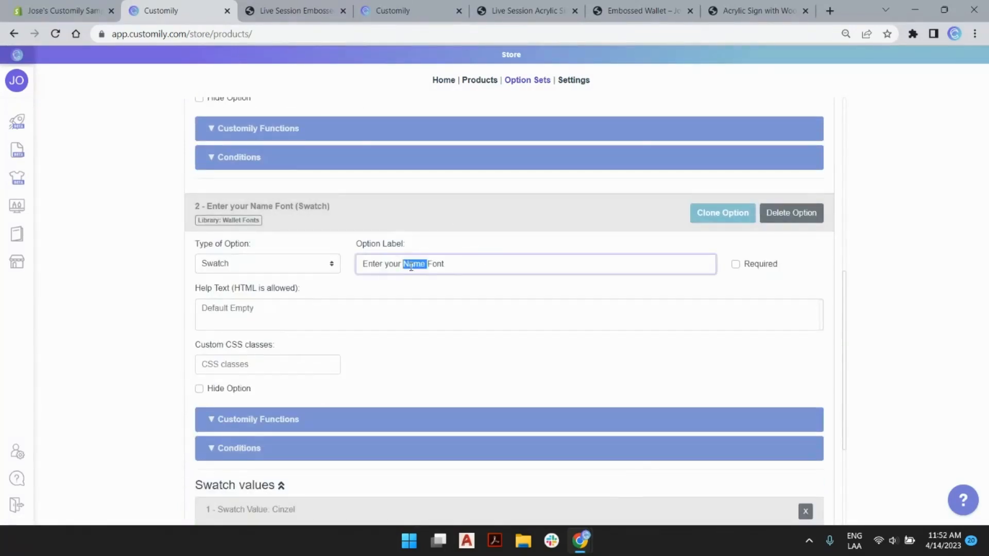
{"action": "type", "text": "Select"}
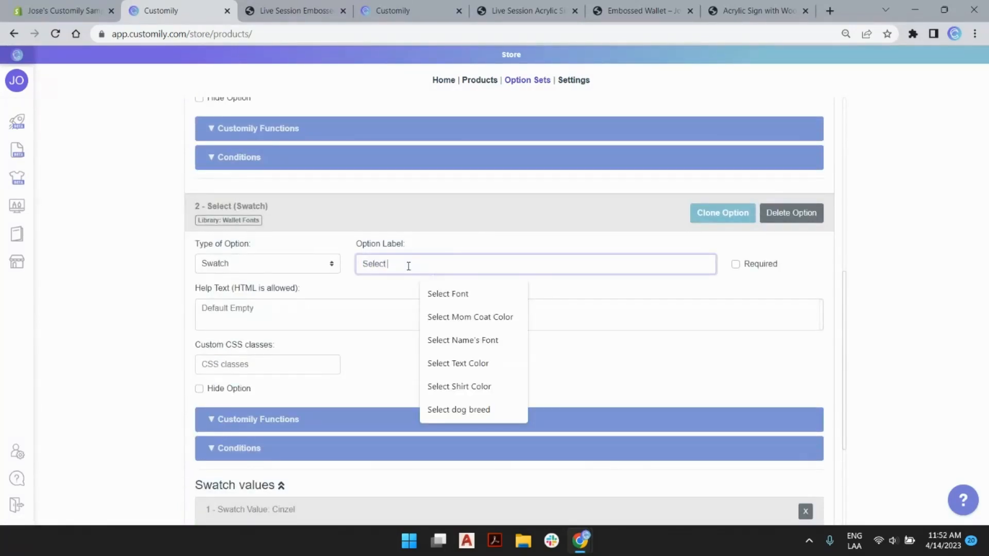
{"action": "type", "text": " Font"}
- Expand the Cinzel swatch value to check its image and font option, and save the option set
{"action": "scroll", "coordinate": [426, 238], "scroll_direction": "down", "scroll_amount": 4}
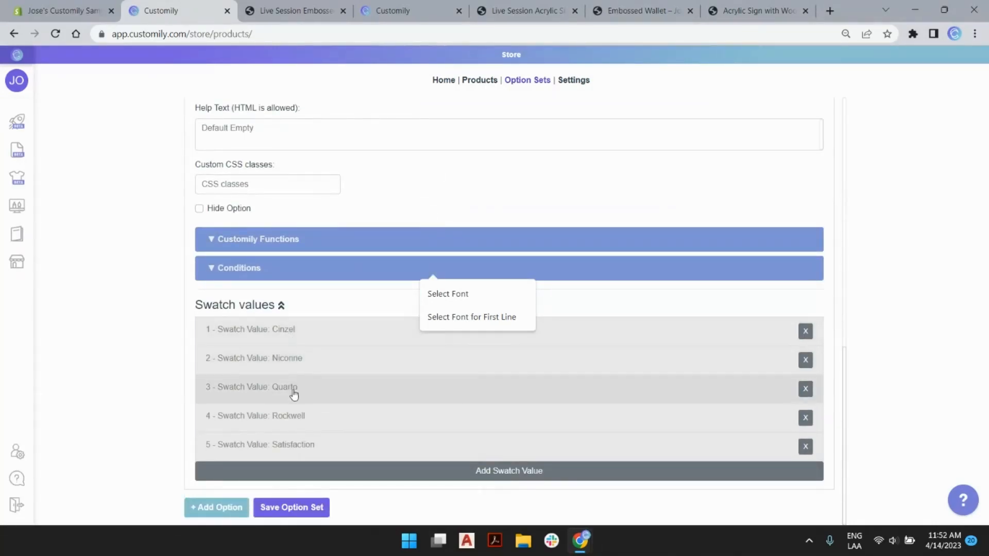
{"action": "left_click", "coordinate": [297, 333]}
{"action": "scroll", "coordinate": [235, 213], "scroll_direction": "down", "scroll_amount": 5}
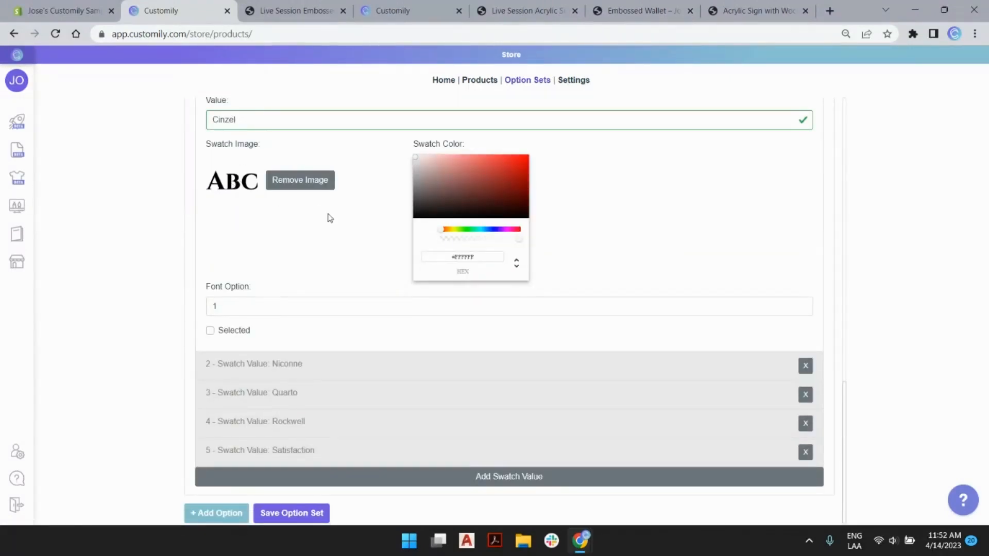
{"action": "left_click", "coordinate": [305, 509]}
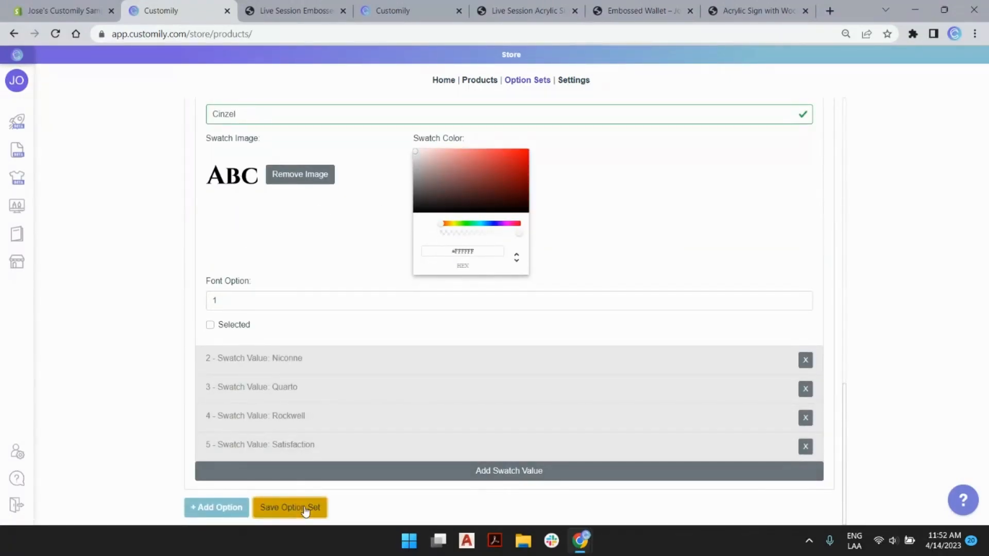
- Reload the wallet's store page and test a sample name with the Niconne and Quarto fonts
{"action": "left_click", "coordinate": [297, 11]}
{"action": "left_click", "coordinate": [55, 34]}
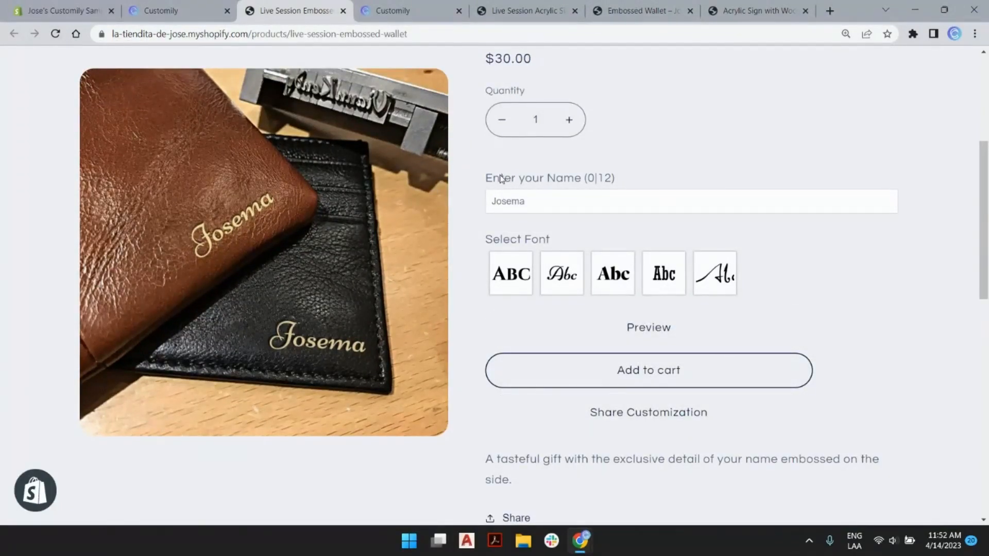
{"action": "left_click", "coordinate": [549, 198]}
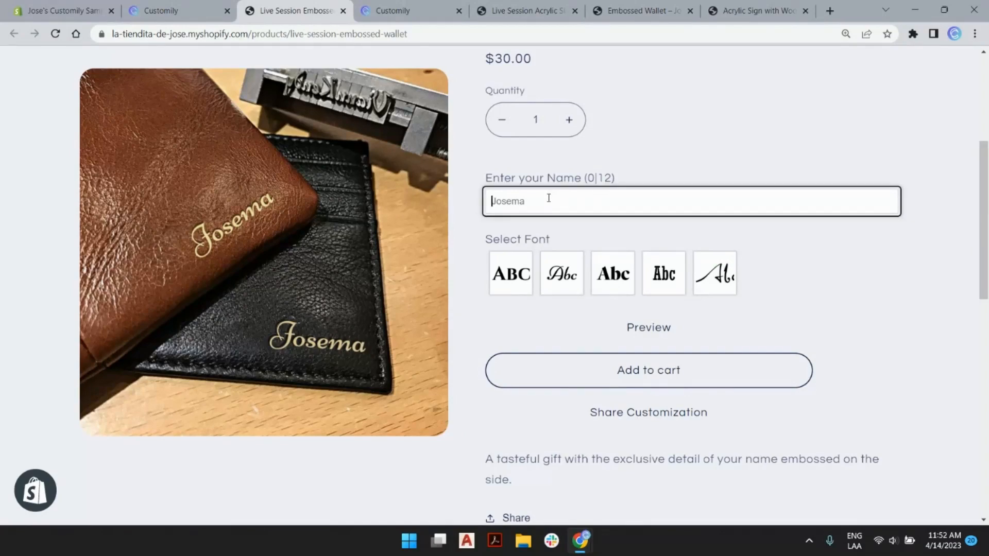
{"action": "type", "text": "Mi"}
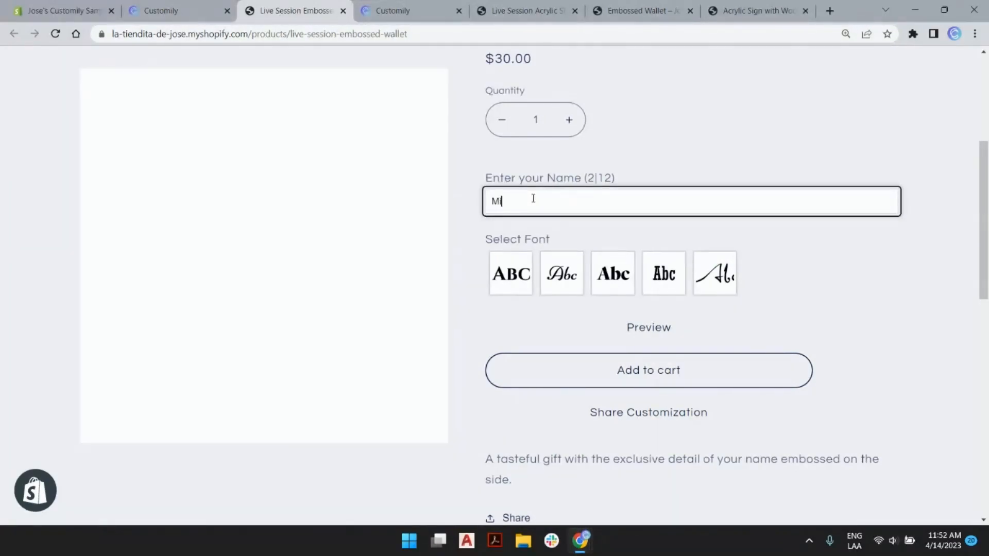
{"action": "type", "text": "cheal"}
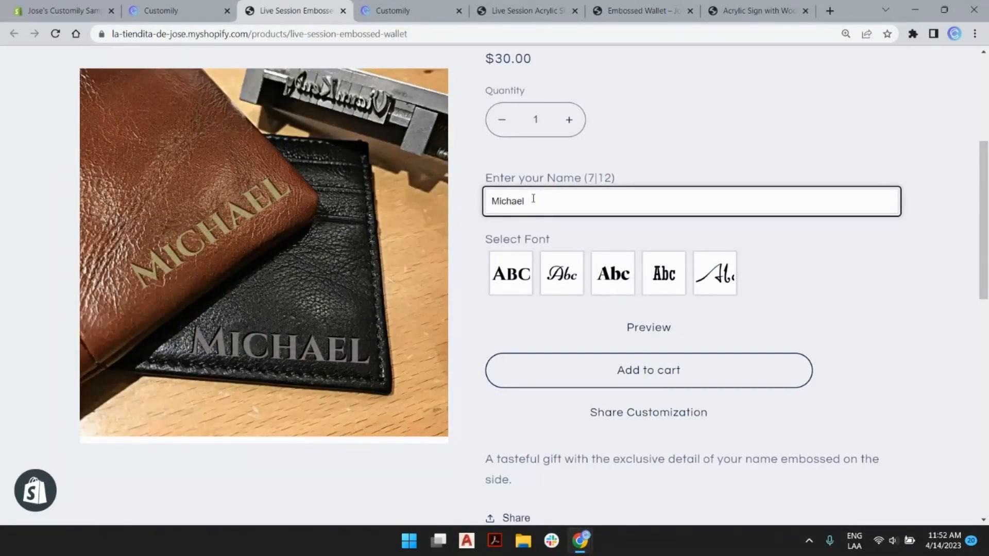
{"action": "left_click", "coordinate": [564, 280]}
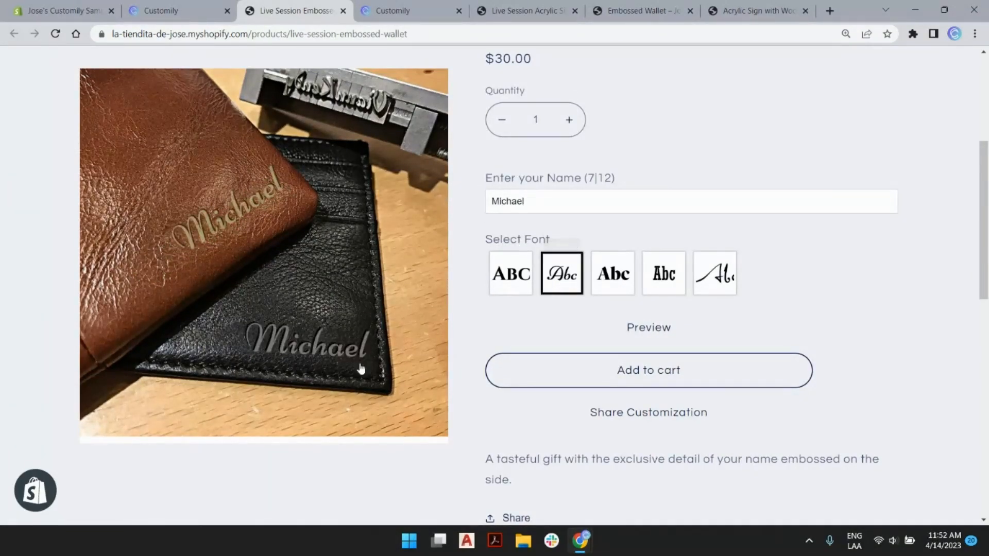
{"action": "left_click", "coordinate": [596, 280]}
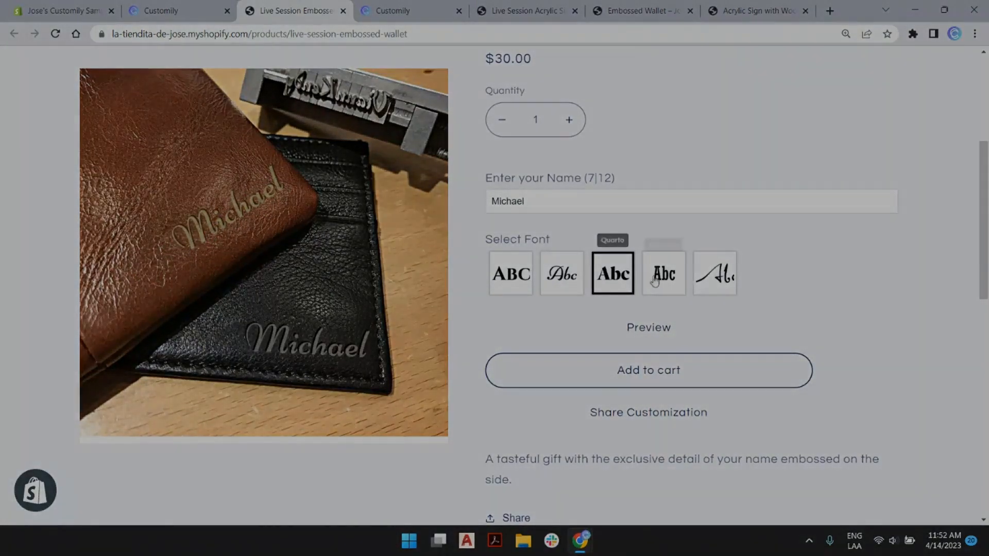